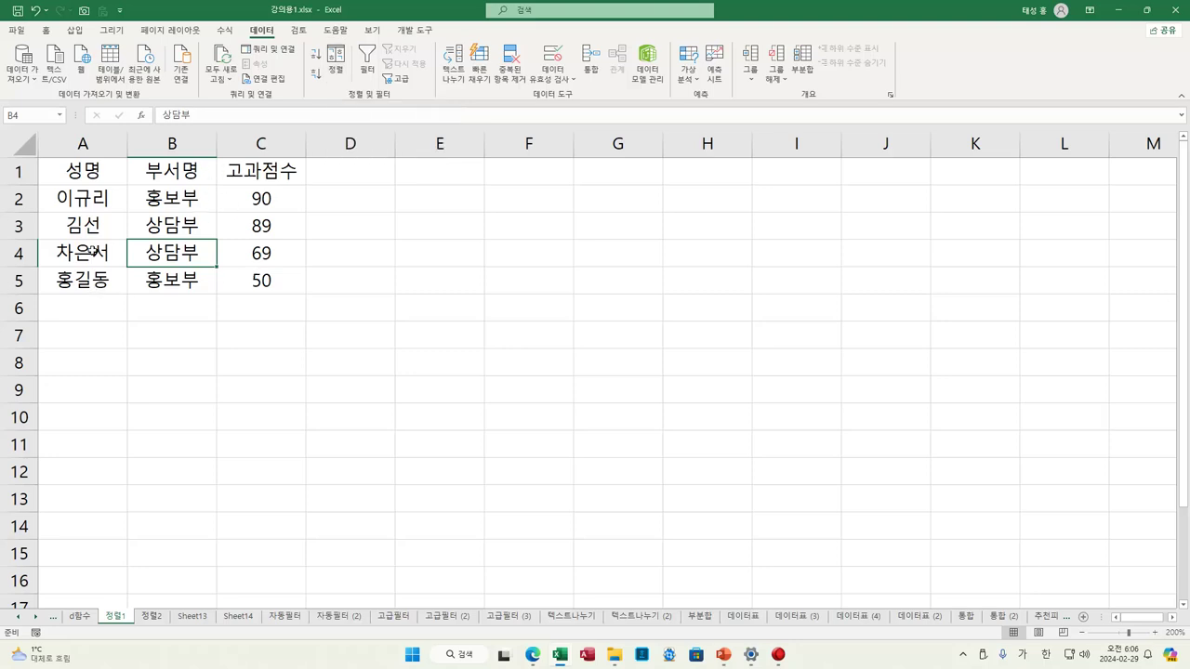
click(189, 198)
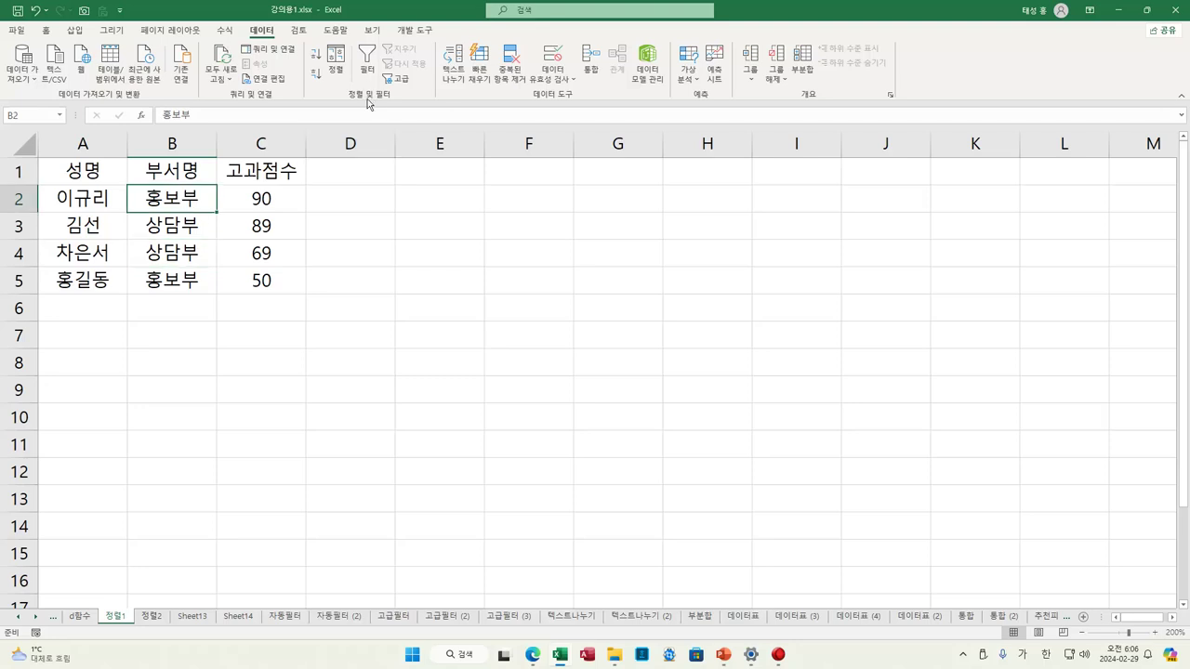
click(341, 65)
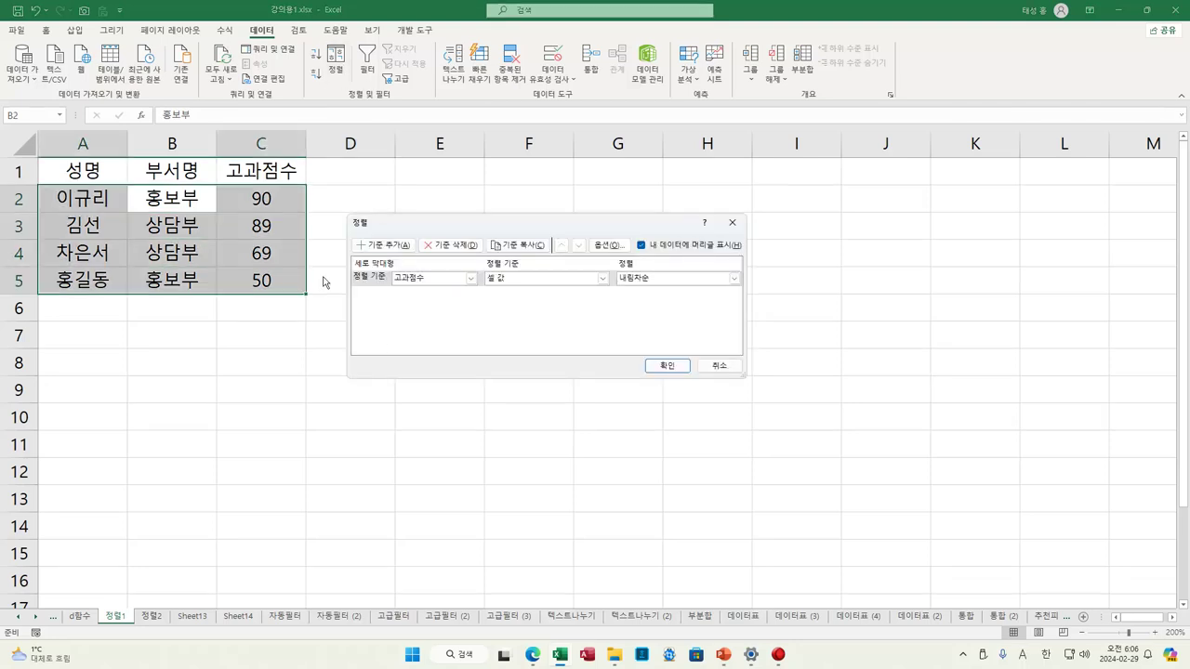
click(720, 365)
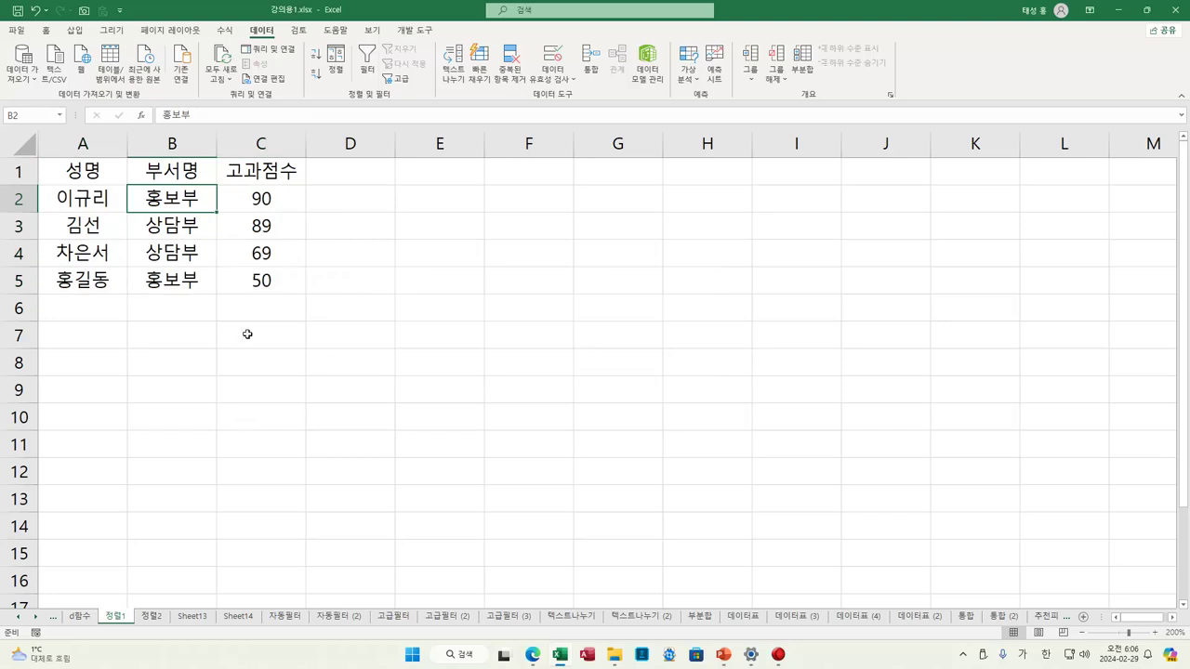
Try to open the Sort settings with the empty cell C9 outside the table selected.
click(279, 394)
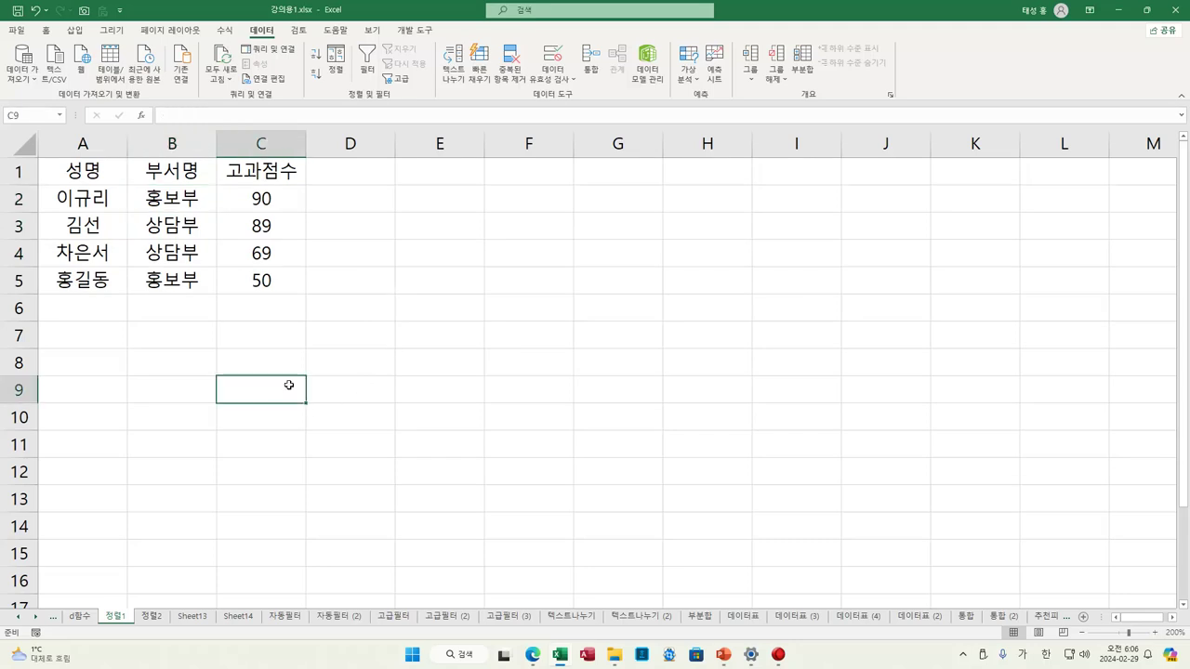
click(336, 65)
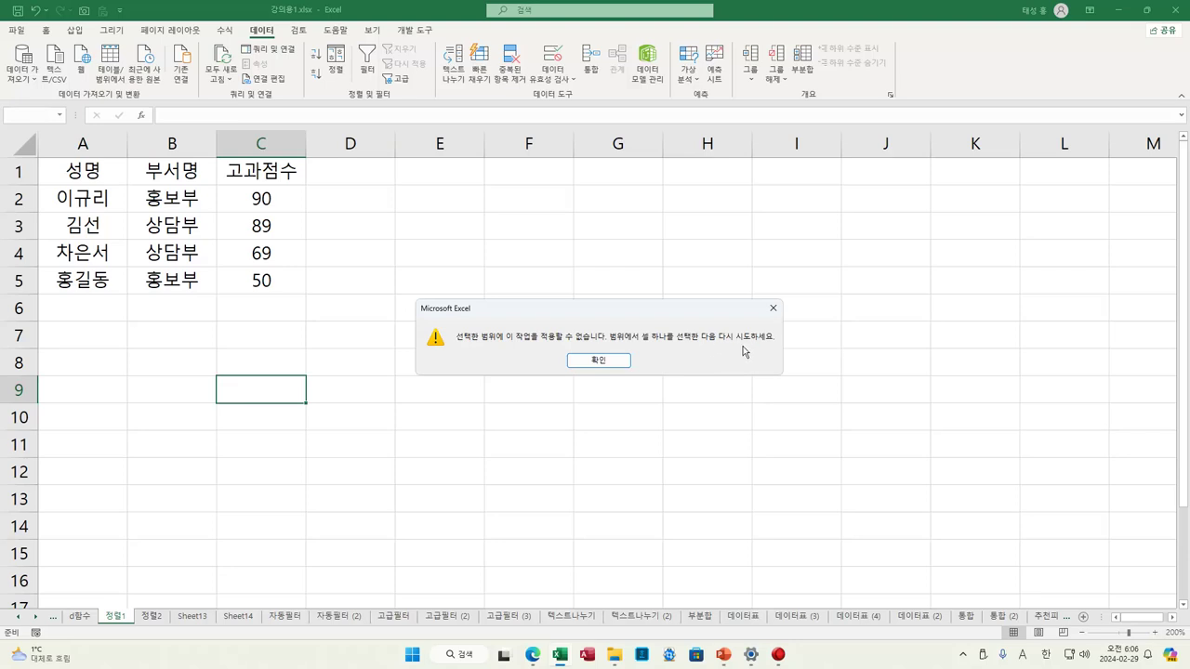
click(611, 360)
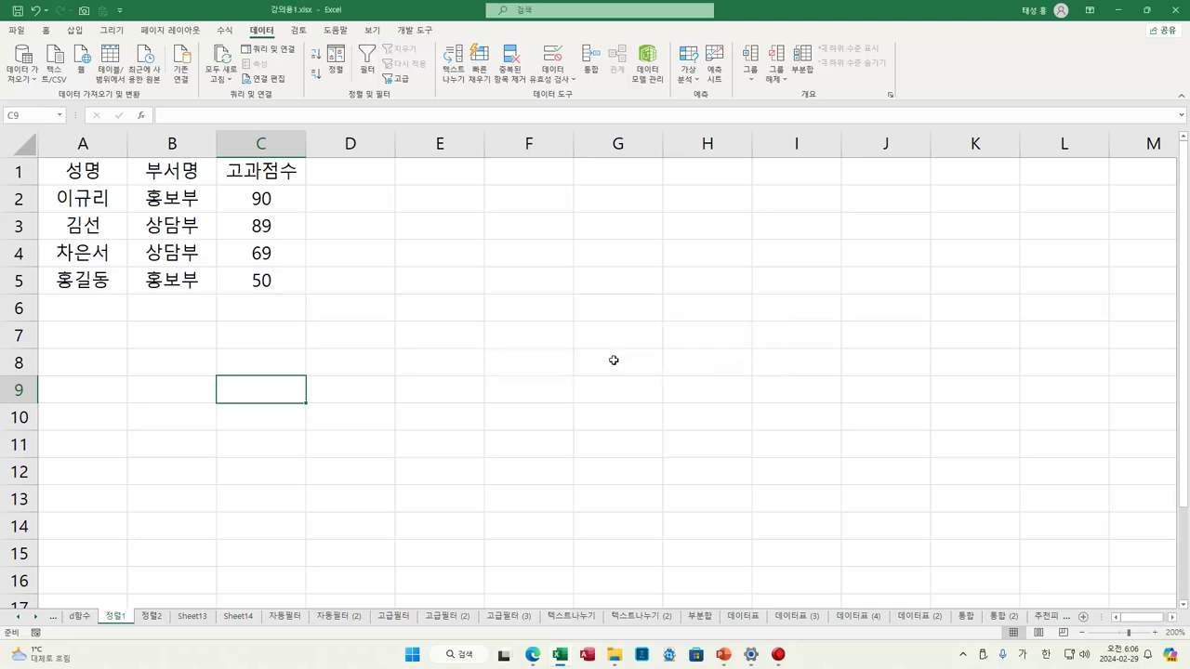
Open the Sort settings for the employee table from cell B3 inside its data.
click(179, 226)
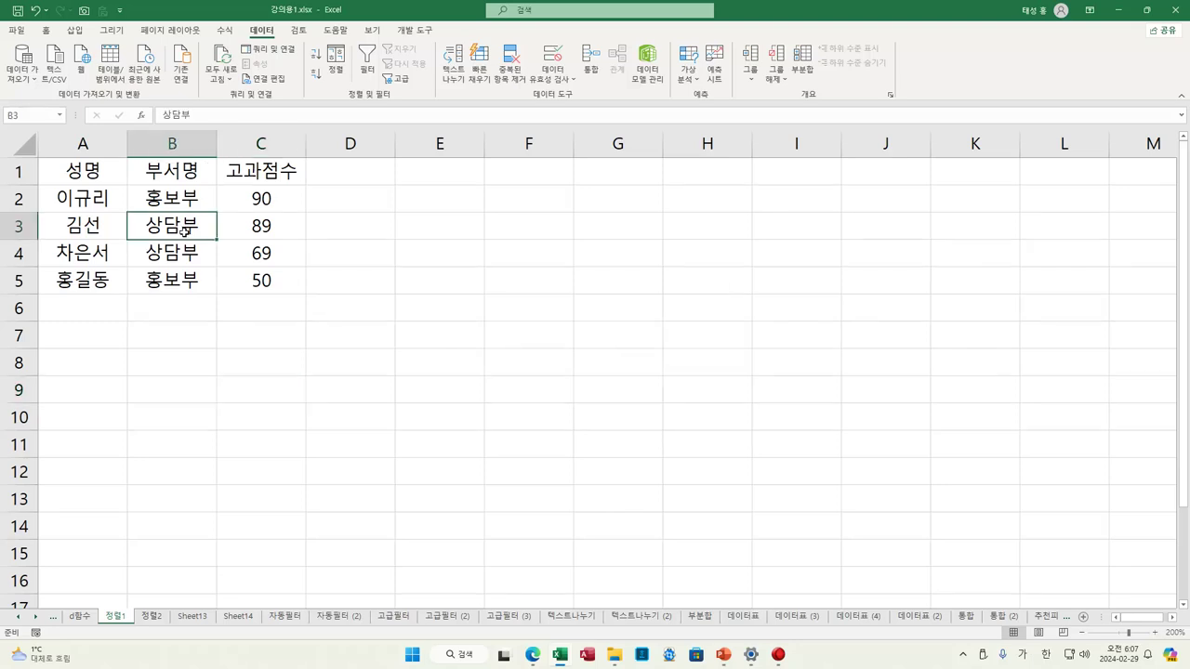
click(338, 69)
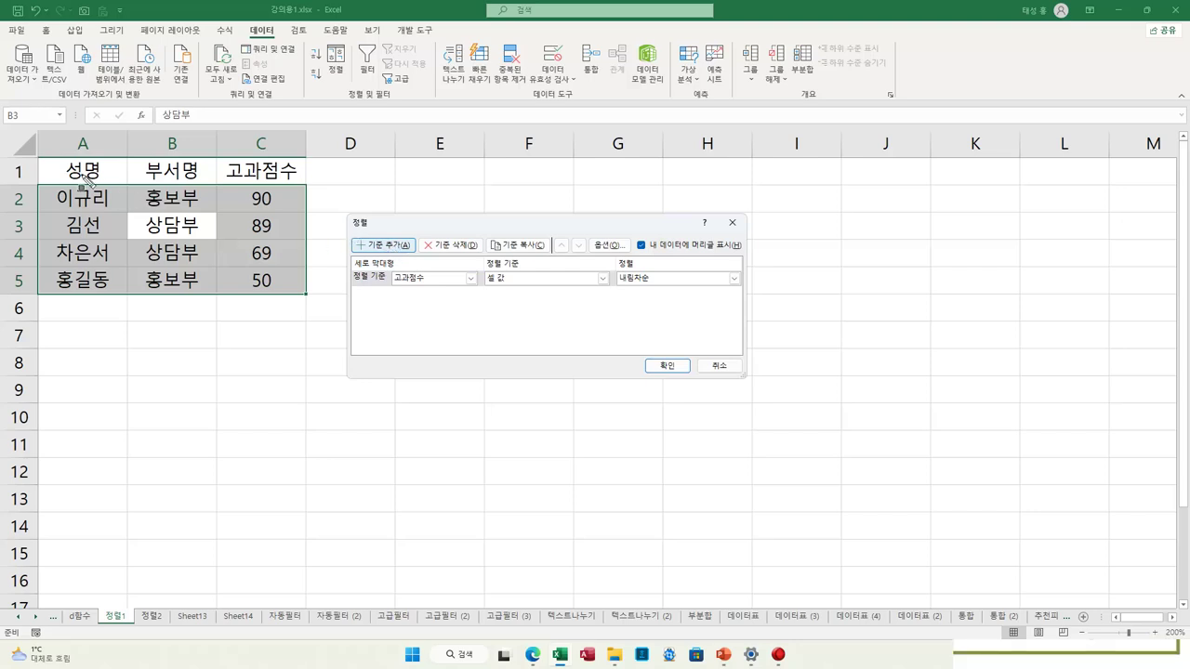
drag(42, 167, 299, 190)
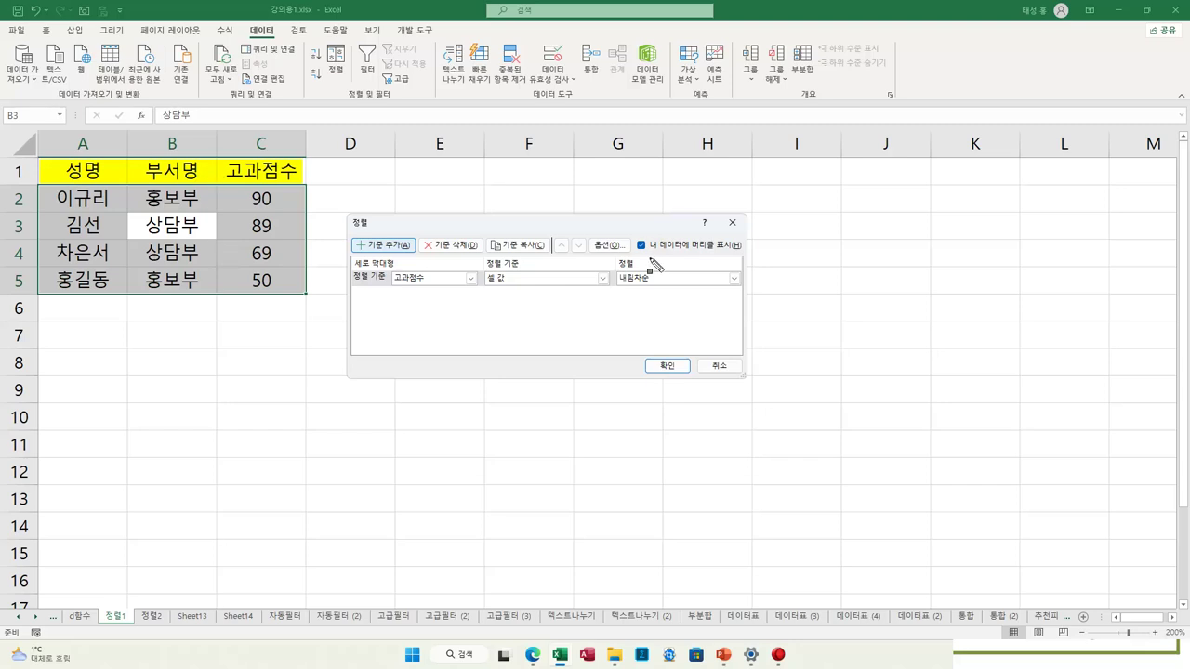
drag(628, 231, 755, 257)
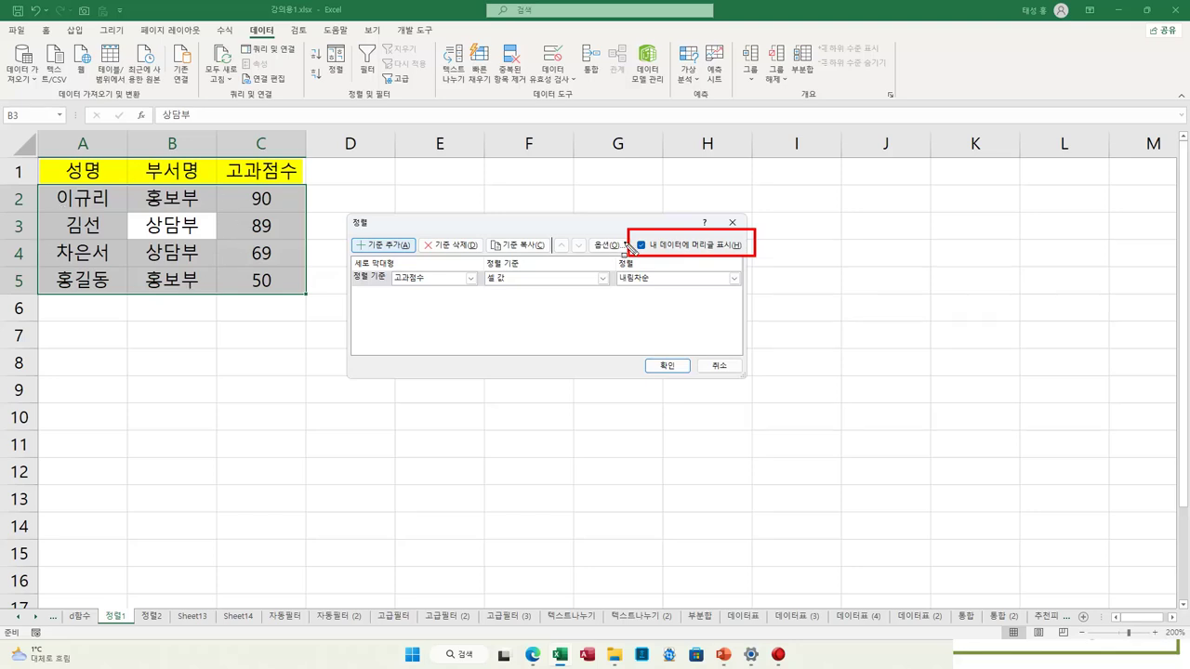
drag(690, 245, 743, 247)
drag(636, 244, 646, 251)
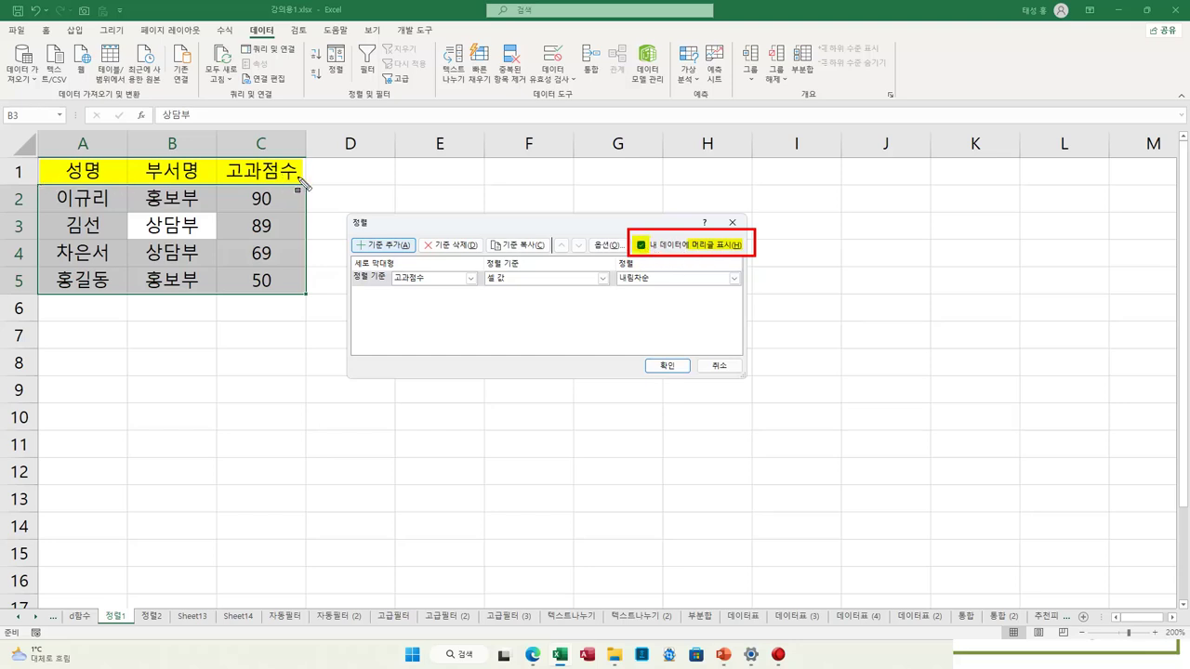
drag(300, 173, 624, 232)
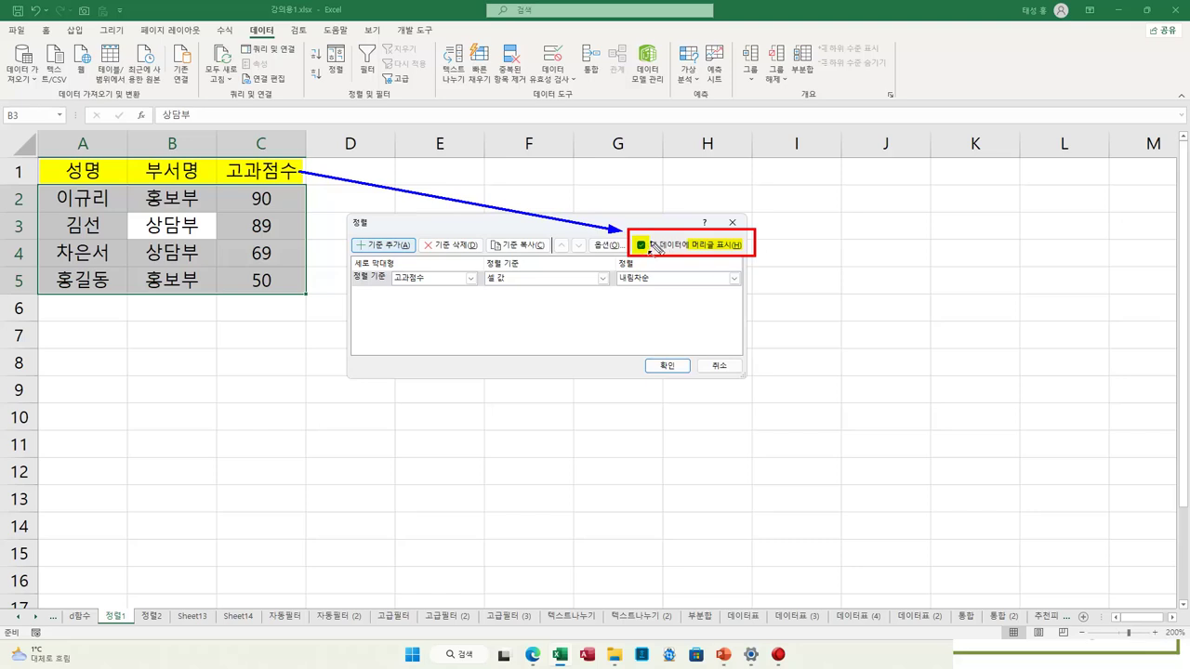
key(Escape)
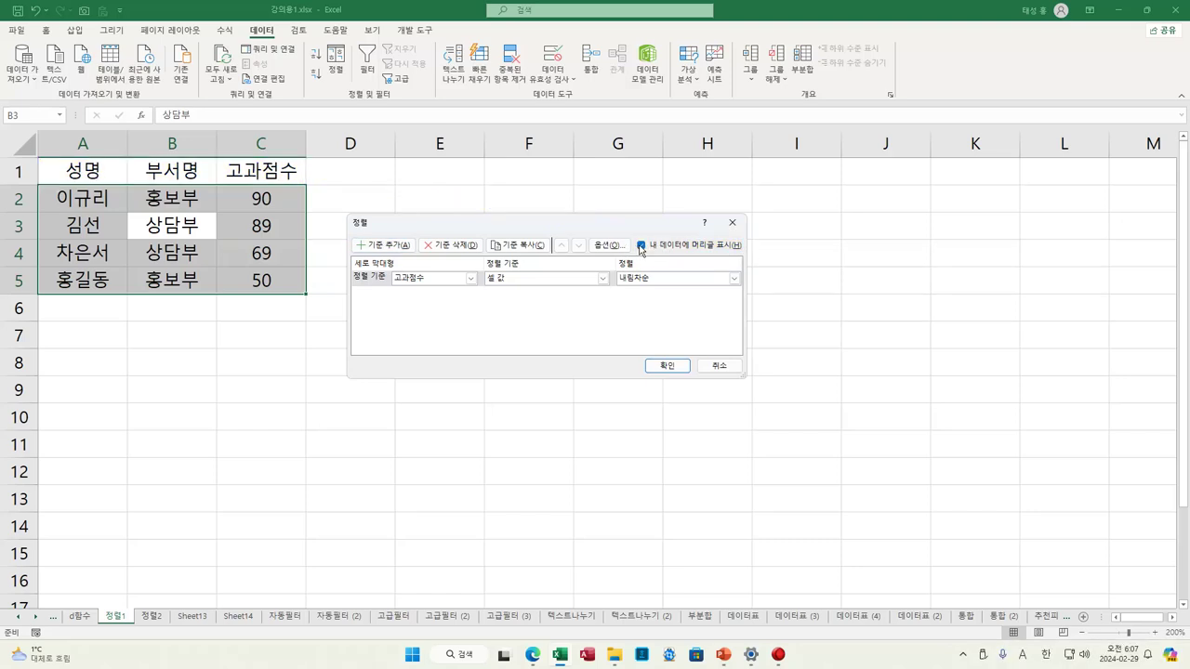
Check how excluding and including the header row affects the sort range, and view the sort direction options.
click(640, 246)
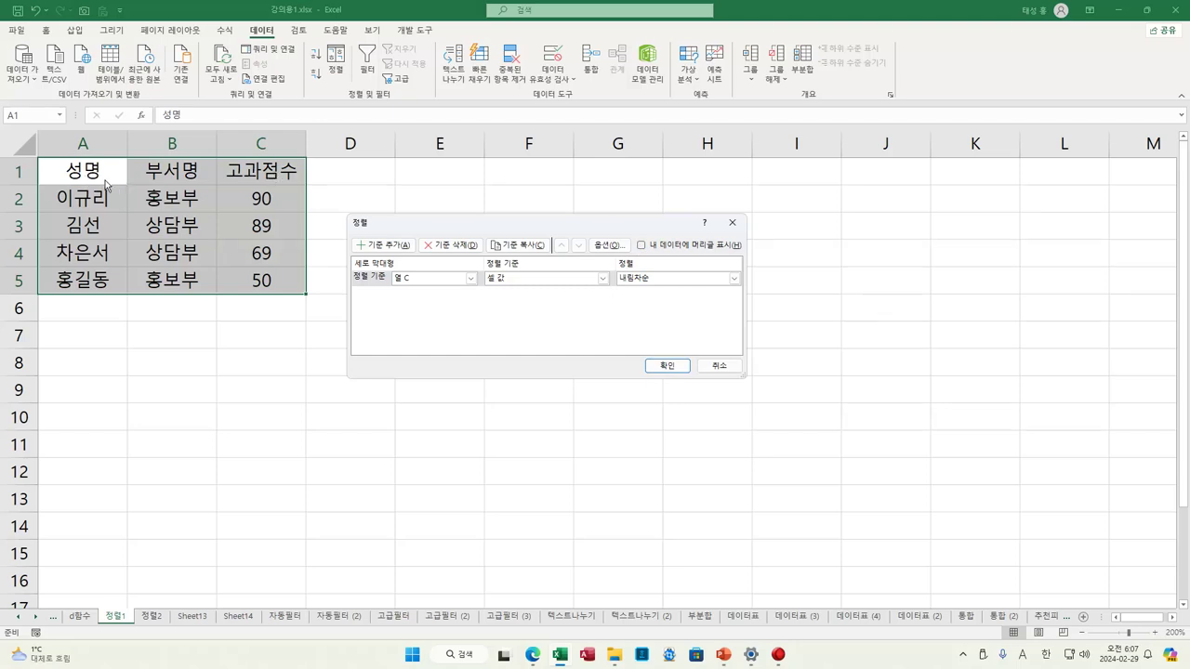
click(641, 246)
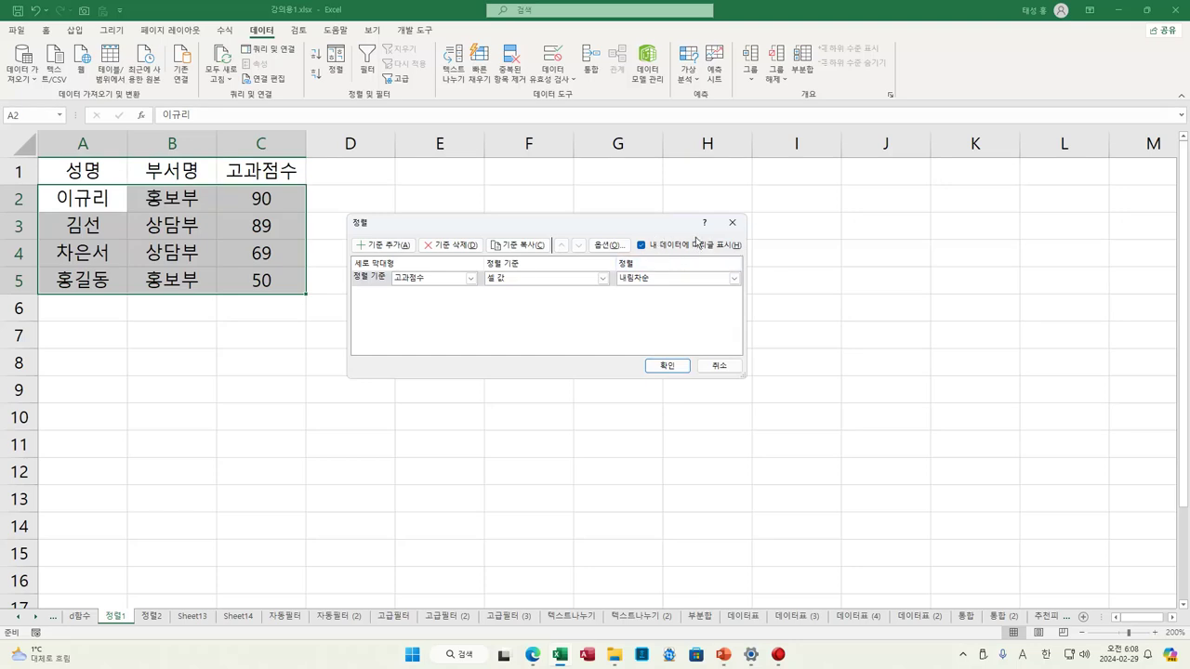
click(620, 247)
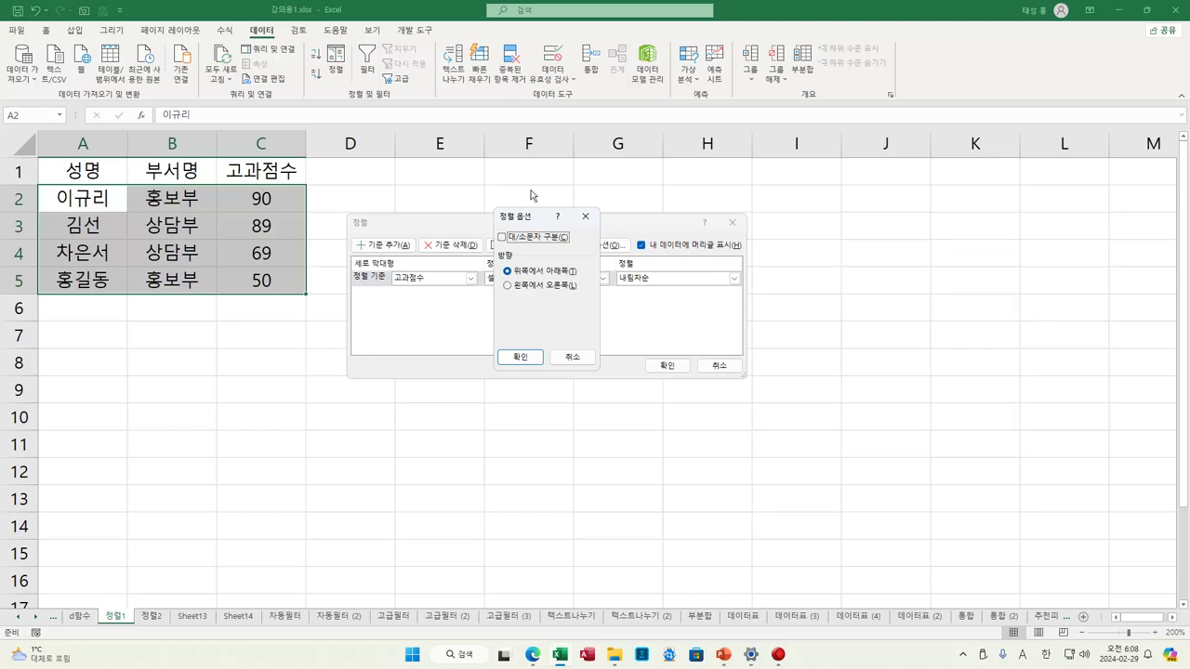
click(520, 357)
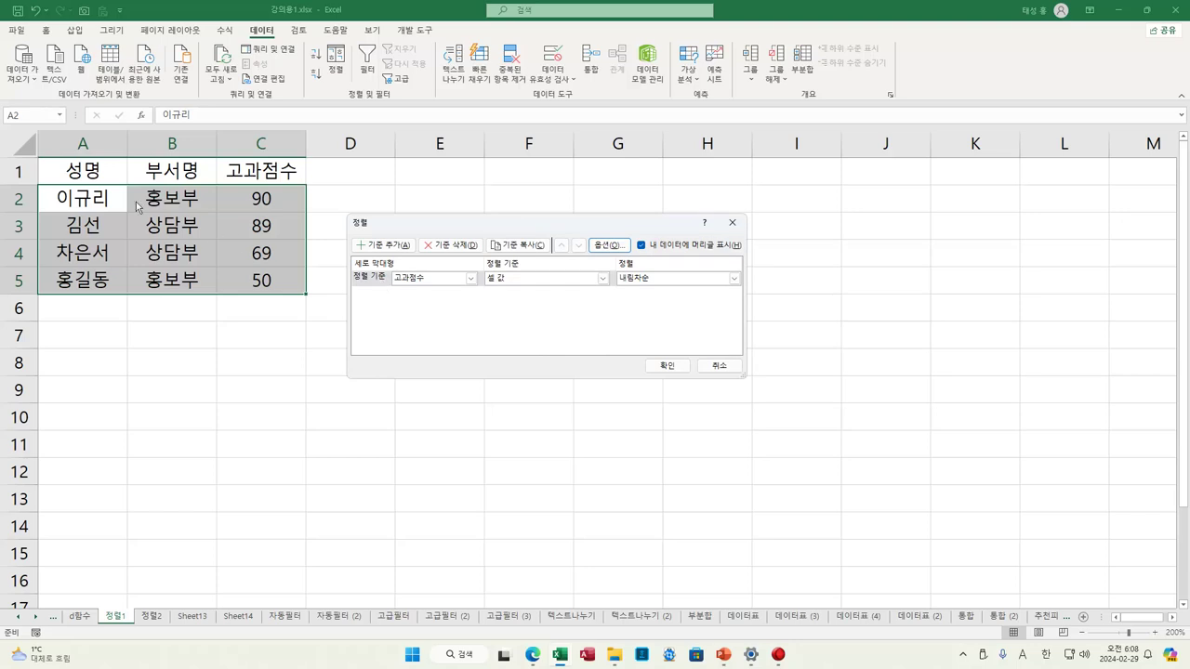
Set 성명 as the column to sort the table by.
click(471, 278)
click(415, 294)
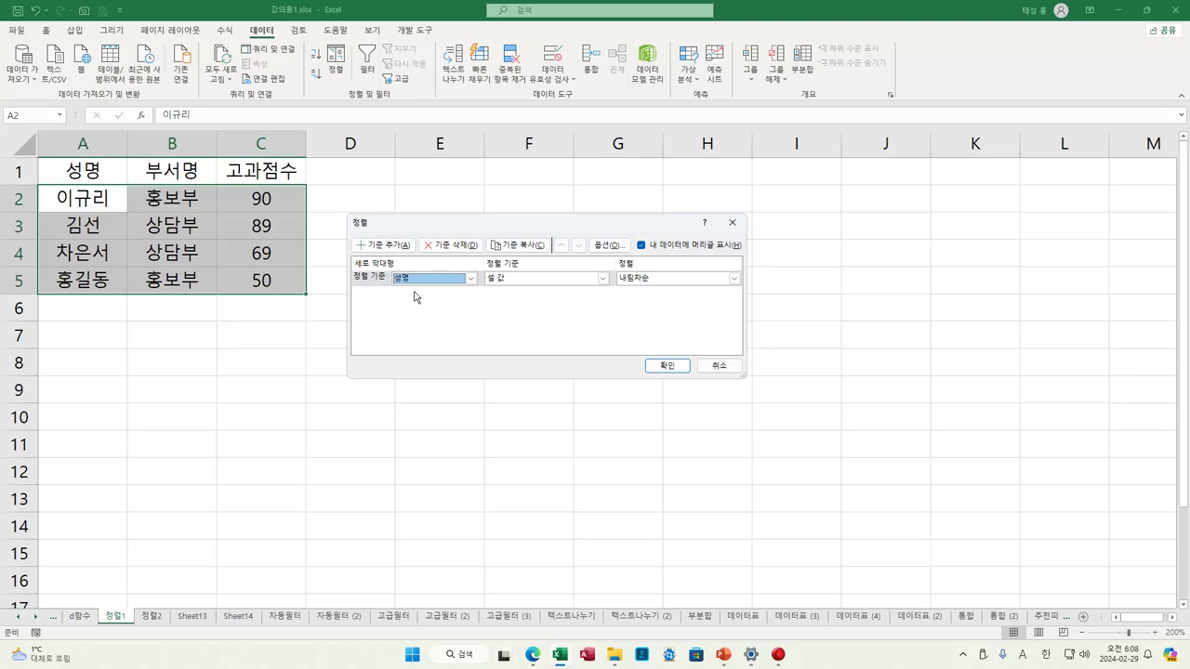
Try 조건부 서식 아이콘 as the sort basis, look at its placement choices, and return the basis to 셀 값.
click(604, 279)
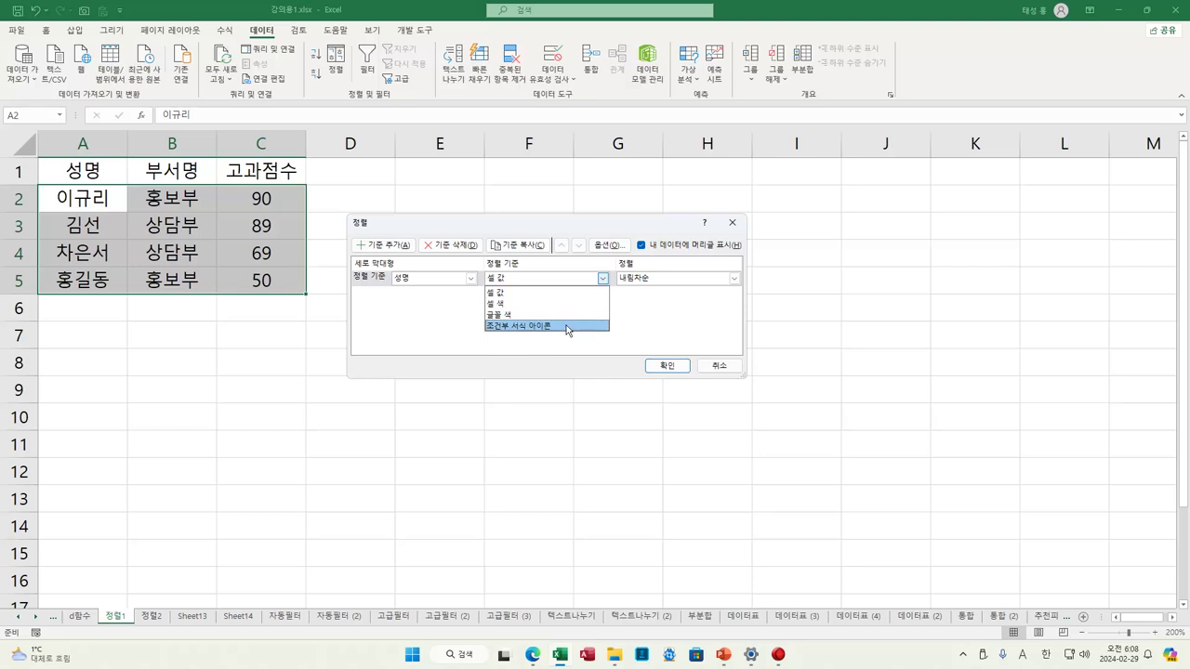
click(566, 326)
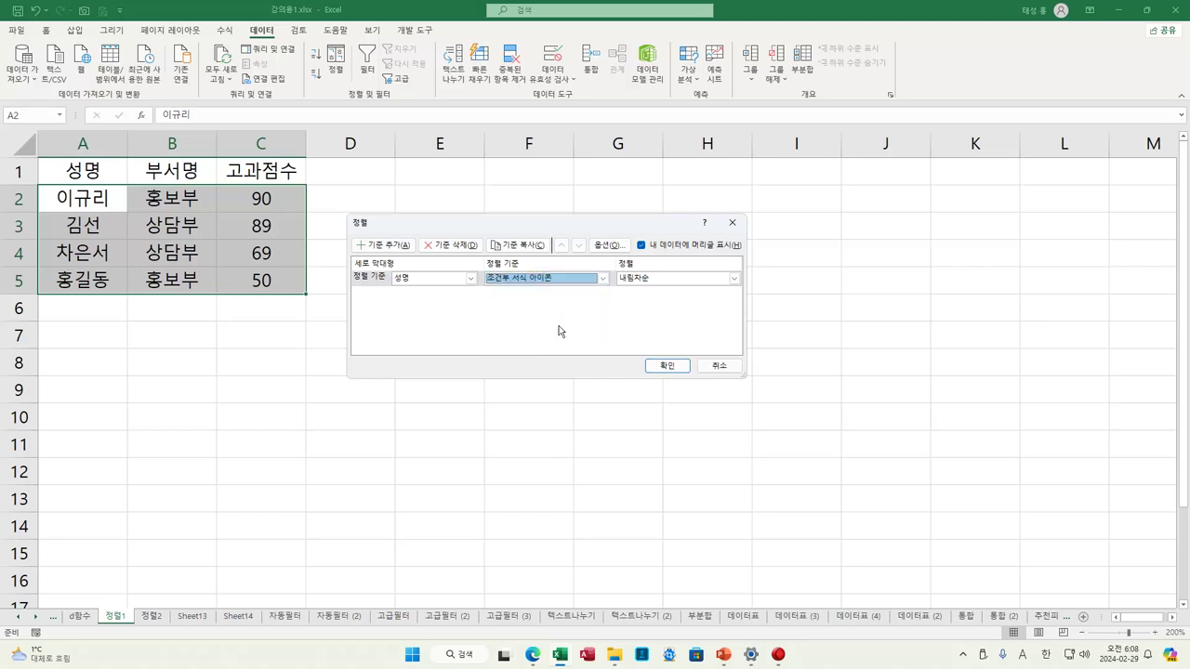
click(712, 277)
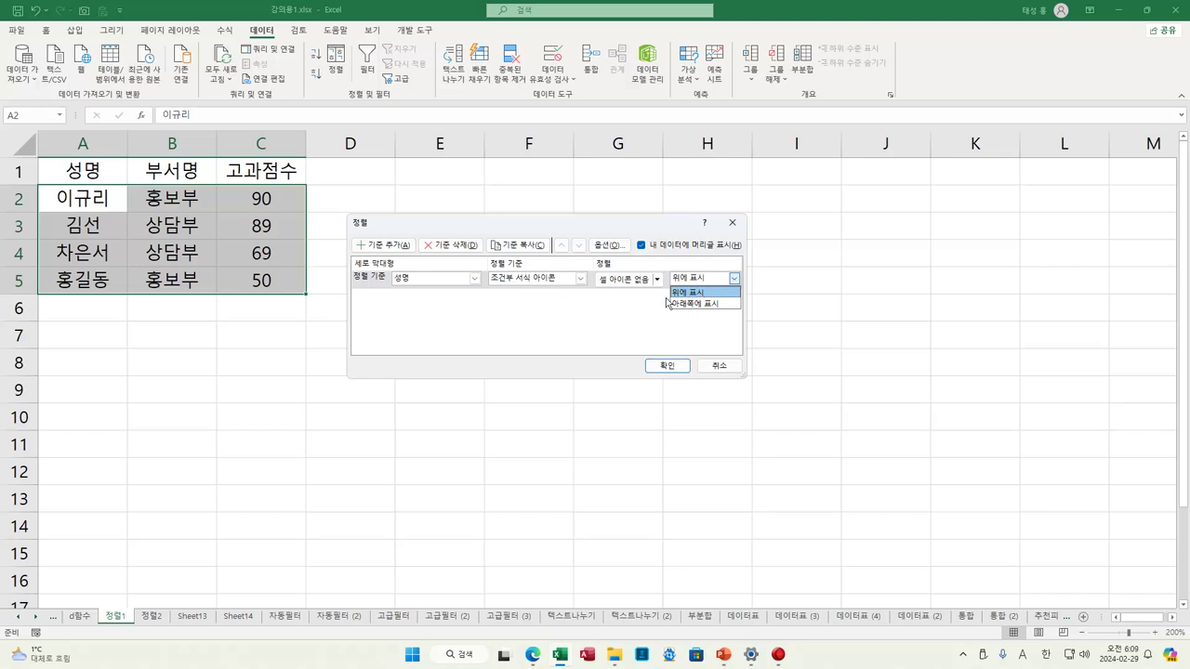
click(602, 310)
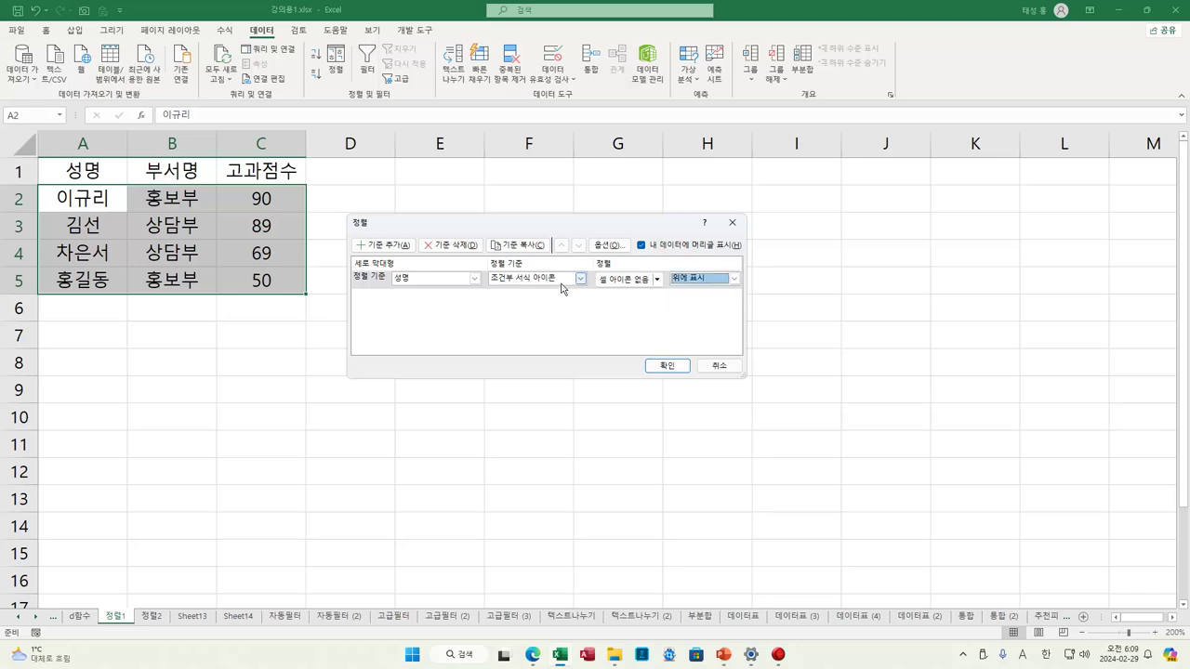
click(580, 278)
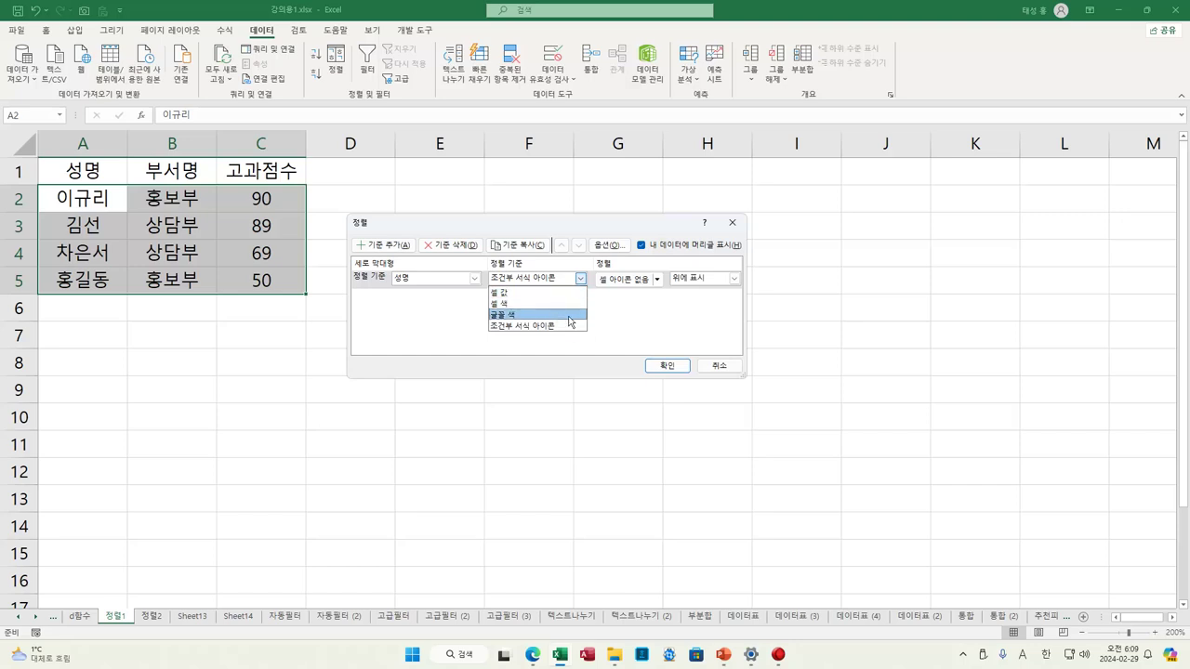
click(514, 294)
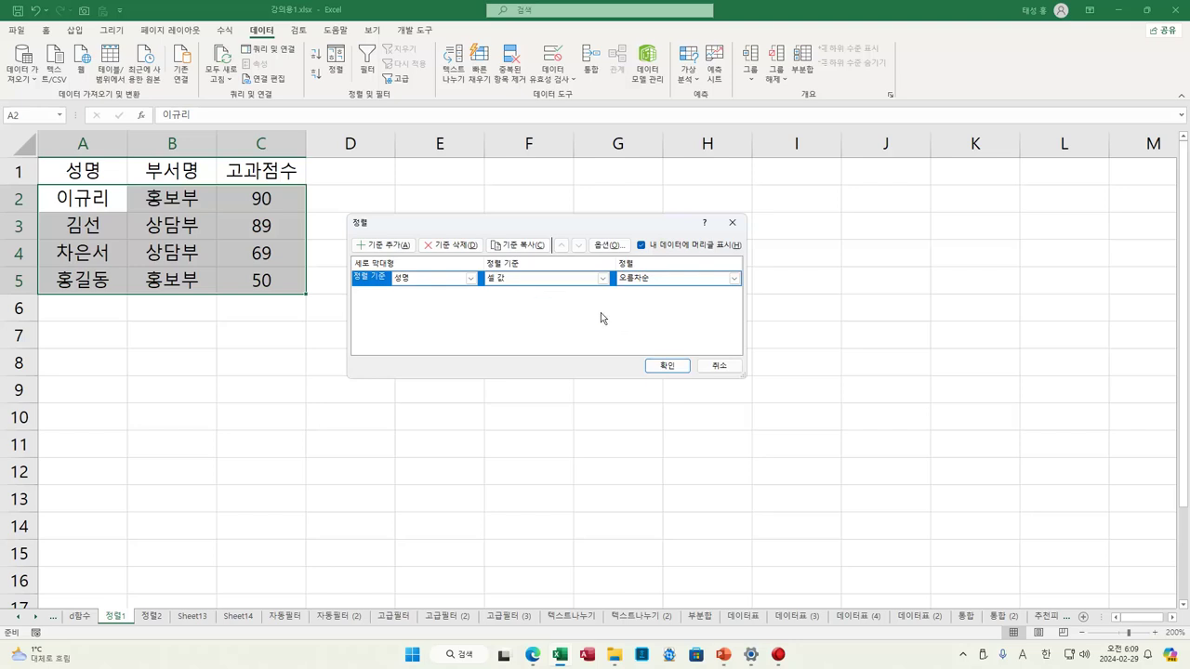
Set the sort order to 오름차순 and apply the sort to the table.
click(732, 279)
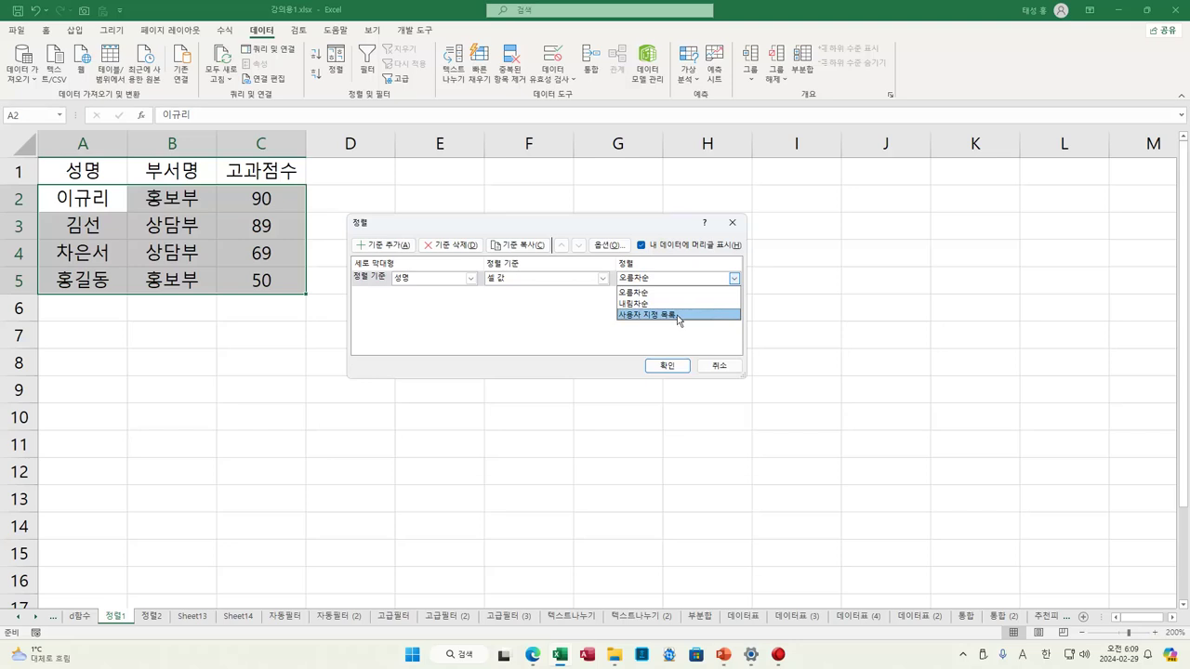
click(646, 294)
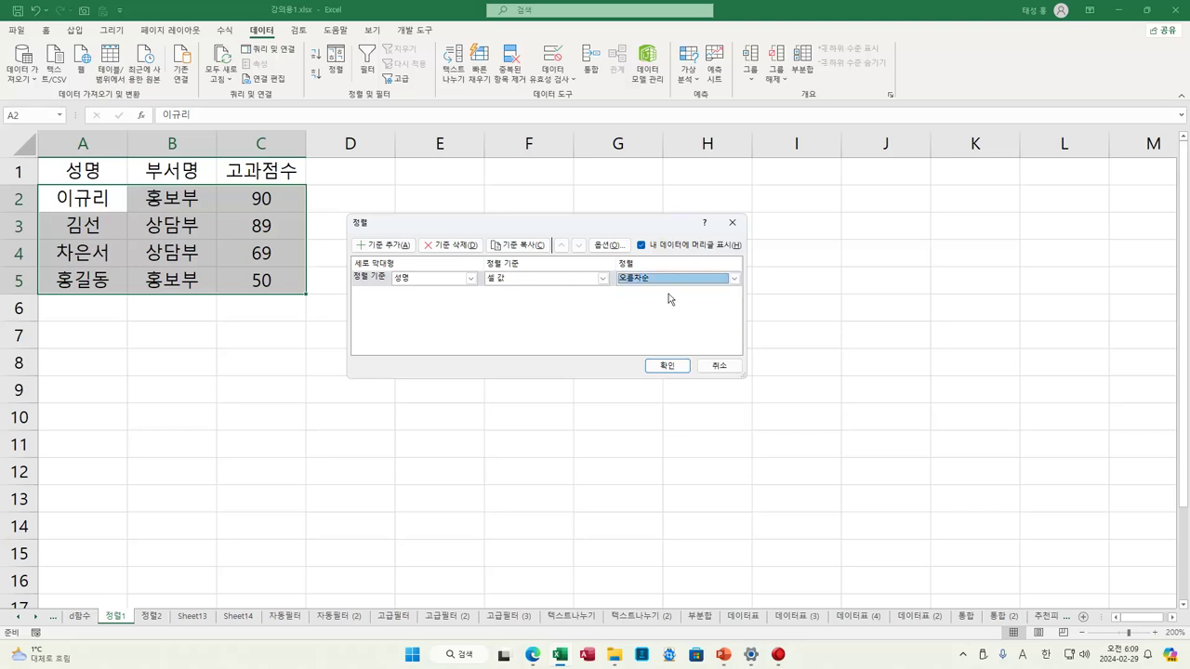
click(676, 366)
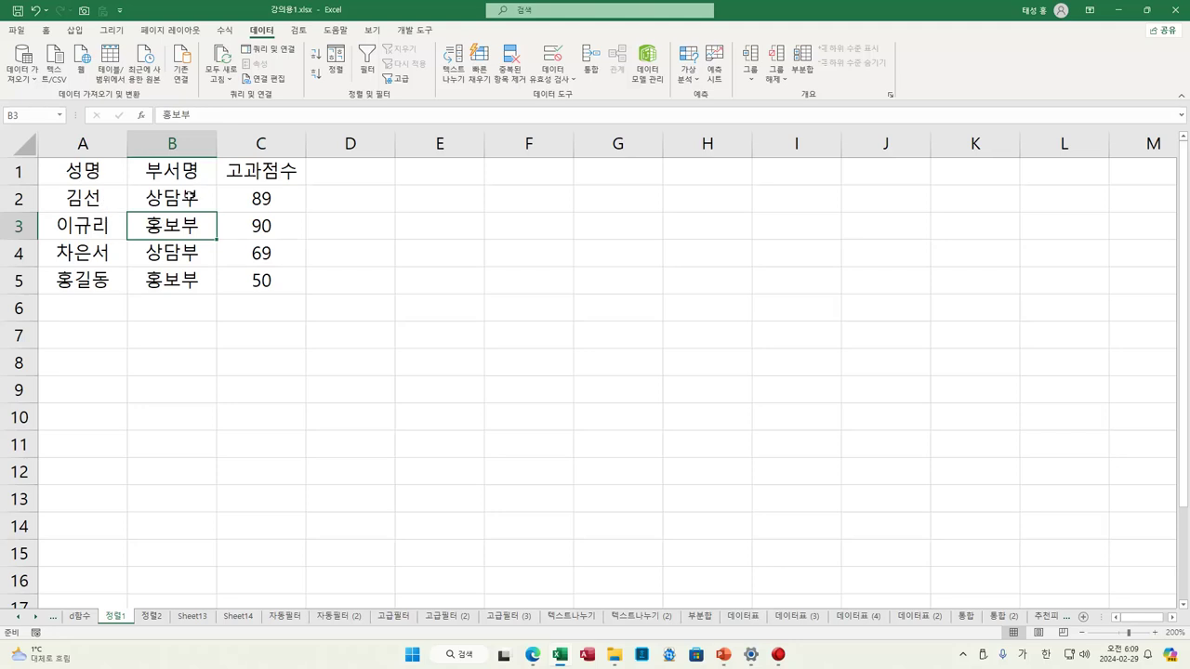
Sort the table by the cell values of 고과점수 in descending order (내림차순).
click(338, 69)
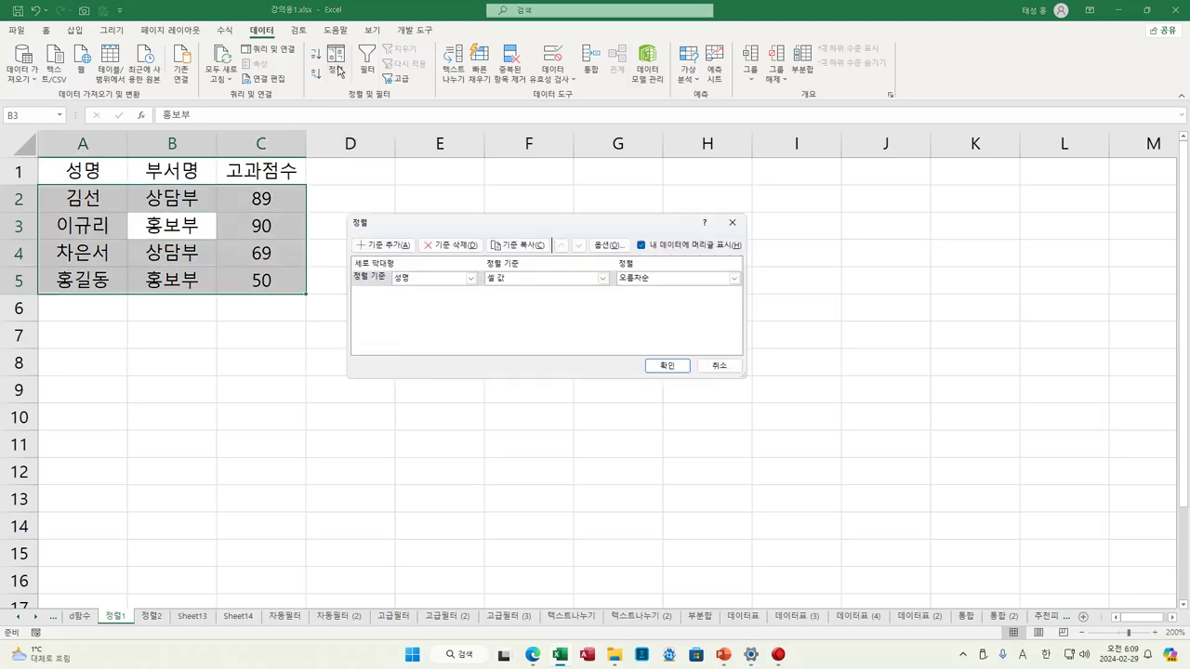
click(473, 280)
click(420, 316)
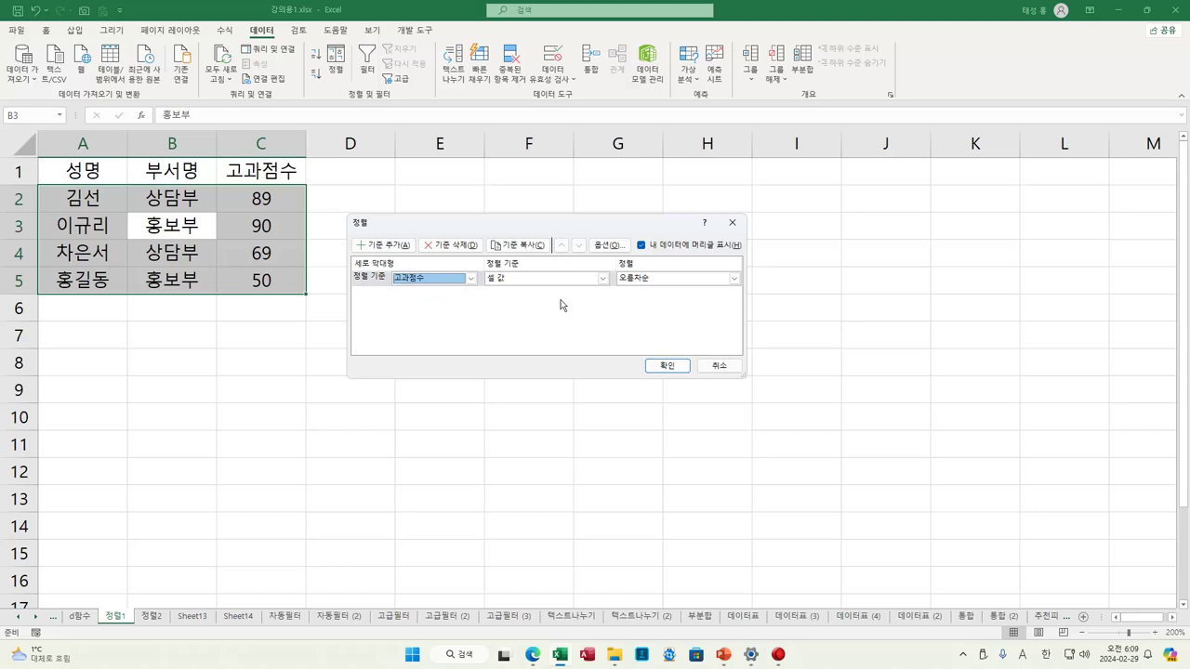
click(733, 279)
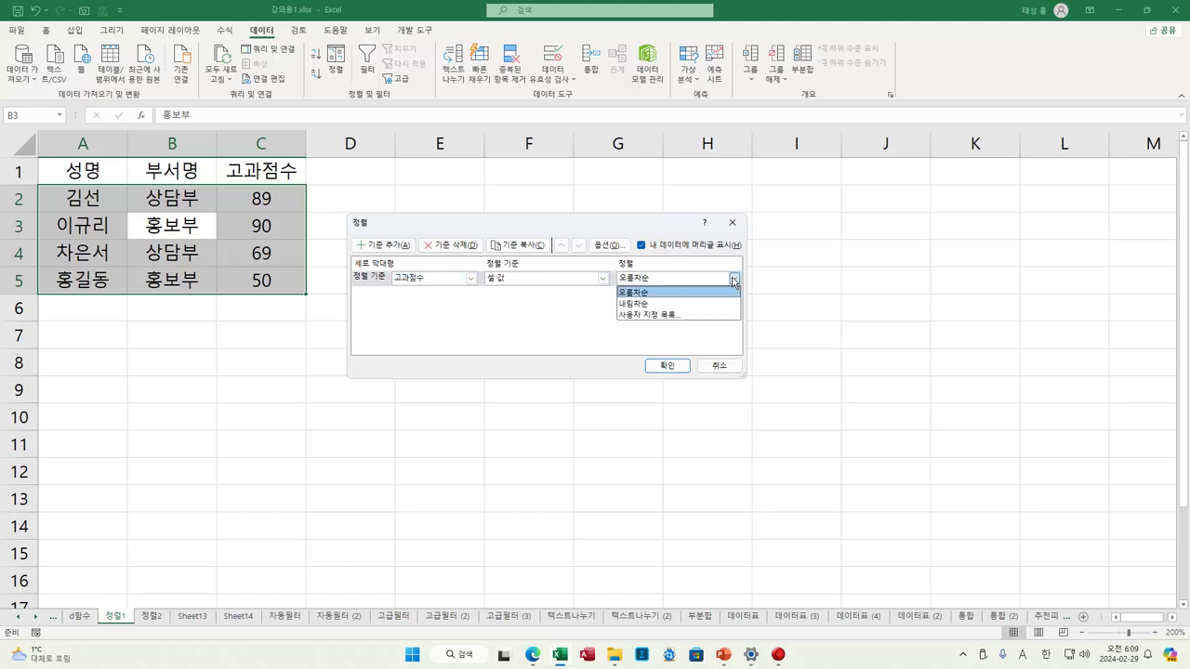
click(637, 307)
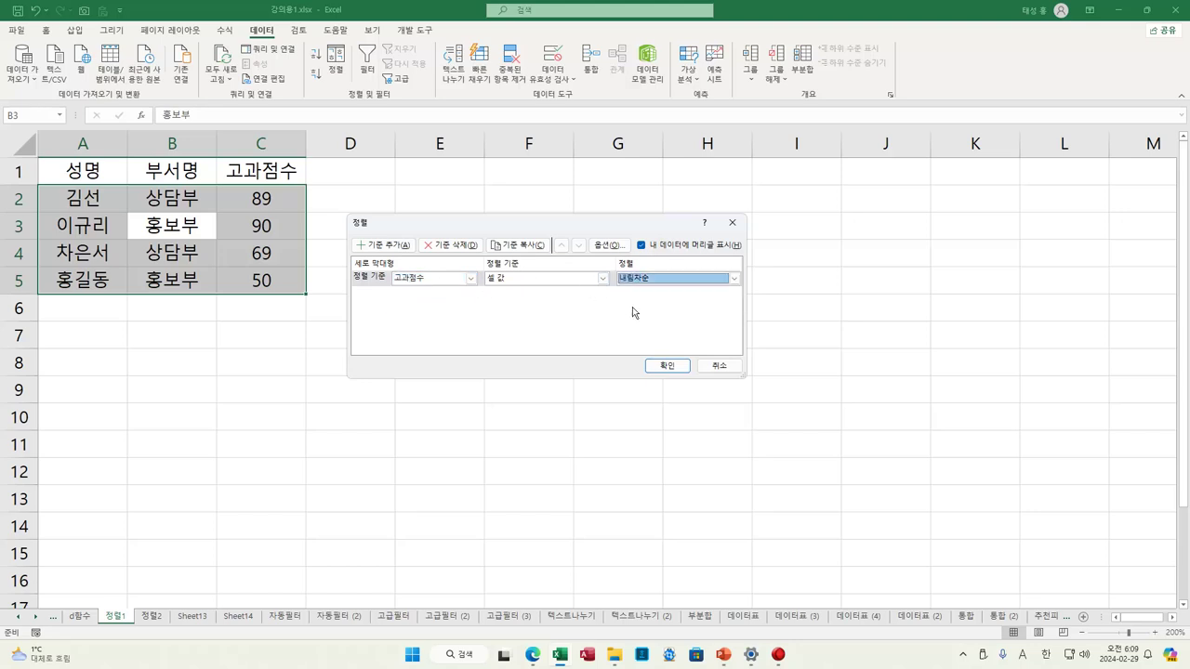
click(667, 366)
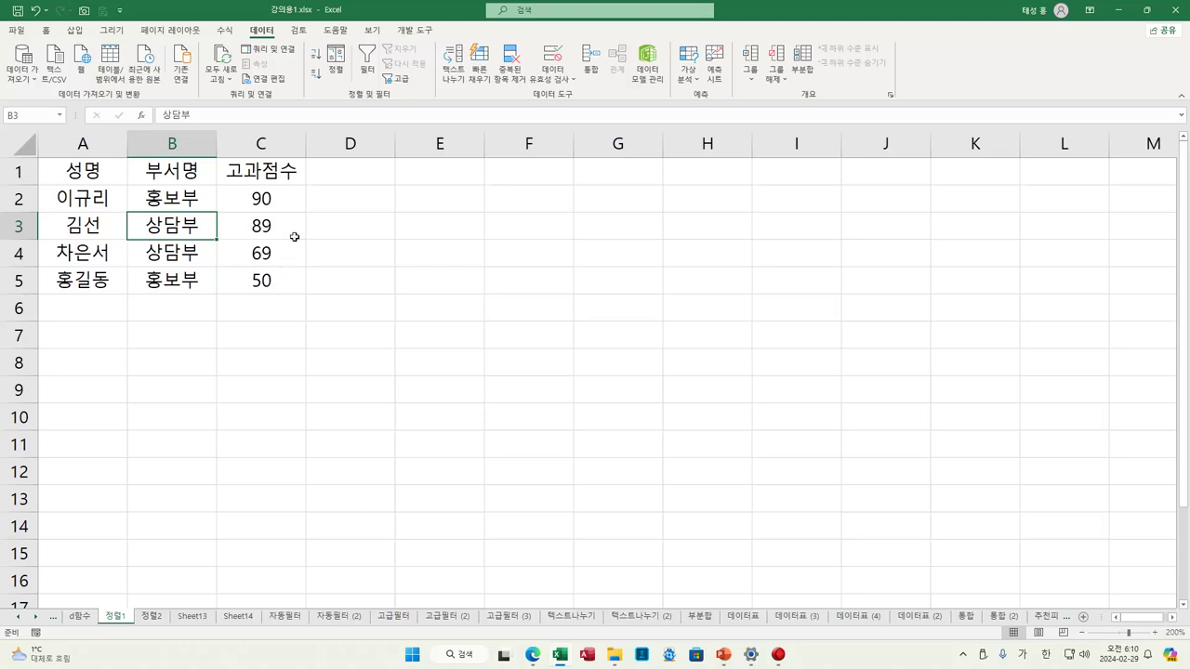
Try to sort with only the 부서명 column, B1:B5, selected, and cancel without extending the selection.
drag(192, 170, 191, 279)
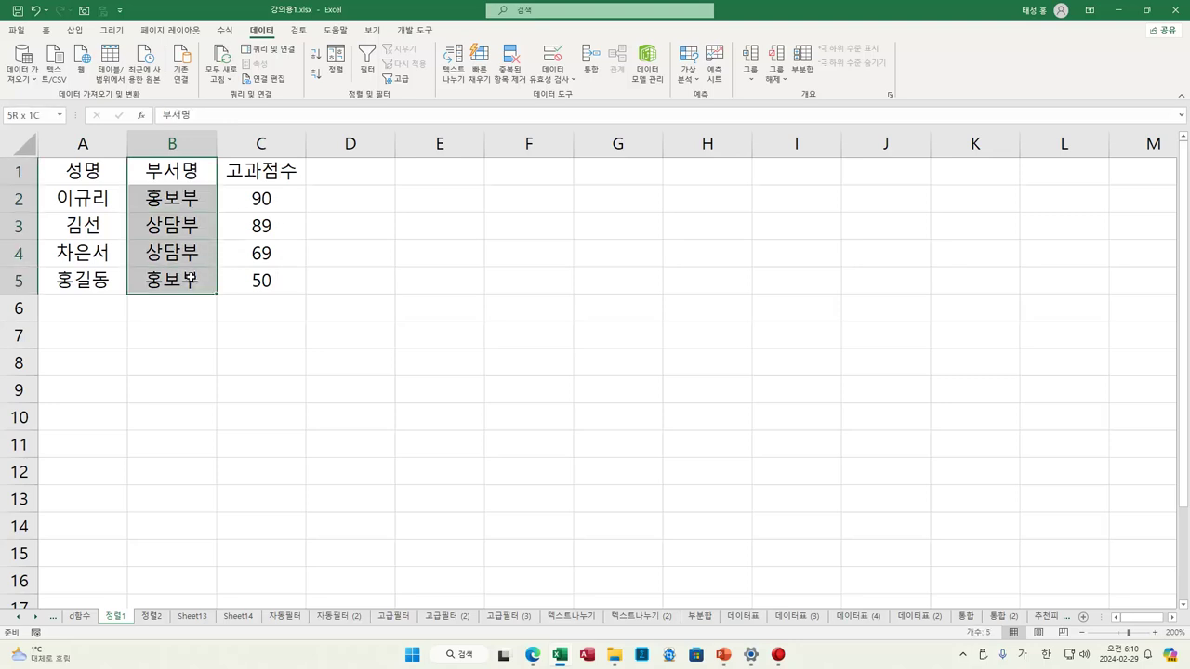
click(339, 68)
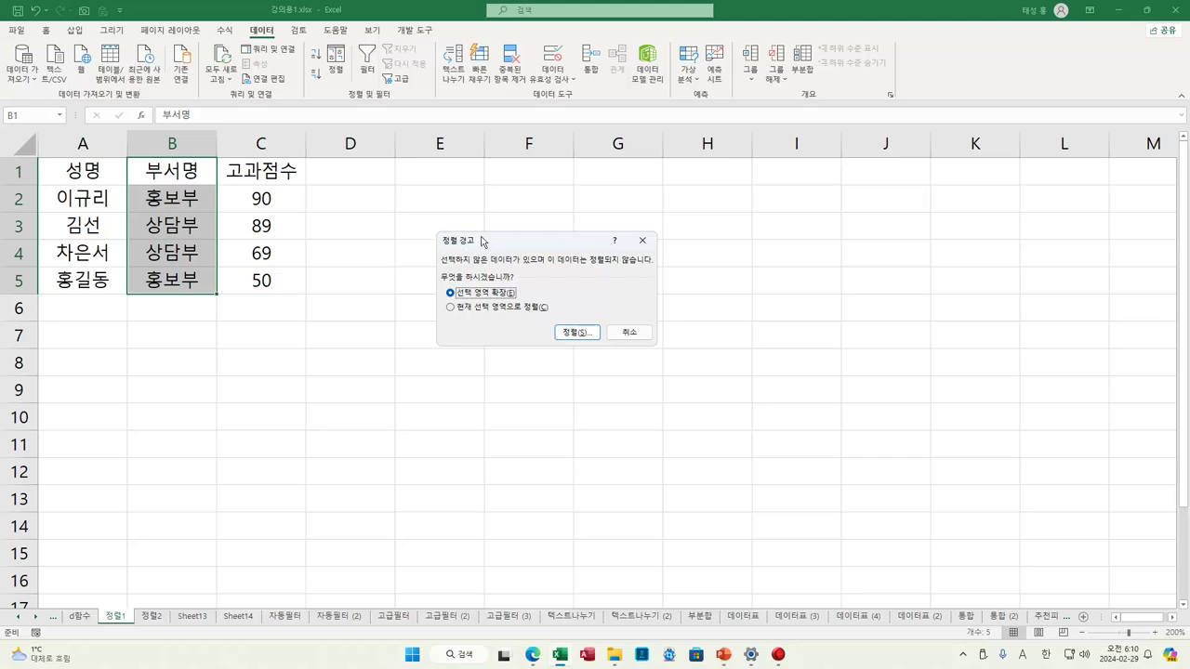
click(636, 333)
click(493, 333)
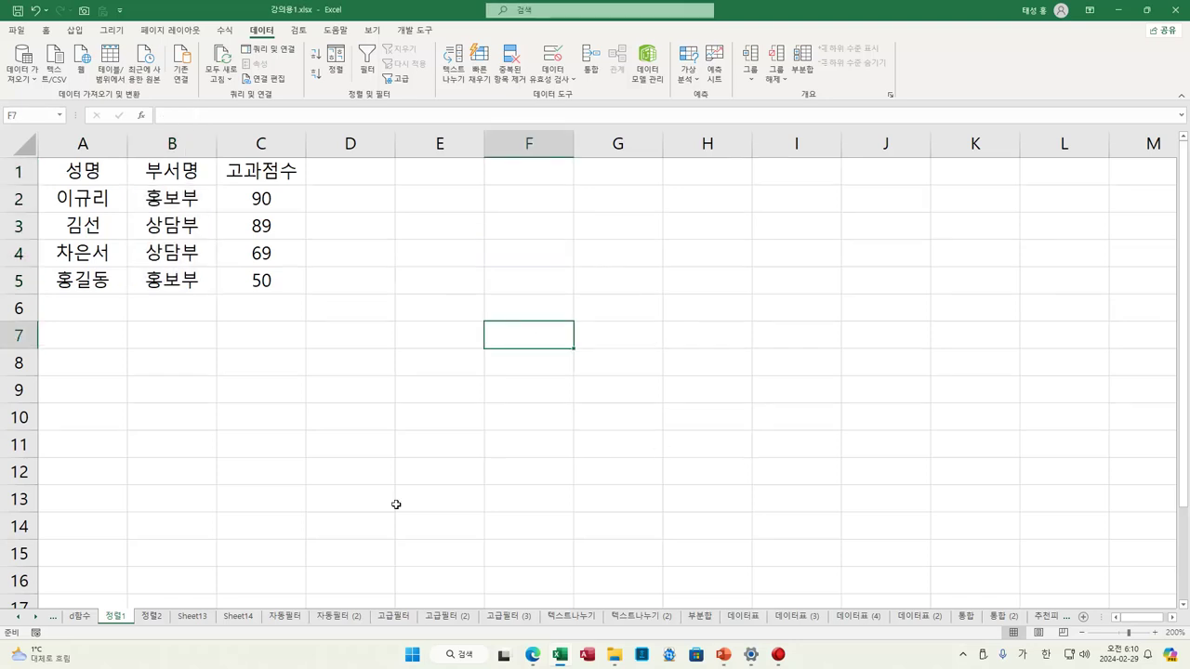
Open the 정렬2 sheet and look through the sample symbol, text, blank and number cells in A1:A6.
click(158, 617)
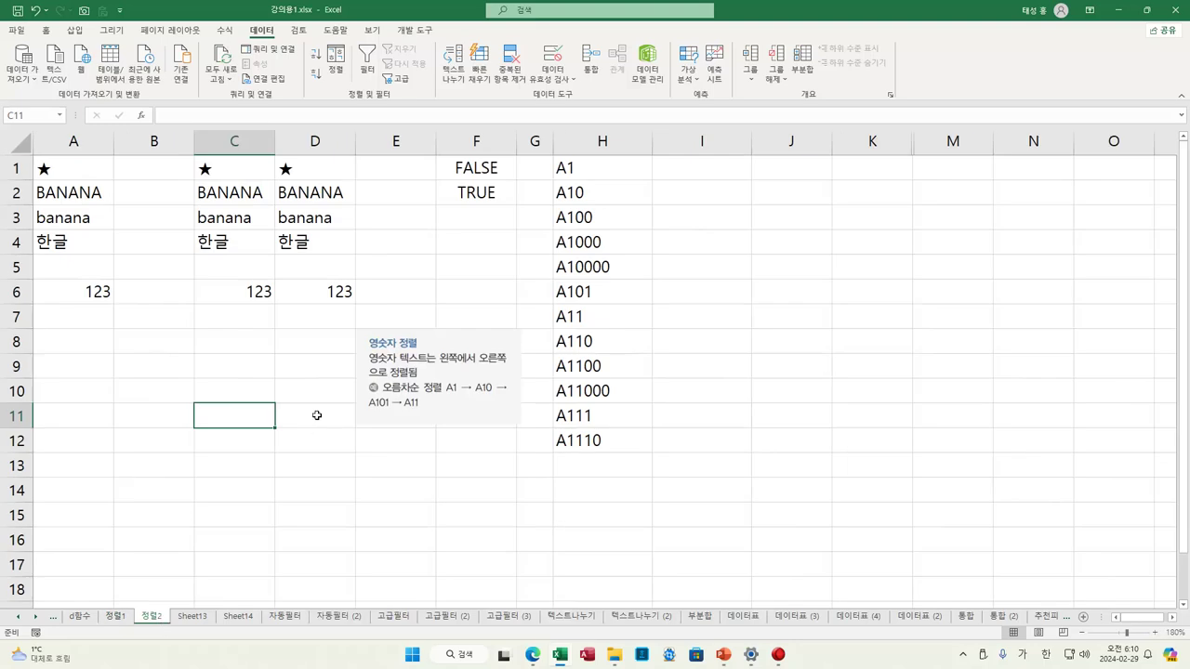
click(109, 170)
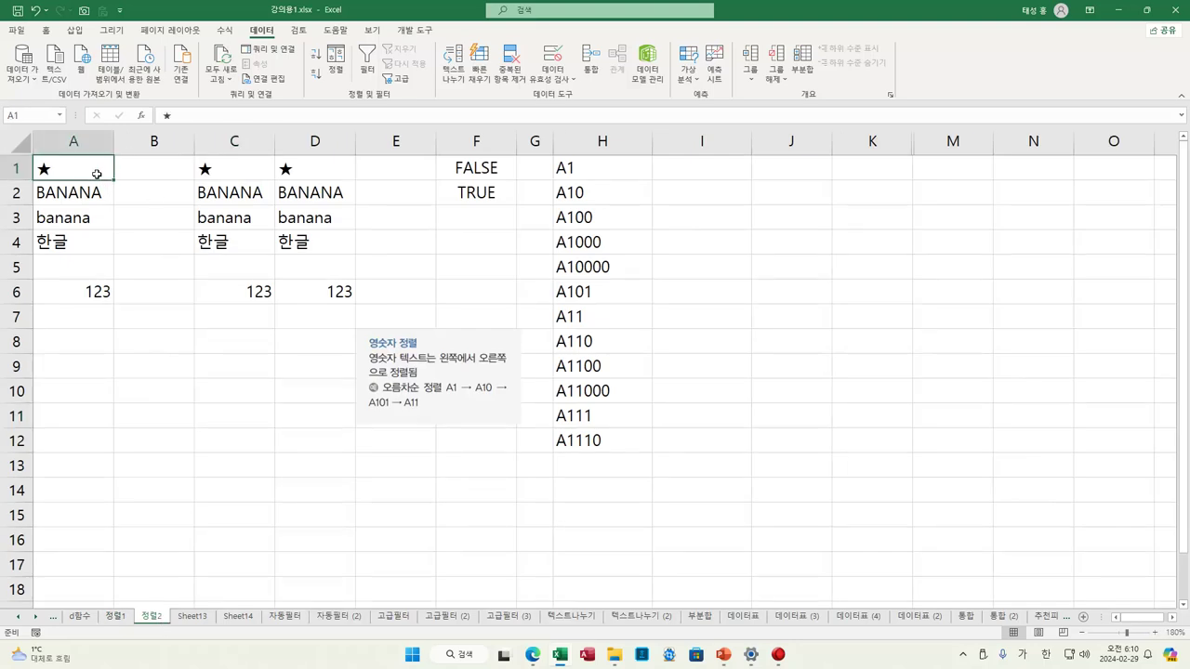
click(89, 194)
click(87, 219)
click(78, 243)
click(83, 267)
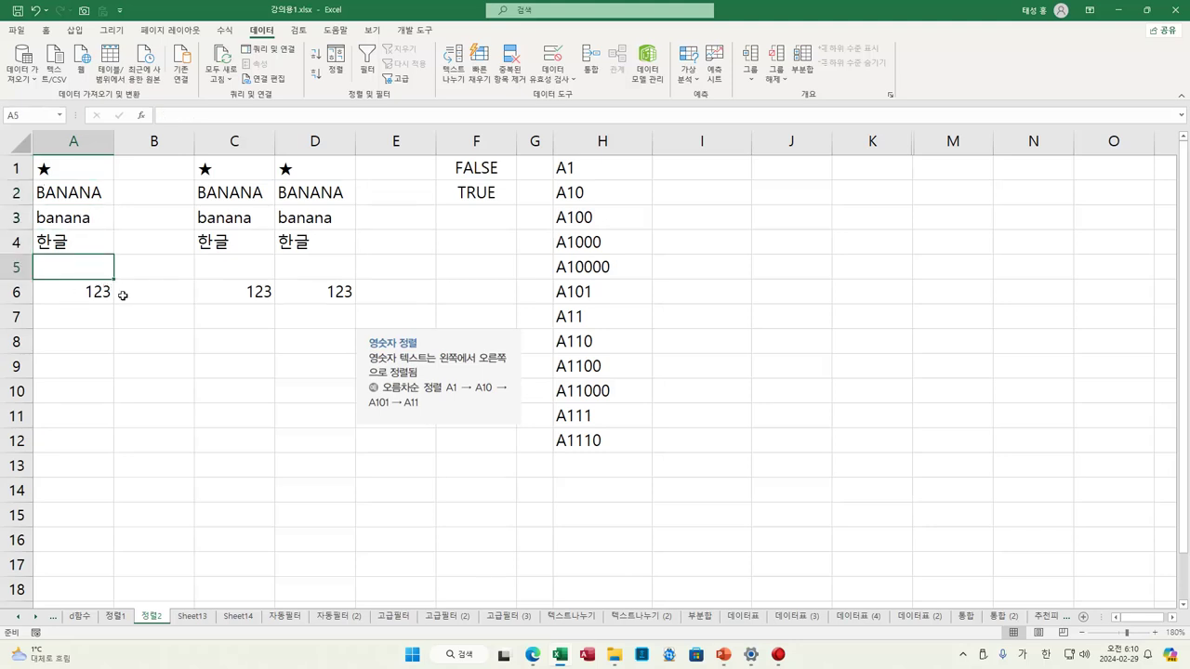
click(93, 295)
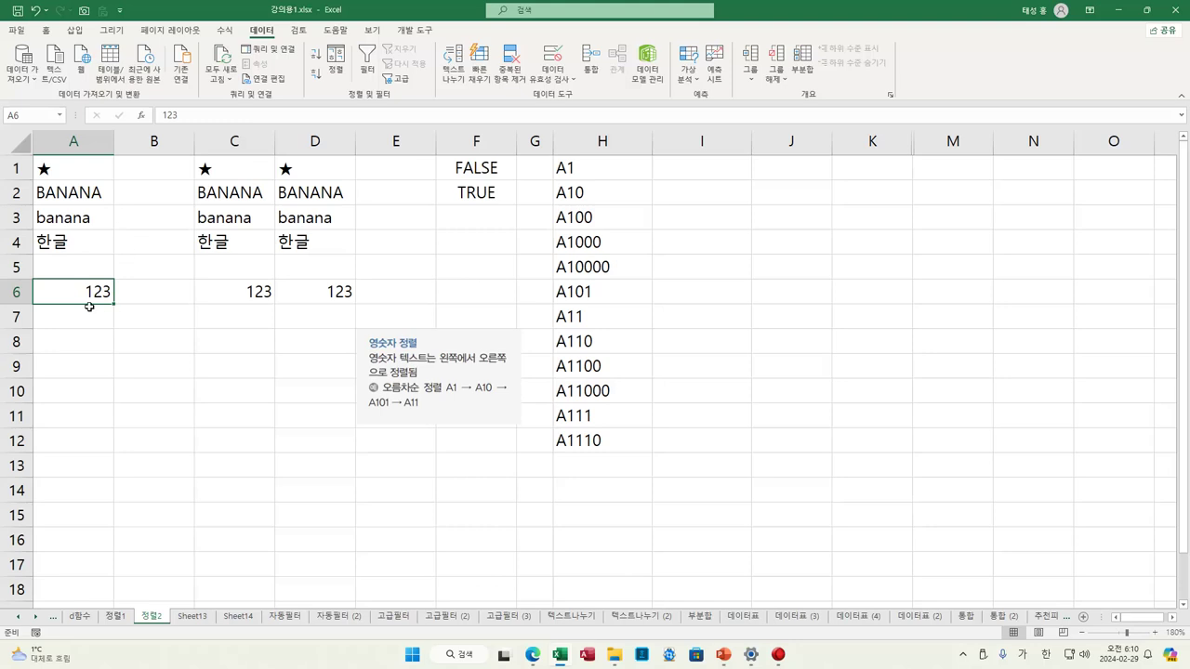
Sort only C1:C6 by cell values in ascending order (오름차순), with no header row and 대/소문자 구분 enabled.
drag(230, 165, 237, 284)
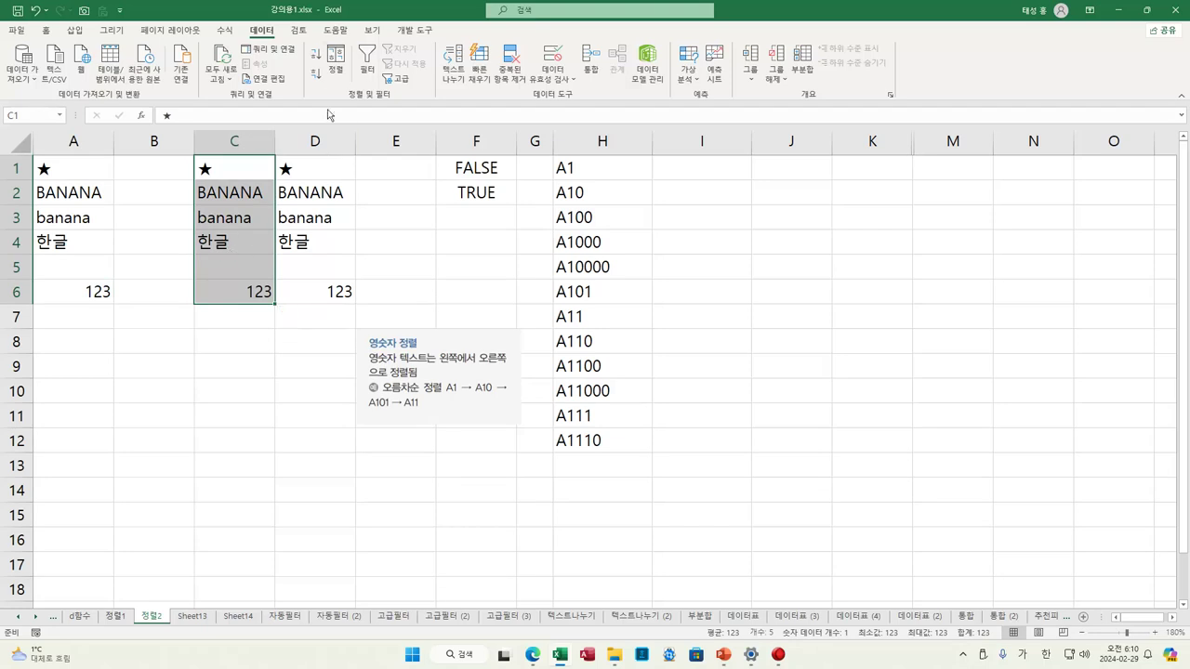
click(336, 74)
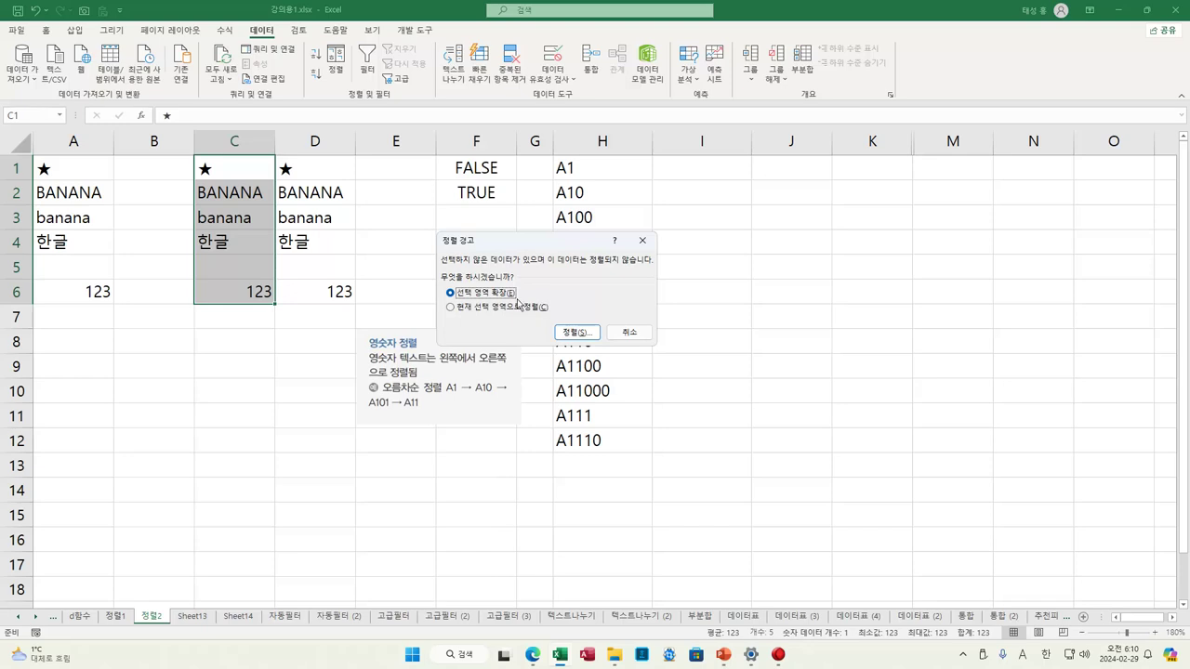
click(450, 308)
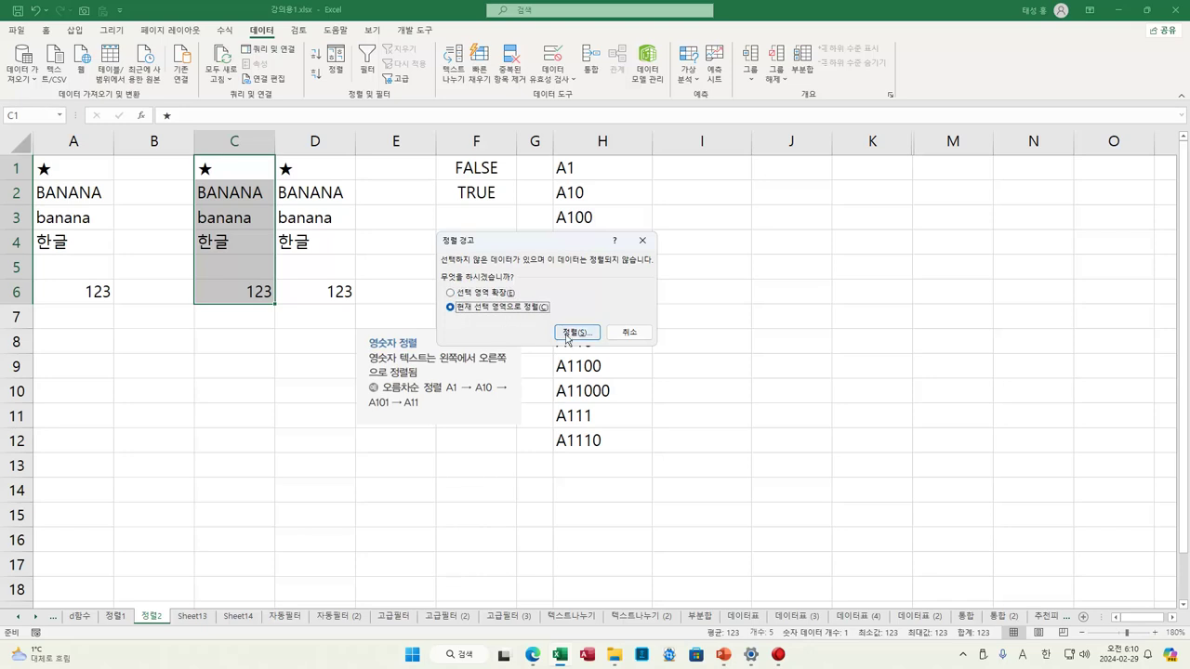
click(575, 333)
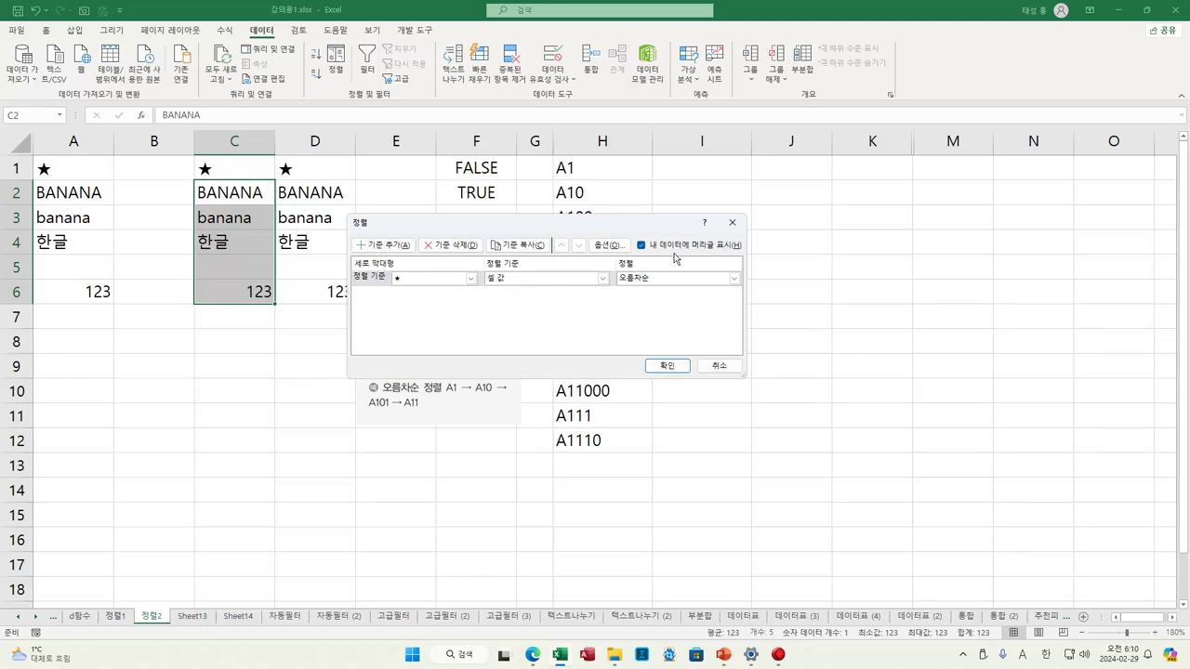
click(641, 246)
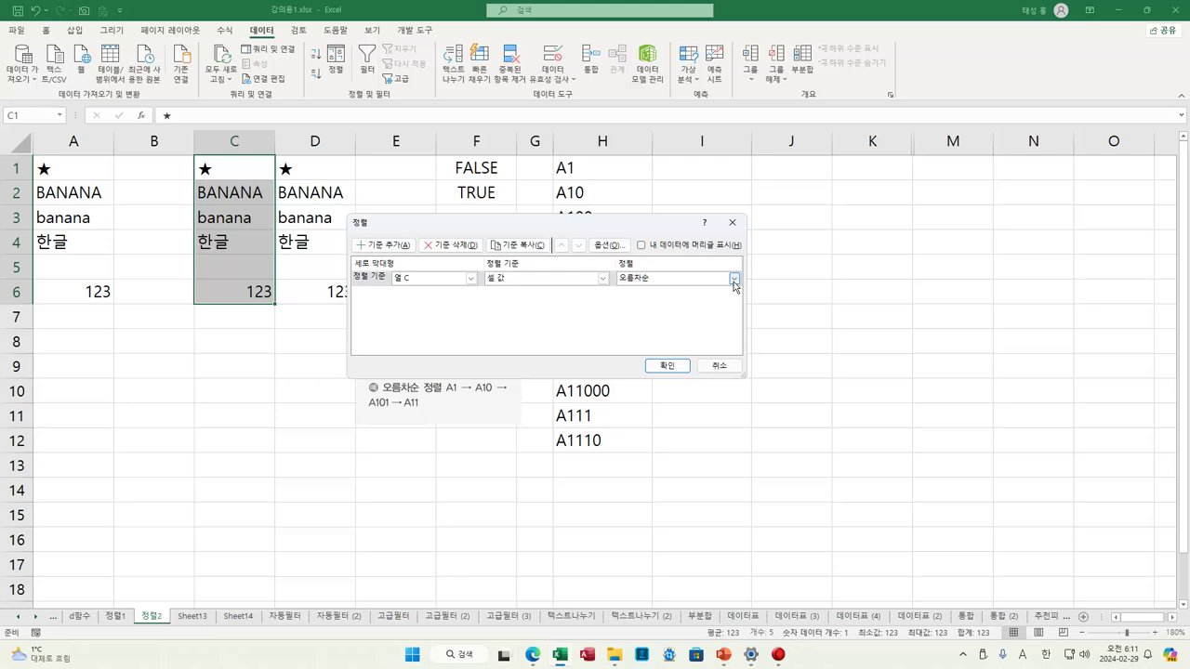
click(608, 246)
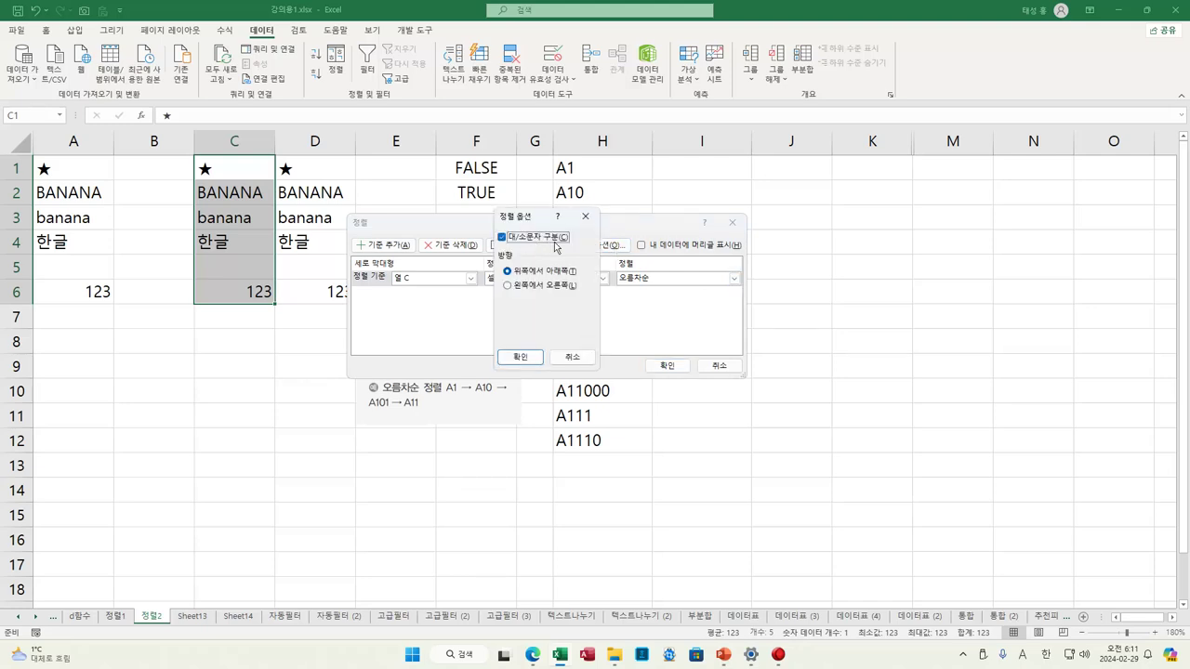
click(533, 358)
click(670, 367)
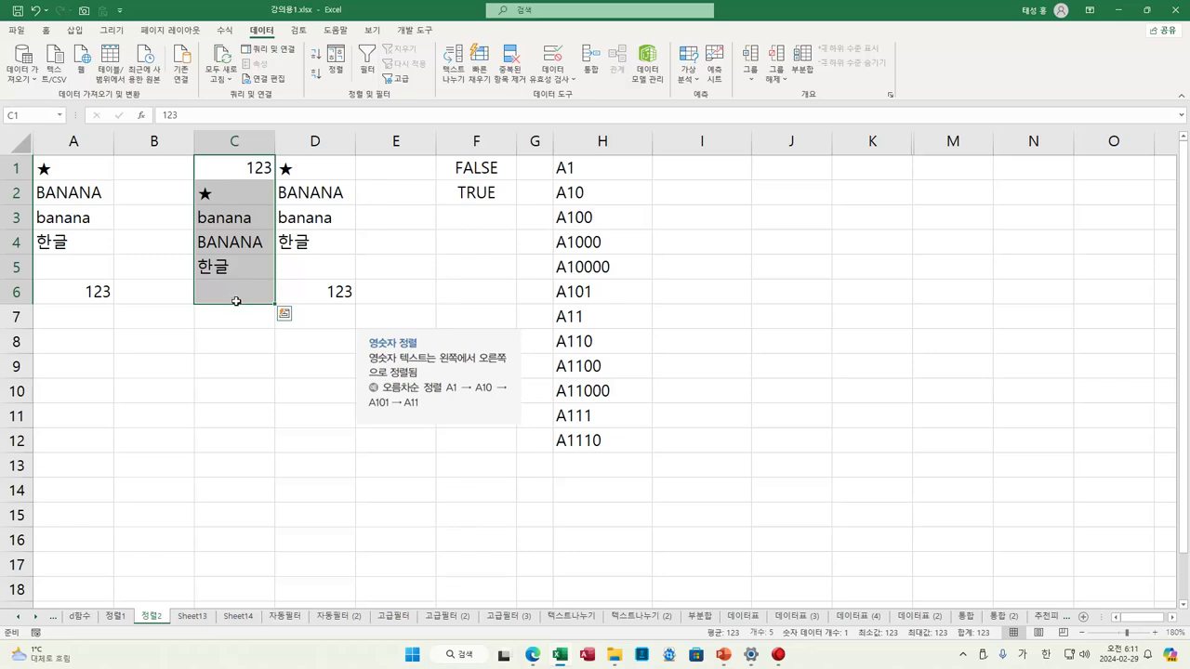
Open the sort settings for only D1:D6 without extending the selection, keeping the first row as data rather than a header.
drag(314, 169, 310, 289)
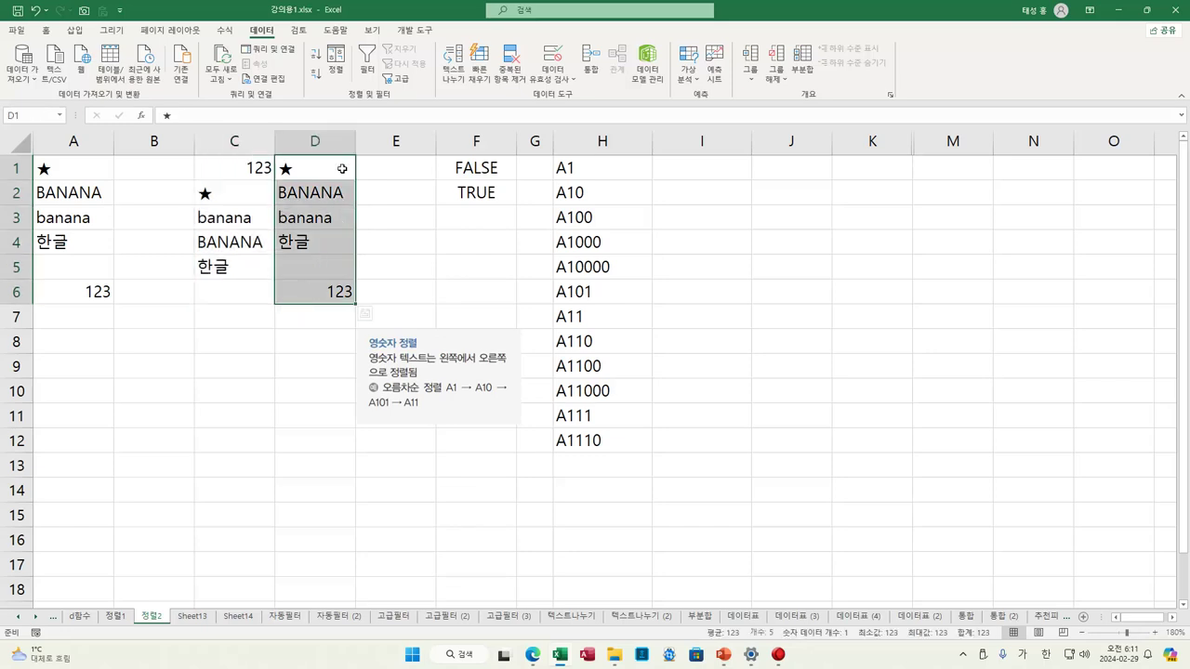
click(336, 63)
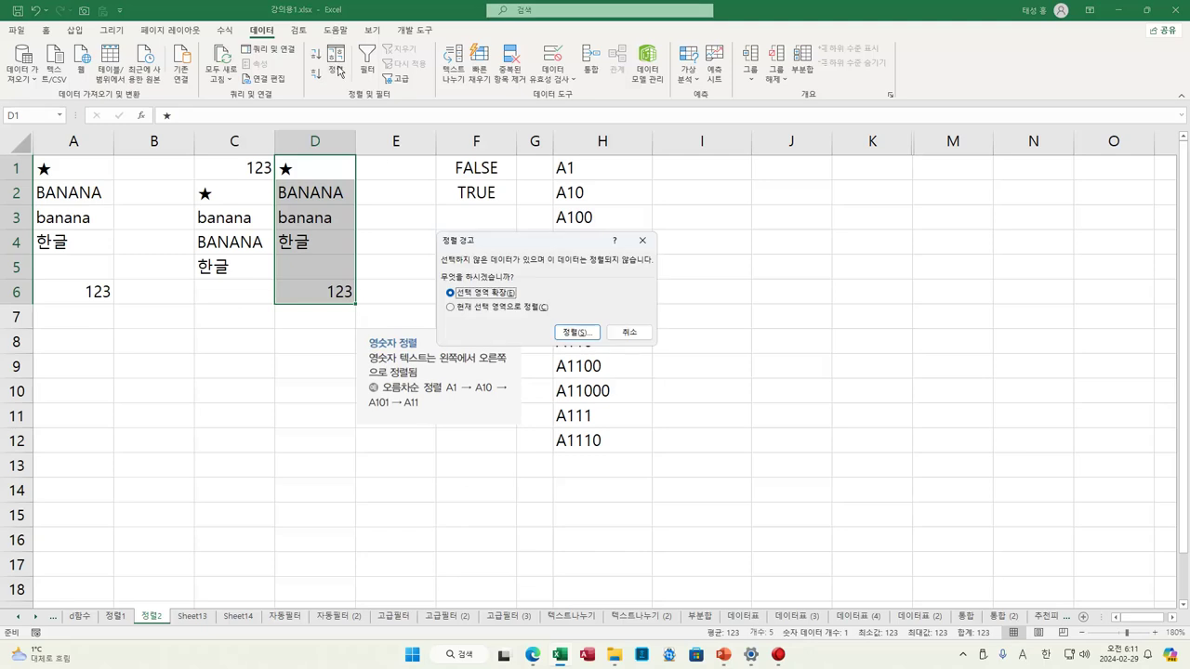
click(500, 308)
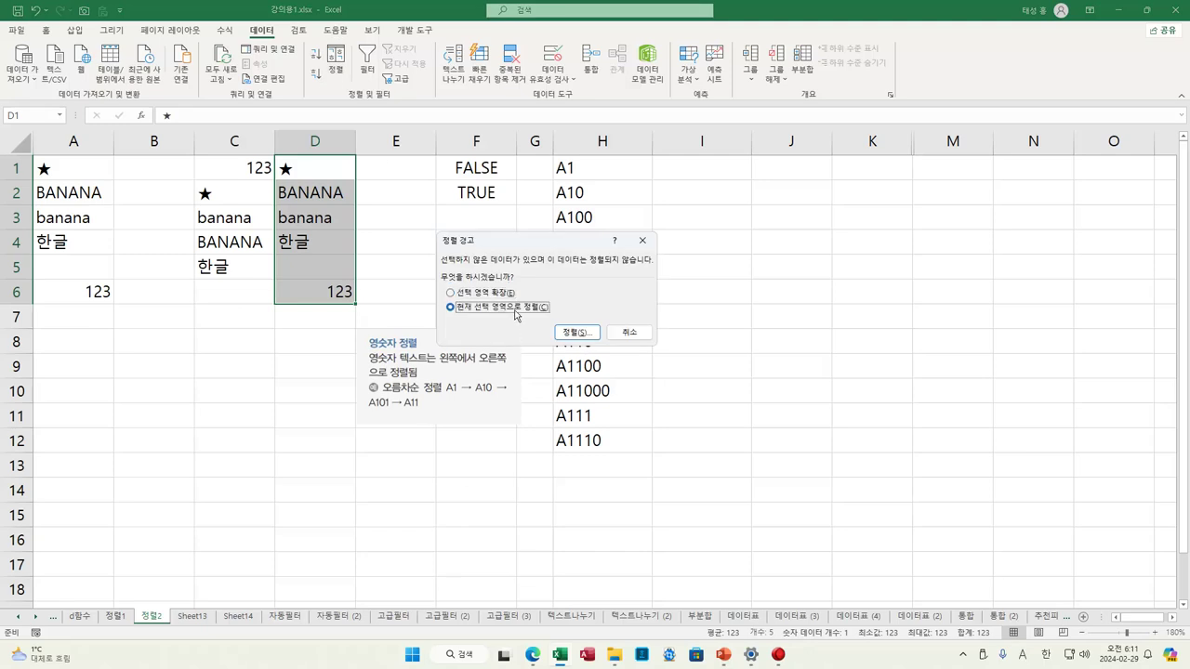
click(575, 332)
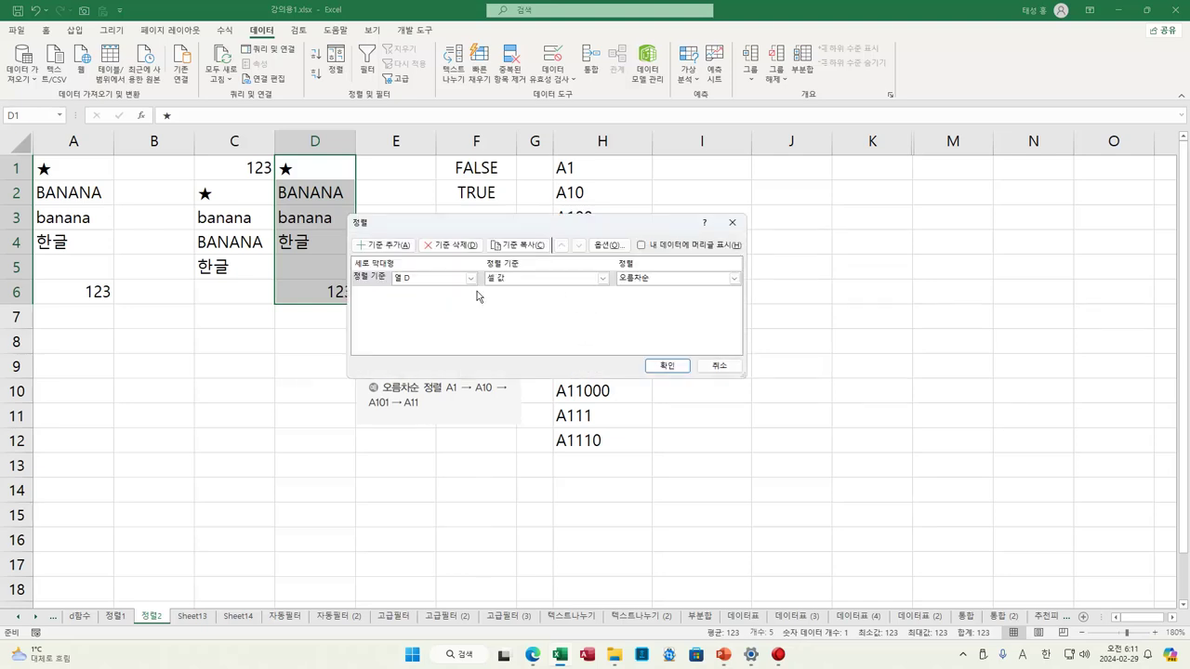
click(683, 249)
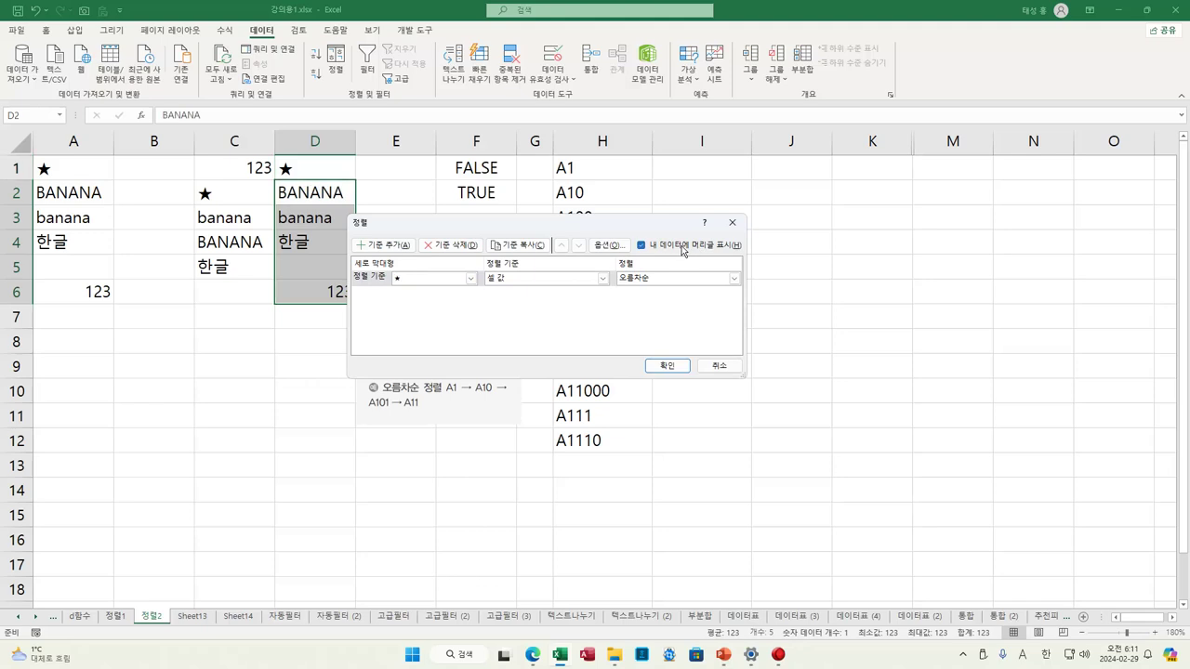
click(683, 249)
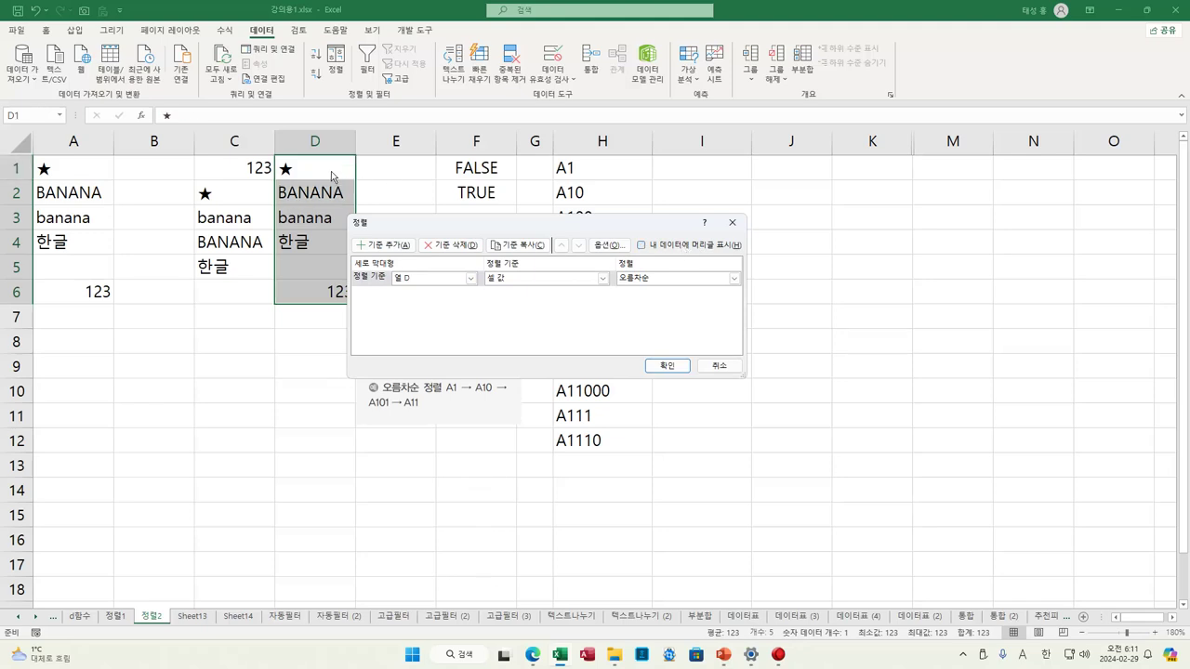
Enable 대/소문자 구분, set the order for column D to 내림차순, and apply the sort.
click(619, 248)
click(552, 243)
click(524, 357)
click(734, 279)
click(661, 304)
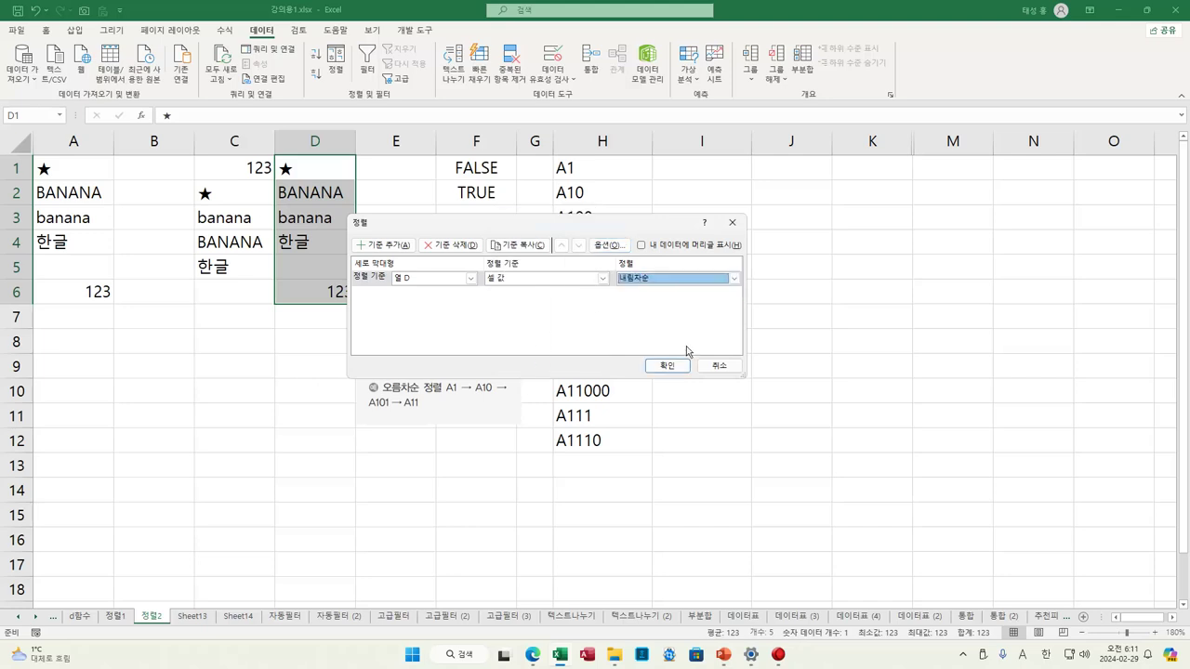
click(675, 365)
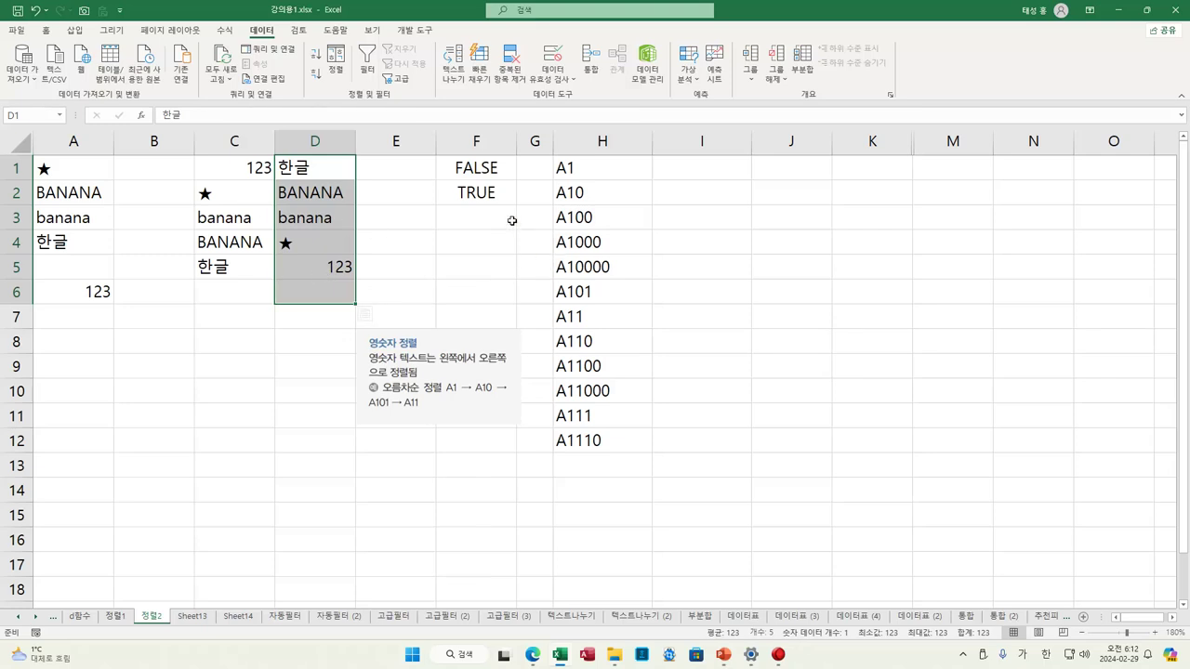
Sort the logical values in F1:F2 in descending order, followed by a sort in ascending order.
click(481, 167)
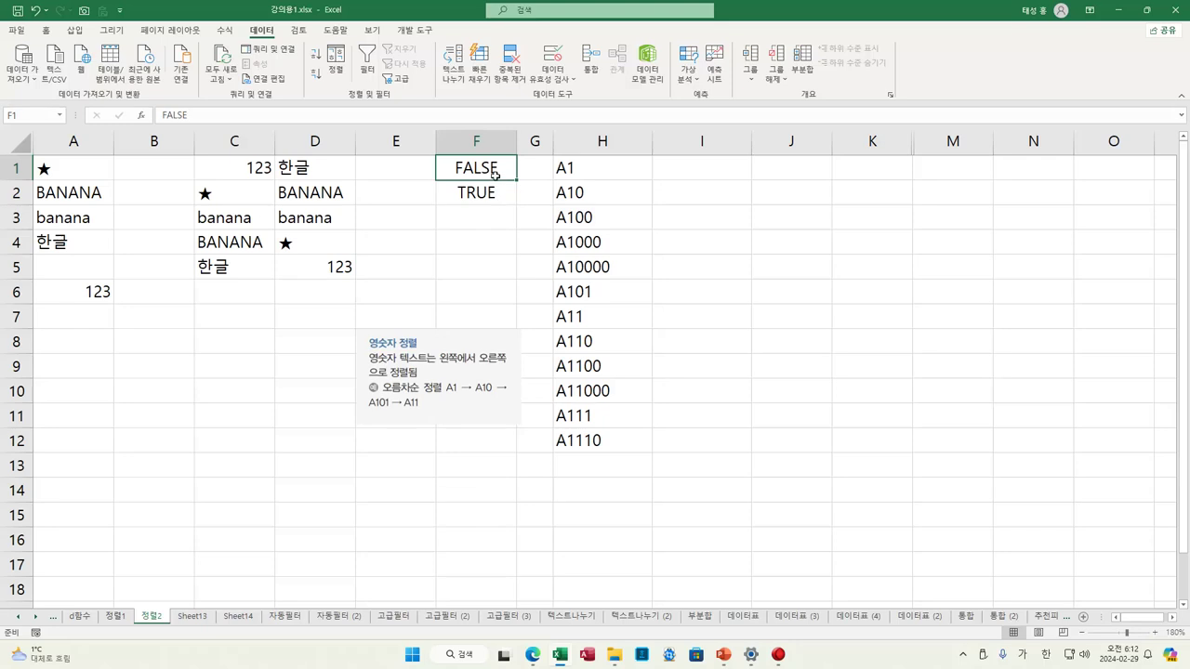
shift+click(492, 195)
click(493, 175)
click(480, 192)
drag(485, 167, 481, 191)
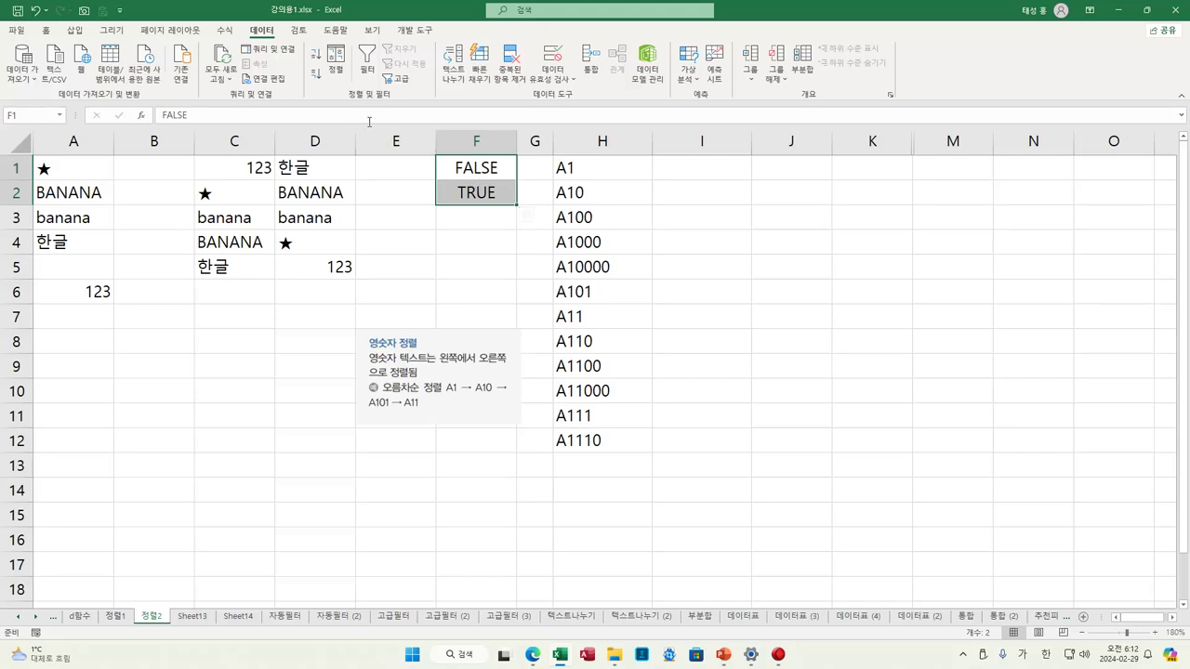
click(317, 82)
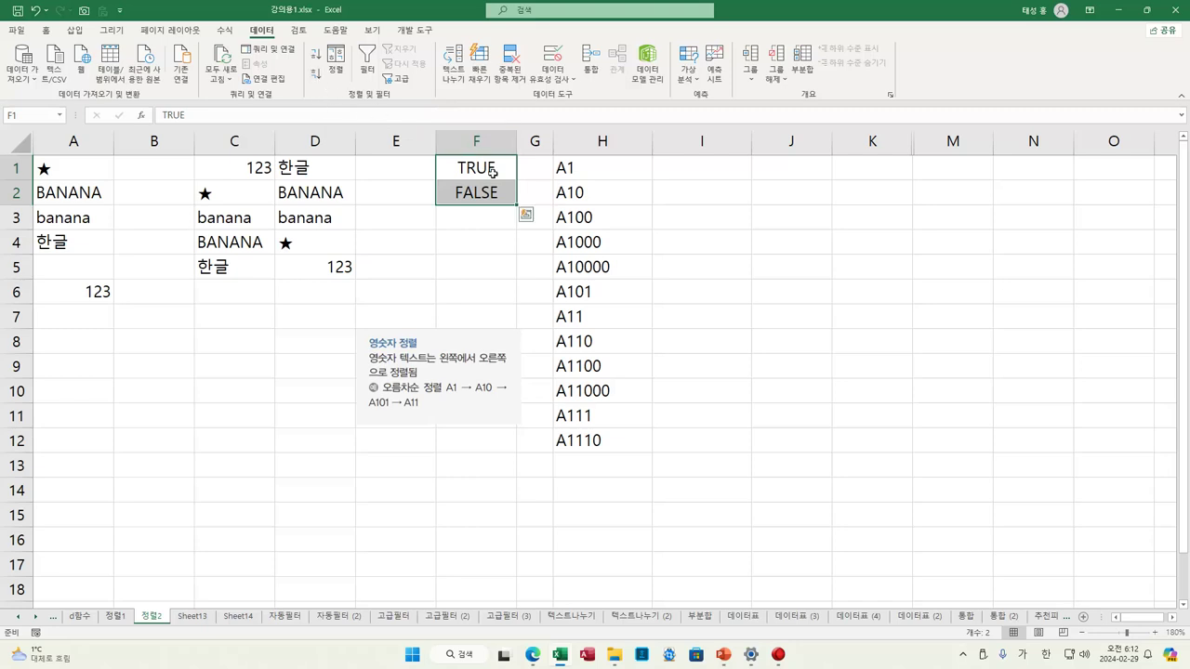
click(316, 53)
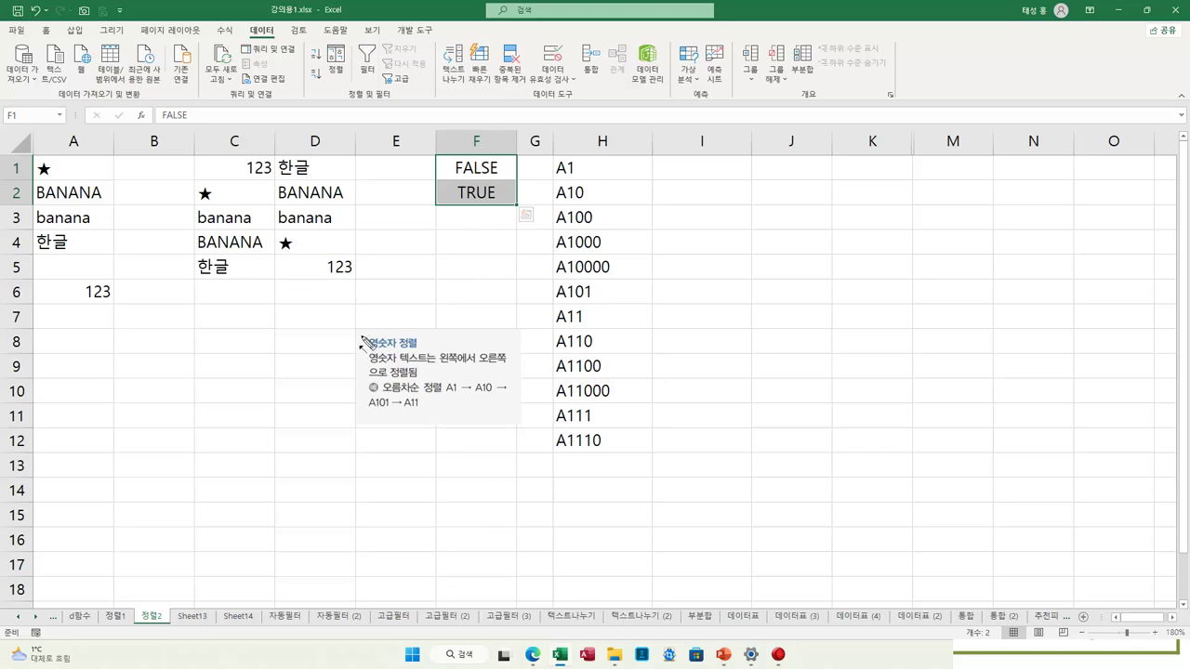
mouse_move(362, 343)
mouse_down()
mouse_move(427, 346)
mouse_move(409, 350)
mouse_up()
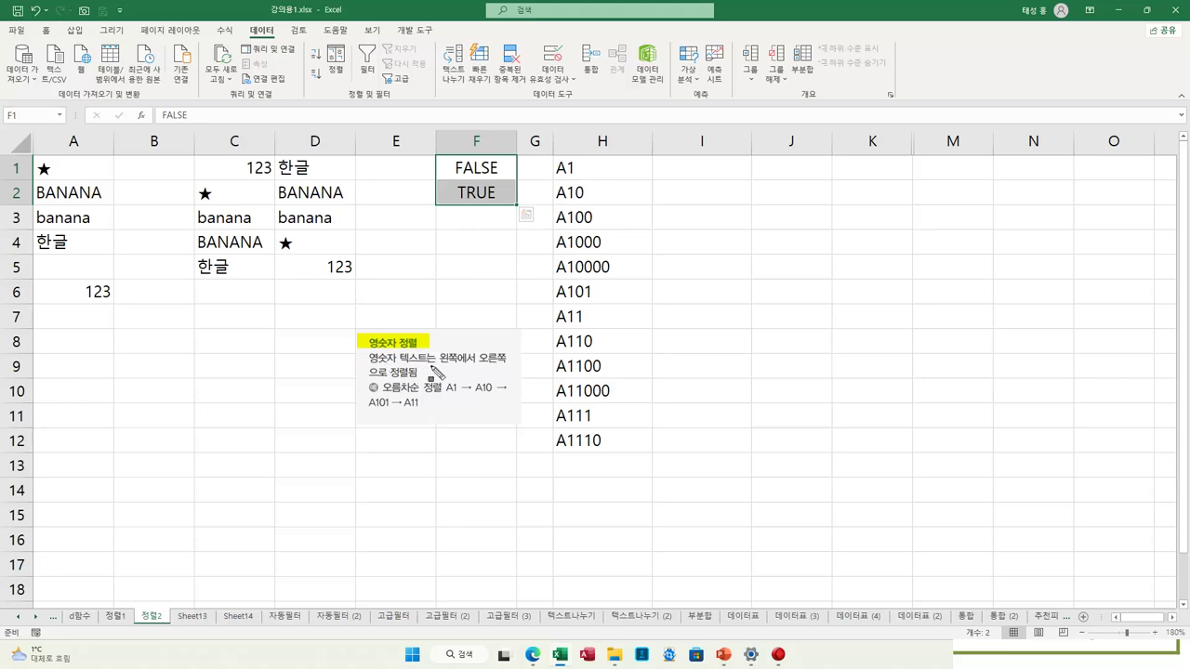
drag(438, 370, 507, 370)
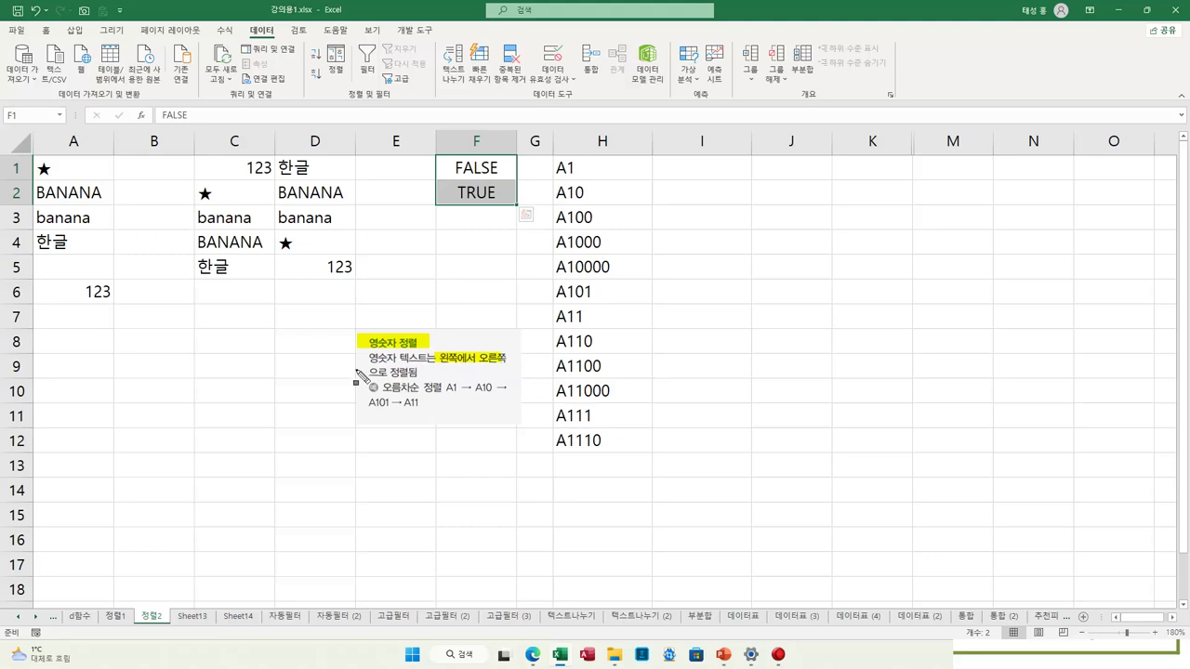
drag(370, 372, 420, 374)
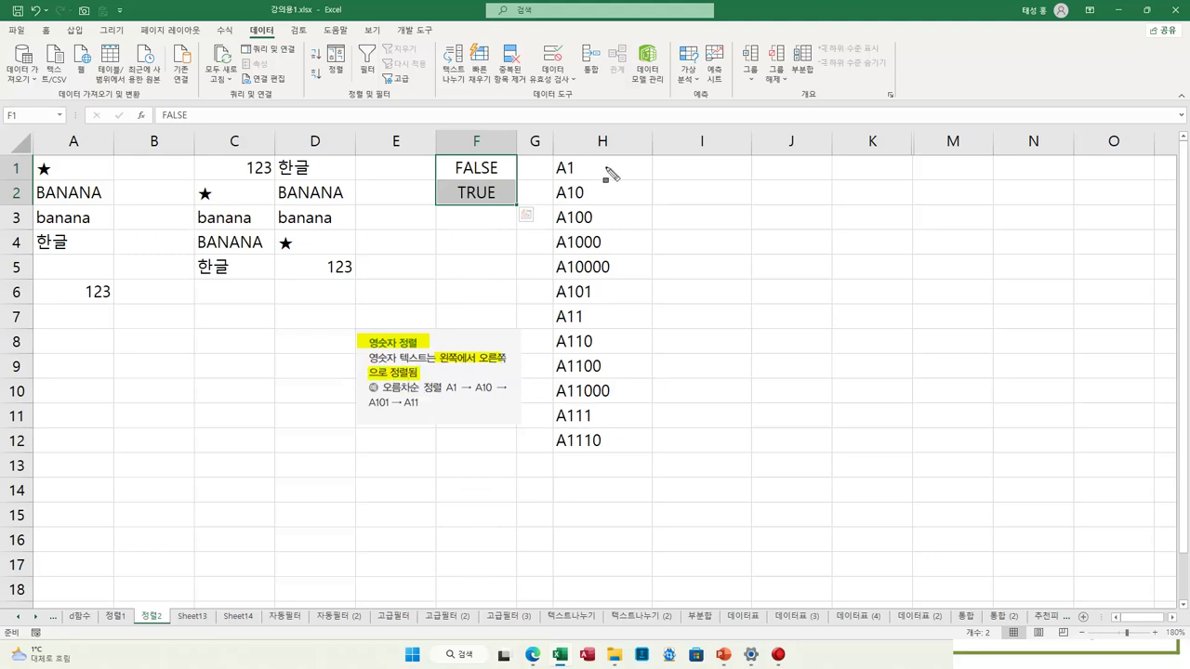
drag(557, 169, 572, 171)
mouse_move(556, 192)
mouse_down()
mouse_move(584, 193)
mouse_move(586, 242)
mouse_move(602, 242)
mouse_move(589, 267)
mouse_move(609, 267)
mouse_up()
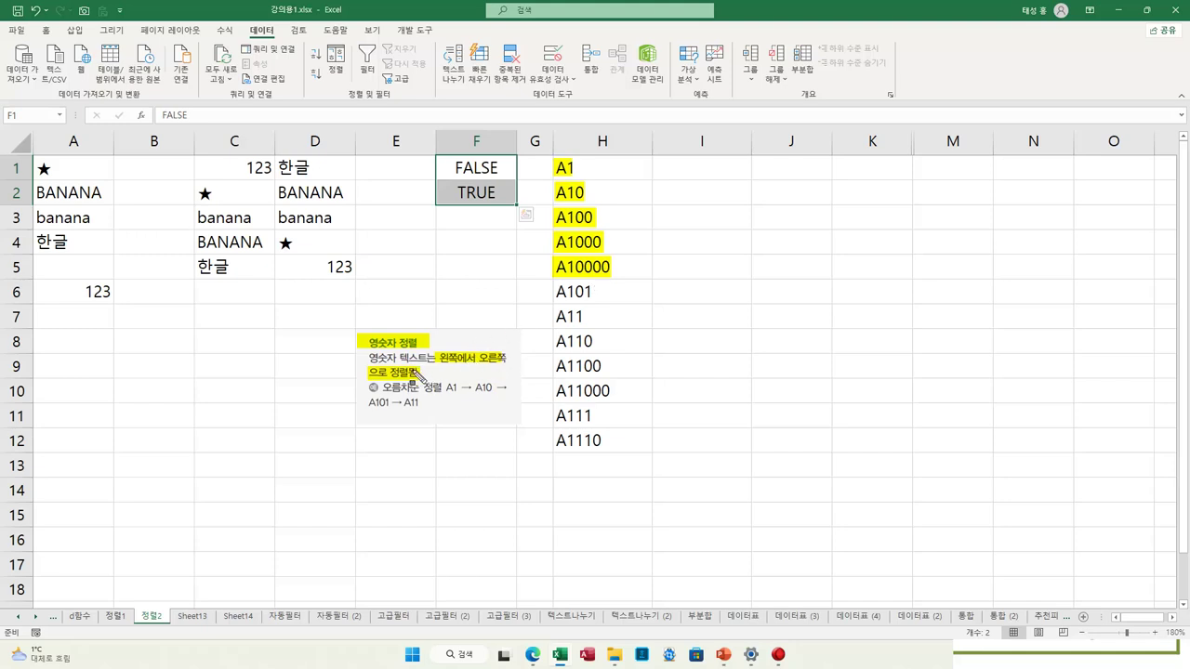
drag(370, 358, 434, 359)
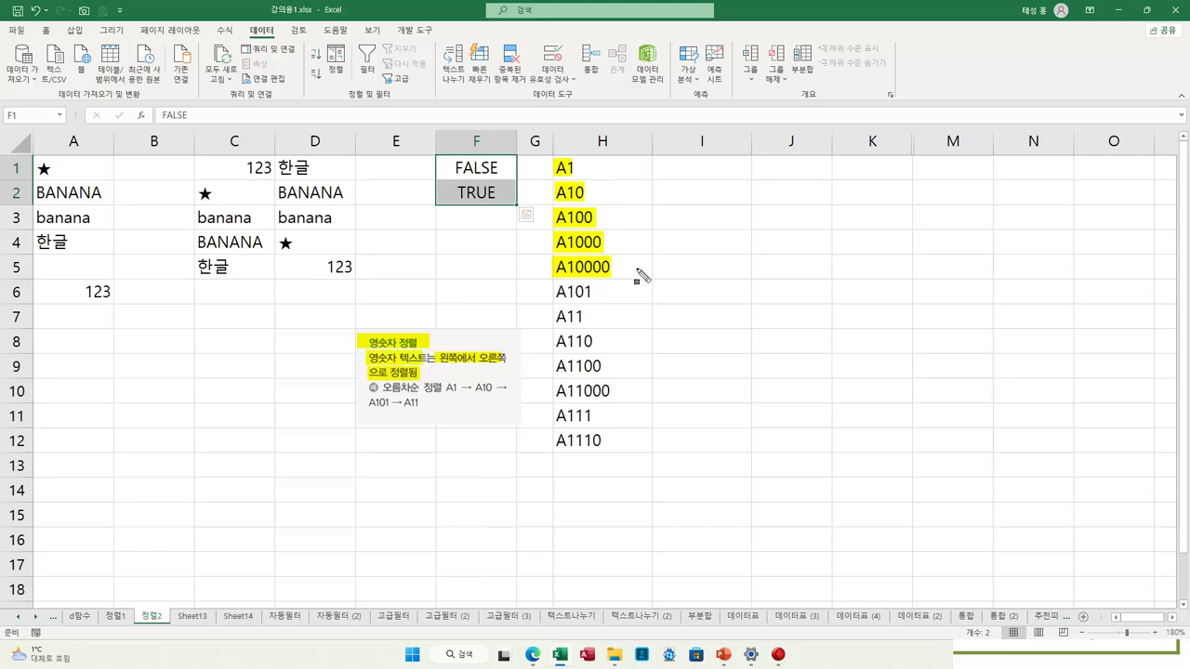
drag(558, 292, 589, 293)
mouse_move(561, 292)
mouse_down()
mouse_move(592, 293)
mouse_move(571, 318)
mouse_move(586, 318)
mouse_move(572, 341)
mouse_move(595, 341)
mouse_move(600, 365)
mouse_move(576, 390)
mouse_move(614, 400)
mouse_up()
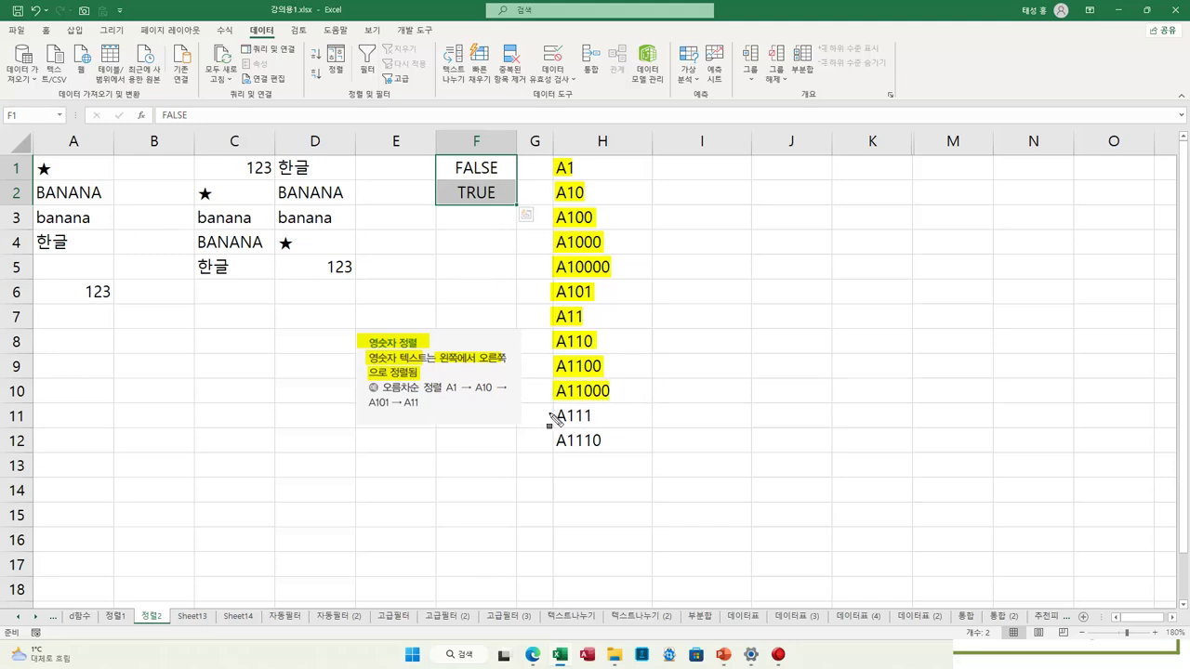
mouse_move(554, 416)
mouse_down()
mouse_move(593, 415)
mouse_move(589, 440)
mouse_move(606, 441)
mouse_up()
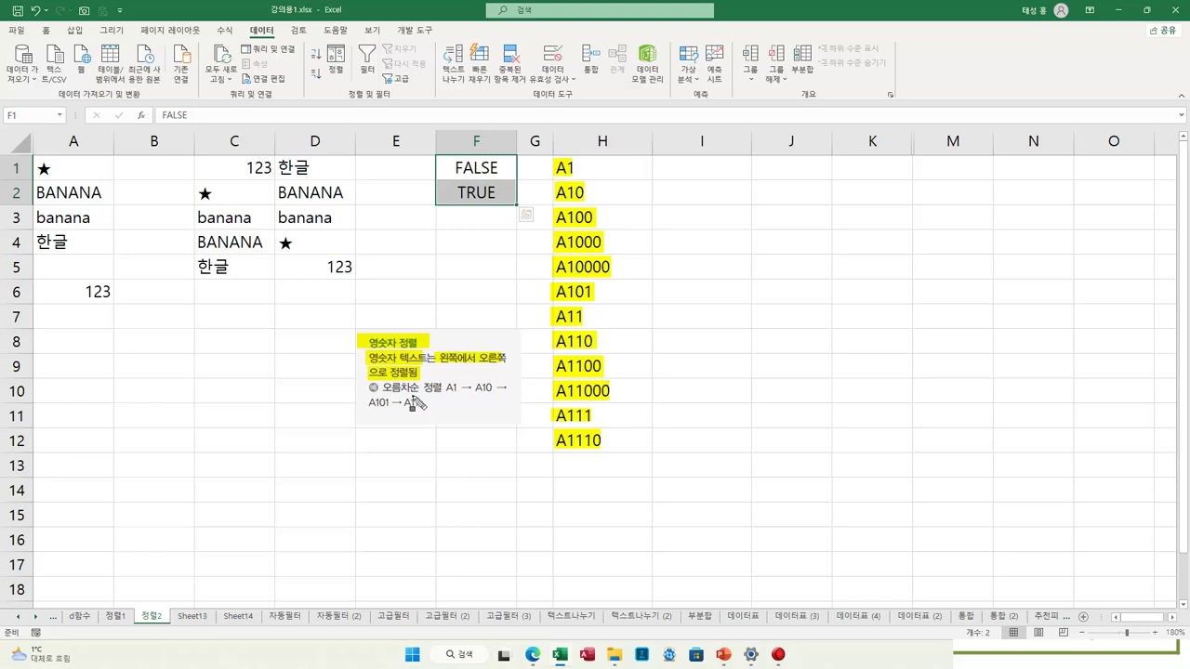
mouse_move(359, 381)
mouse_down()
mouse_move(385, 417)
mouse_move(512, 413)
mouse_up()
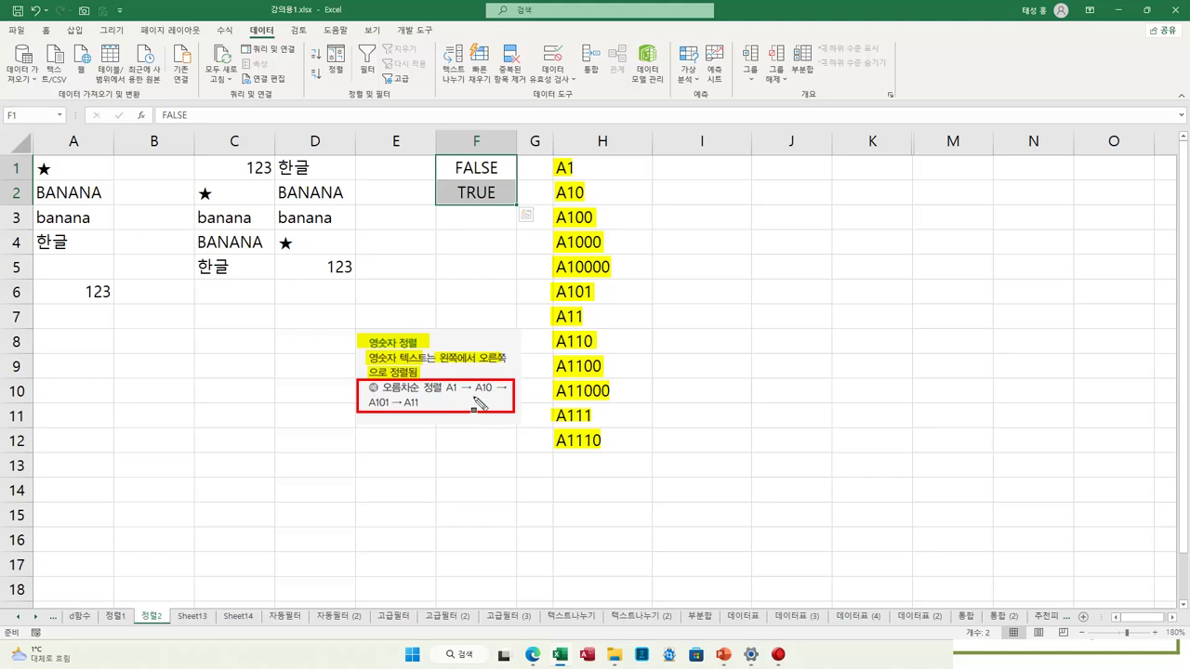
drag(446, 388, 494, 388)
drag(367, 403, 421, 404)
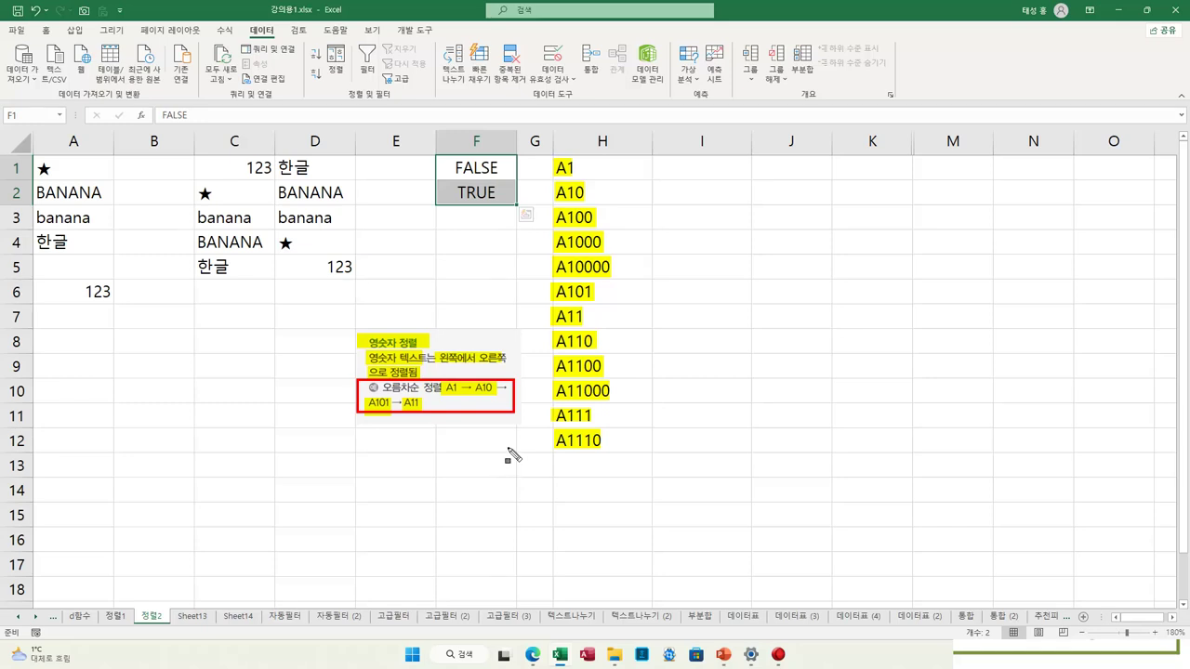
key(Escape)
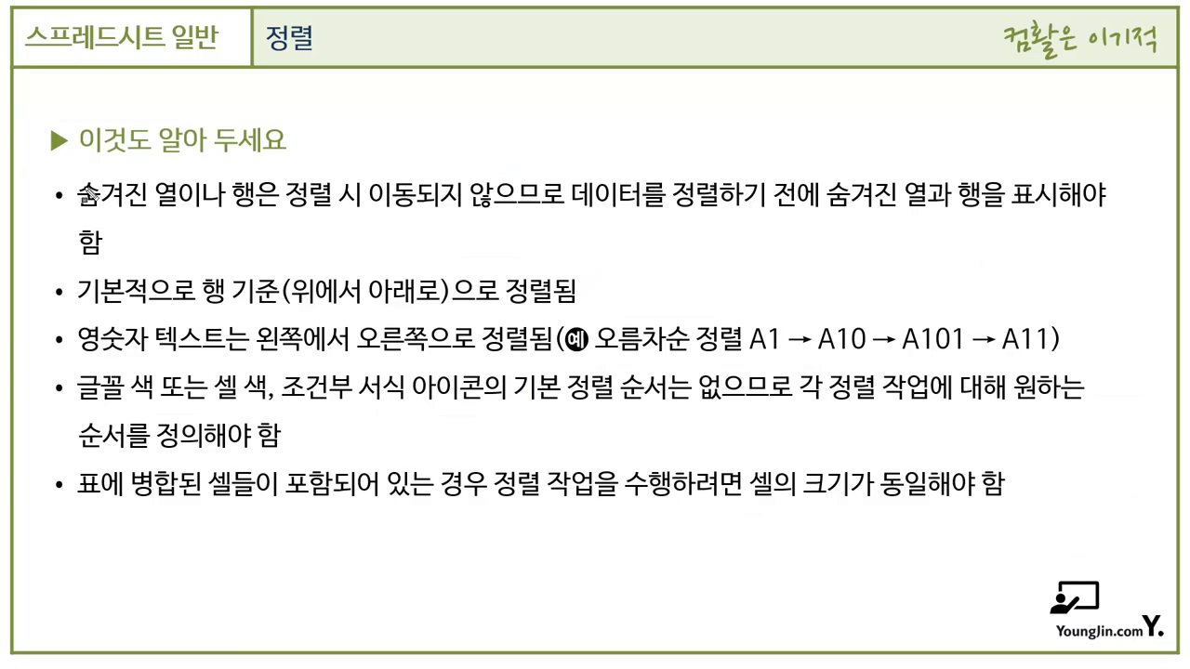
mouse_move(82, 191)
mouse_down()
mouse_move(260, 210)
mouse_move(303, 197)
mouse_move(554, 212)
mouse_up()
mouse_move(70, 181)
mouse_down()
mouse_move(138, 204)
mouse_move(563, 211)
mouse_up()
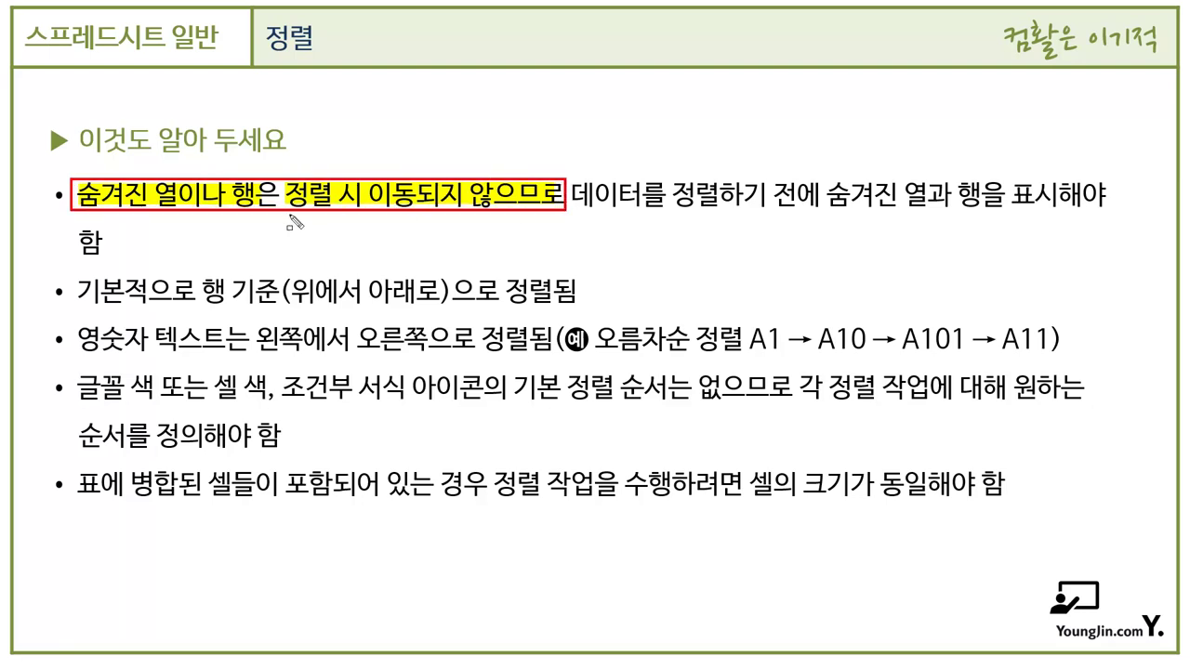
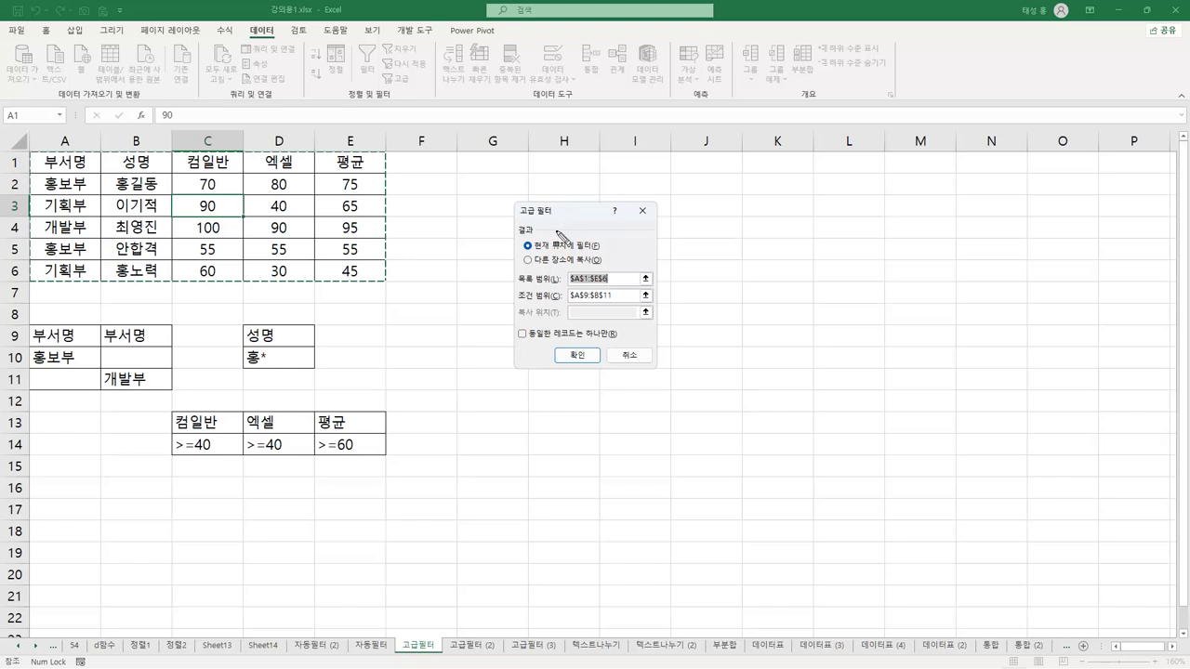
drag(513, 241, 616, 276)
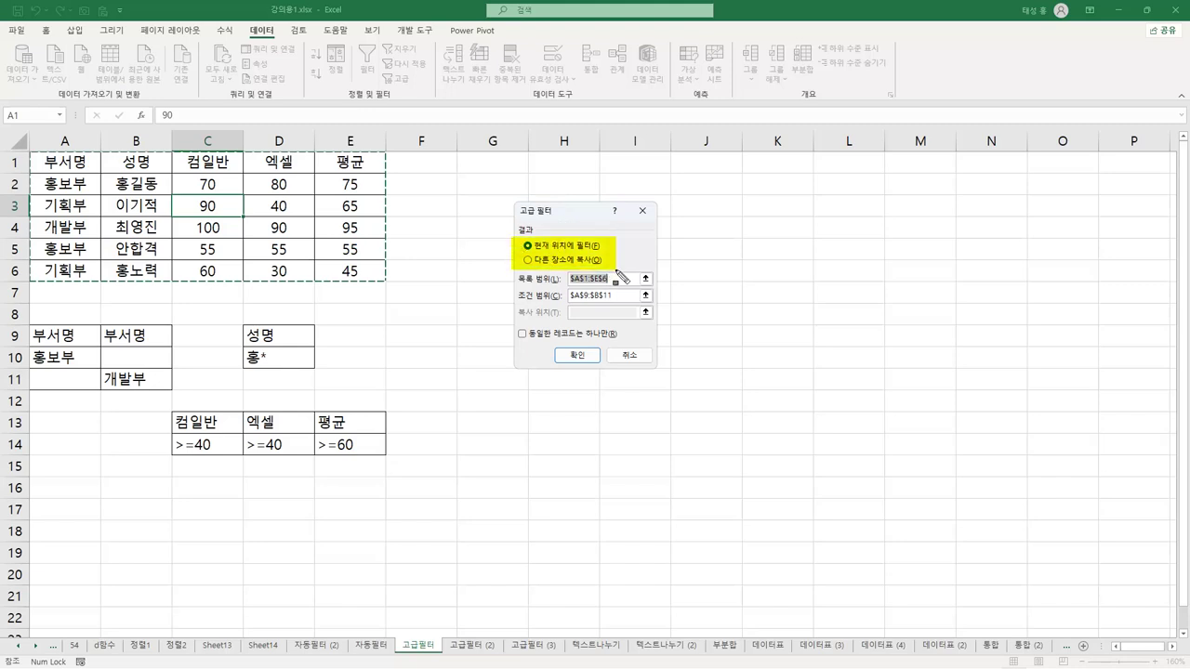
mouse_move(519, 252)
mouse_down()
mouse_move(614, 272)
mouse_move(604, 266)
mouse_up()
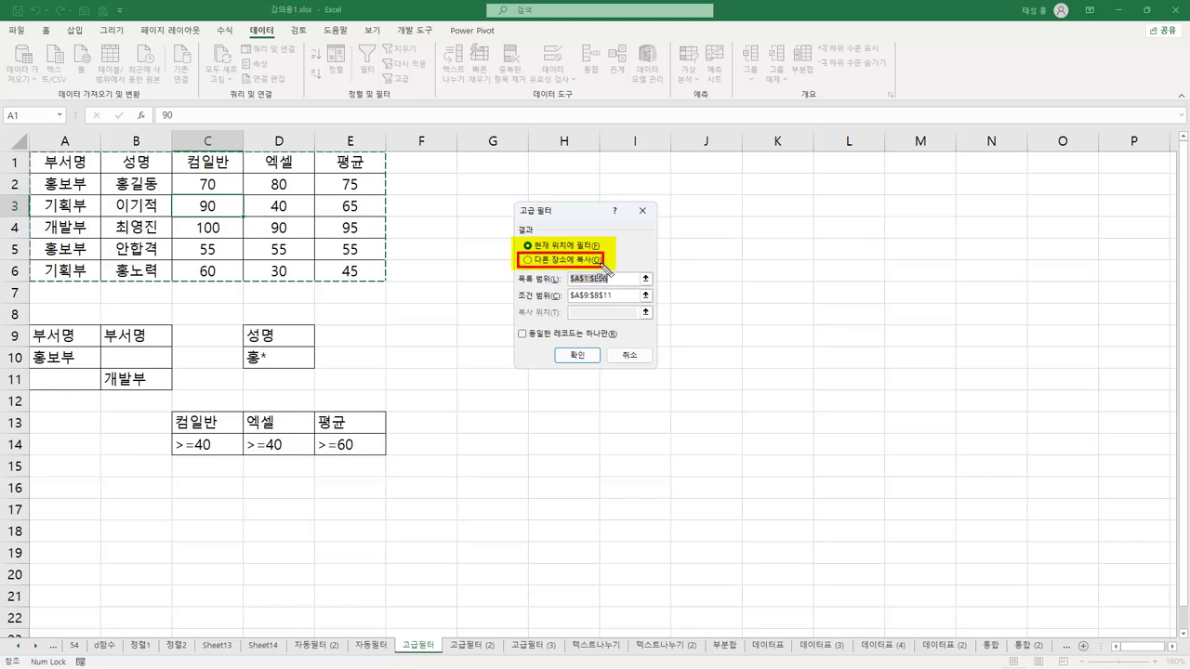
drag(510, 202, 556, 220)
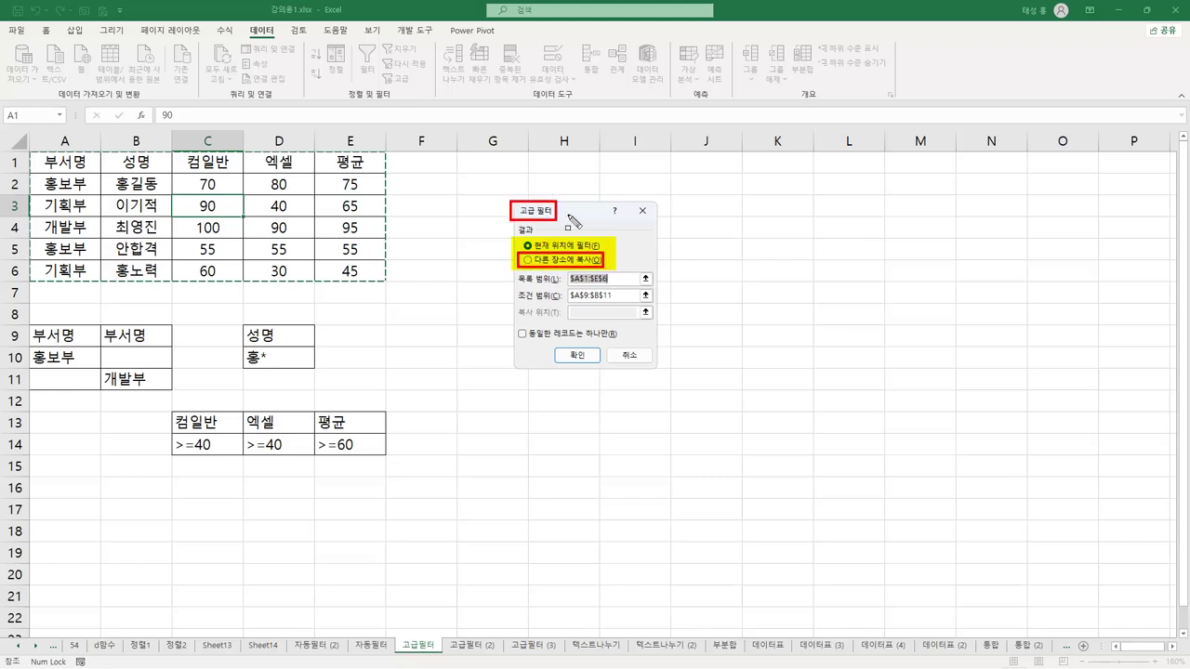
key(Escape)
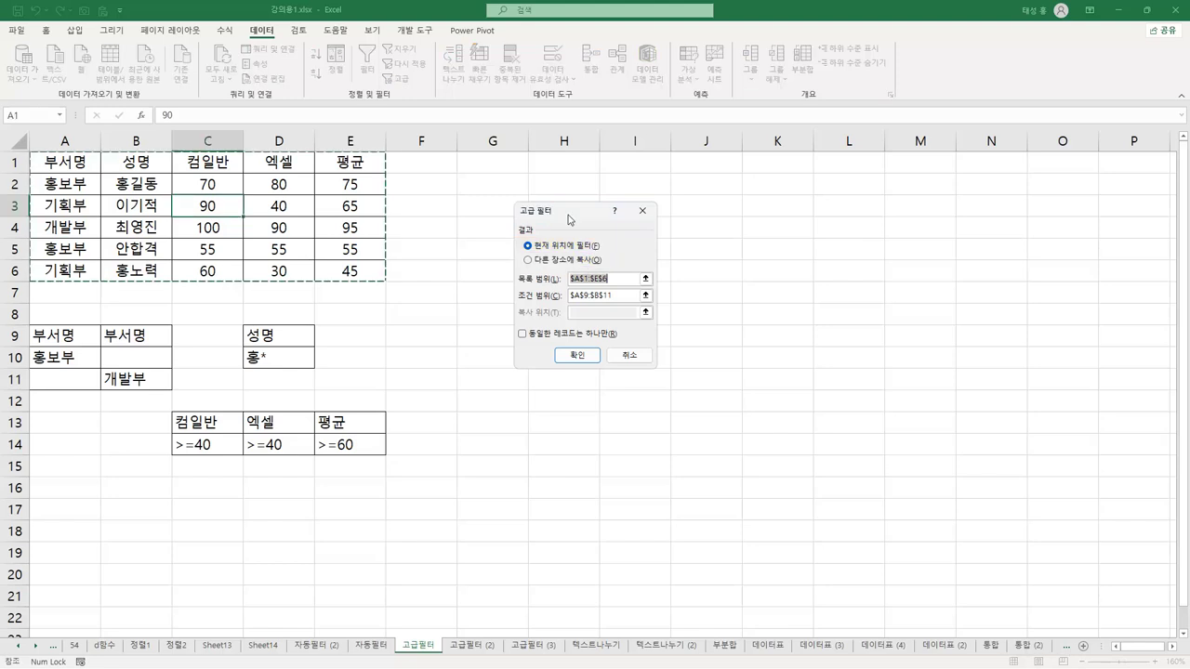
Set the advanced filter to 다른 장소에 복사 and use A1:E6 as the list range.
click(542, 263)
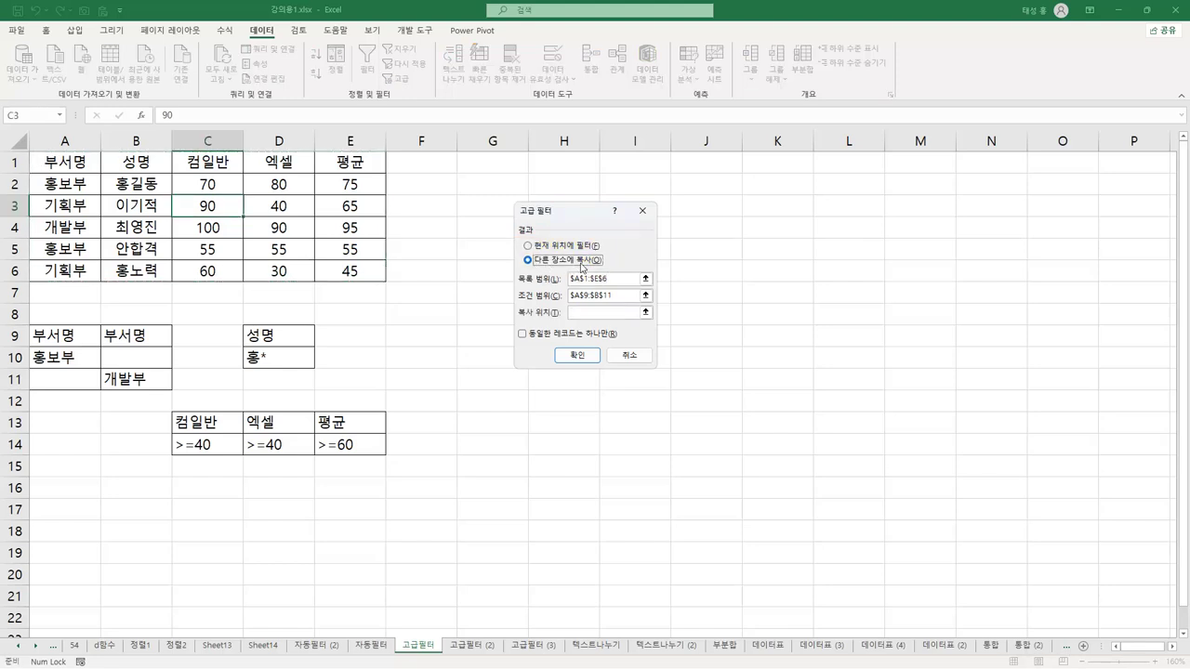
click(645, 278)
drag(65, 161, 342, 269)
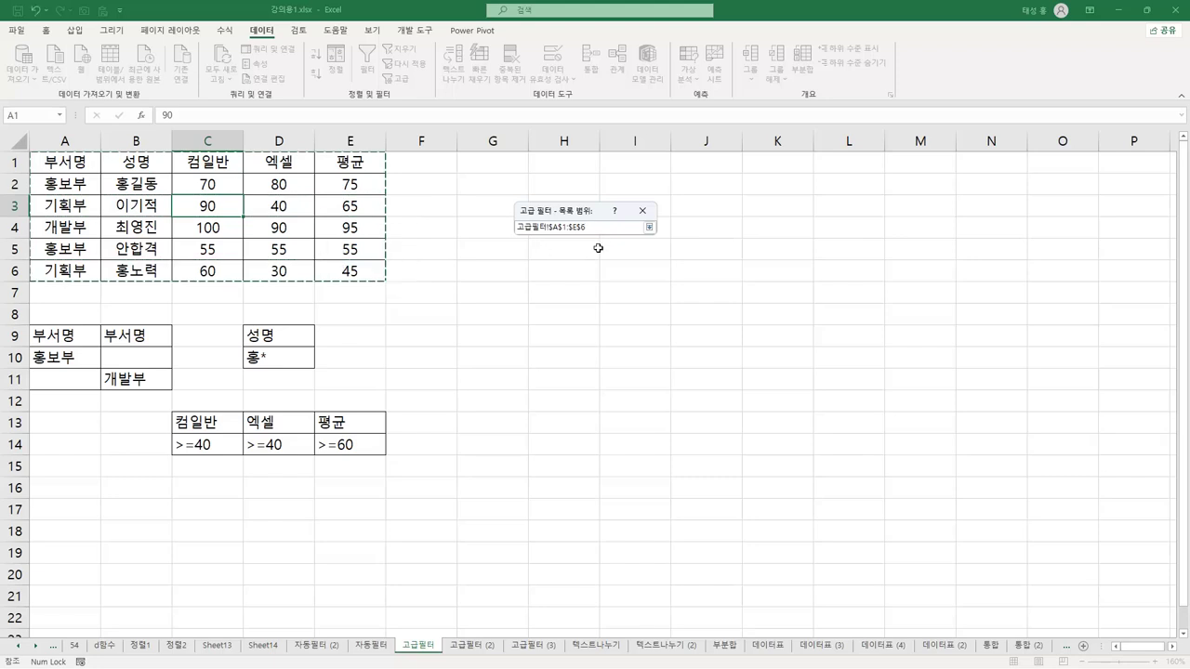
click(651, 228)
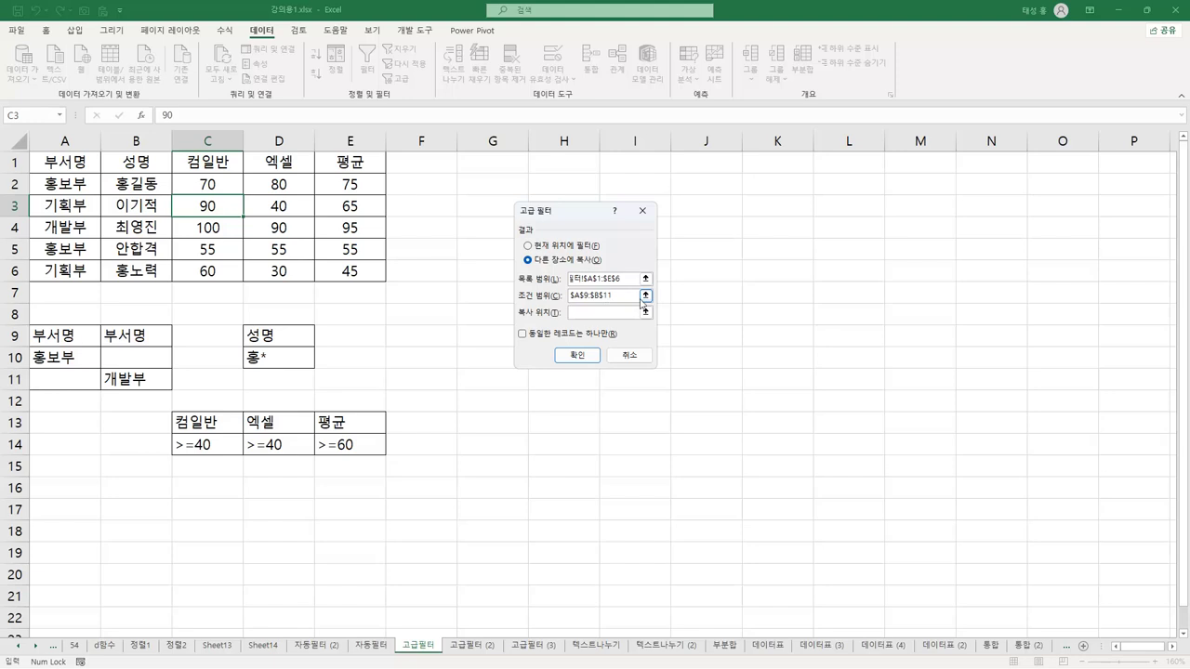
Use the 부서명 conditions in A9:B11 as the criteria range and output the filtered records at G1.
click(646, 296)
click(80, 336)
drag(89, 340, 139, 383)
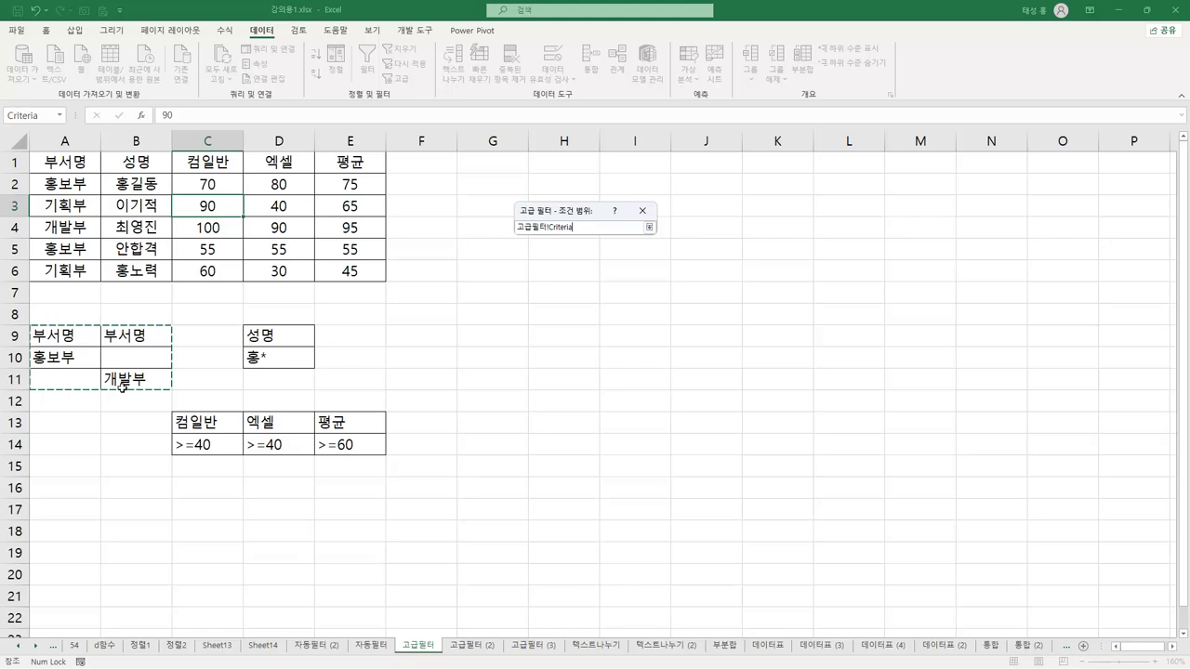
click(651, 228)
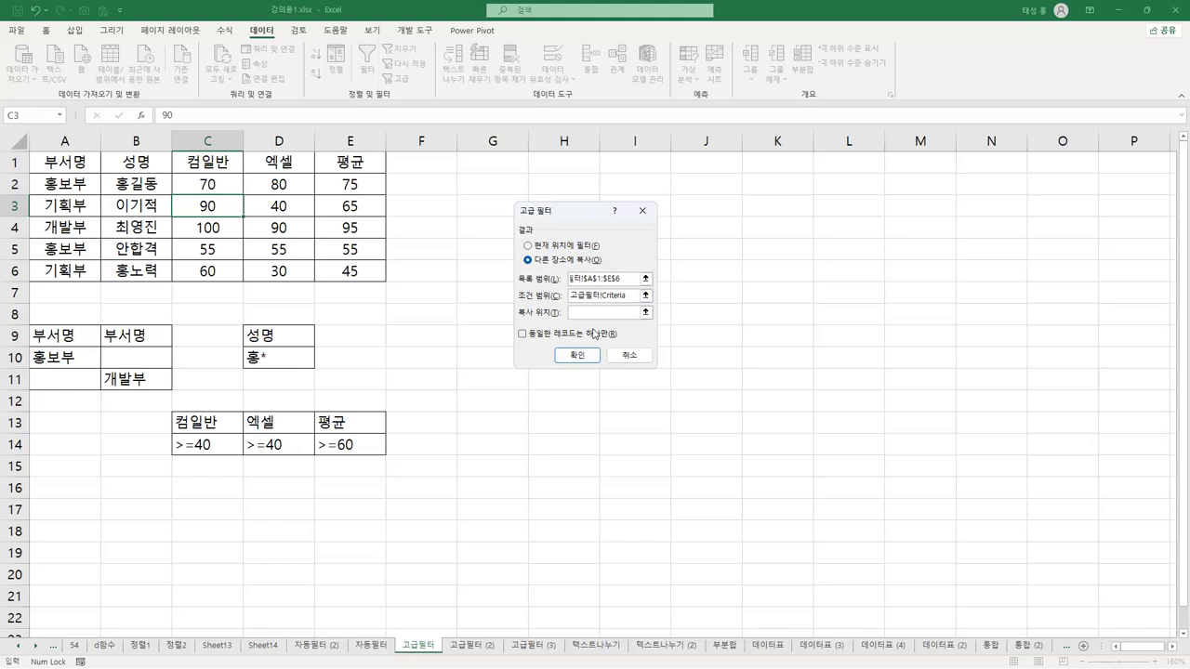
click(497, 164)
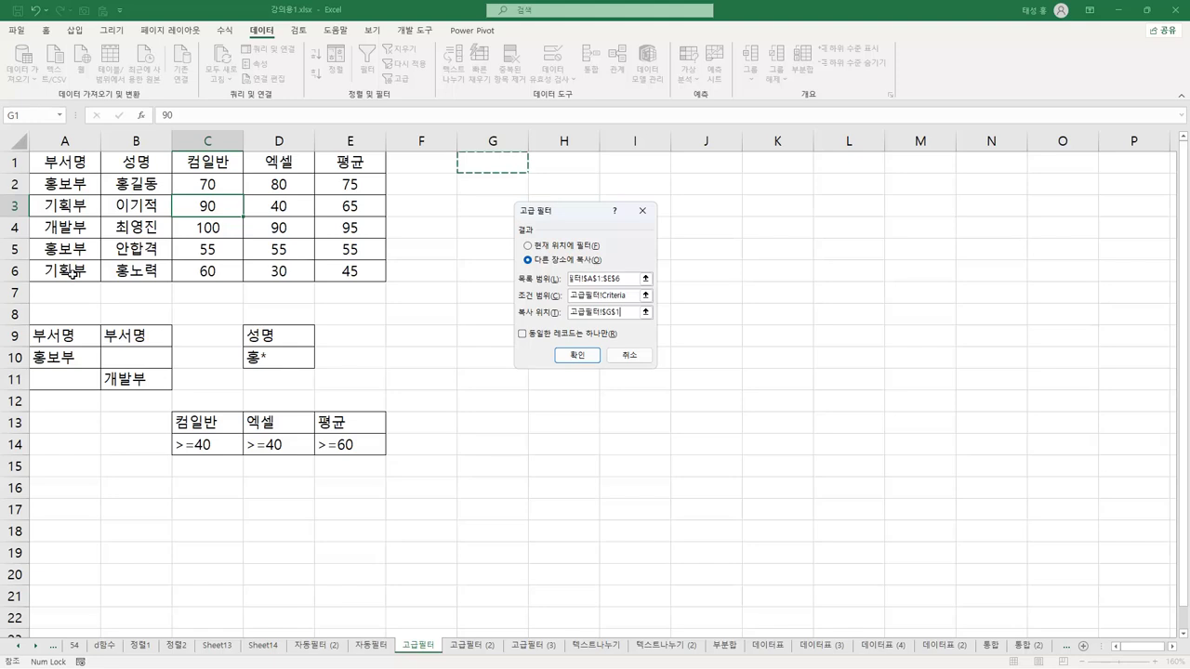
click(592, 357)
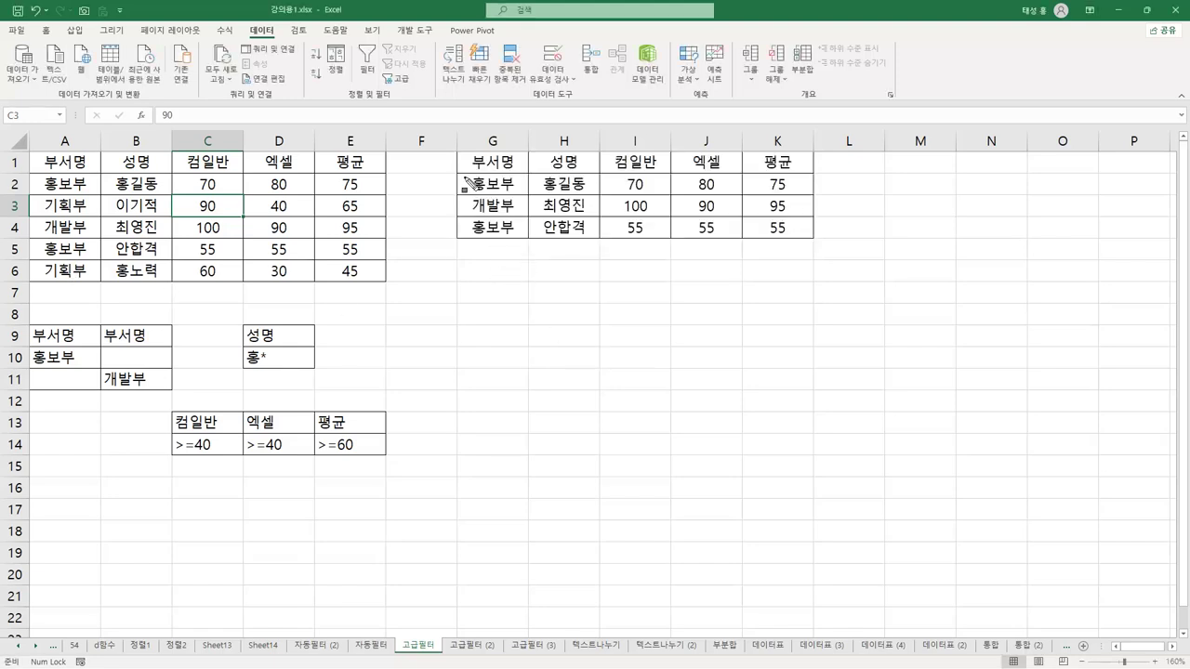
drag(460, 184, 513, 185)
mouse_move(460, 206)
mouse_down()
mouse_move(514, 210)
mouse_move(530, 234)
mouse_up()
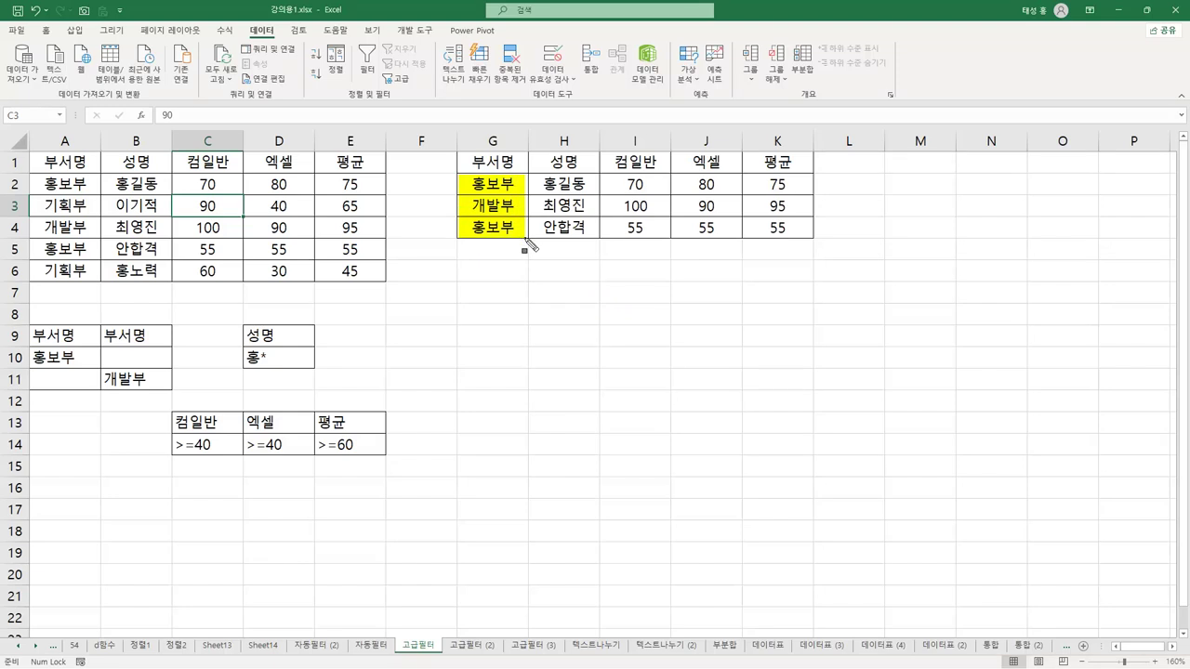
drag(31, 327, 172, 398)
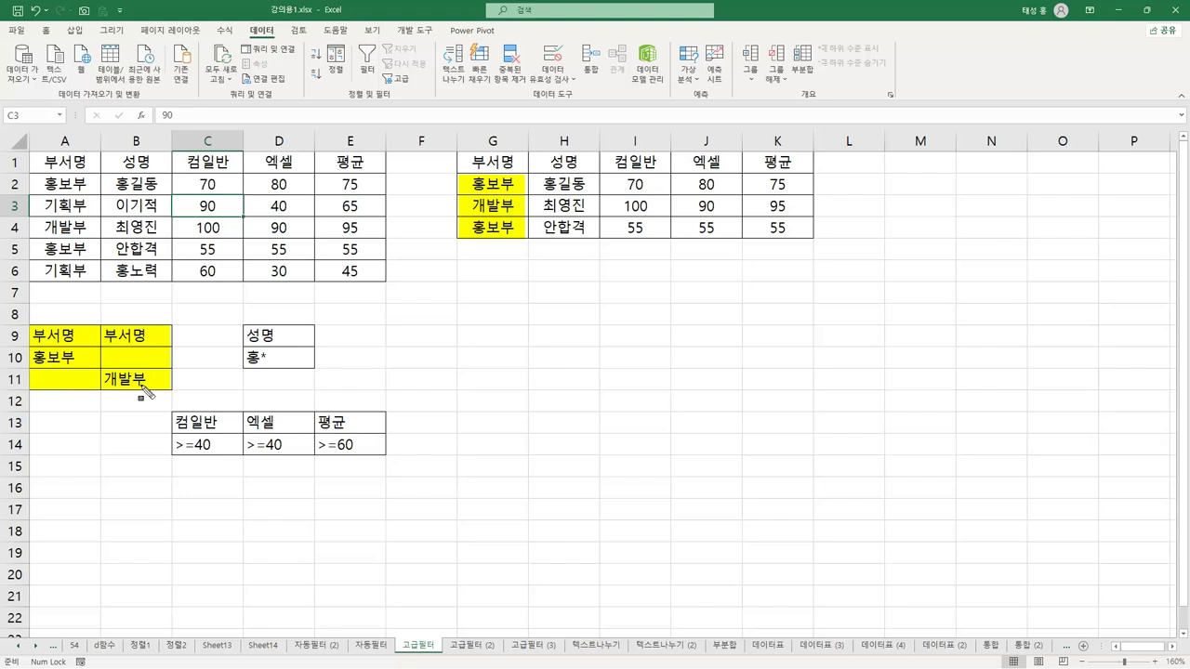
key(Escape)
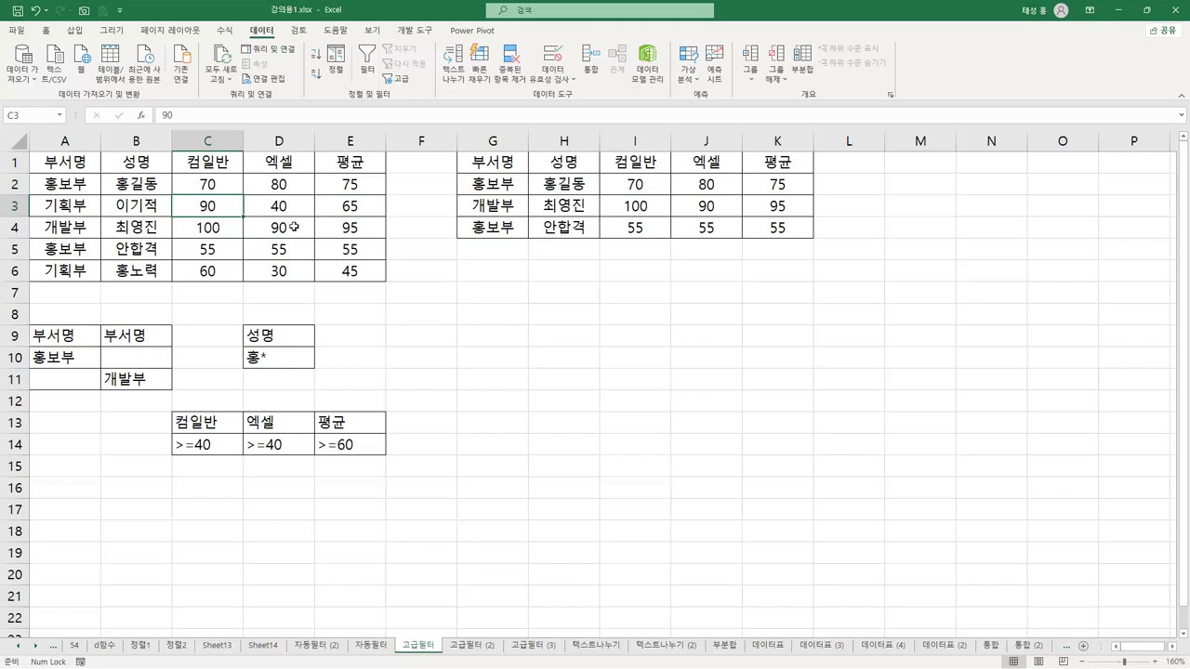
Set up another advanced filter with 다른 장소에 복사, using the 성명 condition in D9:D10 as the criteria range.
click(400, 80)
drag(558, 210, 559, 297)
click(564, 348)
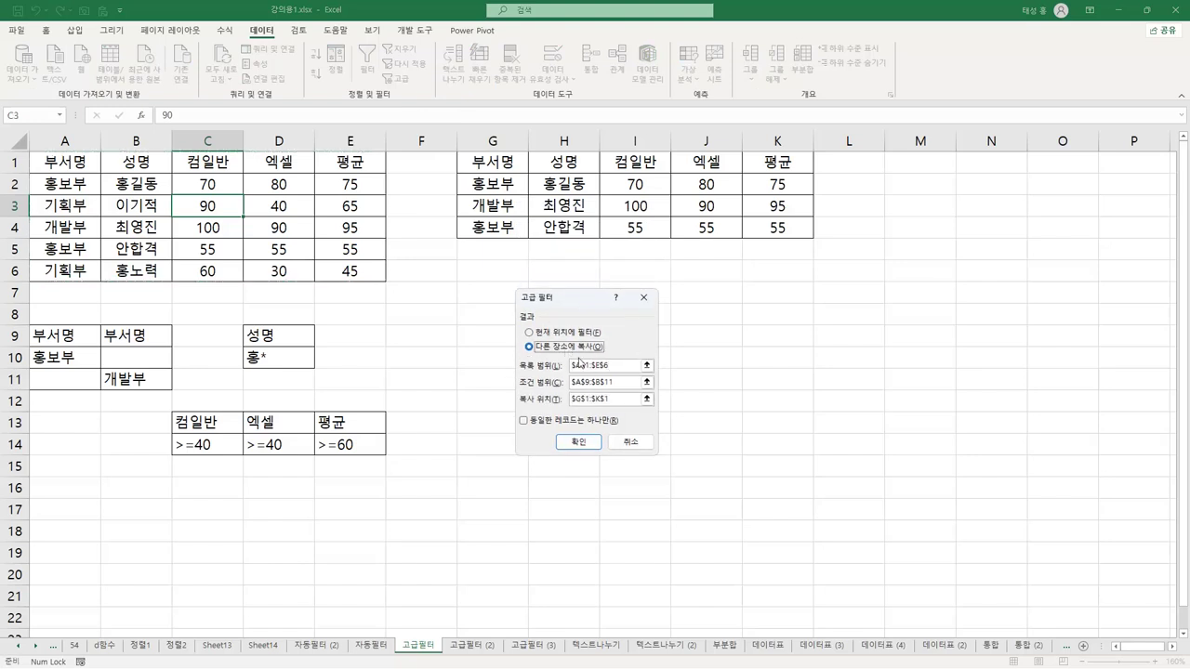
click(646, 382)
drag(297, 337, 293, 364)
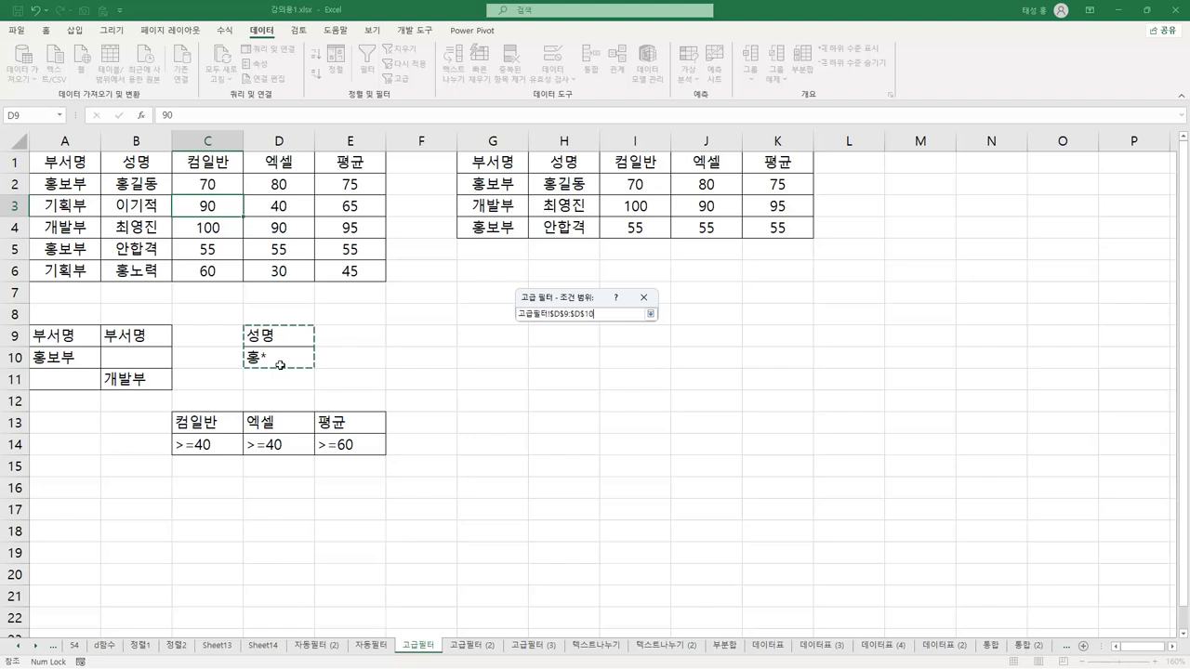
click(651, 314)
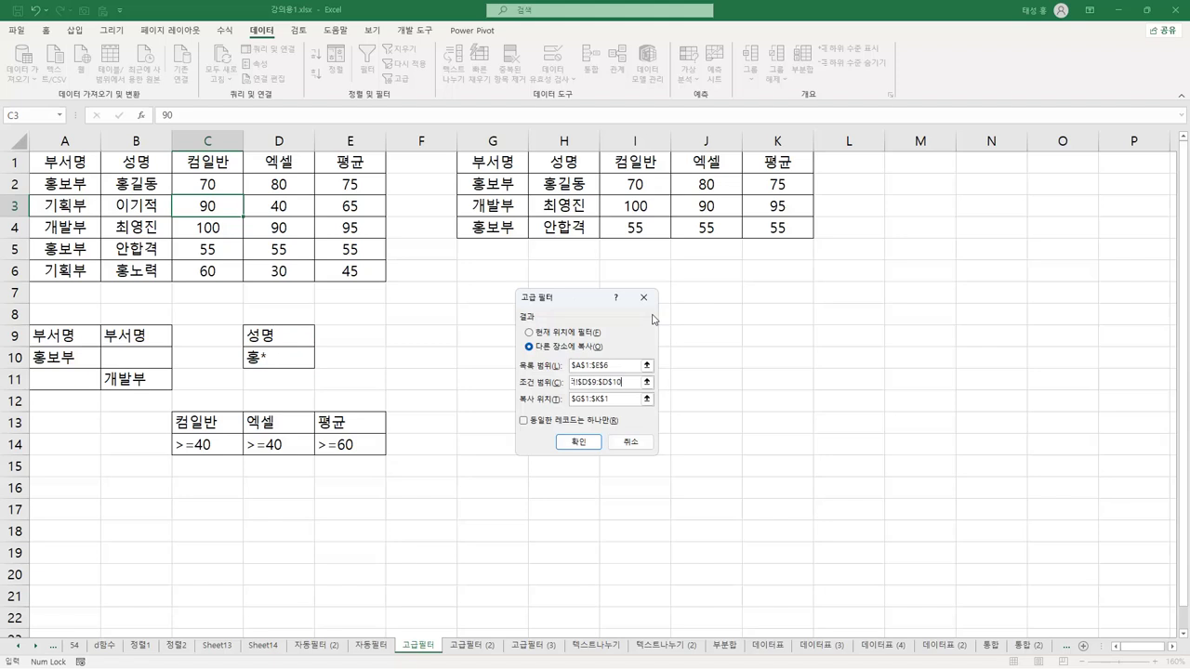
Set the copy destination of the 성명 filter to G6 and run it.
click(648, 398)
click(498, 271)
click(652, 315)
click(577, 442)
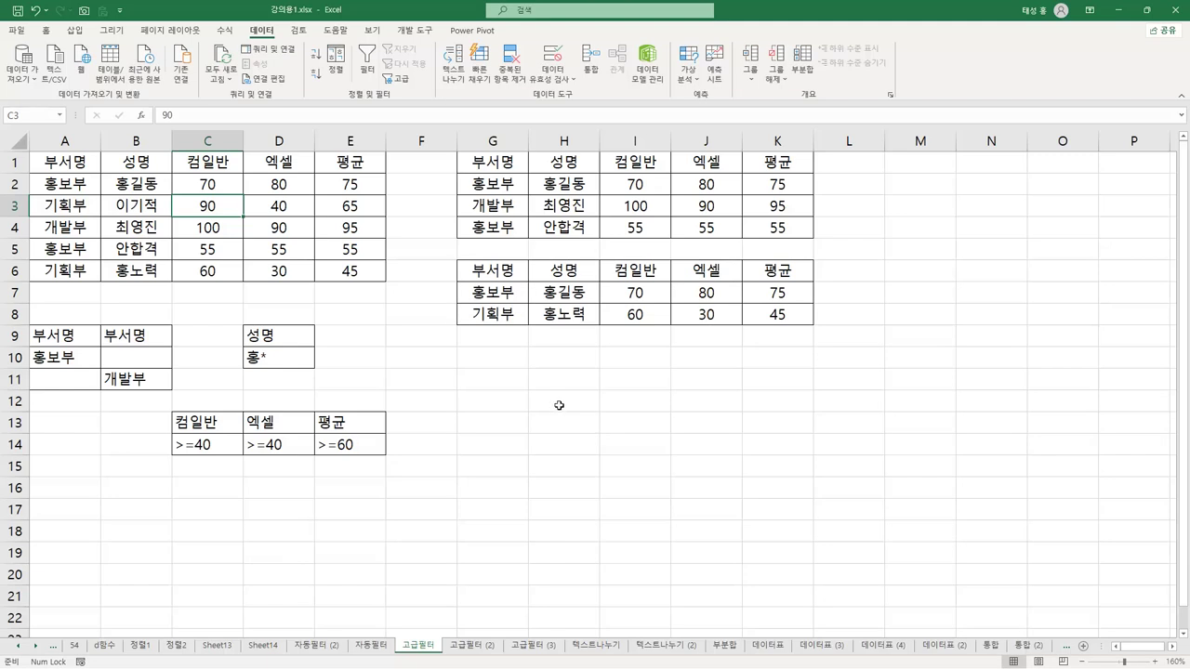
mouse_move(534, 286)
mouse_down()
mouse_move(546, 314)
mouse_move(593, 327)
mouse_up()
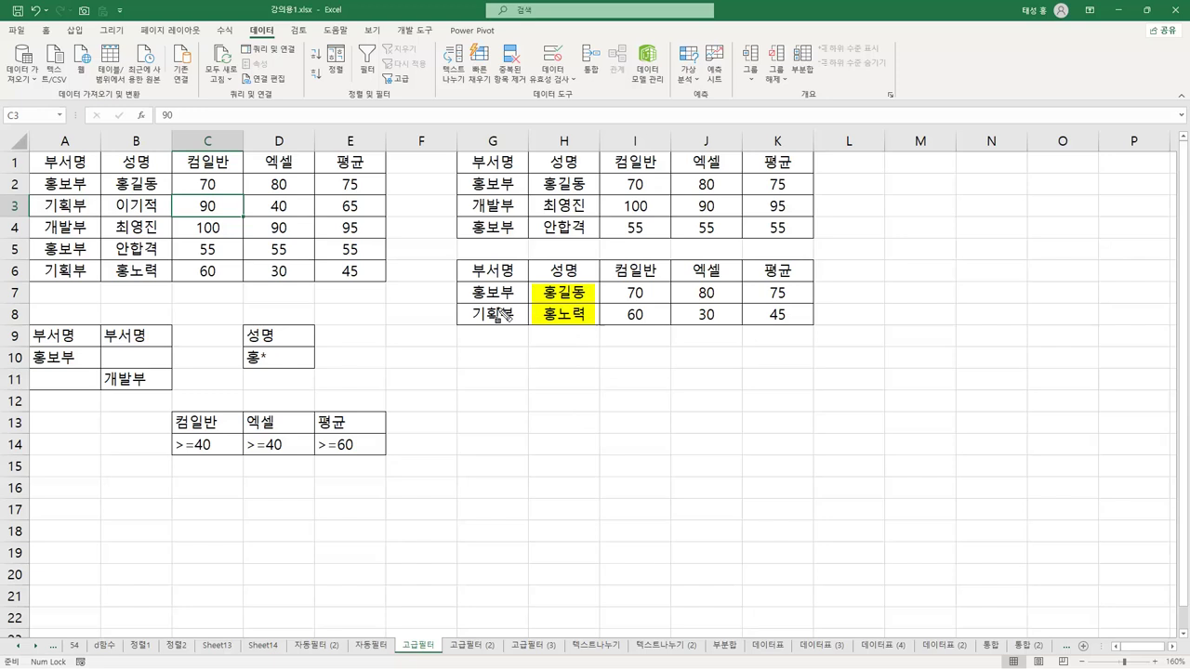
drag(108, 185, 160, 185)
drag(108, 270, 160, 271)
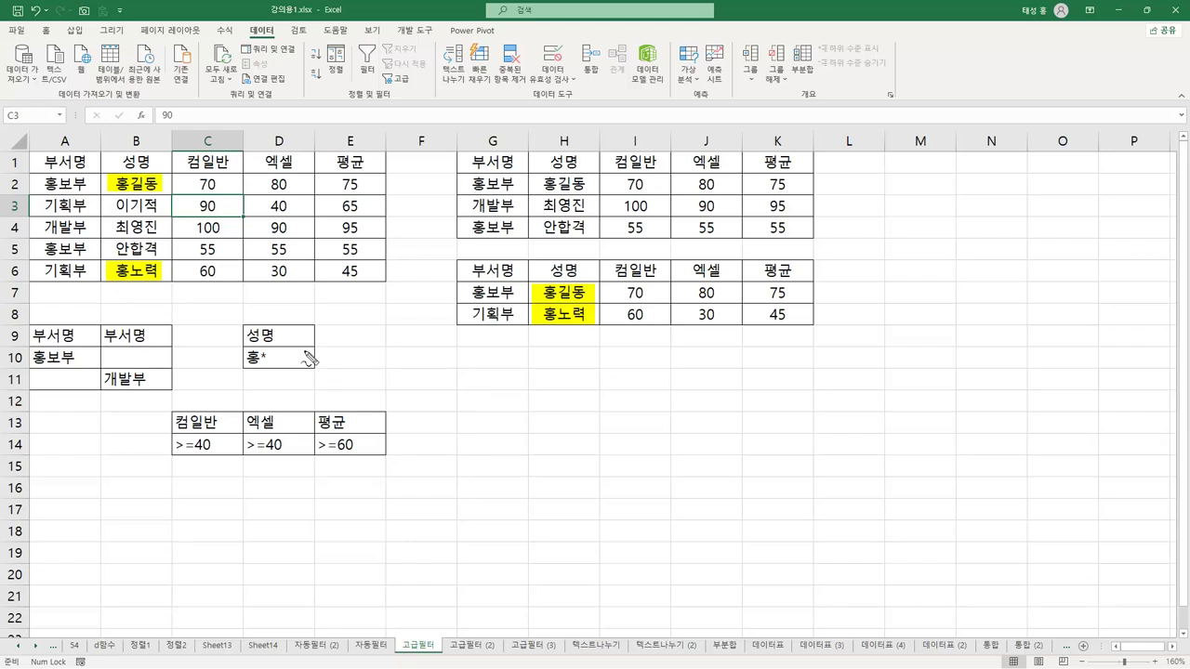
mouse_move(501, 361)
mouse_down()
mouse_move(514, 353)
mouse_move(516, 367)
mouse_up()
mouse_move(516, 353)
mouse_down()
mouse_move(501, 366)
mouse_move(510, 393)
mouse_up()
click(511, 397)
click(508, 403)
mouse_move(485, 355)
mouse_down()
mouse_move(465, 381)
mouse_move(482, 395)
mouse_up()
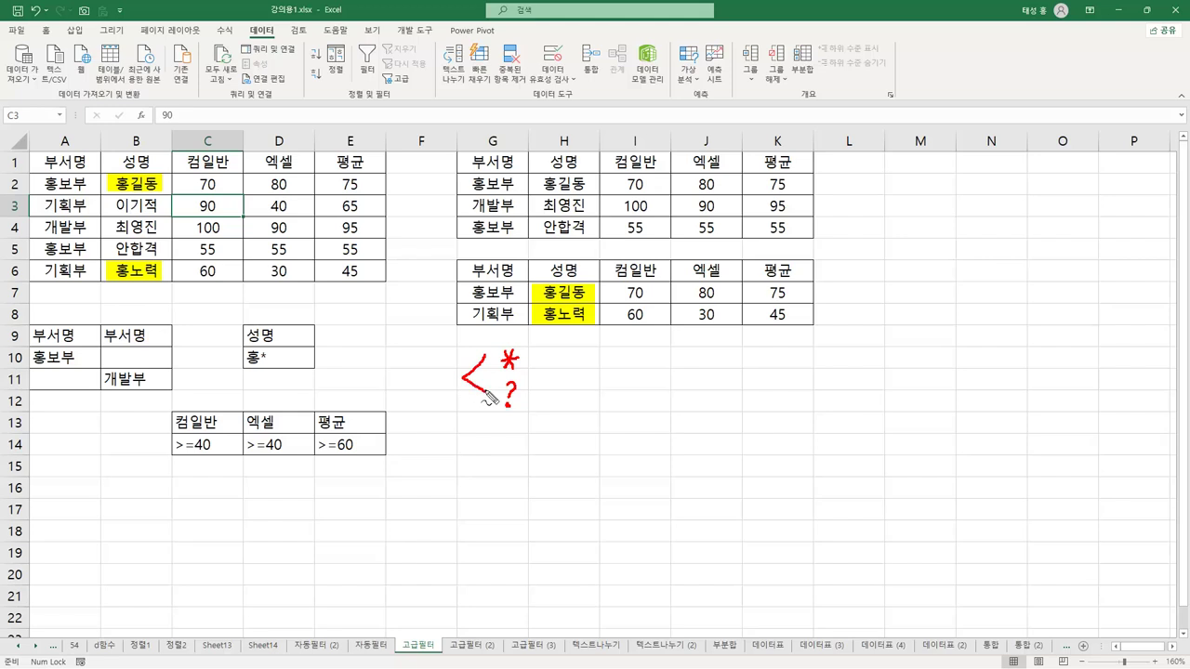
key(Escape)
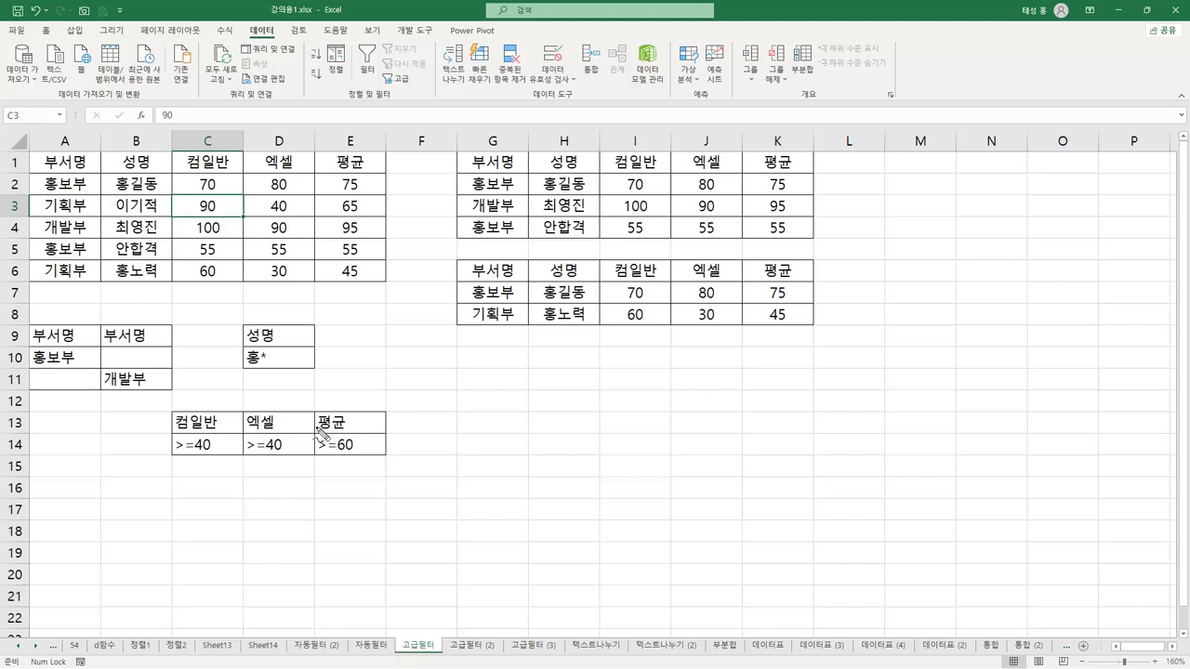
drag(176, 426, 384, 437)
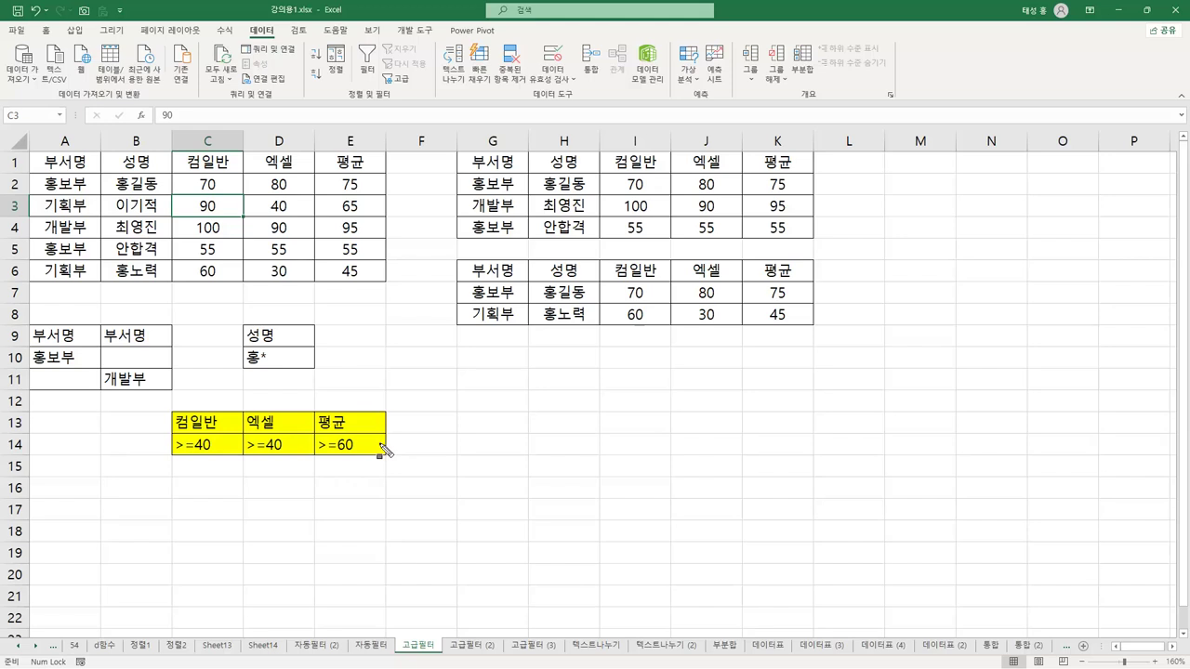
drag(171, 412, 384, 456)
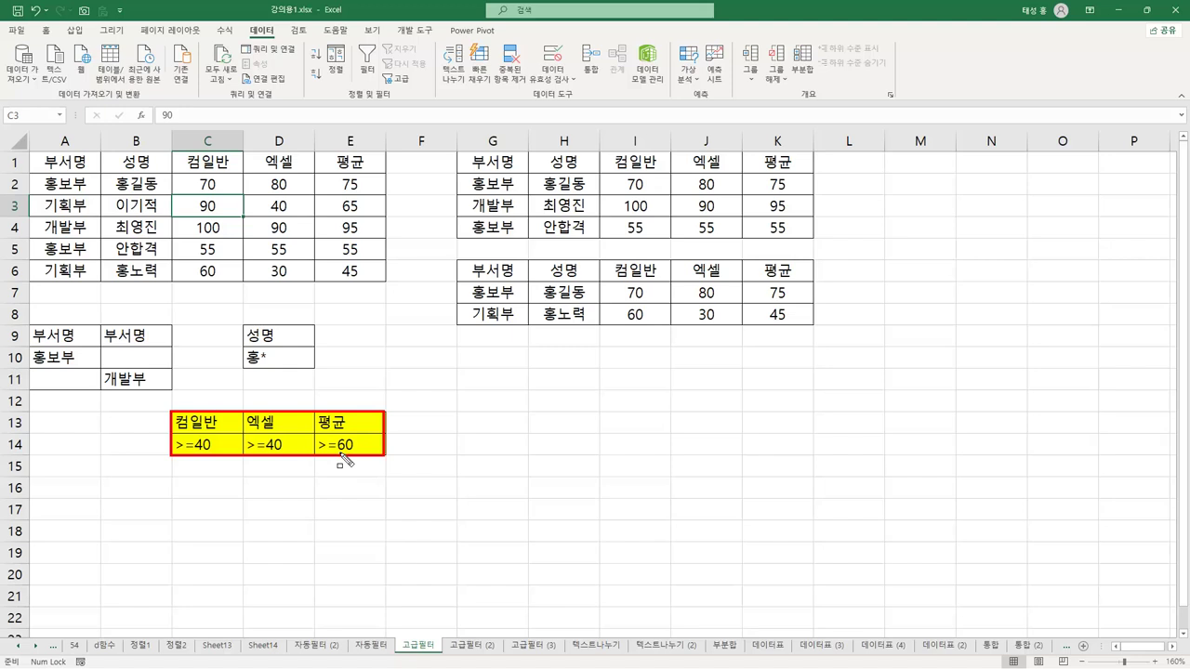
key(Escape)
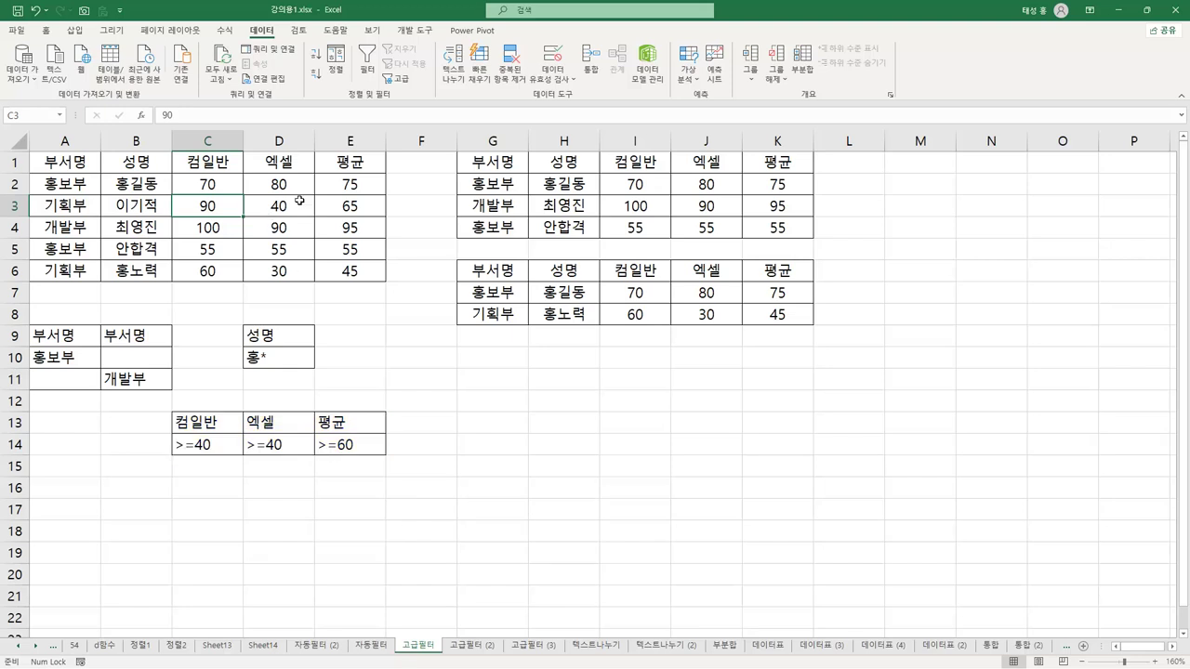
Set up an advanced filter of A1:E6 with 다른 장소에 복사, using the score conditions in C13:E14 as criteria.
click(400, 79)
click(585, 346)
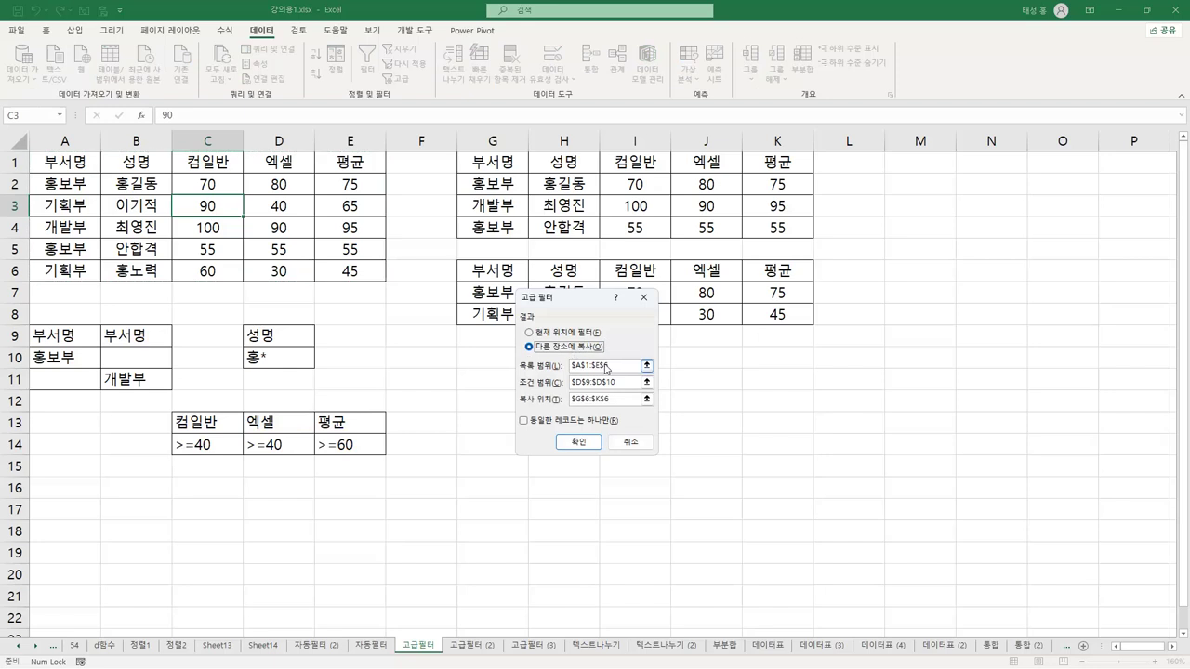
click(629, 367)
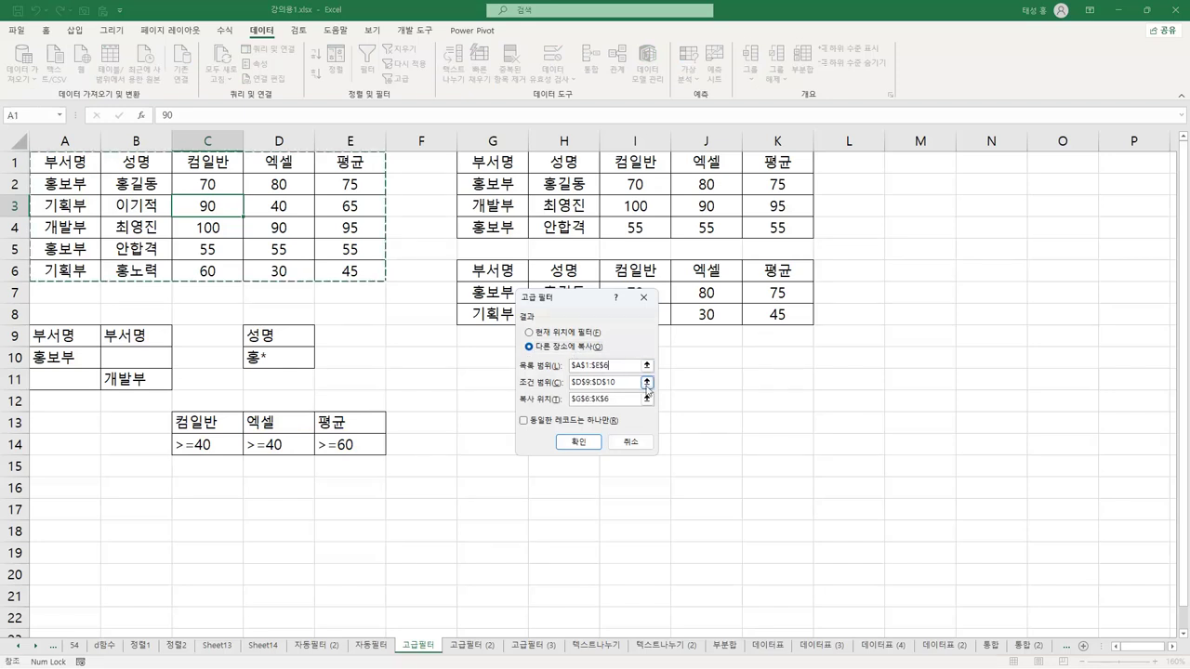
click(647, 383)
drag(202, 428, 370, 449)
click(650, 314)
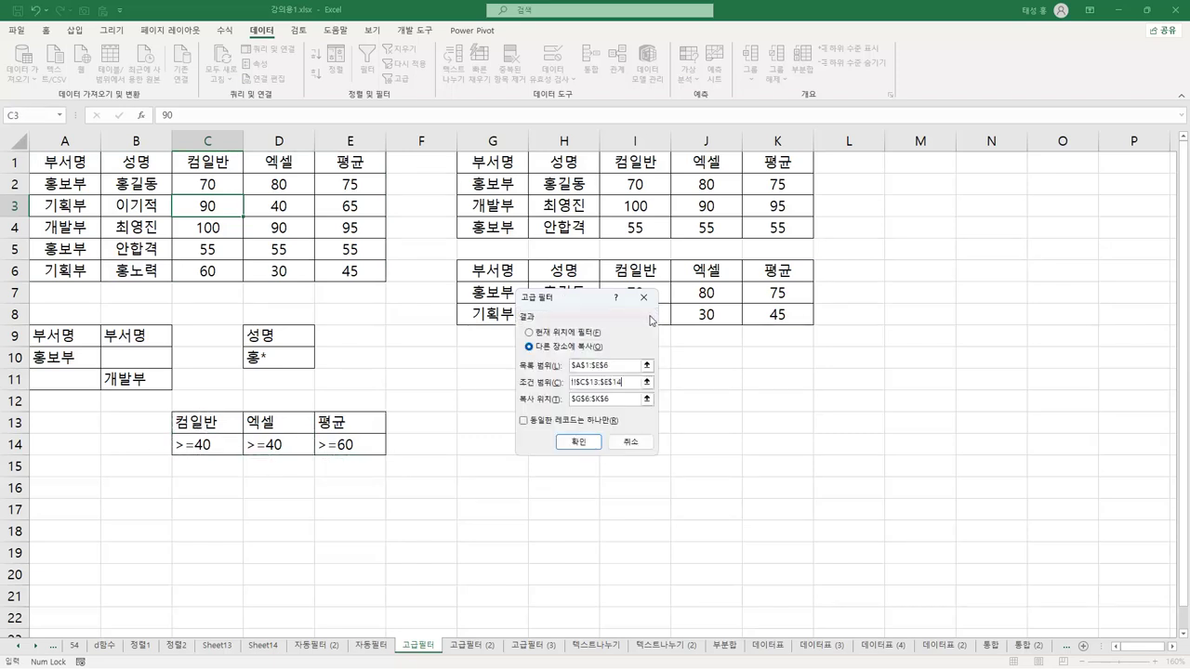
Set the copy destination of the score filter to G10 and run it.
click(648, 405)
click(487, 361)
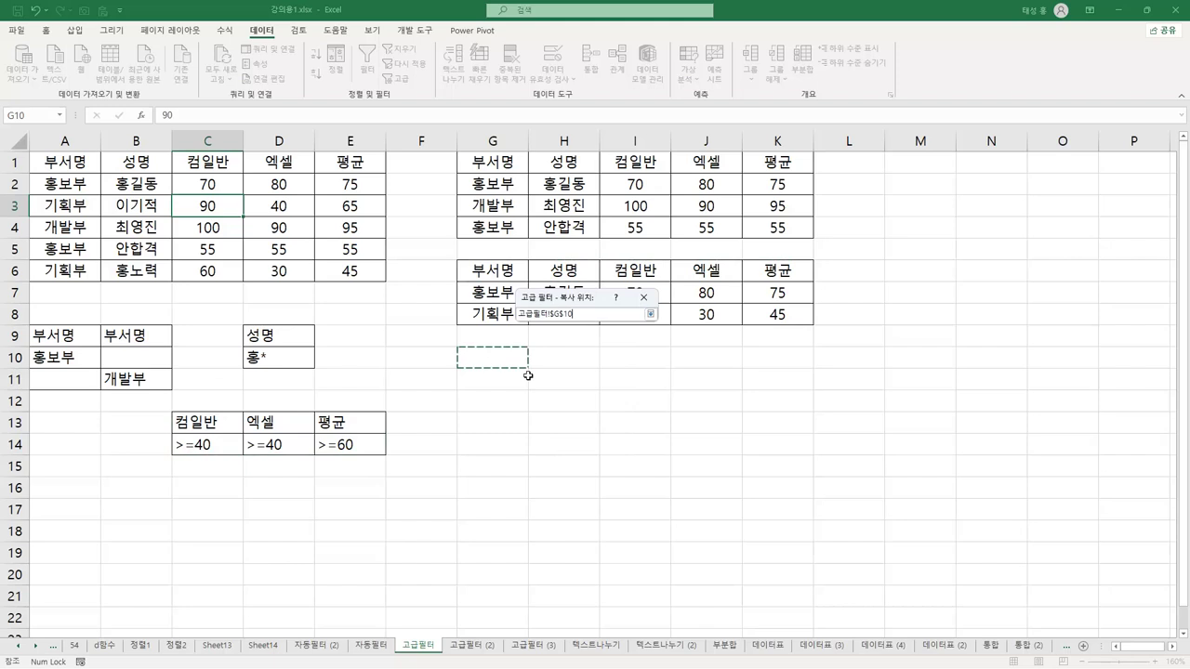
click(650, 315)
click(580, 443)
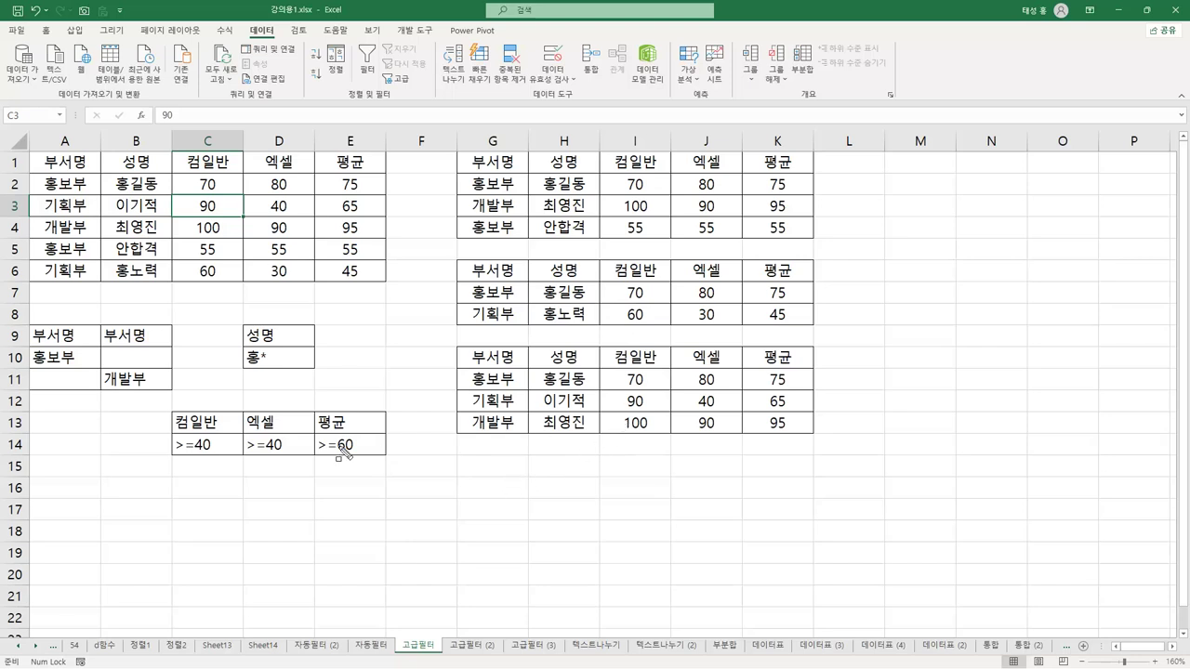
drag(168, 444, 377, 459)
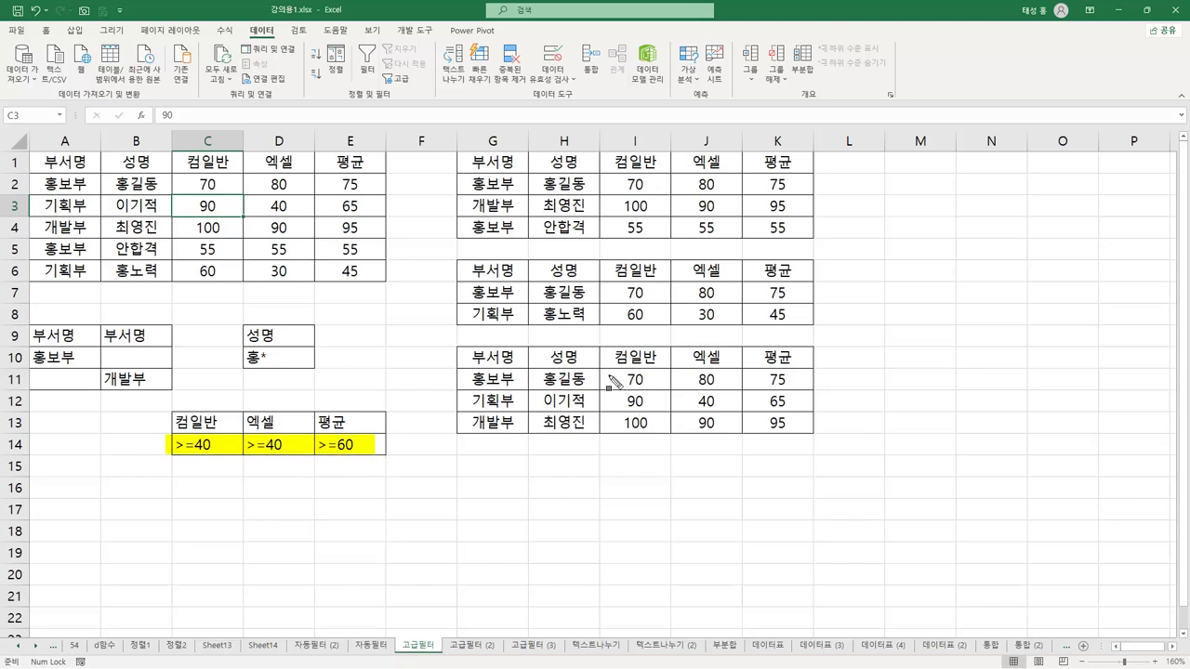
drag(613, 379, 805, 441)
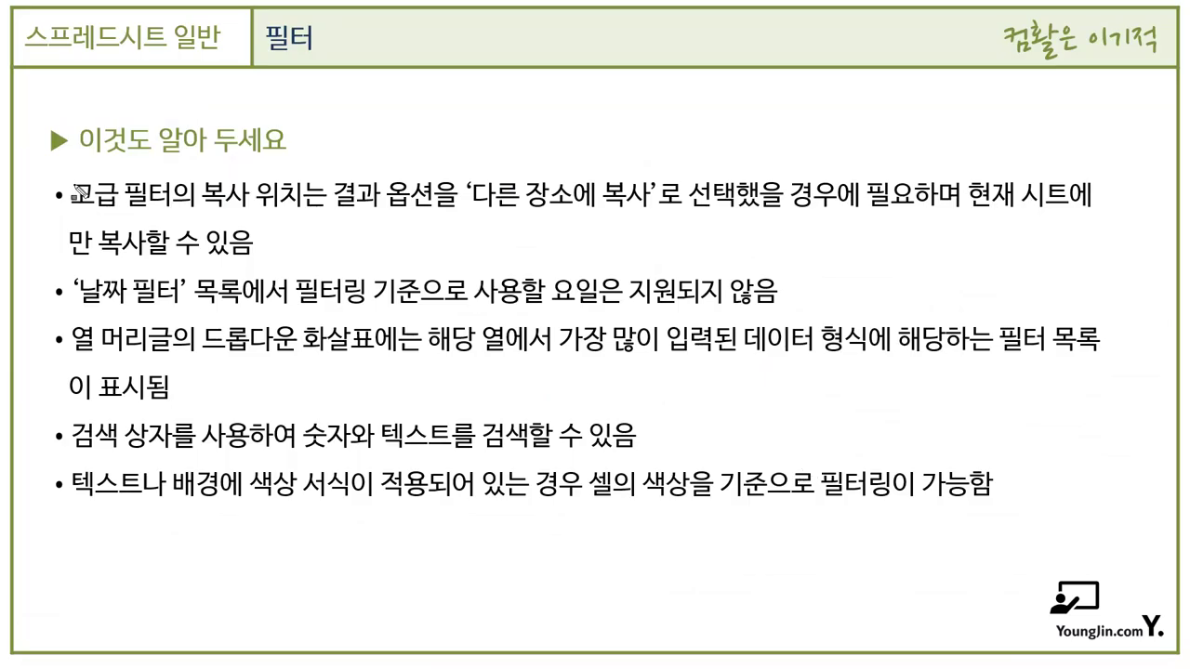
mouse_move(74, 201)
mouse_down()
mouse_move(514, 198)
mouse_move(639, 221)
mouse_move(854, 217)
mouse_up()
drag(923, 216, 1089, 219)
mouse_move(65, 244)
mouse_down()
mouse_move(251, 256)
mouse_move(246, 266)
mouse_up()
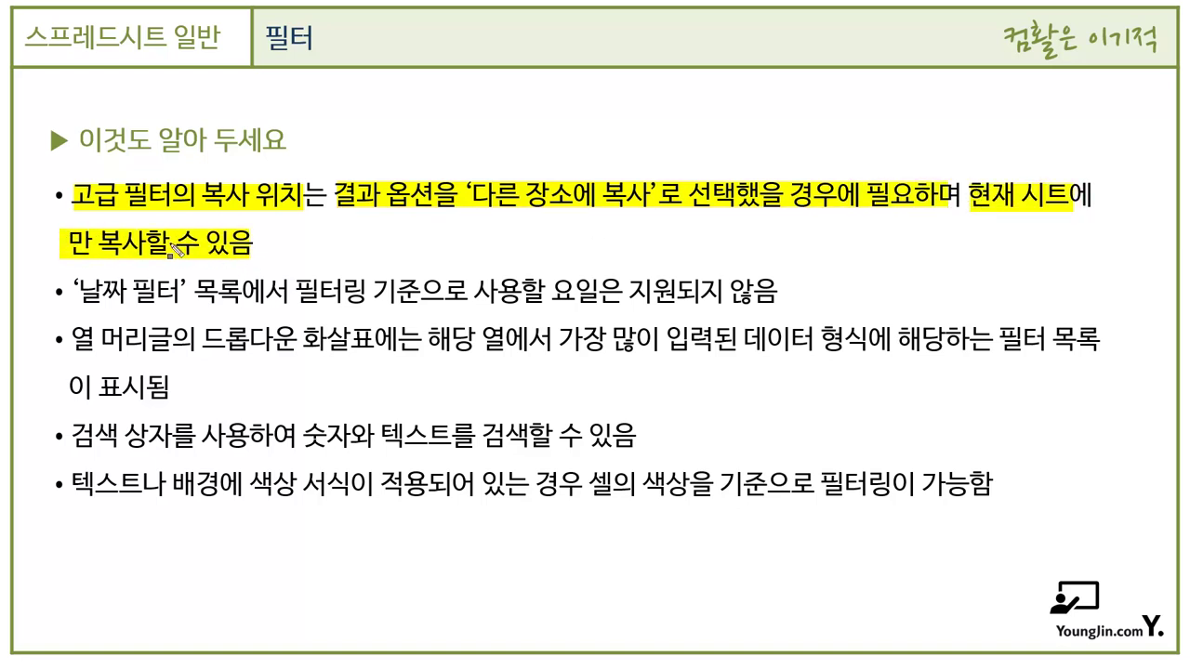
key(e)
Switch to Excel, open the advanced filter dialog and select 다른 장소에 복사 to examine the 복사 위치 setting.
key(alt+Tab)
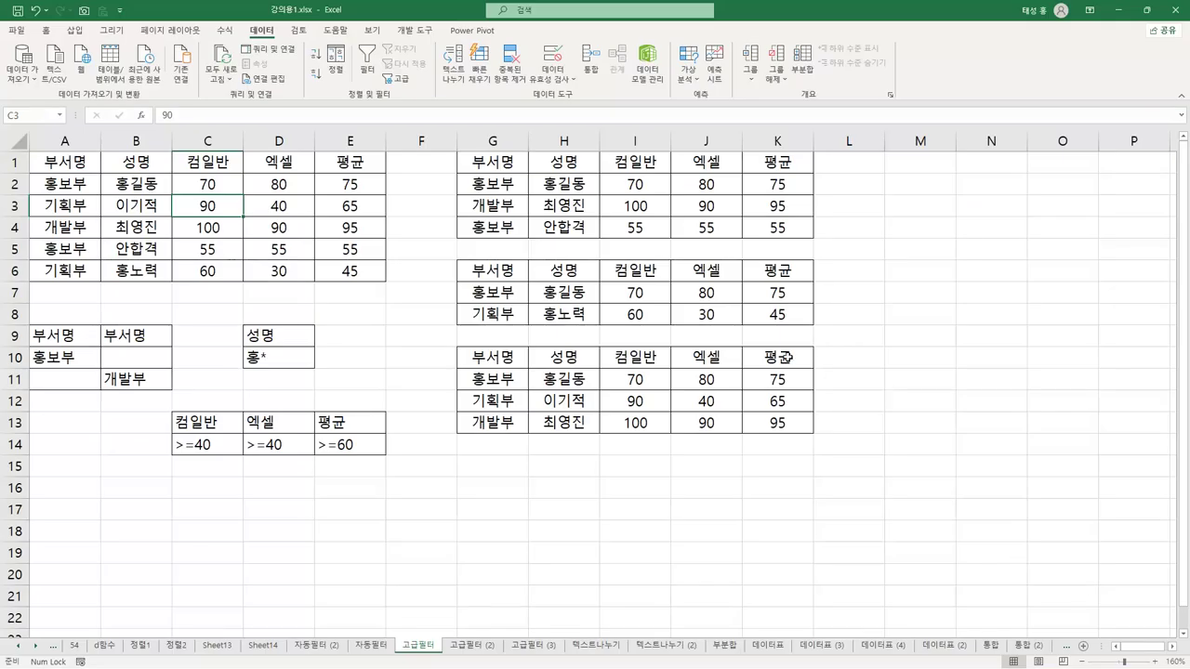
click(400, 78)
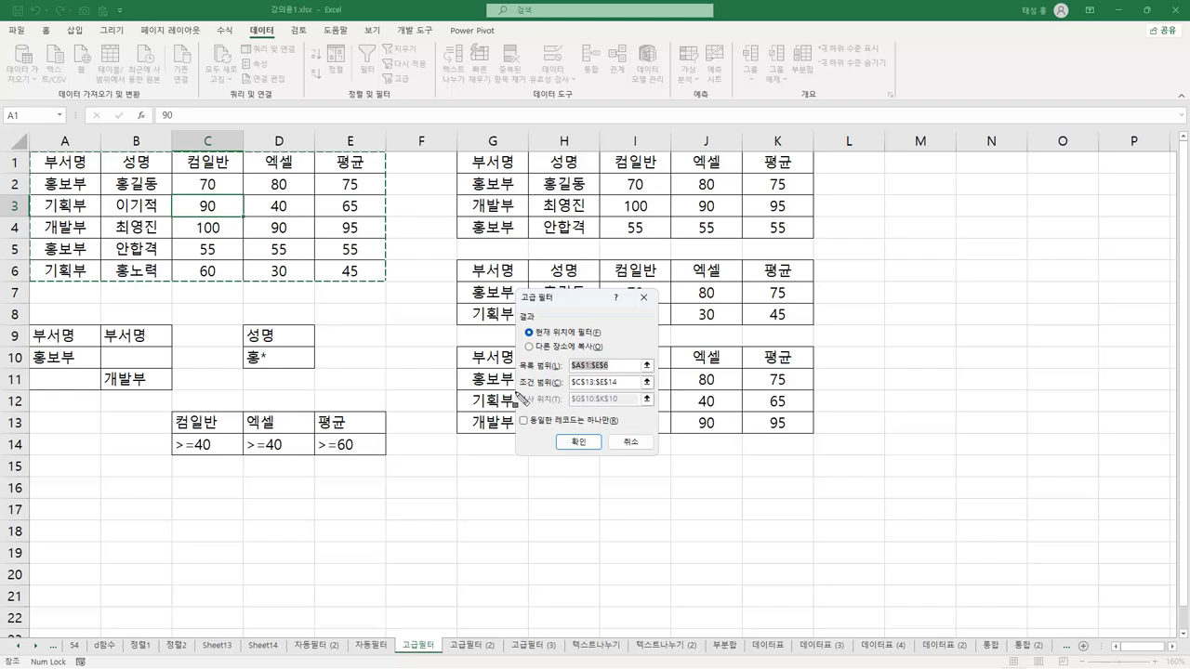
drag(517, 399, 558, 402)
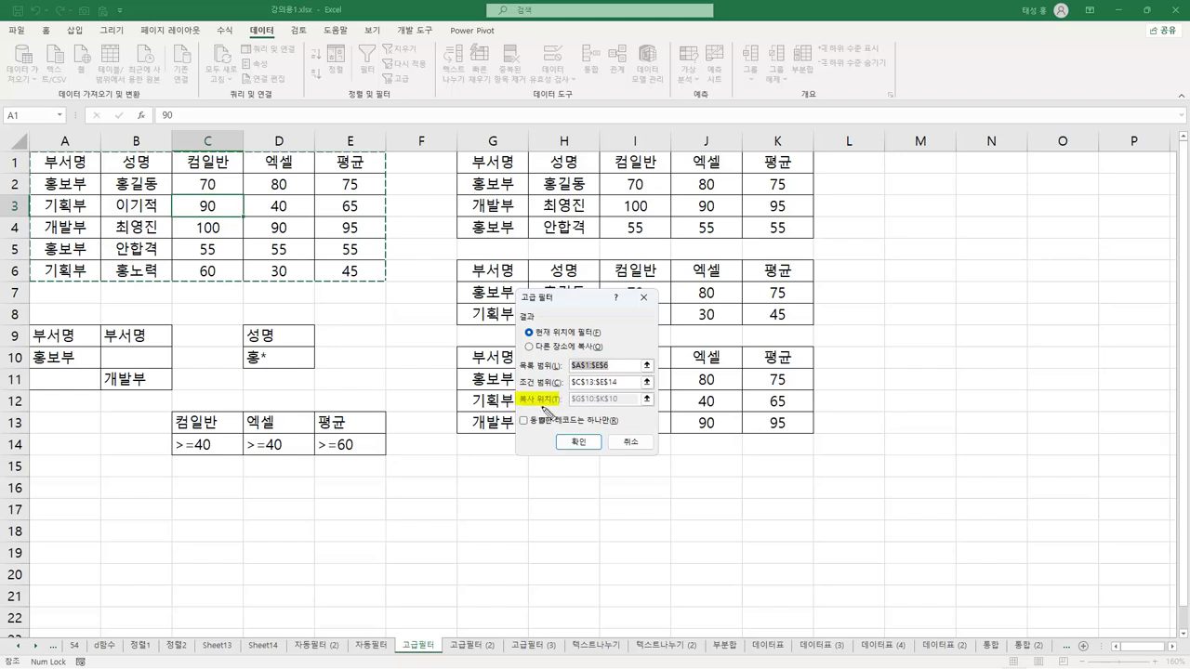
key(Escape)
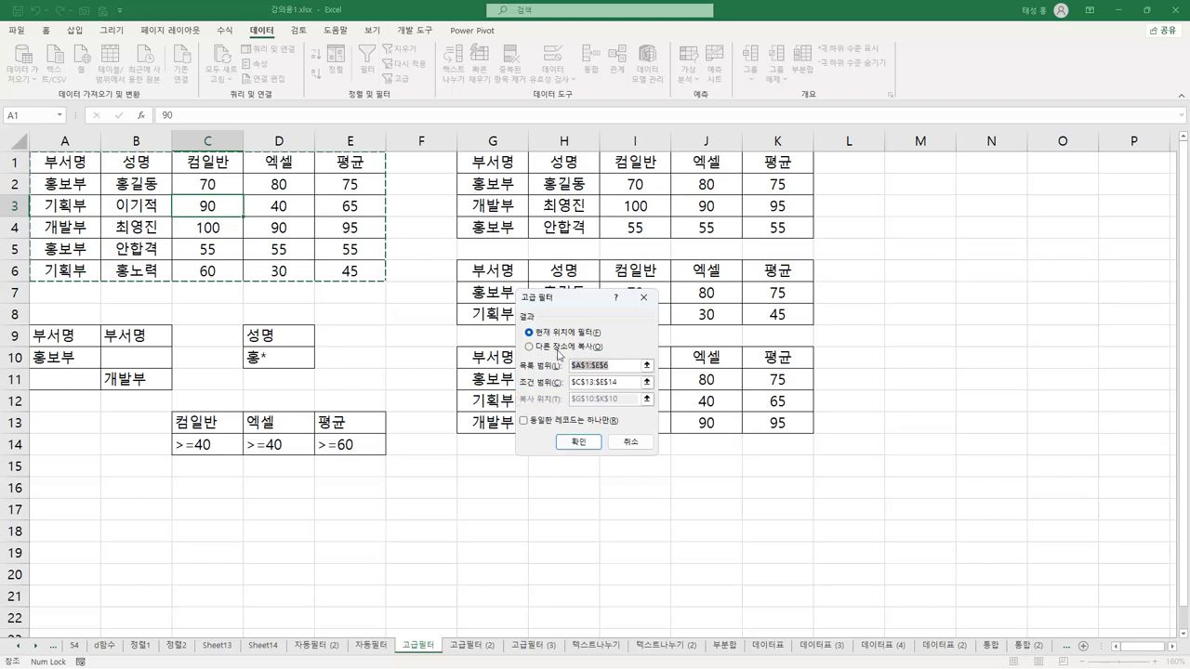
click(559, 346)
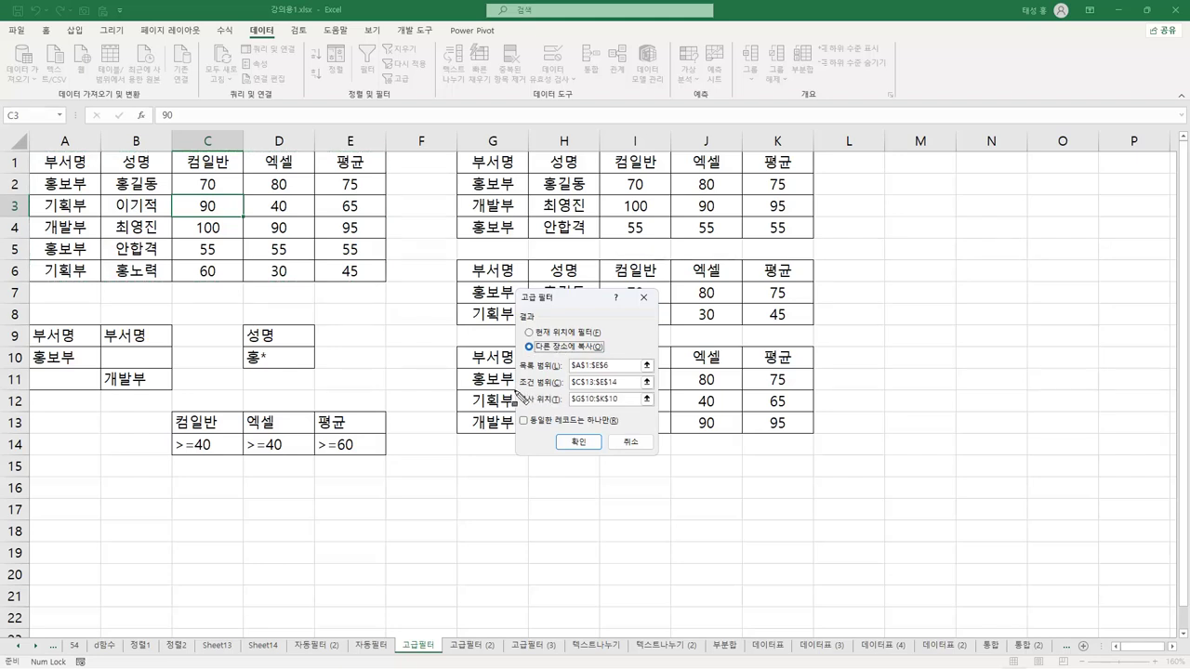
drag(523, 346, 608, 347)
drag(518, 398, 656, 399)
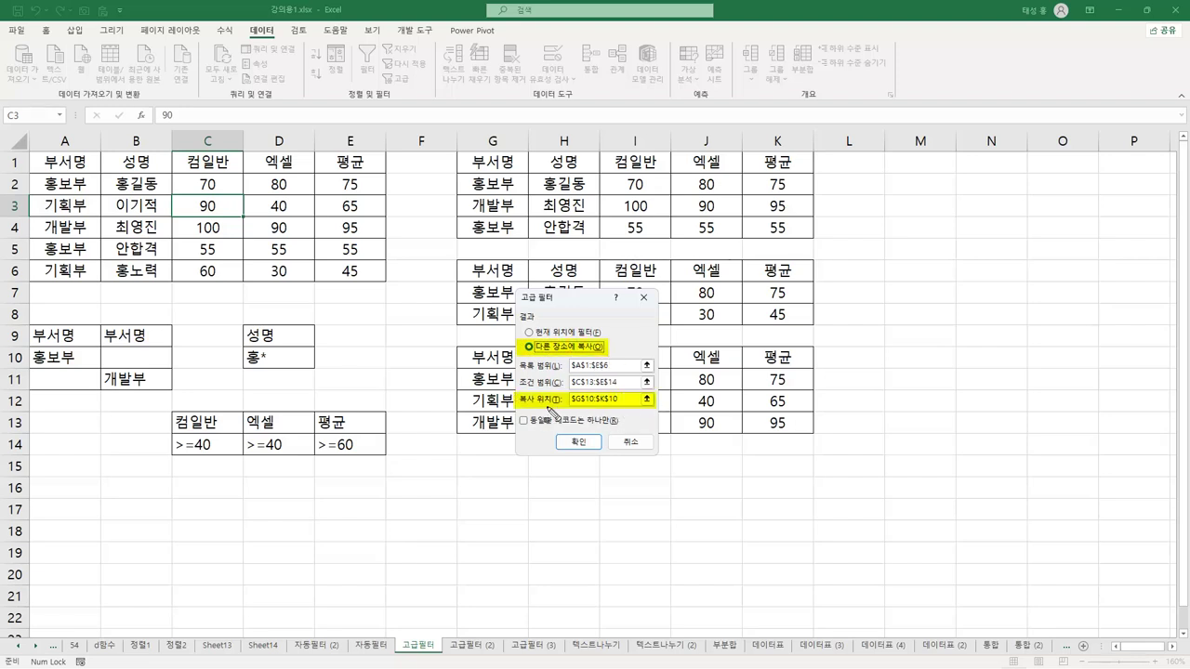
key(Escape)
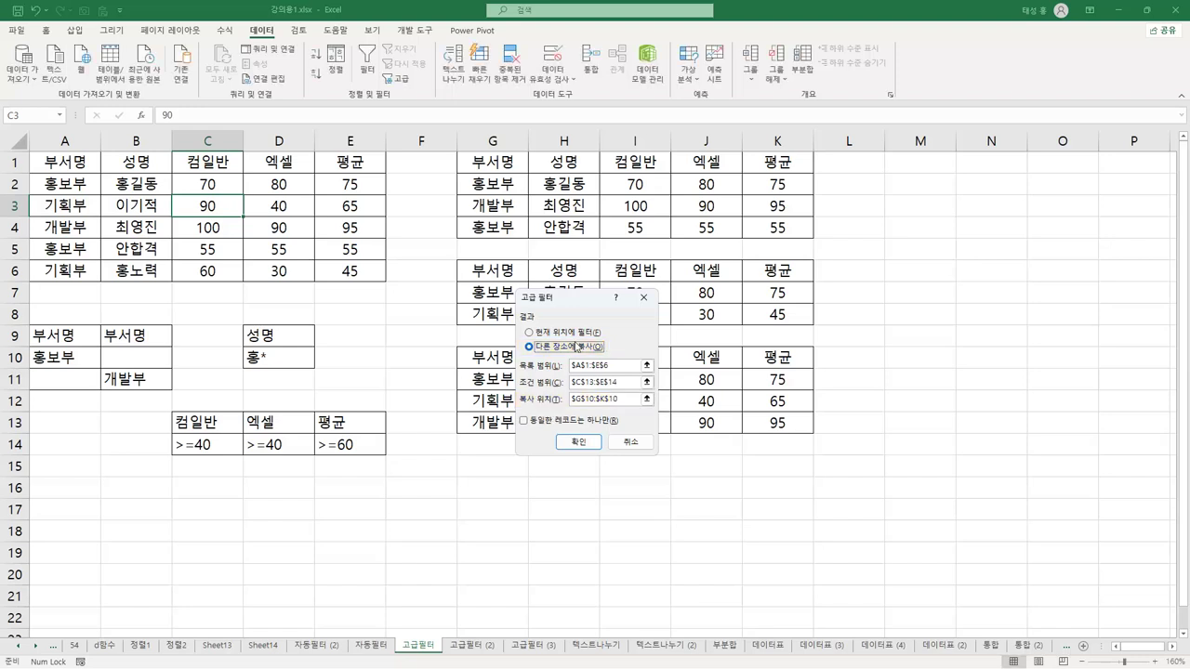
Compare 현재 위치에 필터 with 다른 장소에 복사, inspect the 복사 위치 range, and cancel the advanced filter.
click(582, 334)
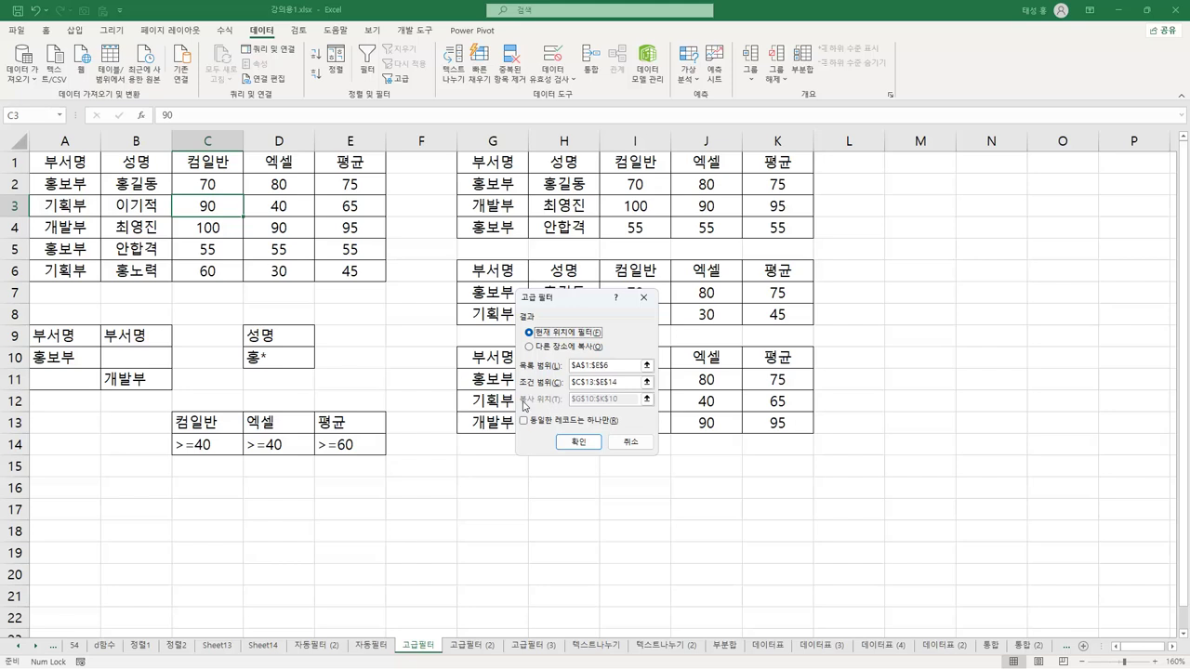
click(565, 348)
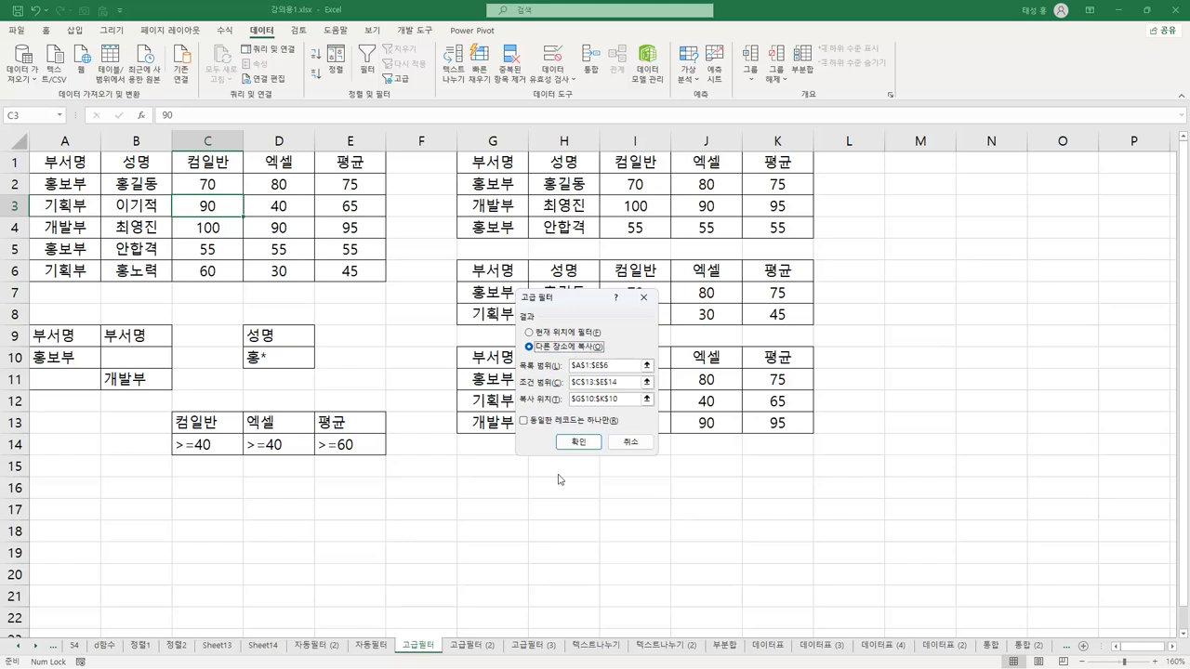
click(647, 399)
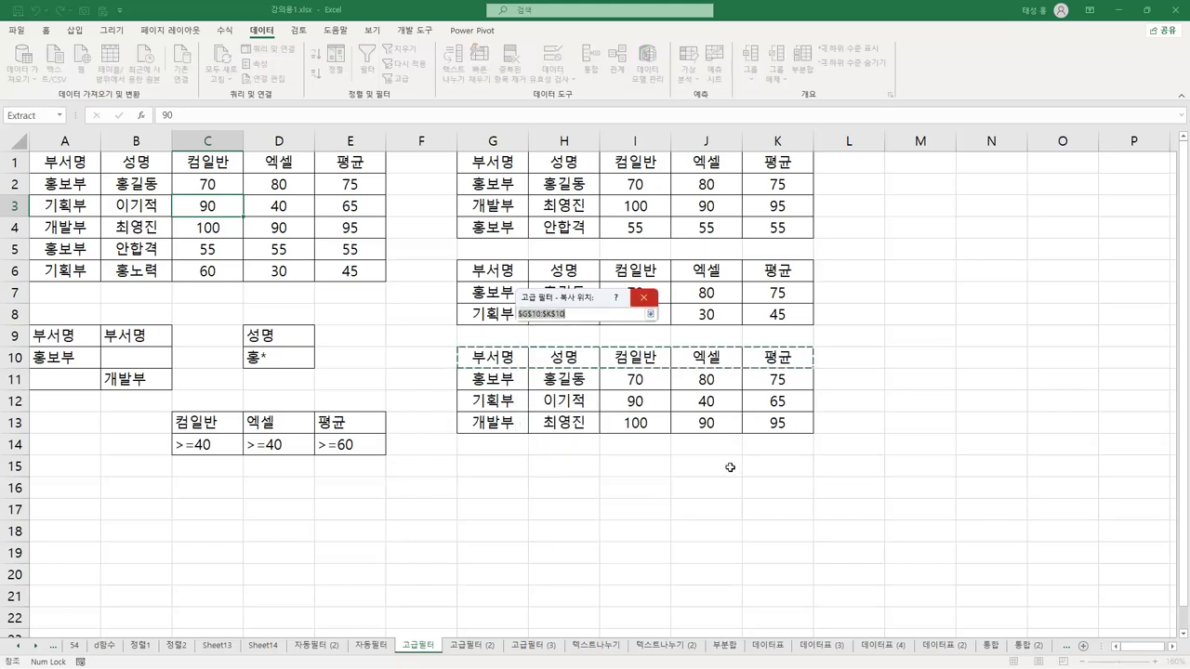
click(650, 313)
click(636, 444)
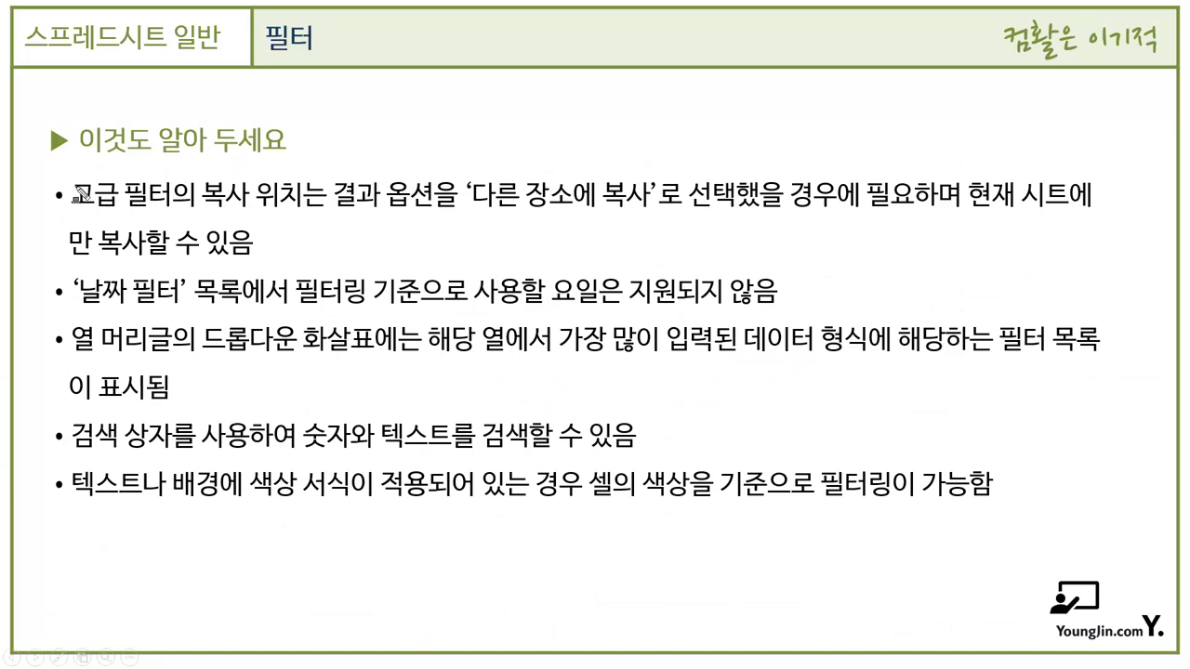
drag(206, 192, 296, 195)
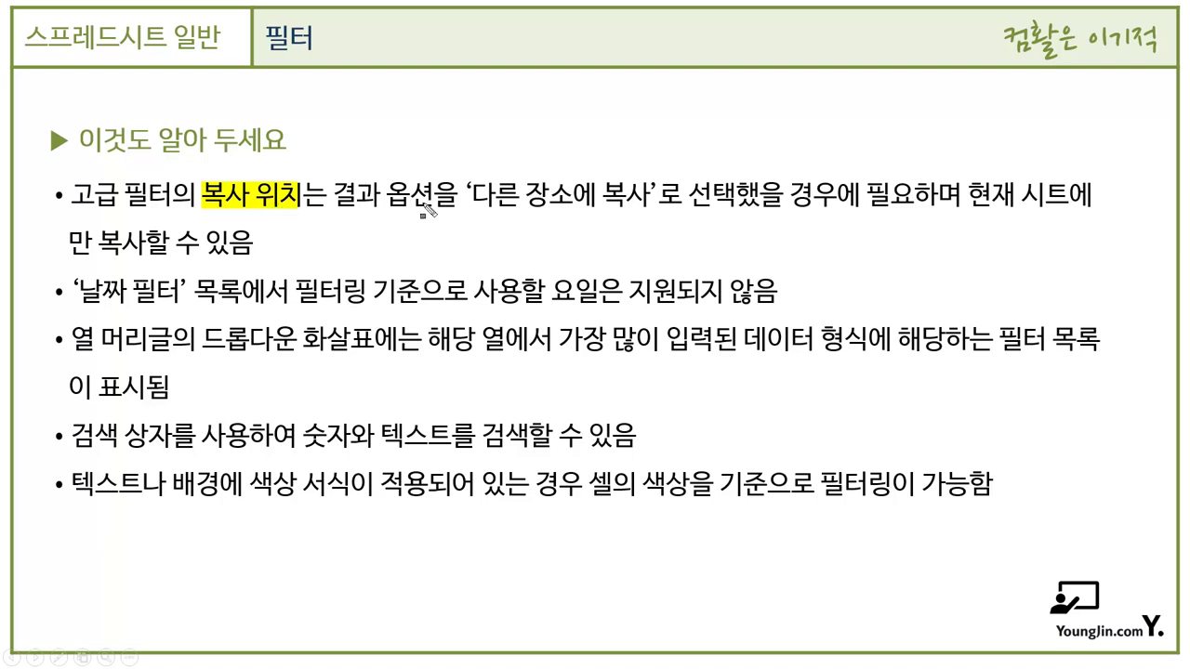
drag(474, 193, 915, 213)
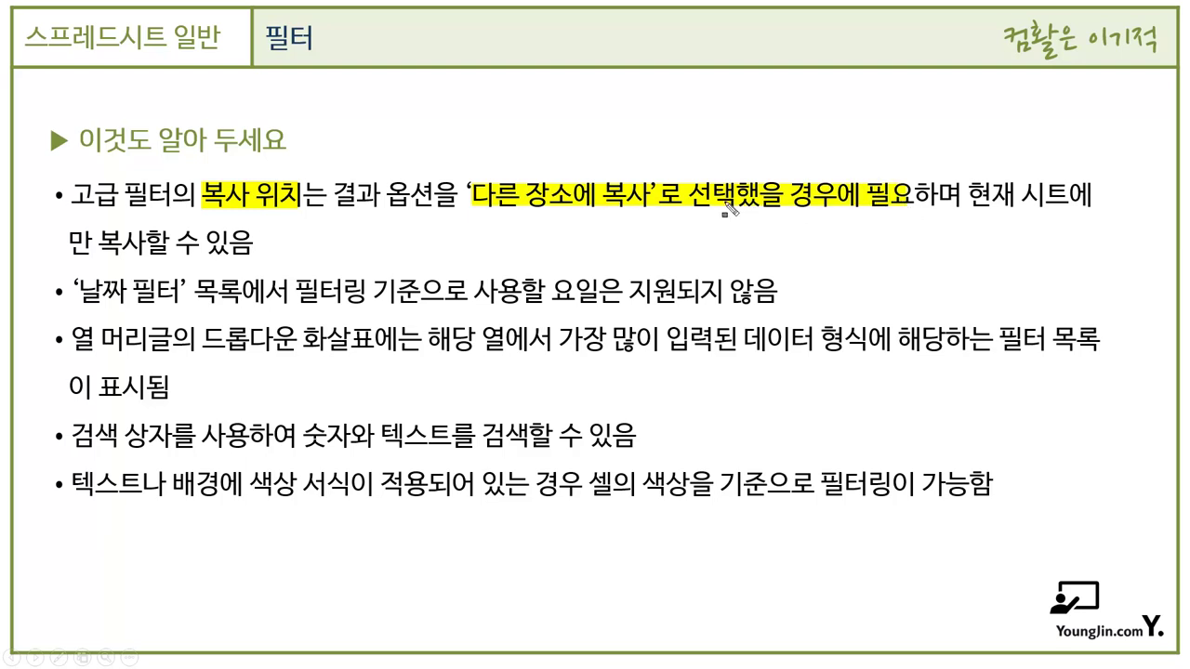
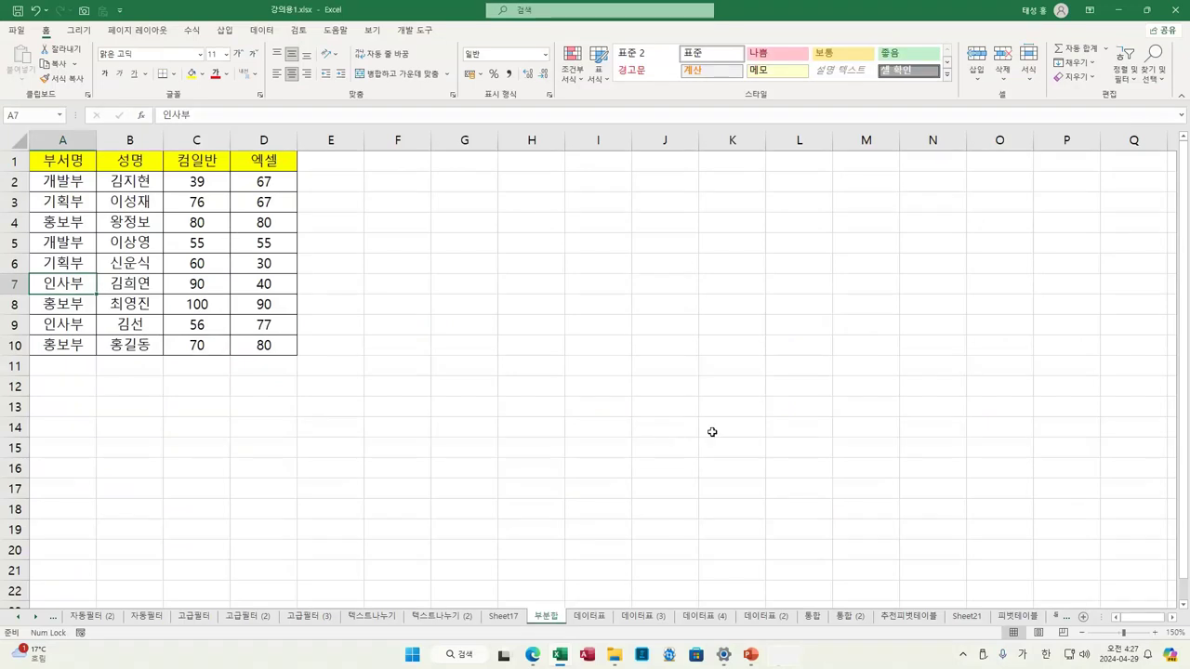
Review the column headings in A1:D1 and the 부서명 entries in A2:A4 on the 부분합 sheet.
click(84, 164)
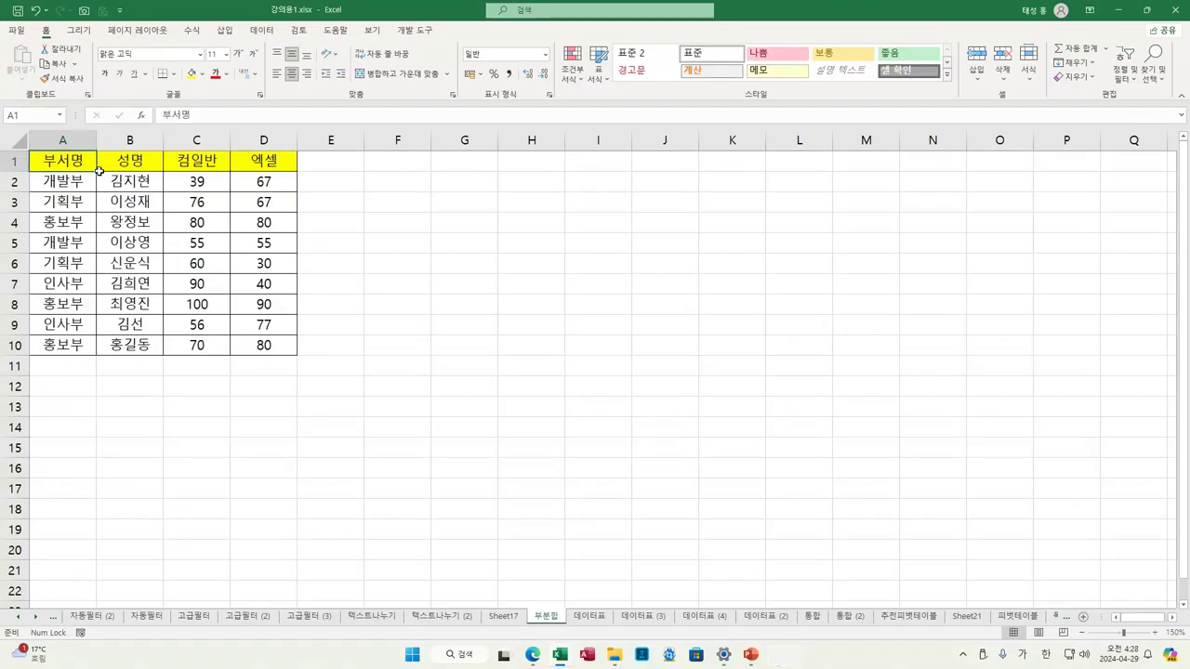
click(131, 163)
click(208, 162)
click(276, 162)
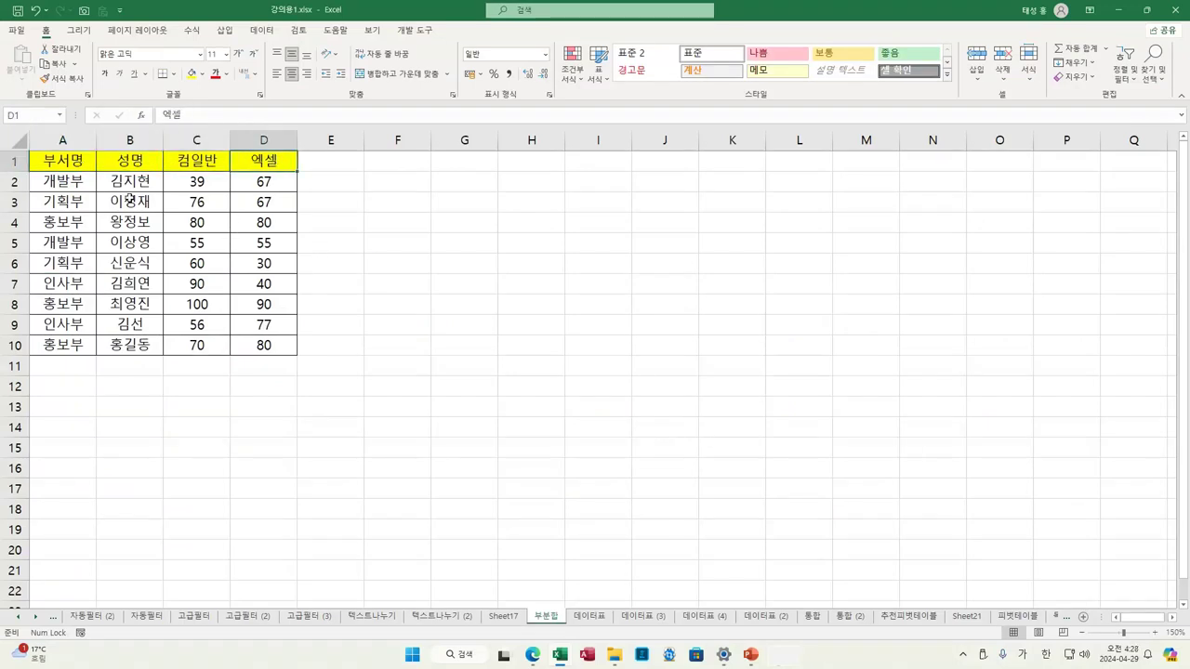
click(84, 183)
click(81, 201)
click(78, 222)
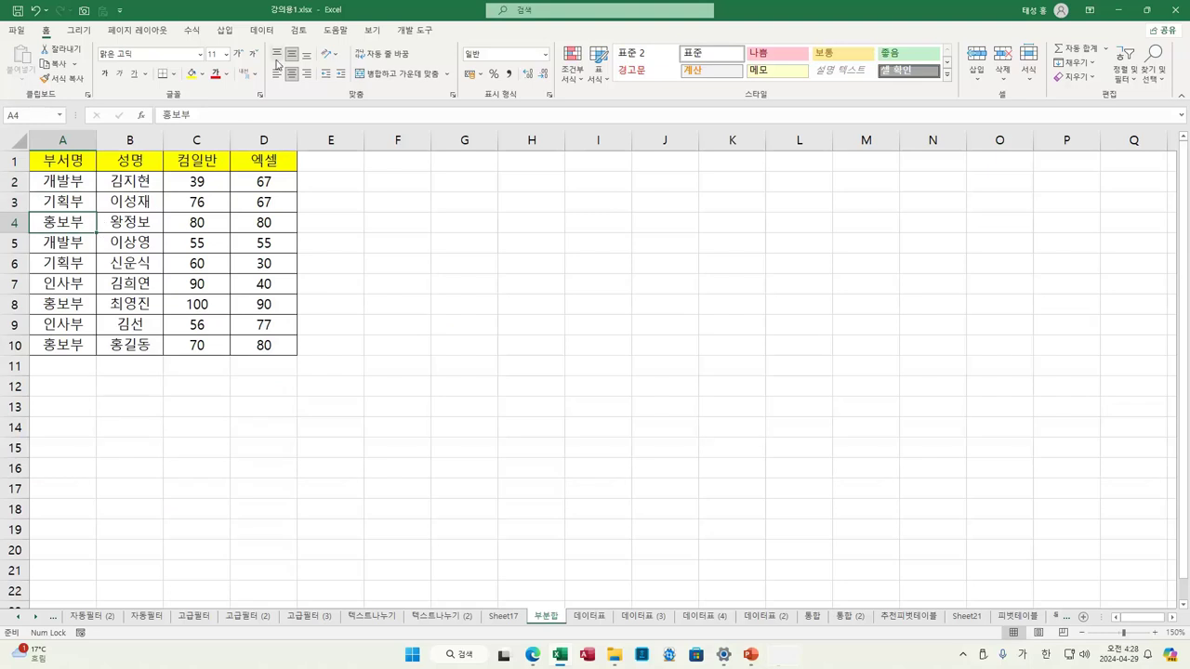
Sort the table by 부서명 on 셀 값 in 오름차순 order.
click(262, 29)
click(336, 63)
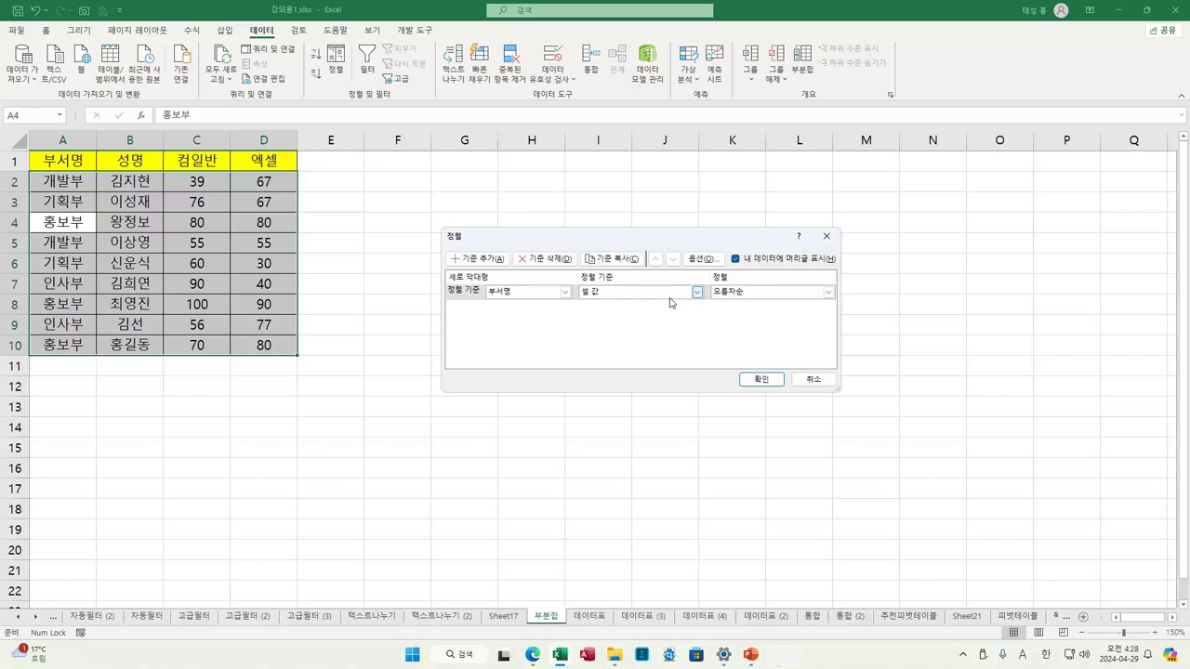
click(828, 291)
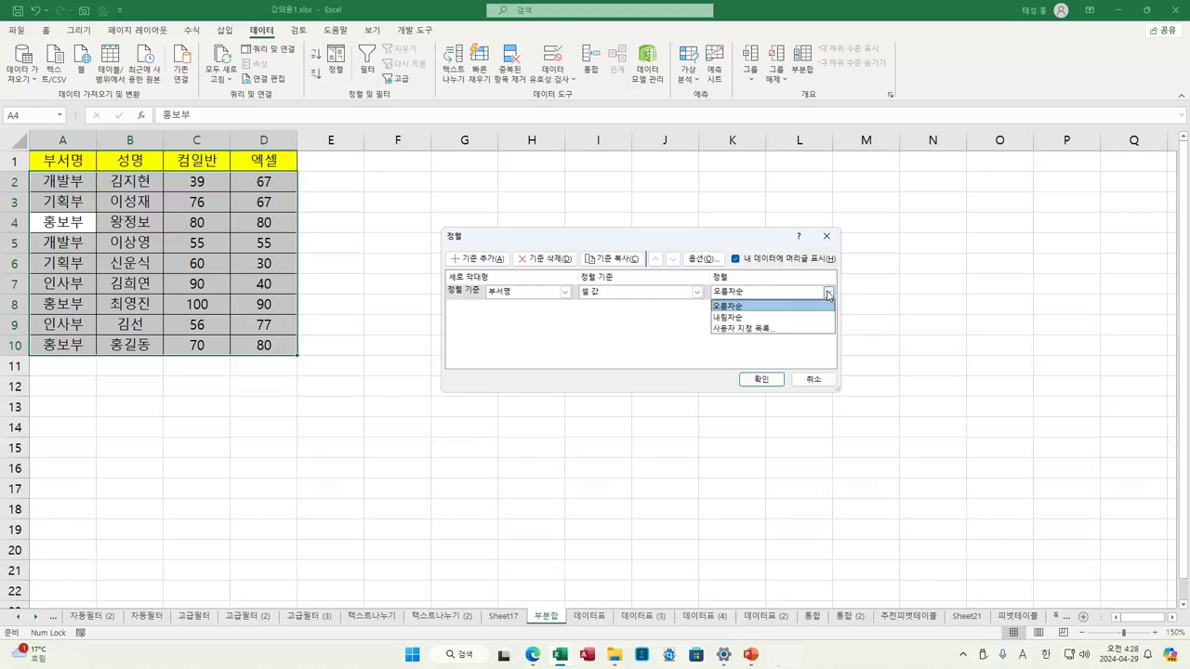
click(749, 309)
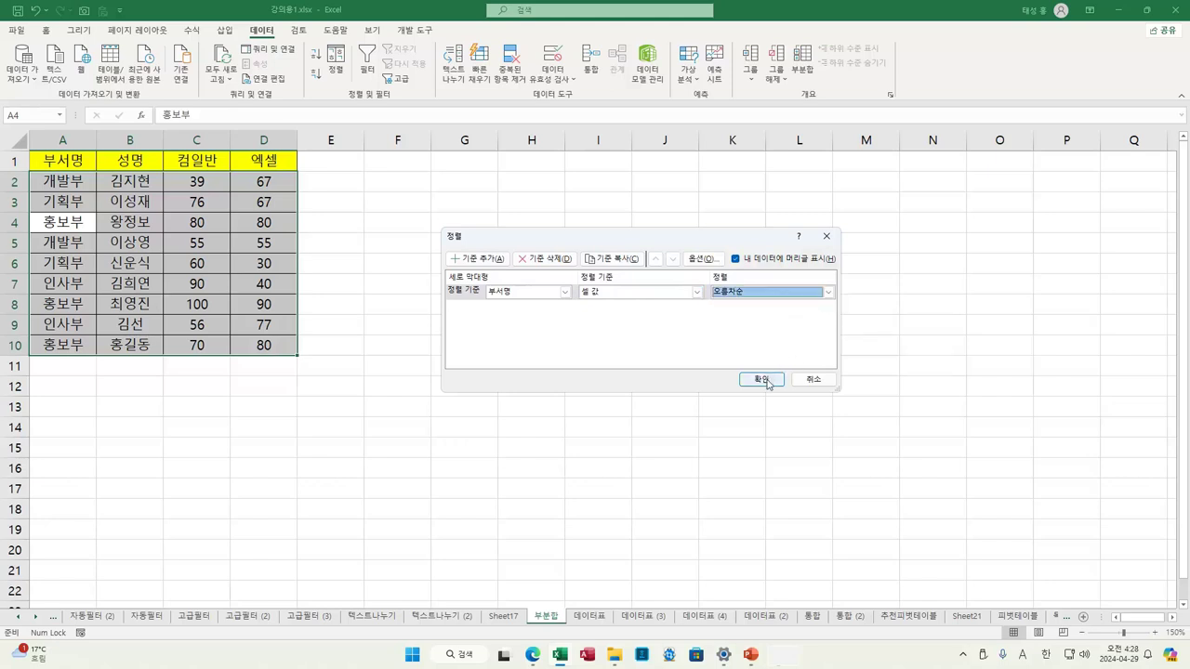
click(762, 379)
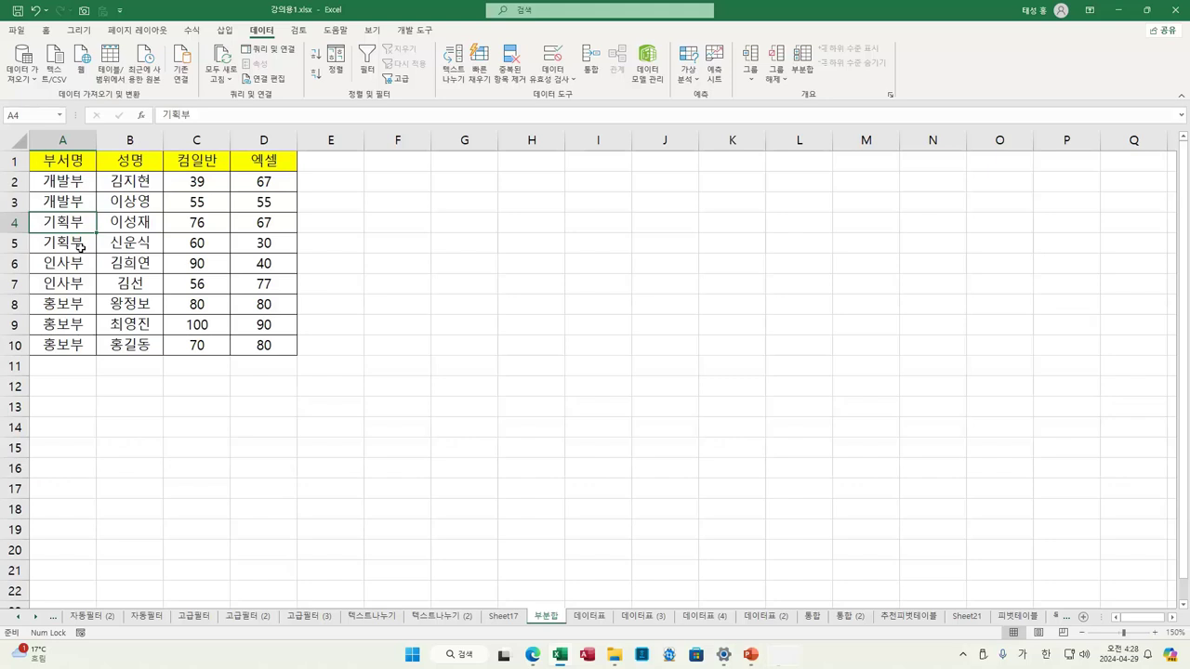
Start a 부분합 on the sorted table with 부서명 as the grouping field.
click(813, 82)
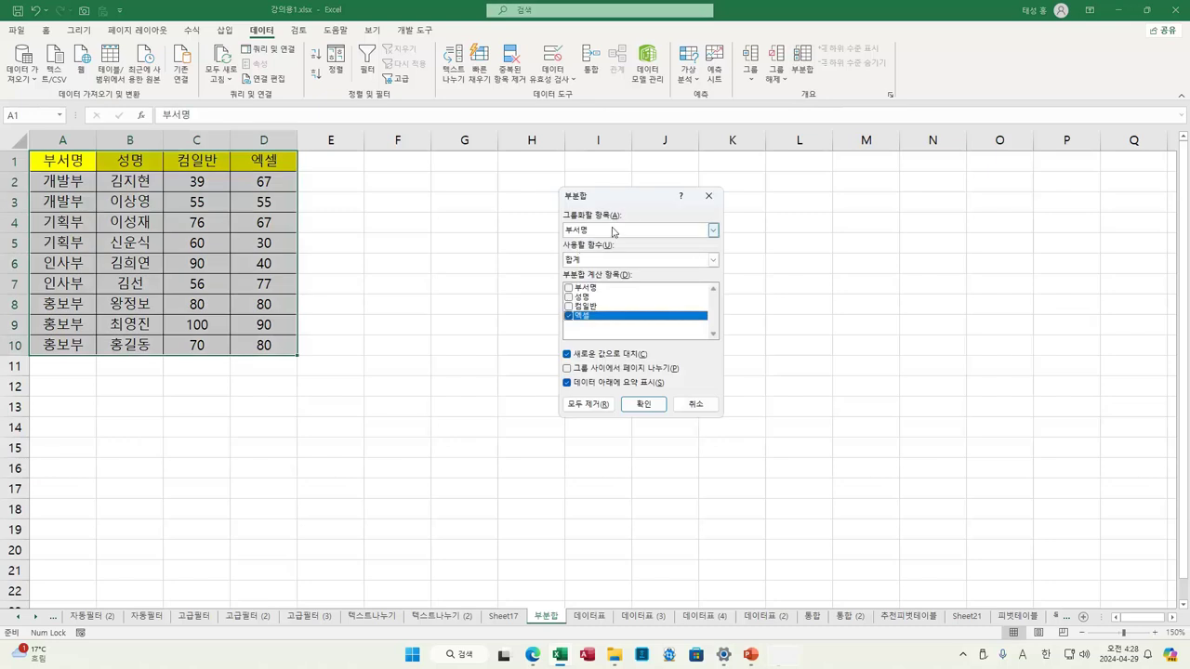
click(713, 230)
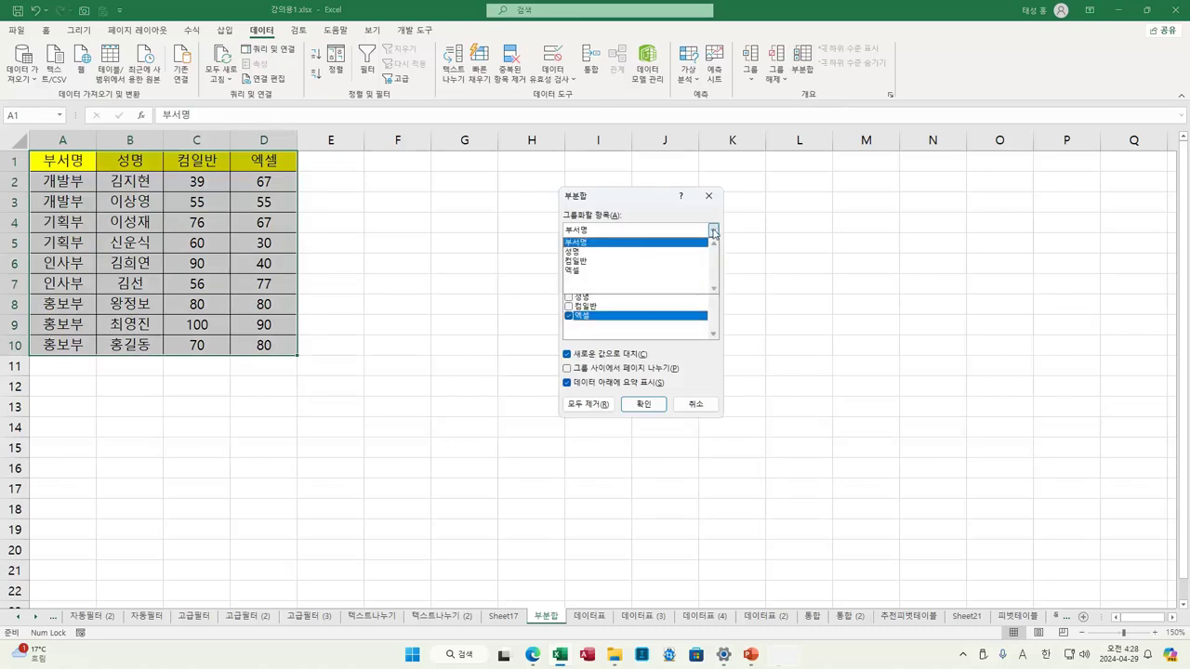
click(596, 243)
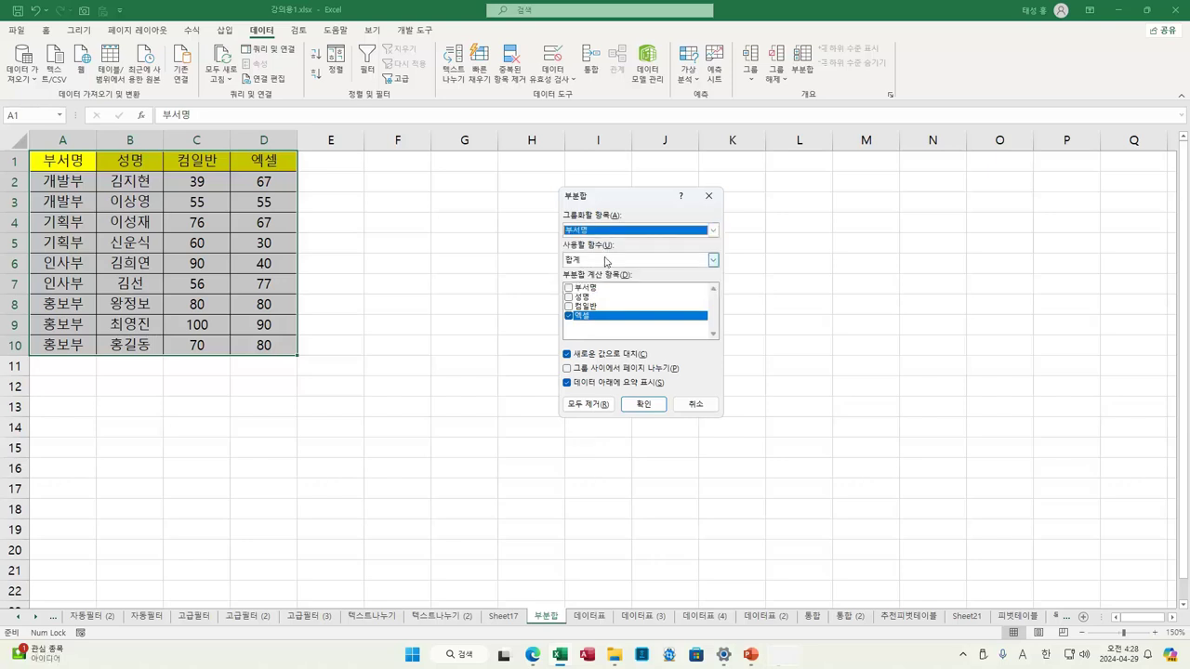
Look through the functions available for the subtotal, keeping 합계 selected.
click(713, 261)
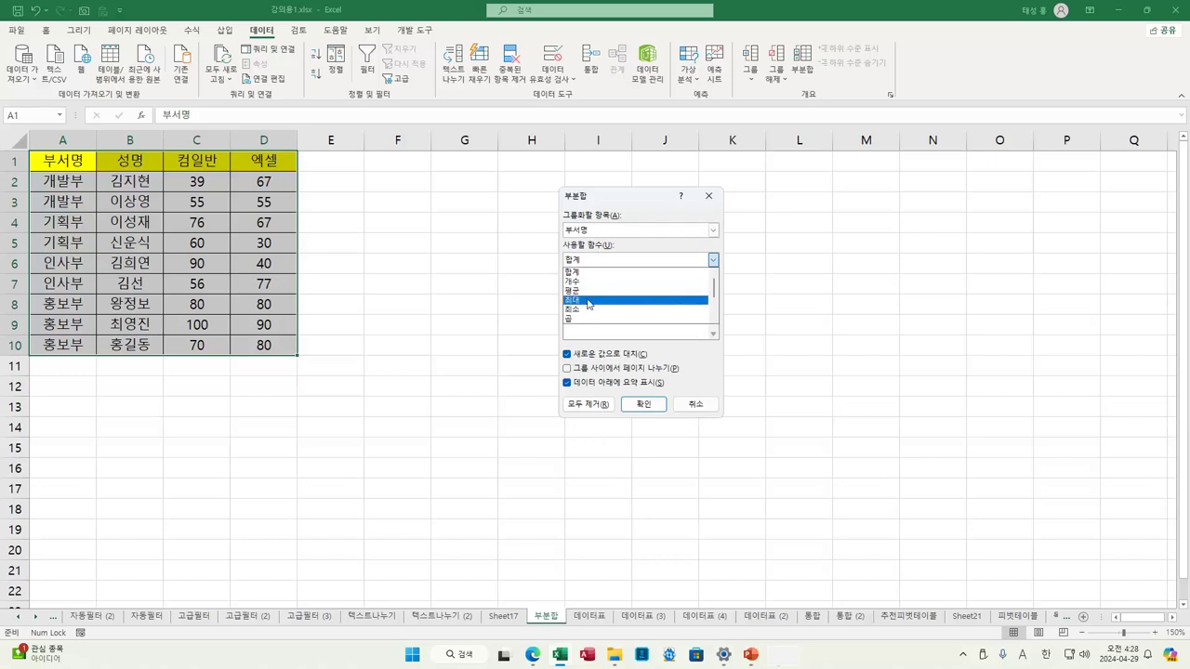
drag(715, 298, 715, 306)
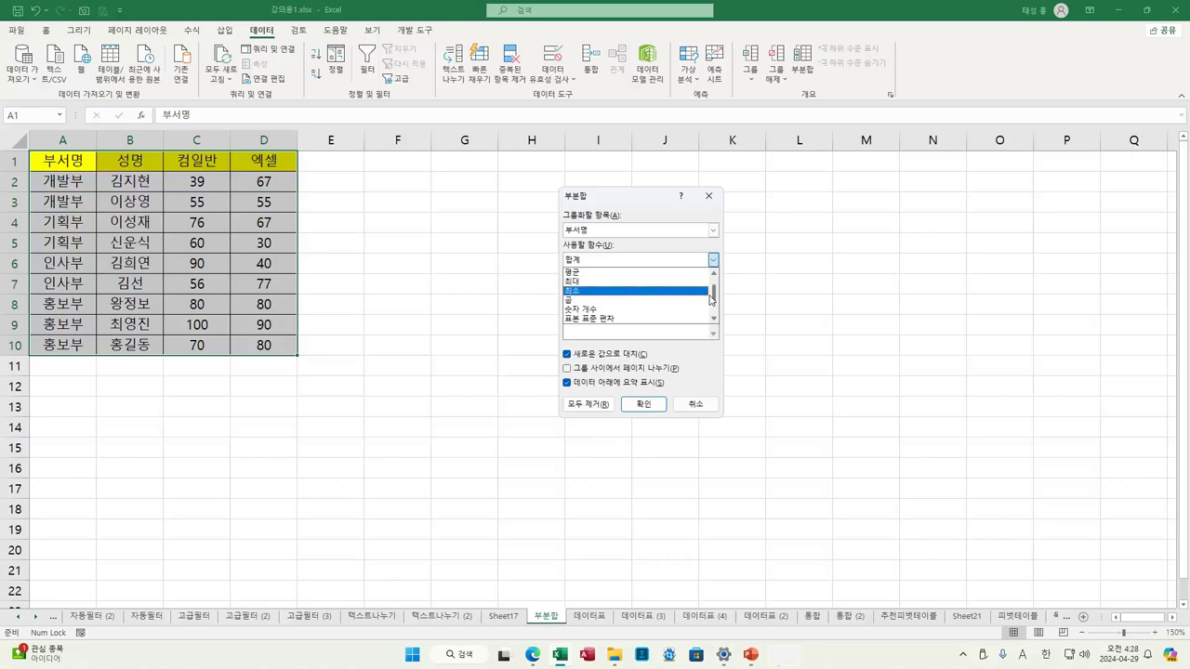
drag(715, 296, 716, 305)
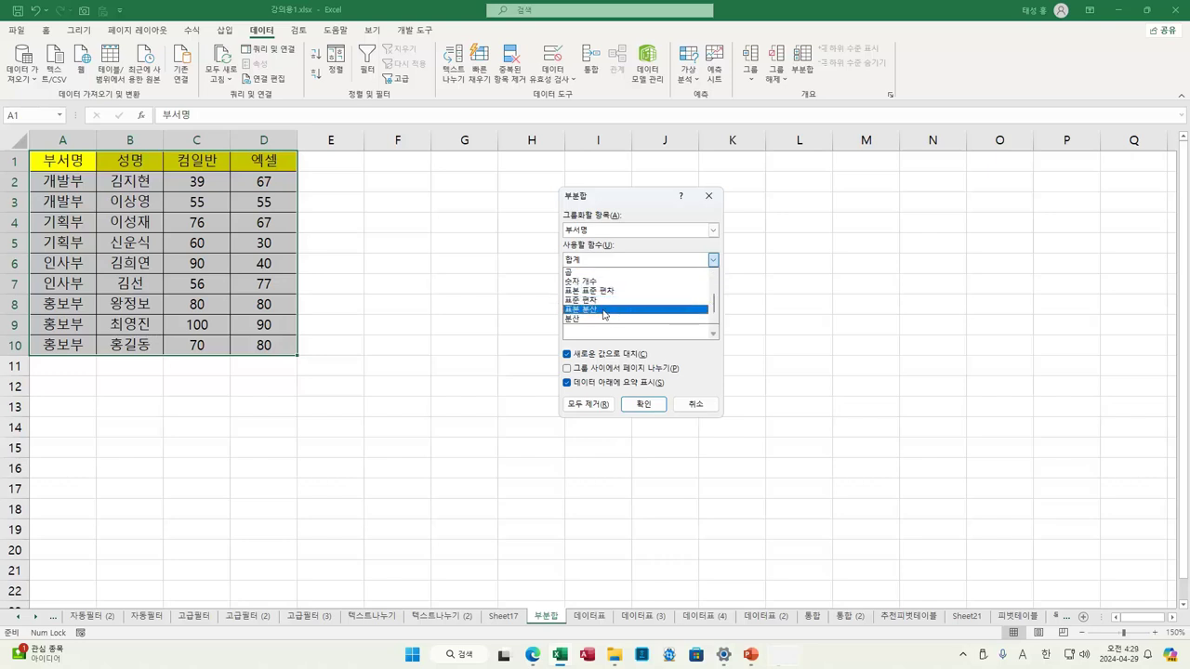
click(714, 260)
click(714, 261)
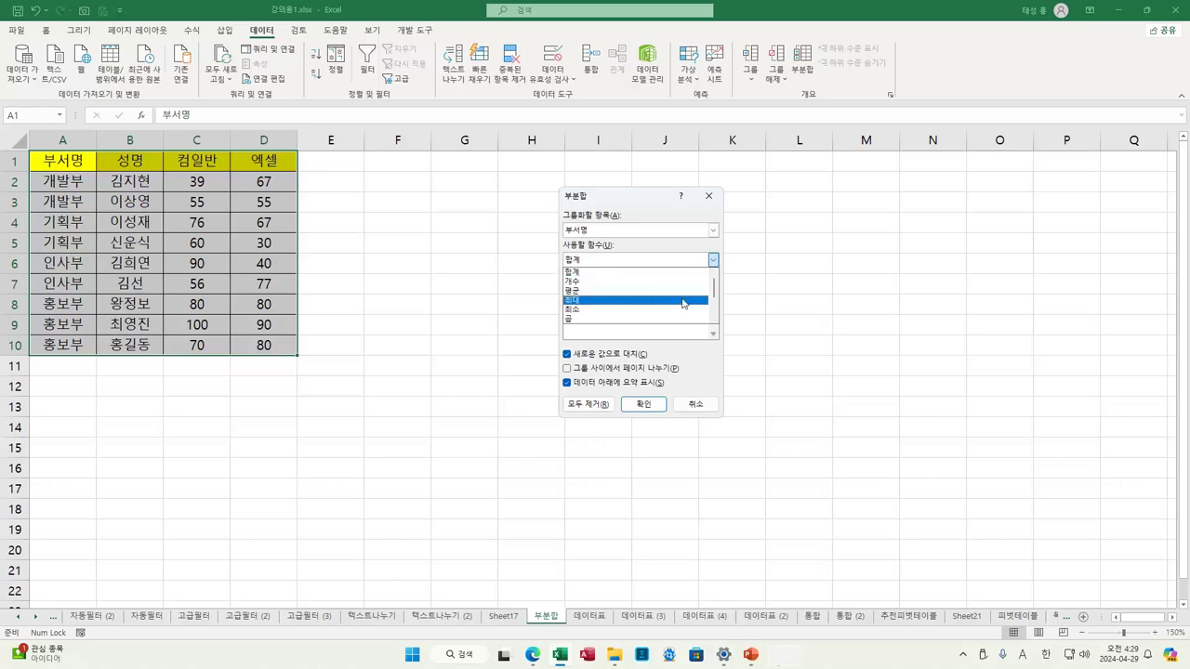
click(702, 360)
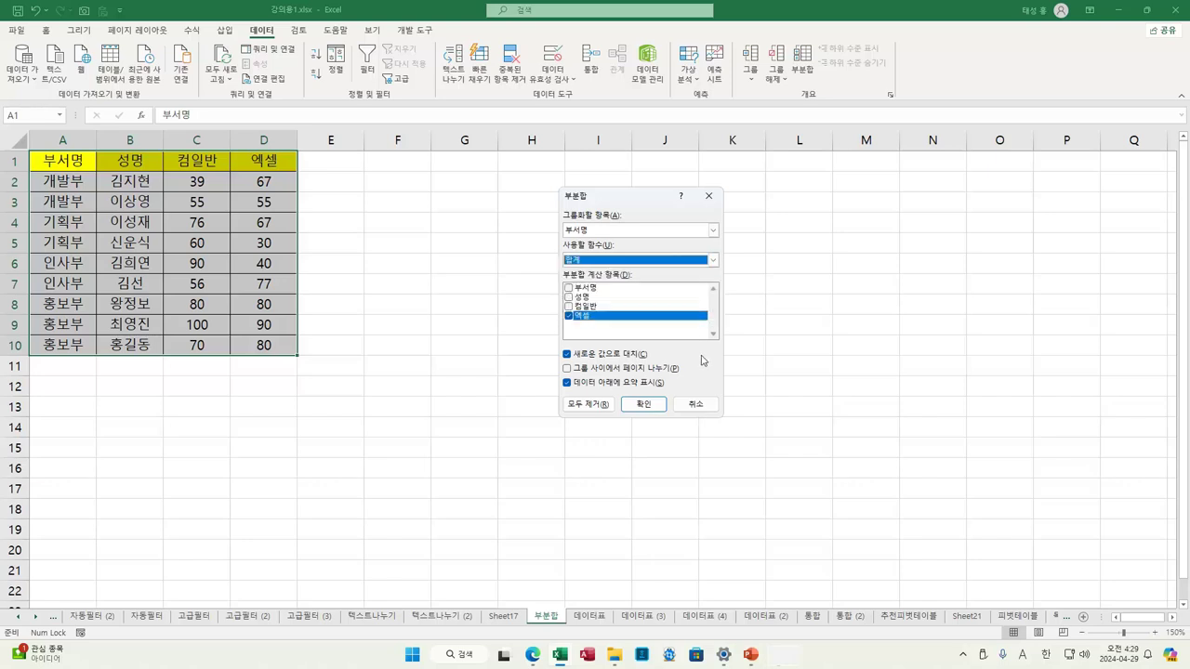
Add 컴일반 to the subtotal calculation items alongside 엑셀, leaving 부서명 unchecked.
click(586, 290)
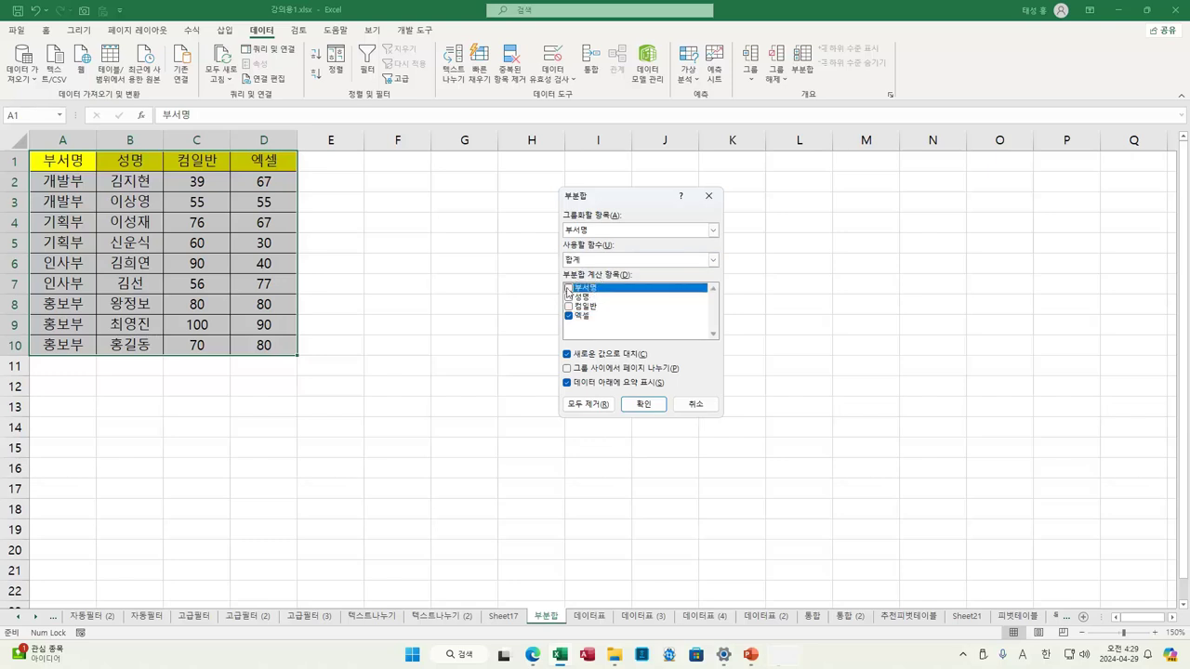
click(569, 289)
click(569, 306)
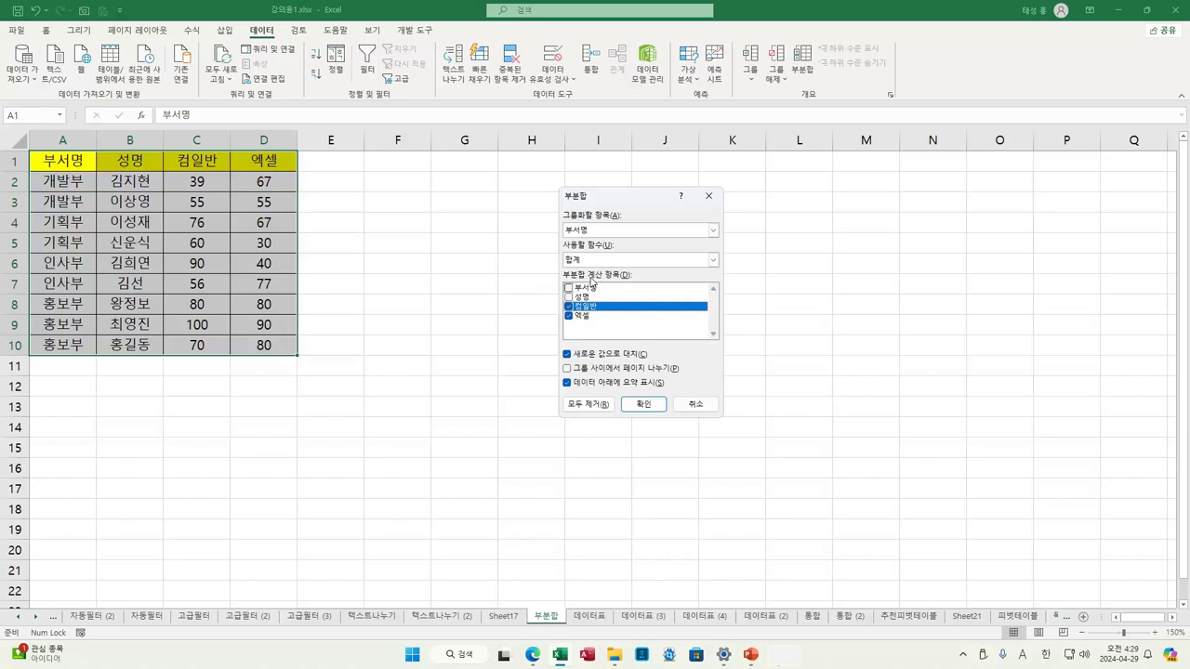
mouse_move(558, 213)
mouse_down()
mouse_move(569, 232)
mouse_move(616, 247)
mouse_move(618, 235)
mouse_move(569, 259)
mouse_move(588, 267)
mouse_move(581, 320)
mouse_move(609, 326)
mouse_up()
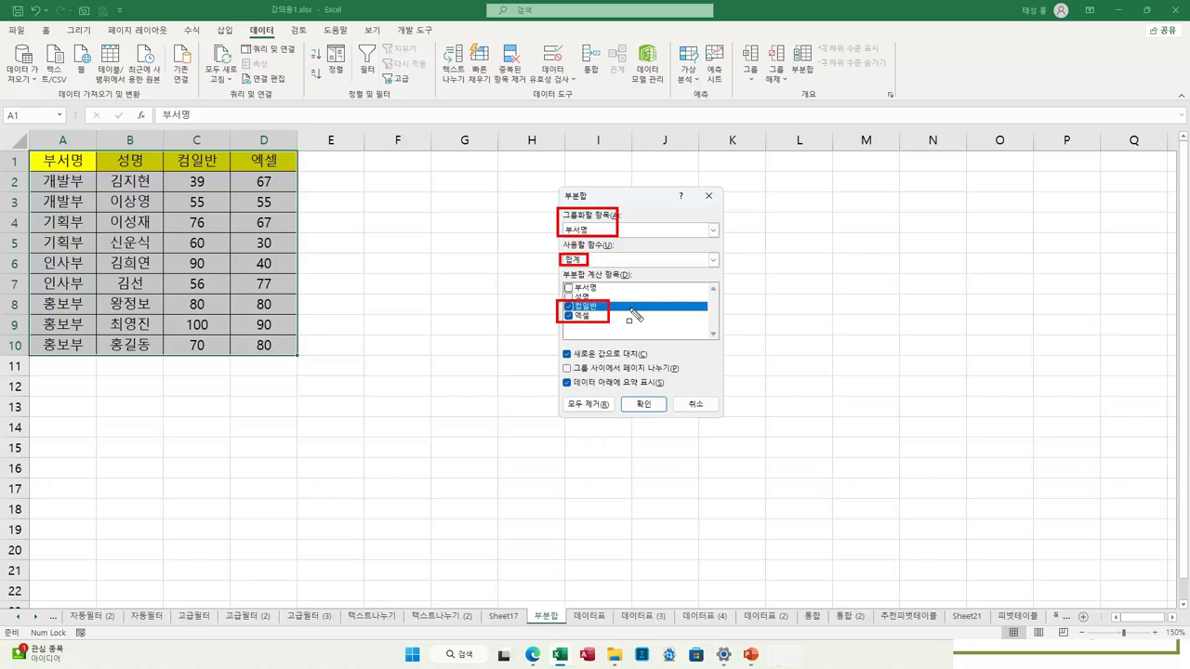
mouse_move(555, 346)
mouse_down()
mouse_move(609, 377)
mouse_move(658, 374)
mouse_move(656, 363)
mouse_up()
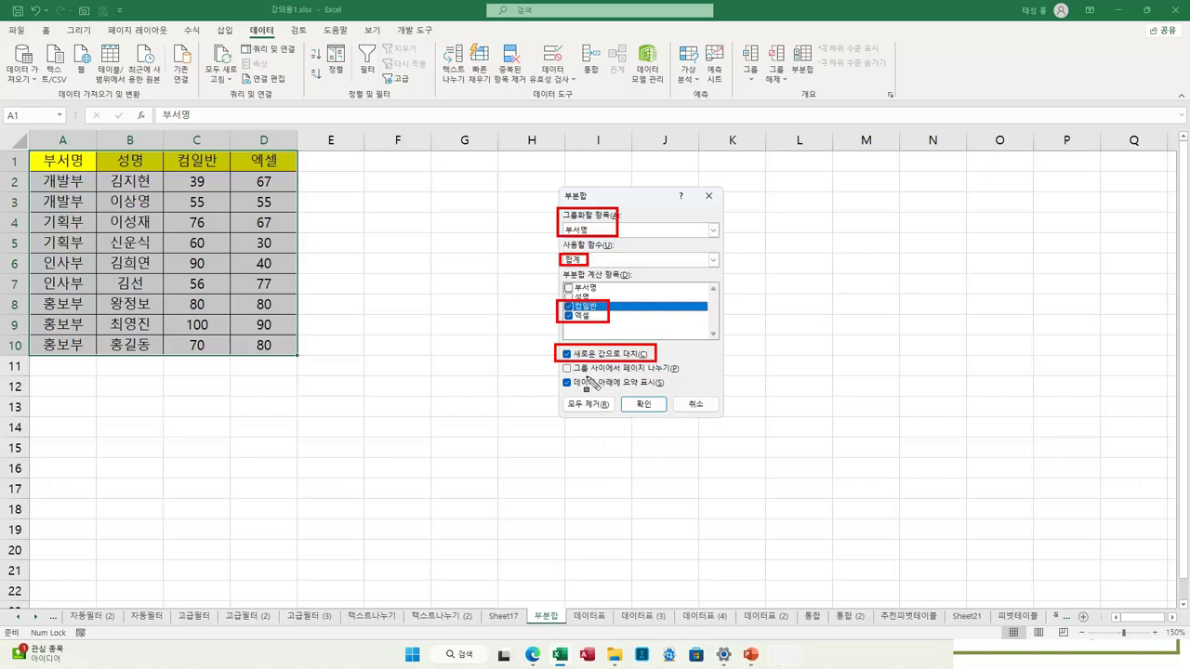
drag(559, 368, 677, 369)
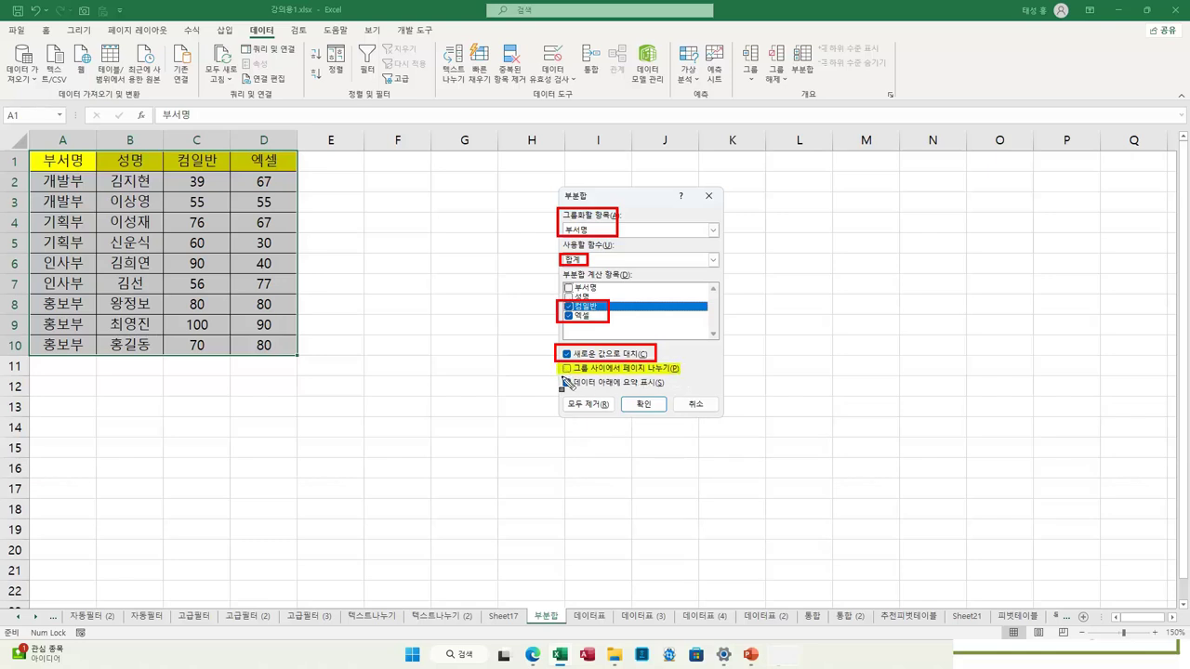
drag(559, 382, 664, 382)
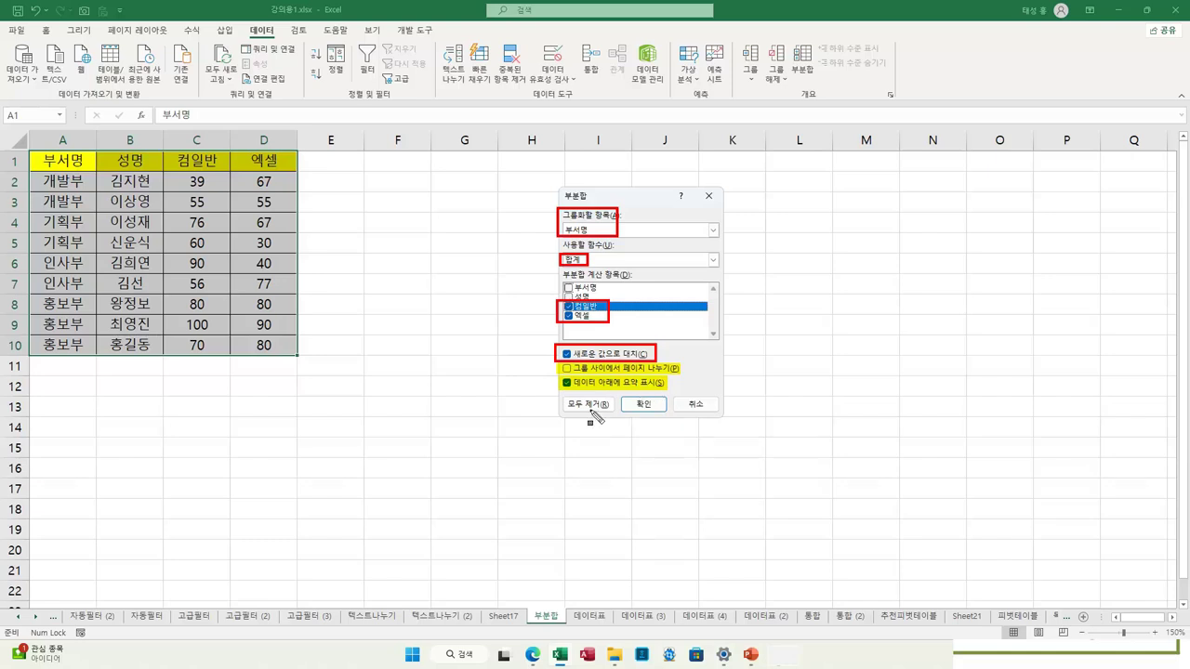
Apply the 합계 subtotals of 컴일반 and 엑셀 by 부서명, with 새로운 값으로 대치 and 데이터 아래에 요약 표시 enabled.
drag(562, 404, 613, 406)
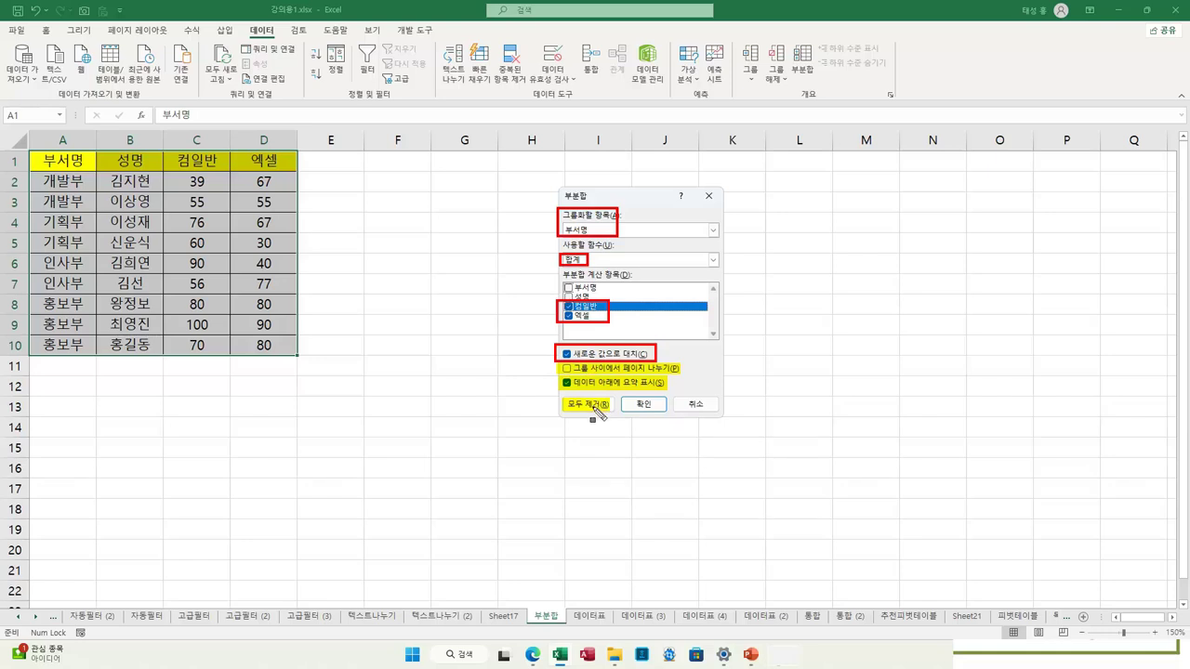
key(Escape)
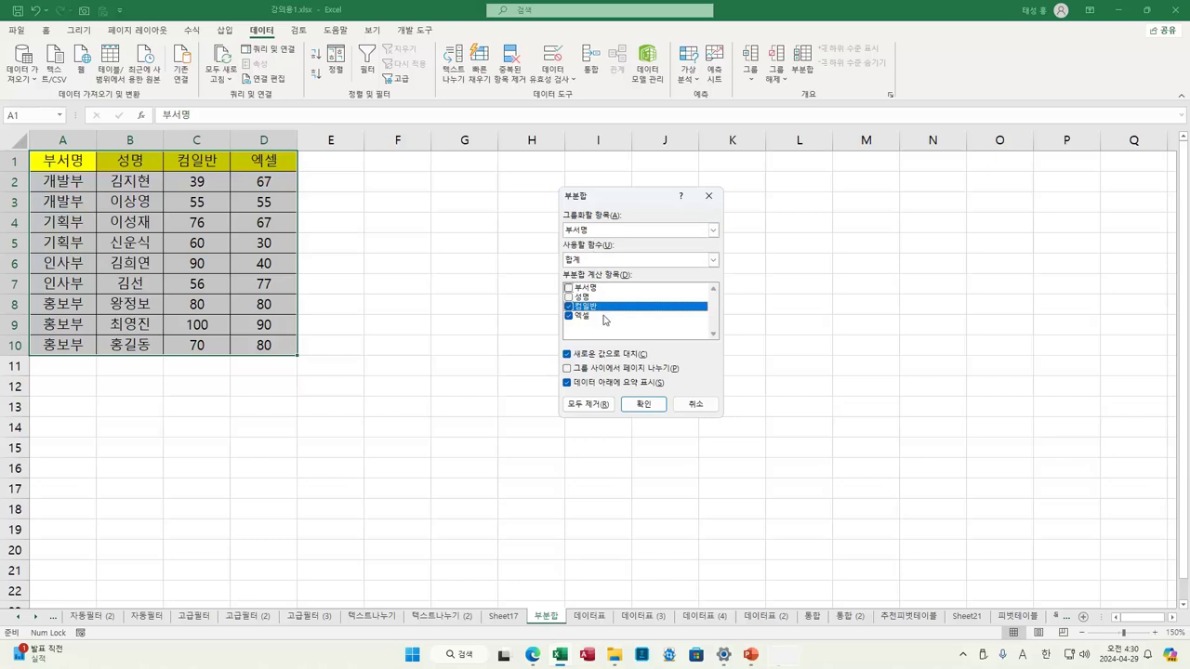
click(645, 404)
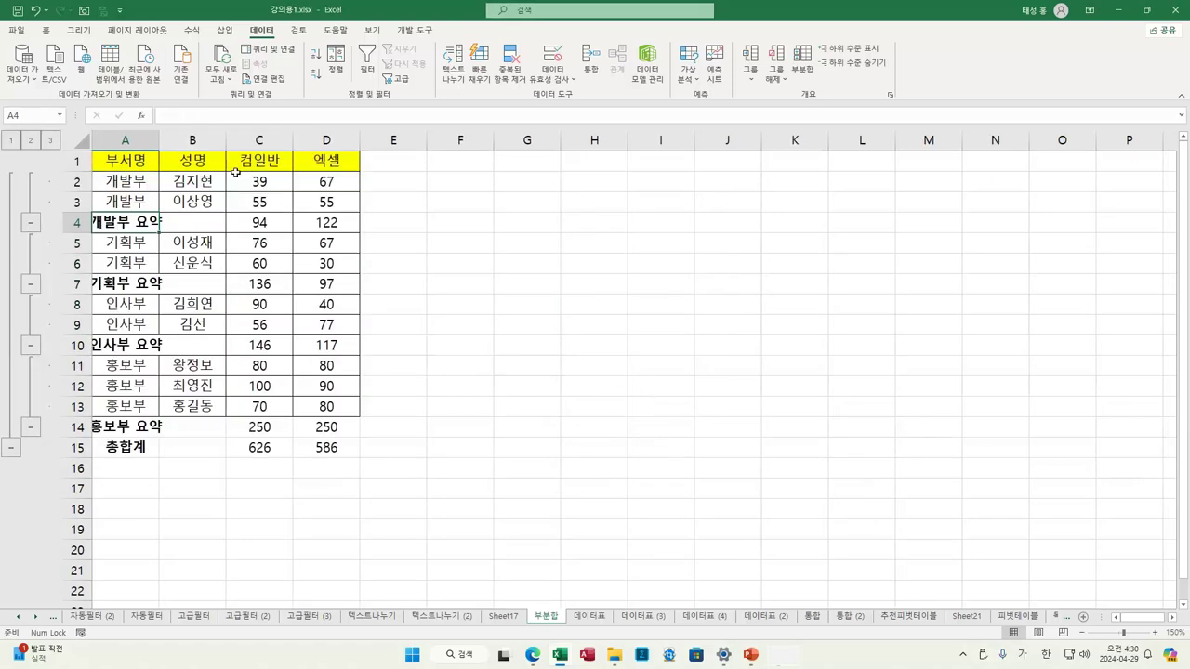
Examine the 컴일반 and 엑셀 subtotal cells in each department's 요약 row, and the 총합계 row.
click(259, 221)
click(338, 221)
click(280, 292)
click(325, 283)
click(270, 344)
click(333, 346)
click(278, 426)
click(320, 426)
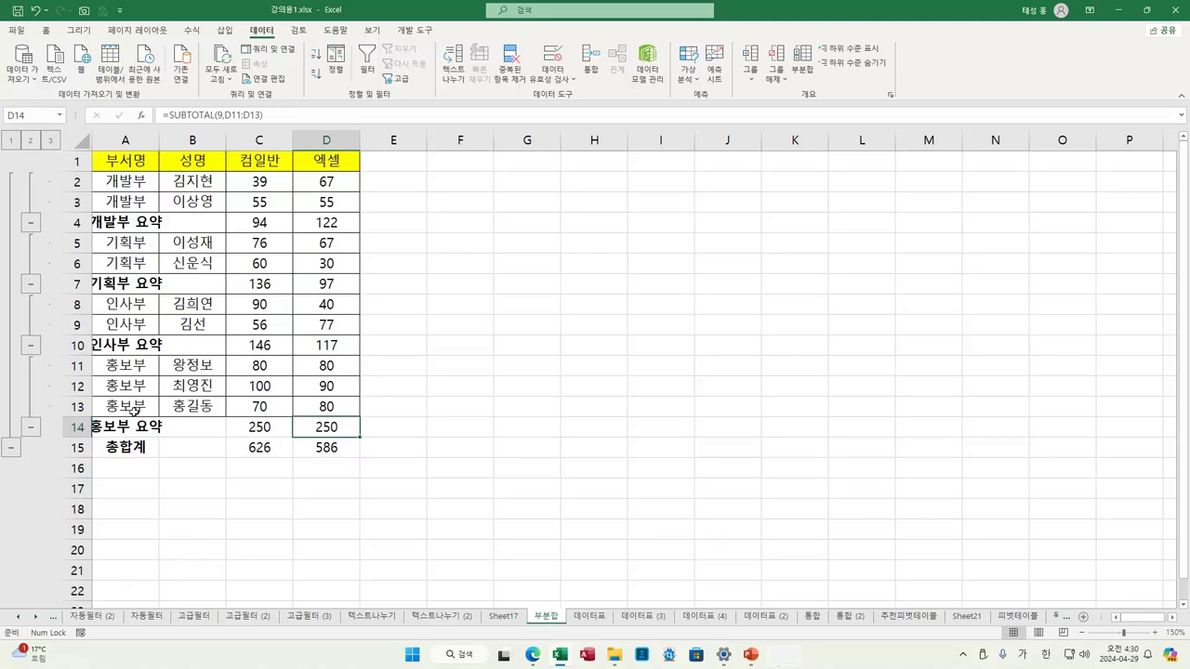
click(139, 449)
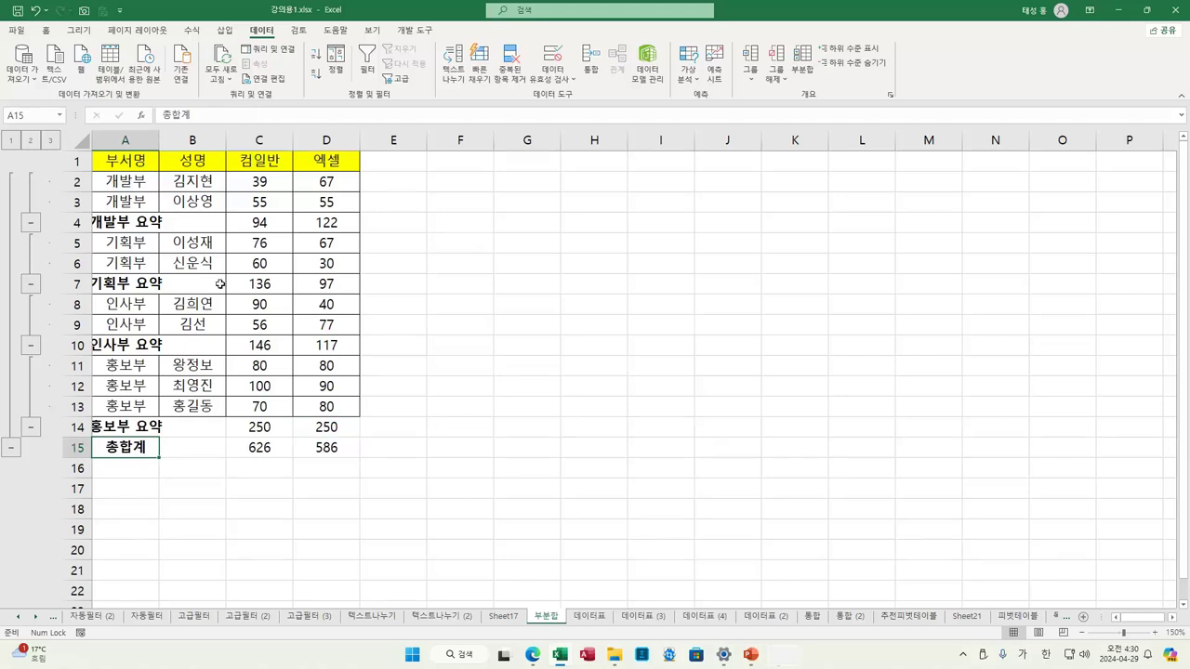
Add 평균 subtotals of 컴일반 and 엑셀 by 부서명, turning off 새로운 값으로 대치 to keep the existing subtotals.
click(255, 223)
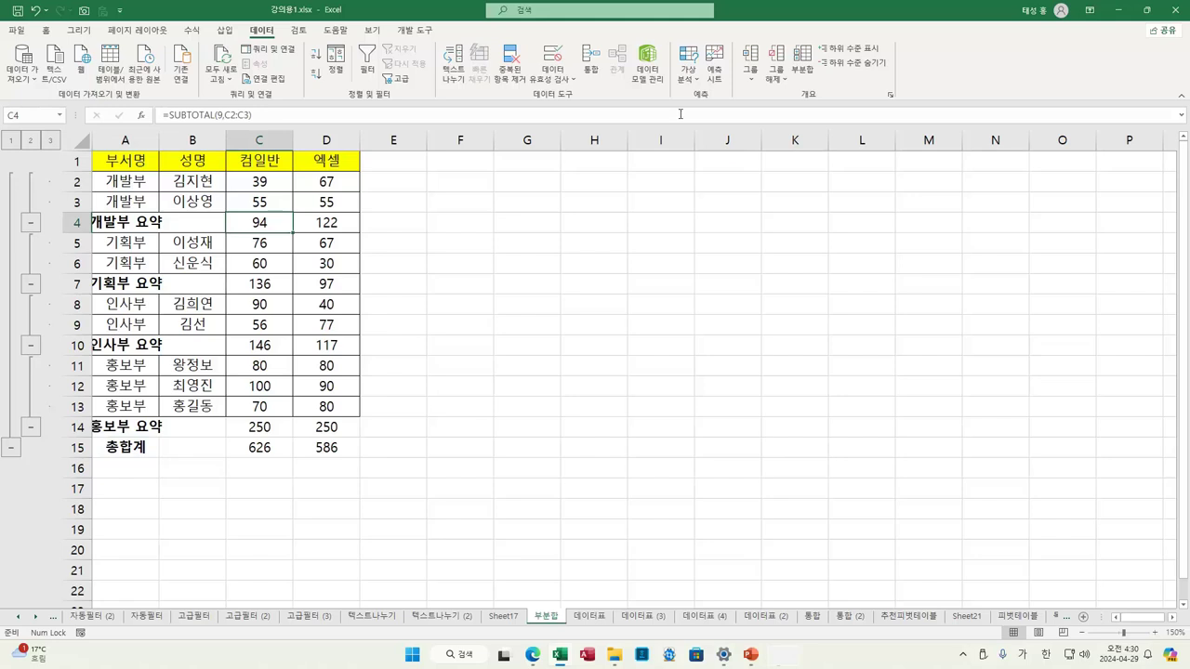
click(803, 62)
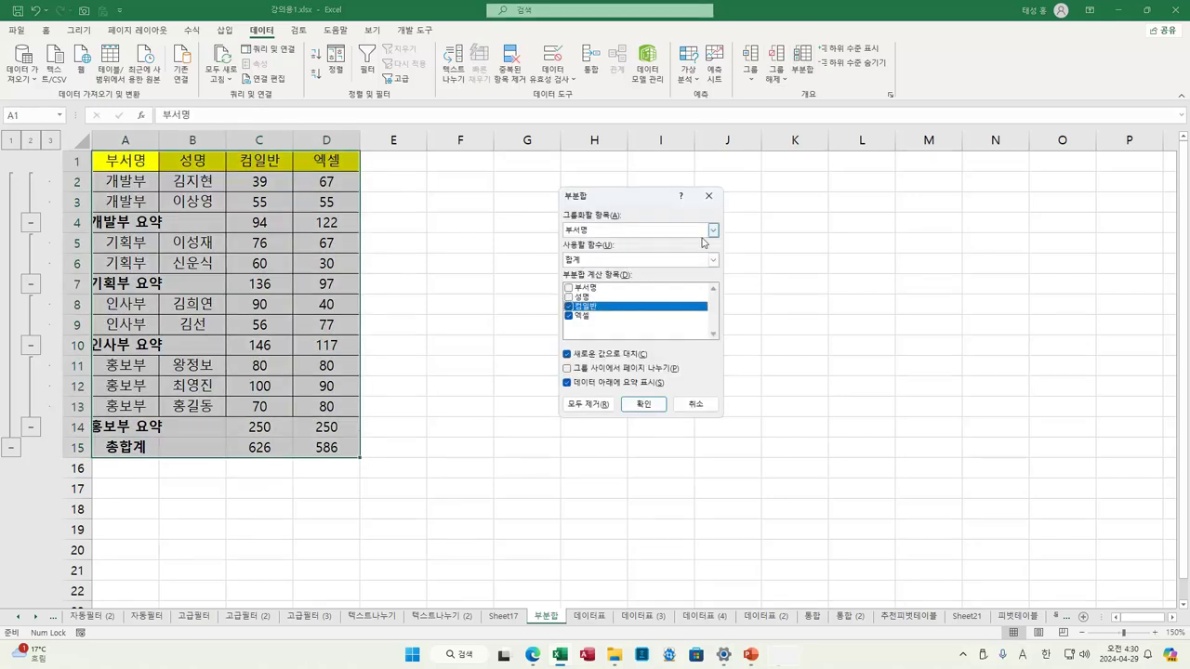
click(713, 261)
click(586, 291)
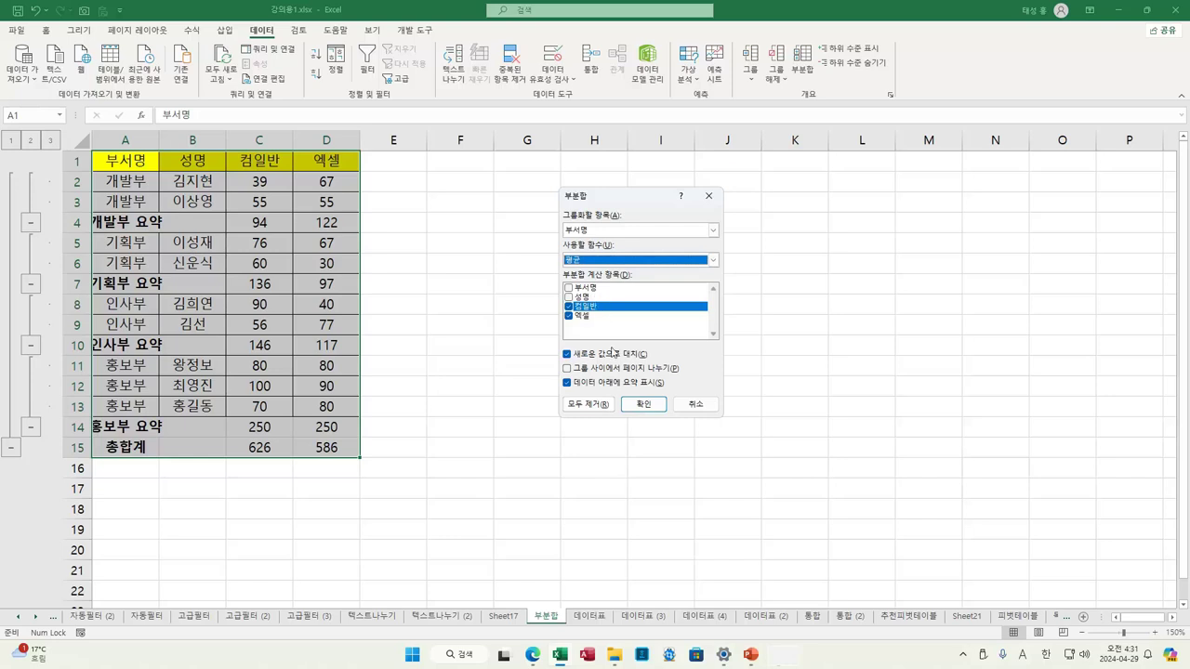
click(616, 356)
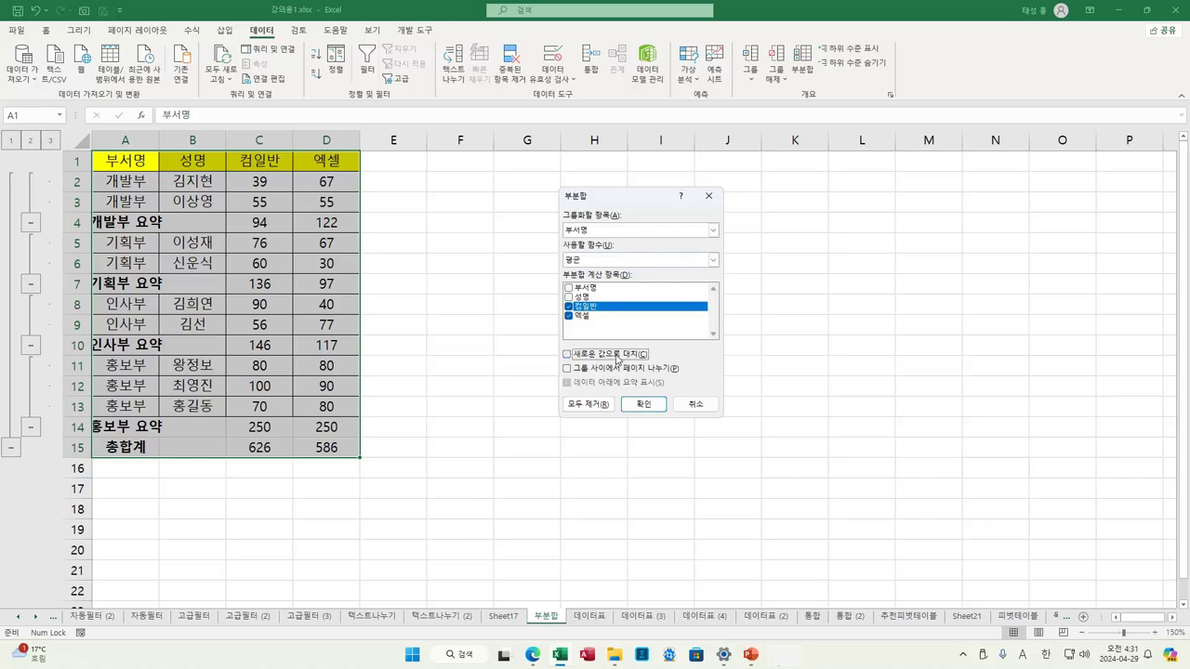
click(650, 406)
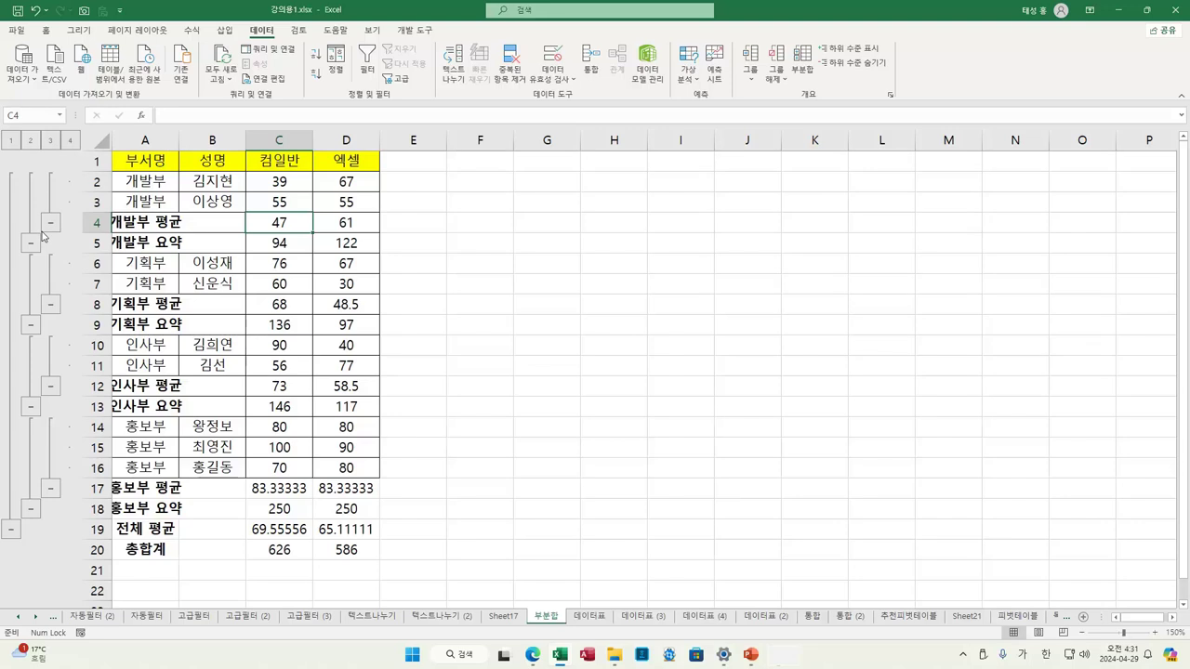
Go through outline levels 1 to 4 twice to compare the overall, 요약, 평균 and detail rows.
click(11, 141)
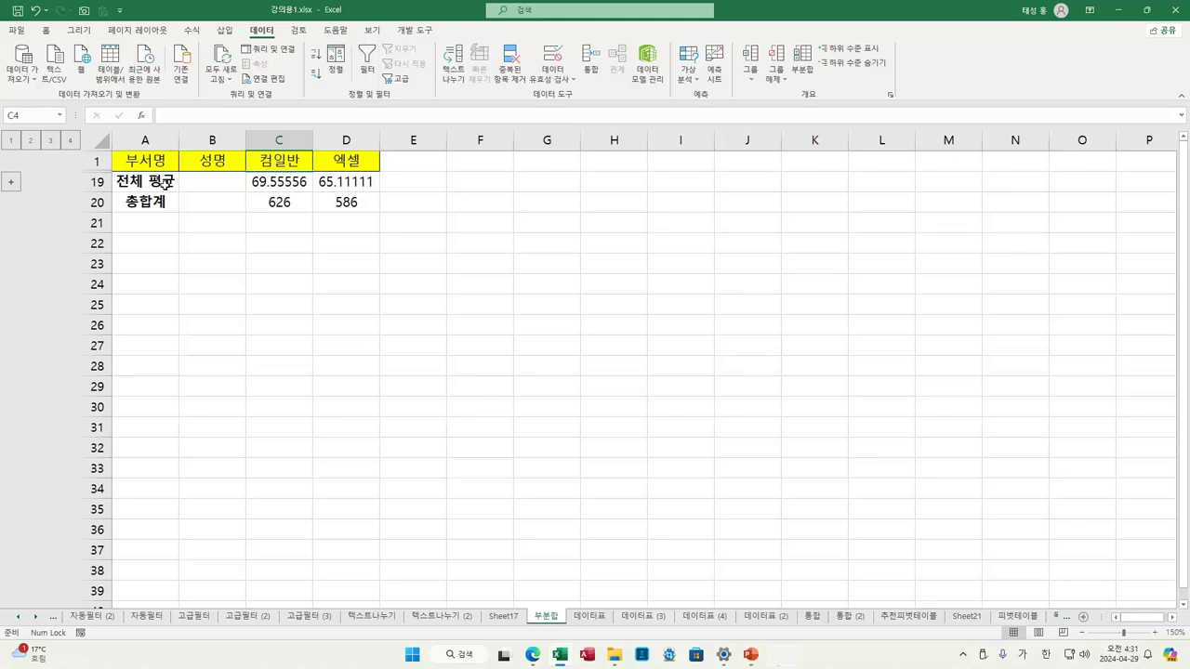
click(33, 141)
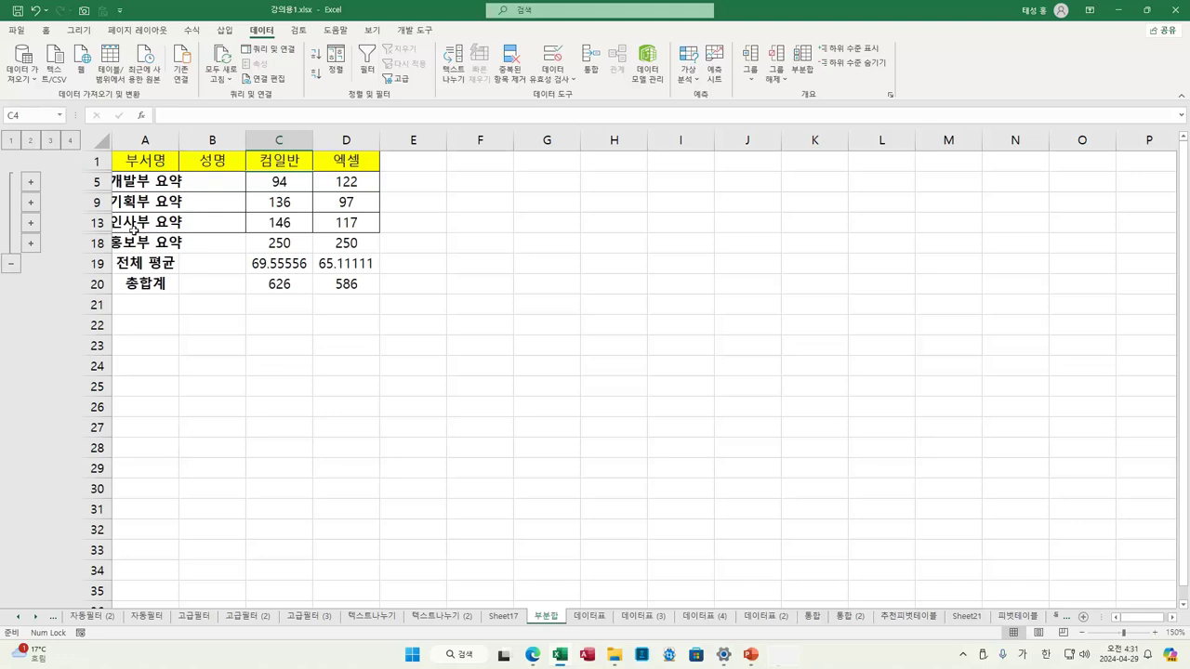
click(51, 140)
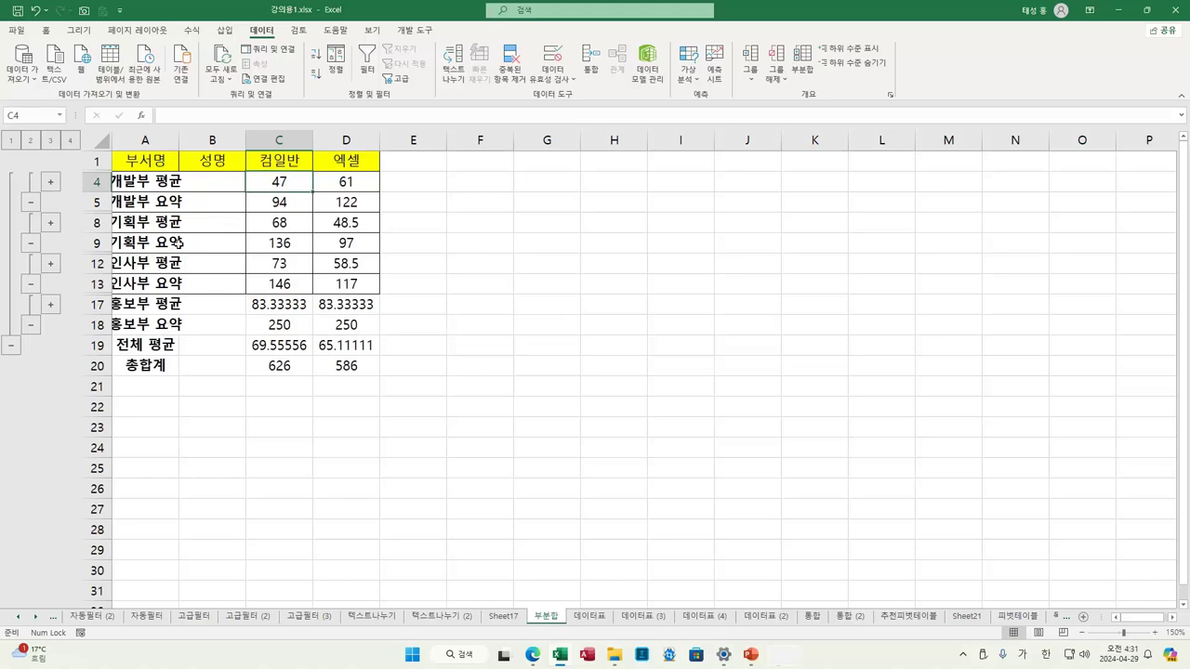
click(72, 140)
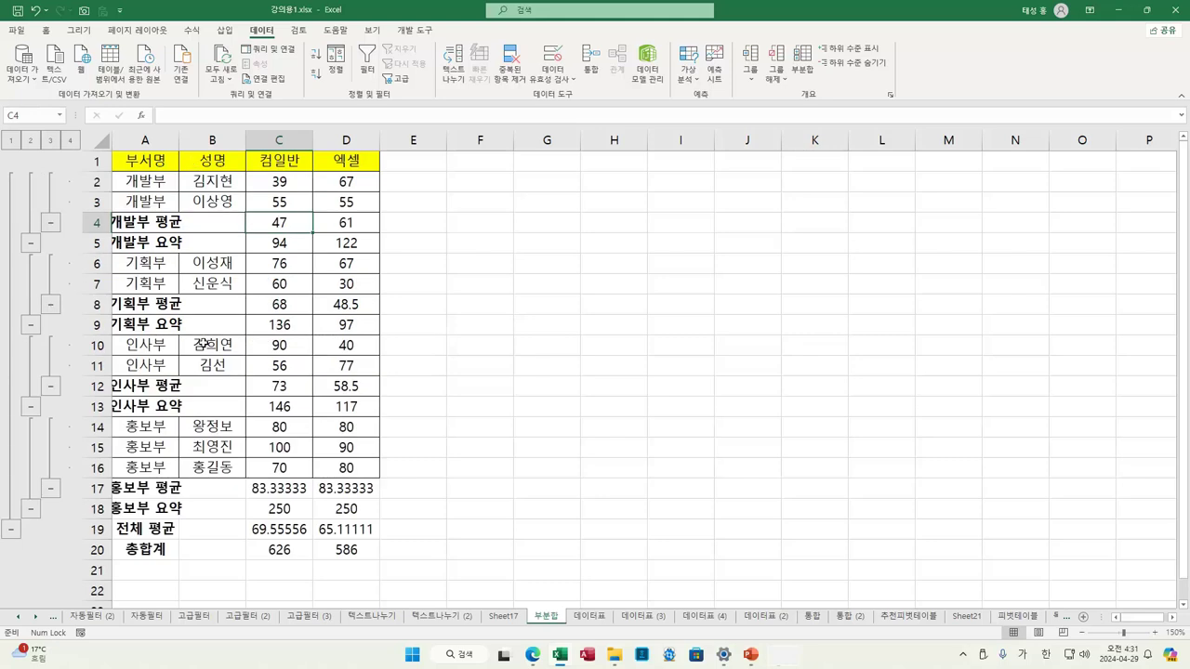
click(12, 144)
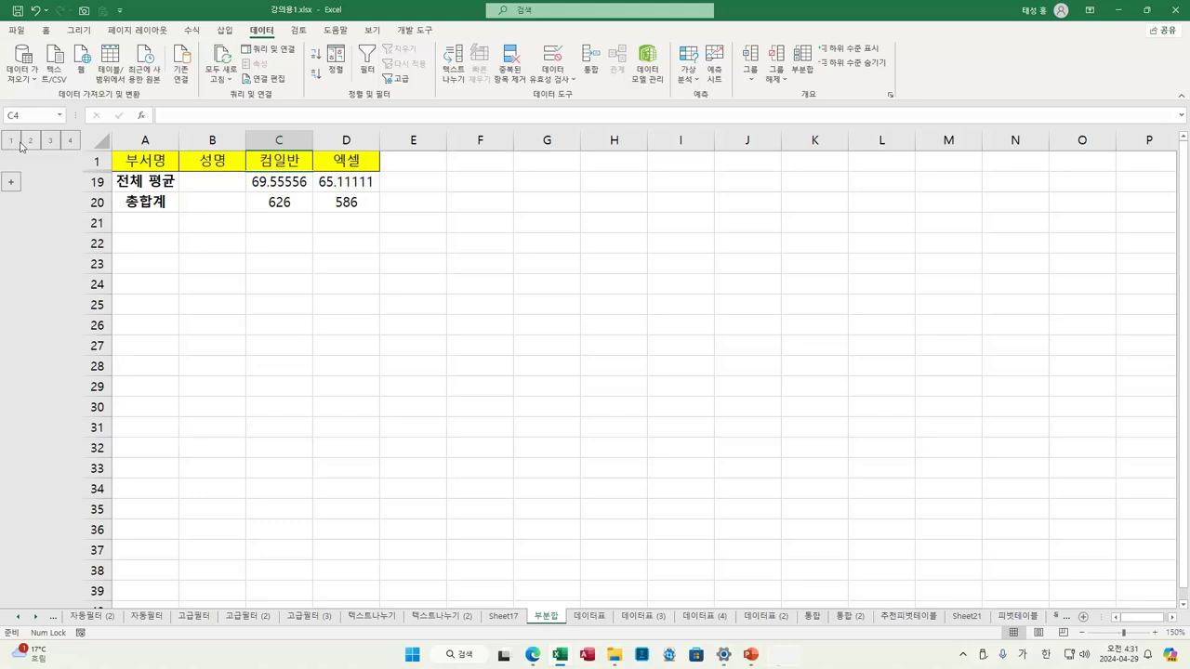
click(30, 141)
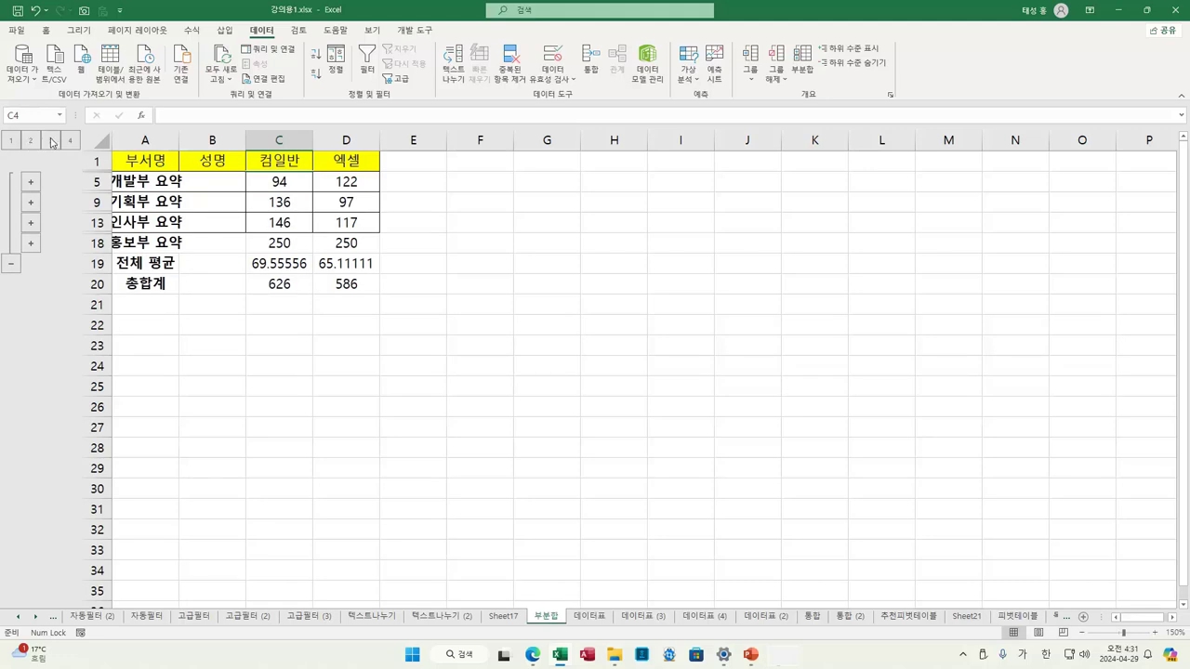
click(51, 141)
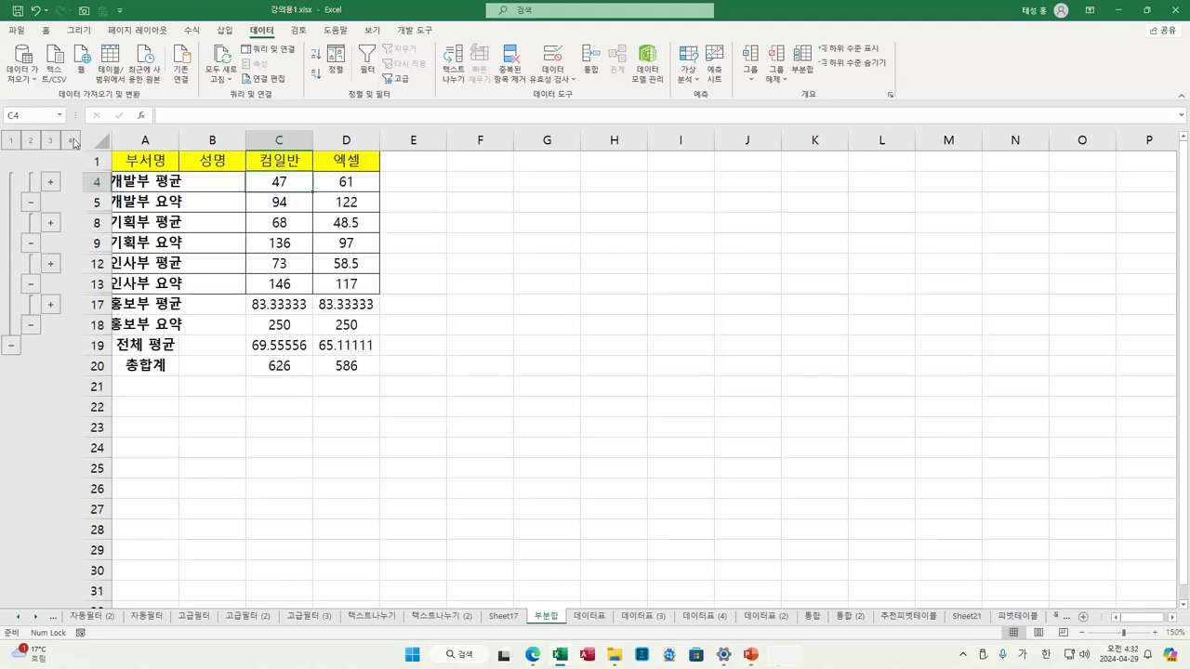
click(70, 140)
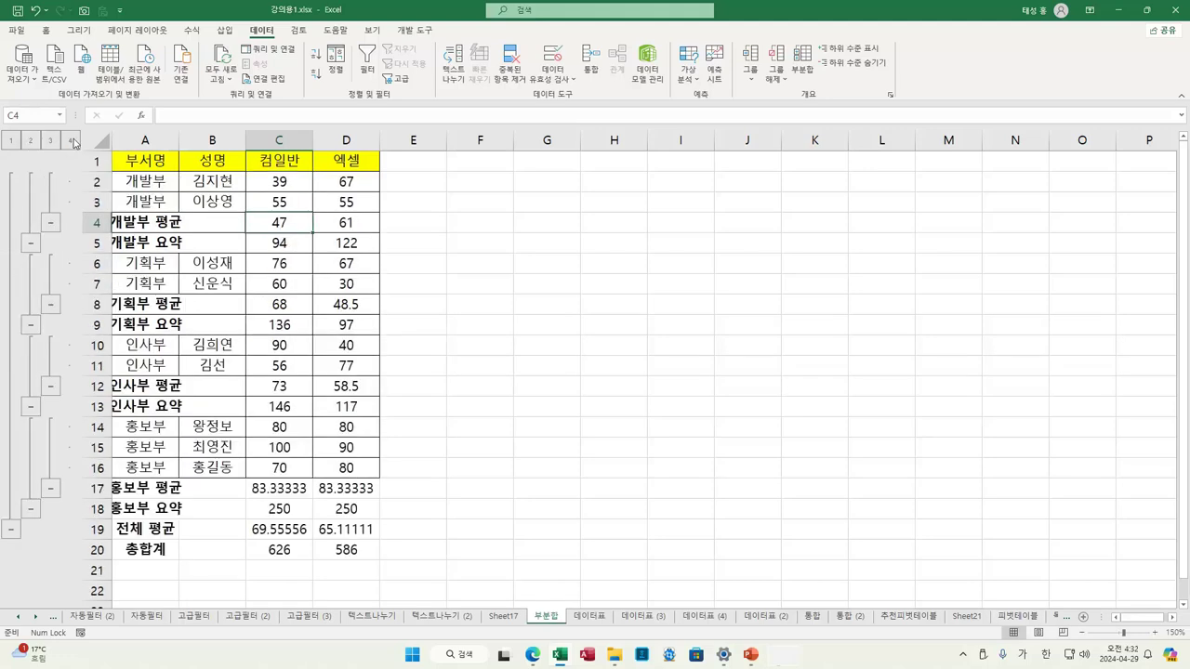
Collapse the 평균 and 요약 groups of 개발부, 기획부, 인사부 and 홍보부 one by one, and finally the outermost group.
click(51, 223)
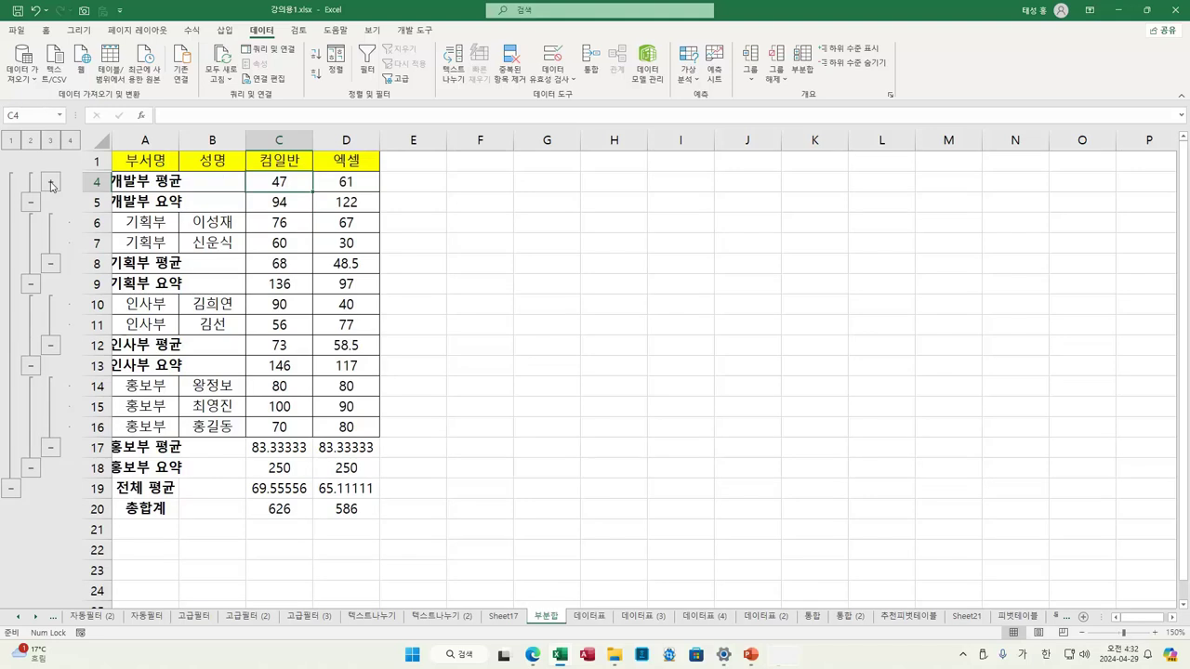
click(52, 182)
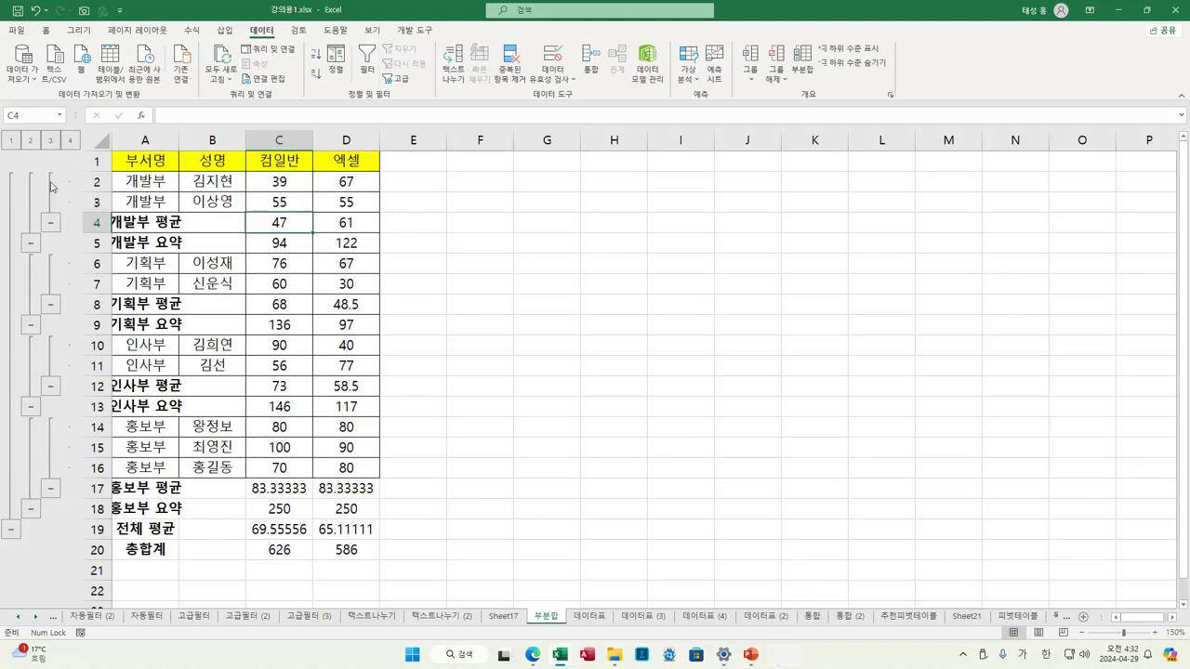
click(51, 222)
click(31, 203)
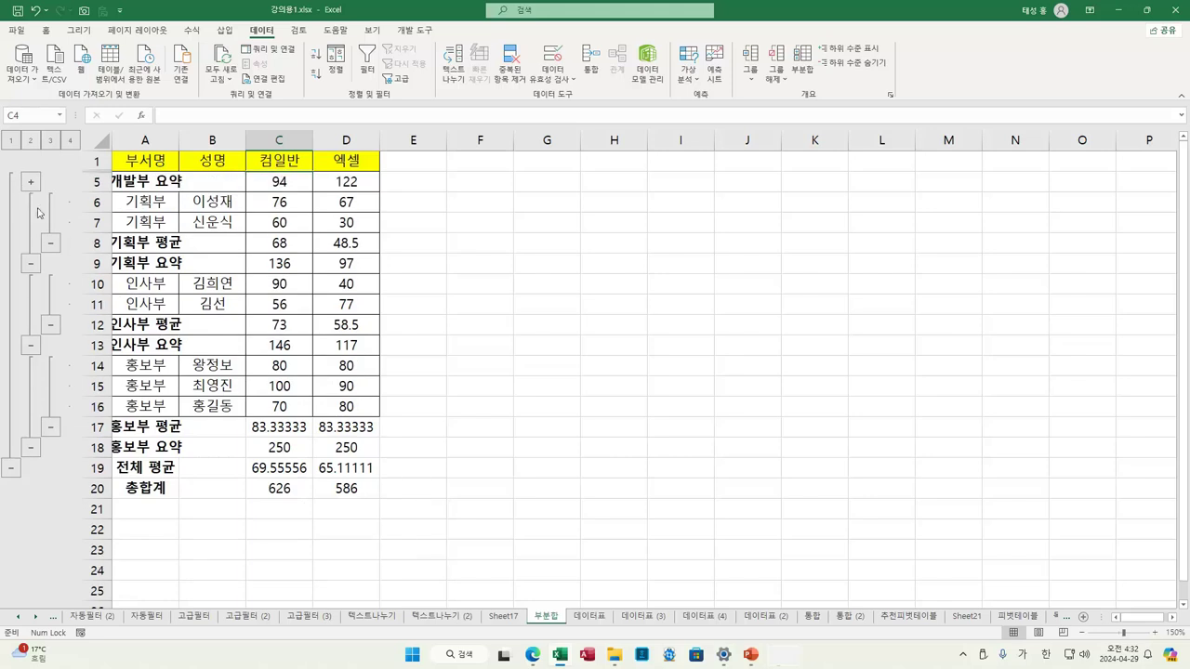
click(51, 244)
click(33, 225)
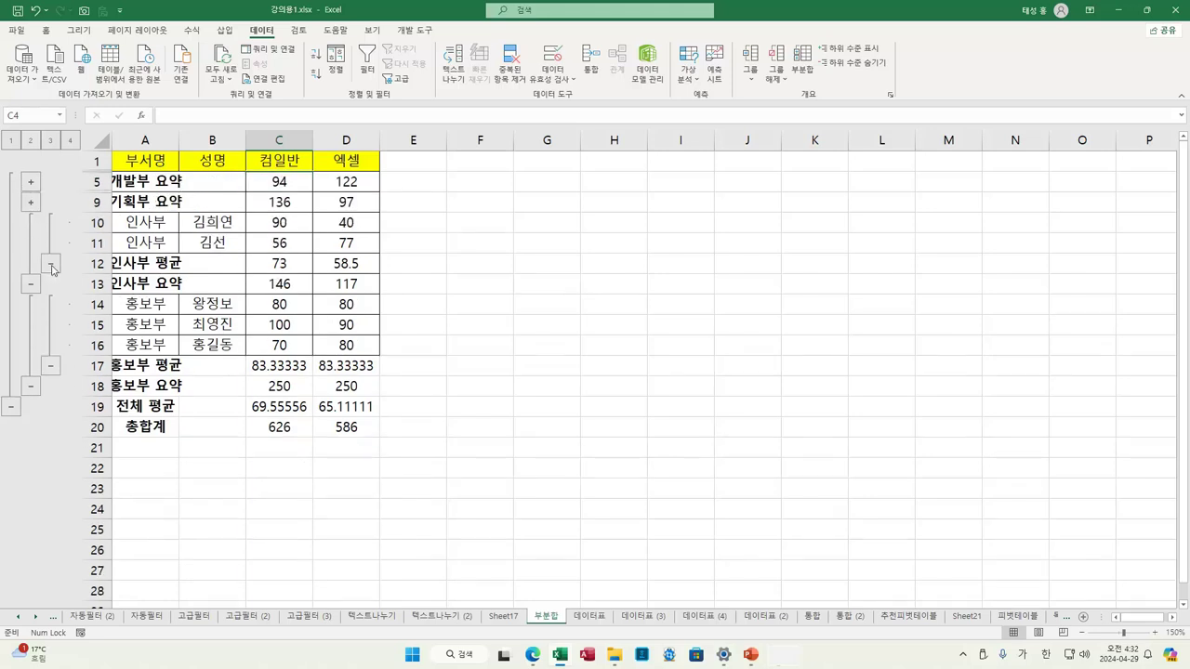
click(51, 263)
click(30, 243)
click(51, 304)
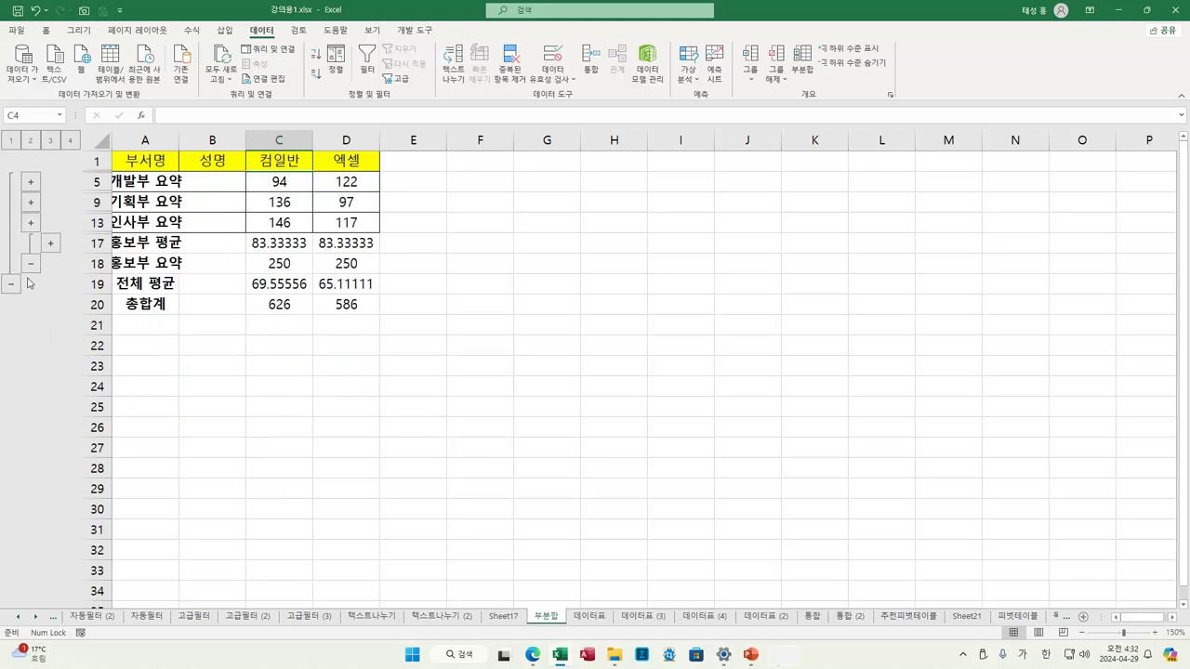
click(31, 267)
click(11, 264)
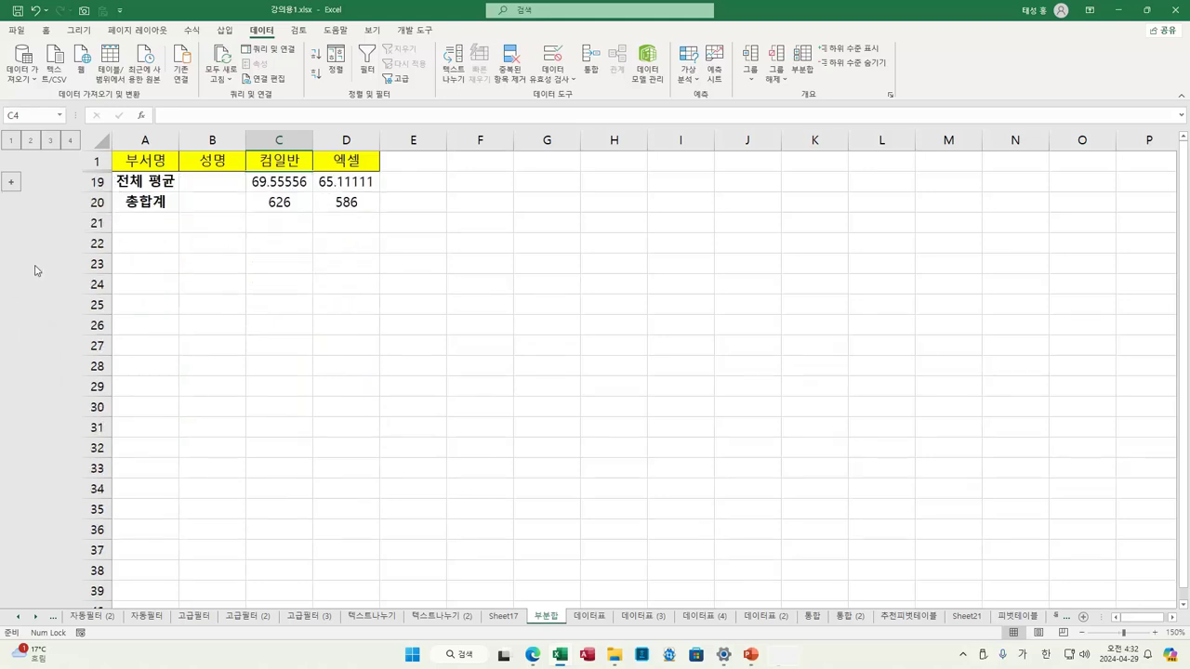
Expand the outermost group and each department's 요약 group to show the department 평균 rows.
click(11, 183)
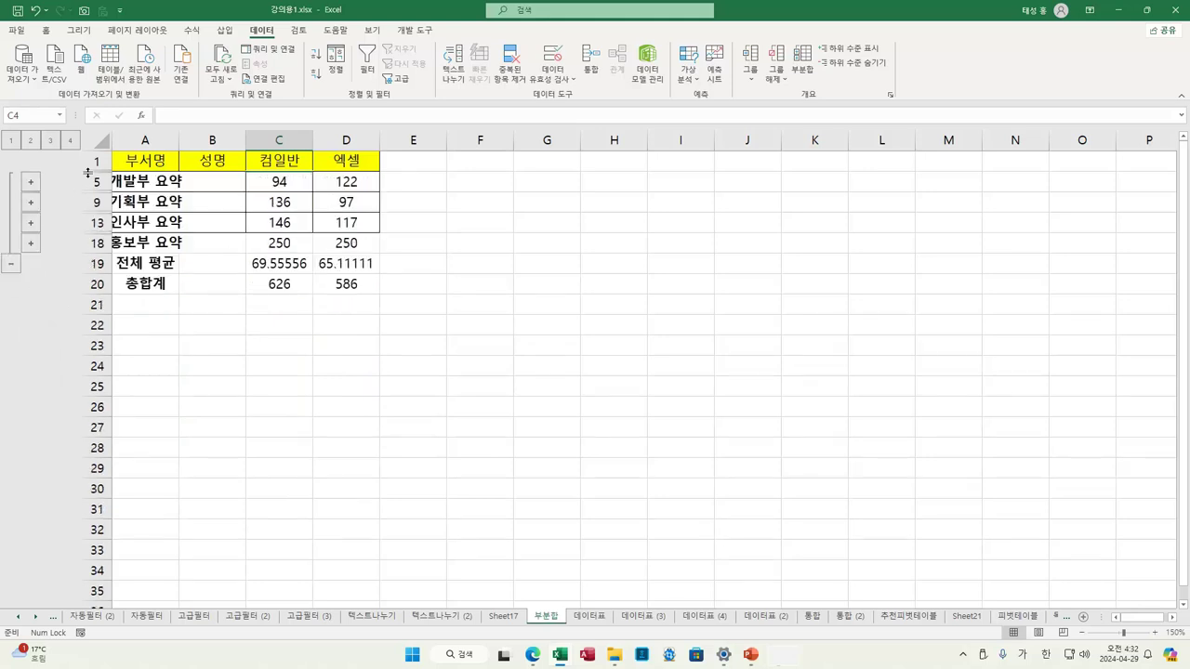
click(31, 244)
click(33, 223)
click(35, 203)
click(32, 183)
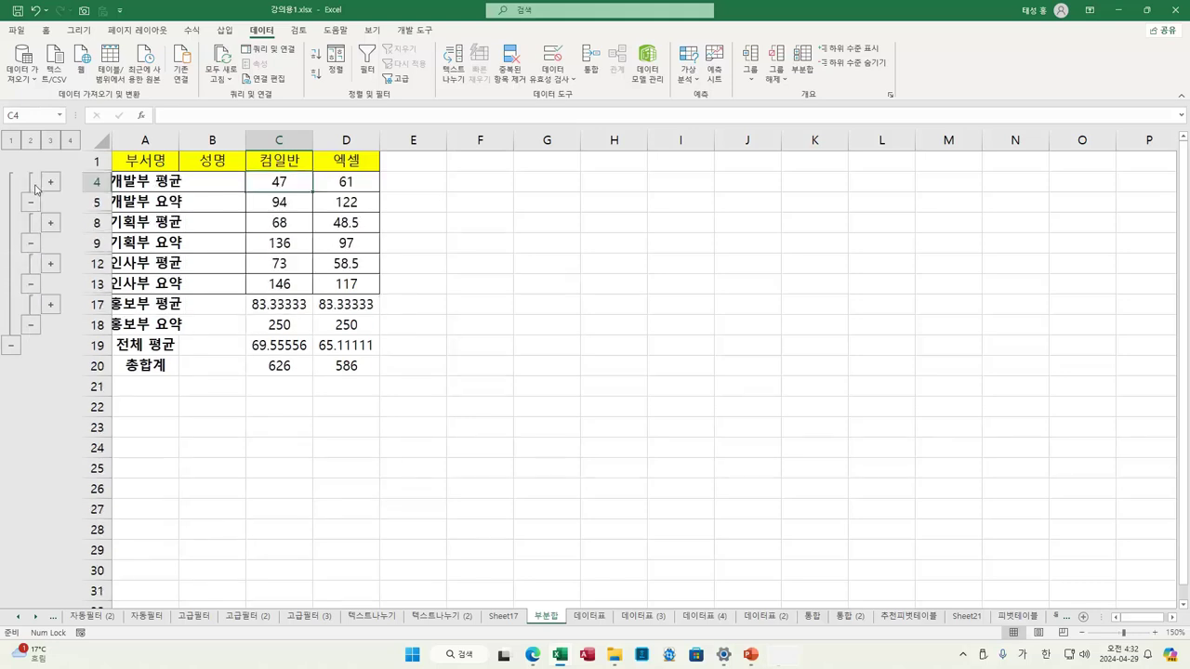
Show outline levels 1, 2, 3 and 4 in turn, ending with all detail rows displayed.
click(11, 141)
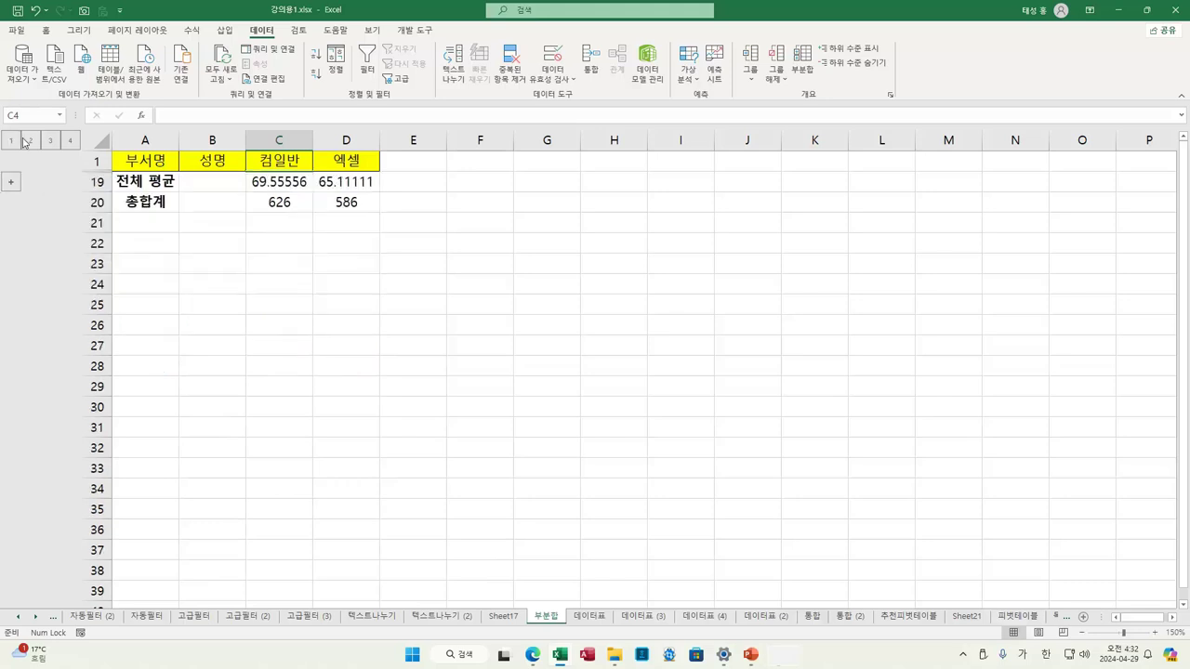
click(29, 140)
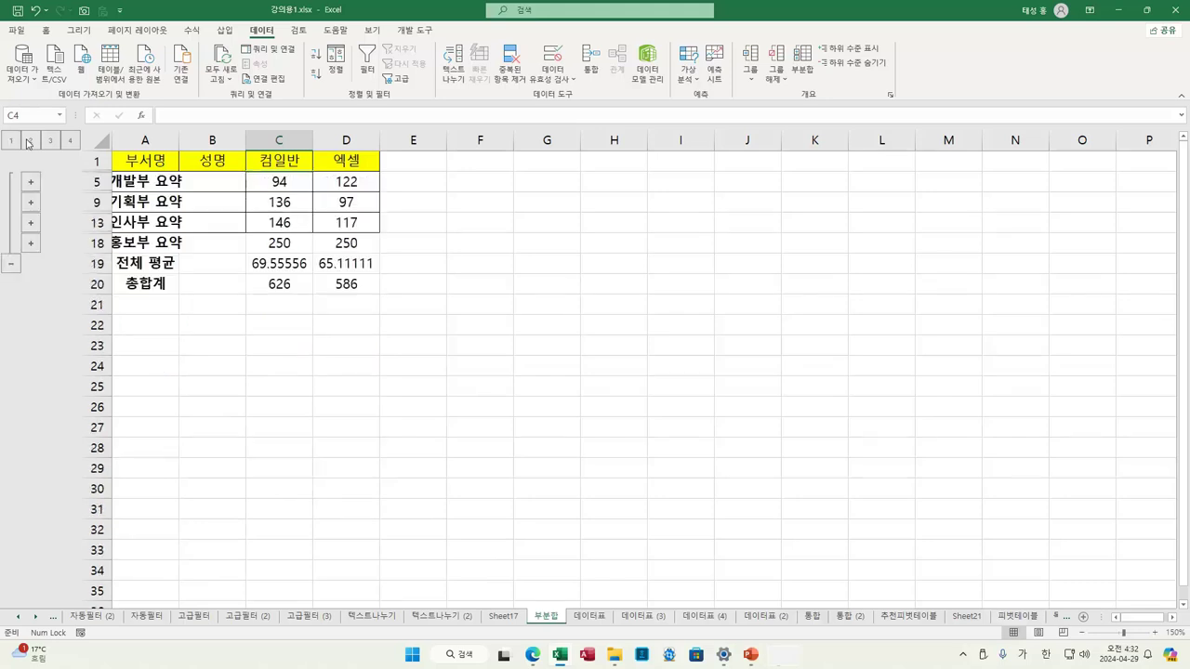
click(50, 140)
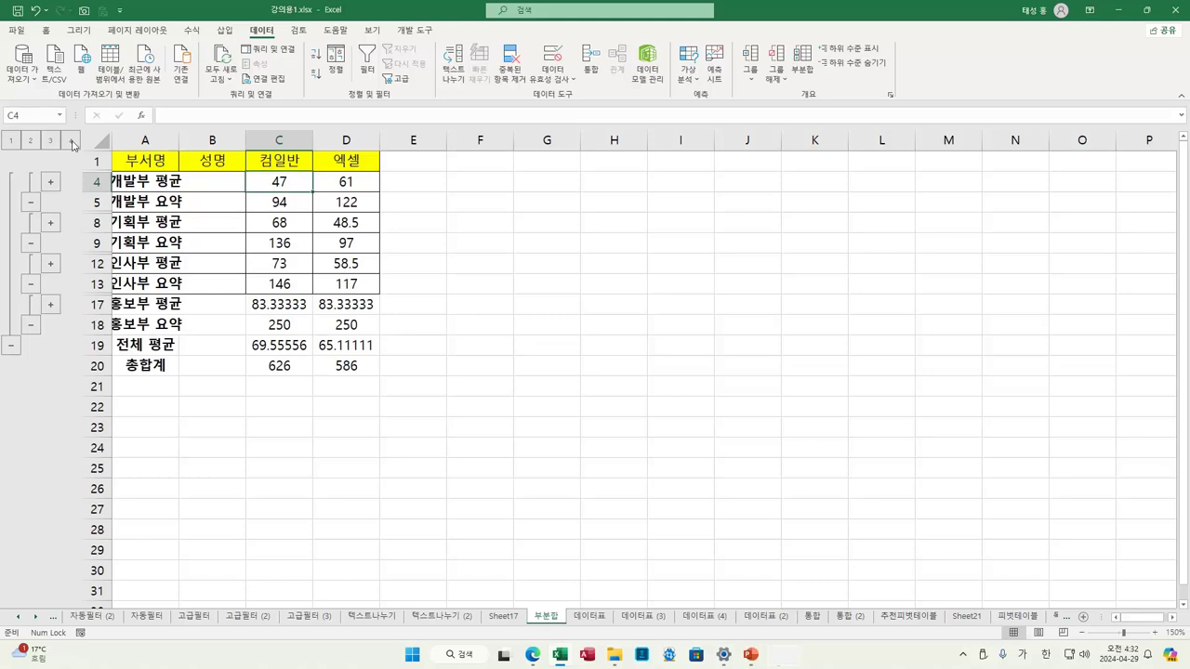
click(70, 141)
Remove all subtotals from the 부서명 table using the 부분합 settings.
click(223, 279)
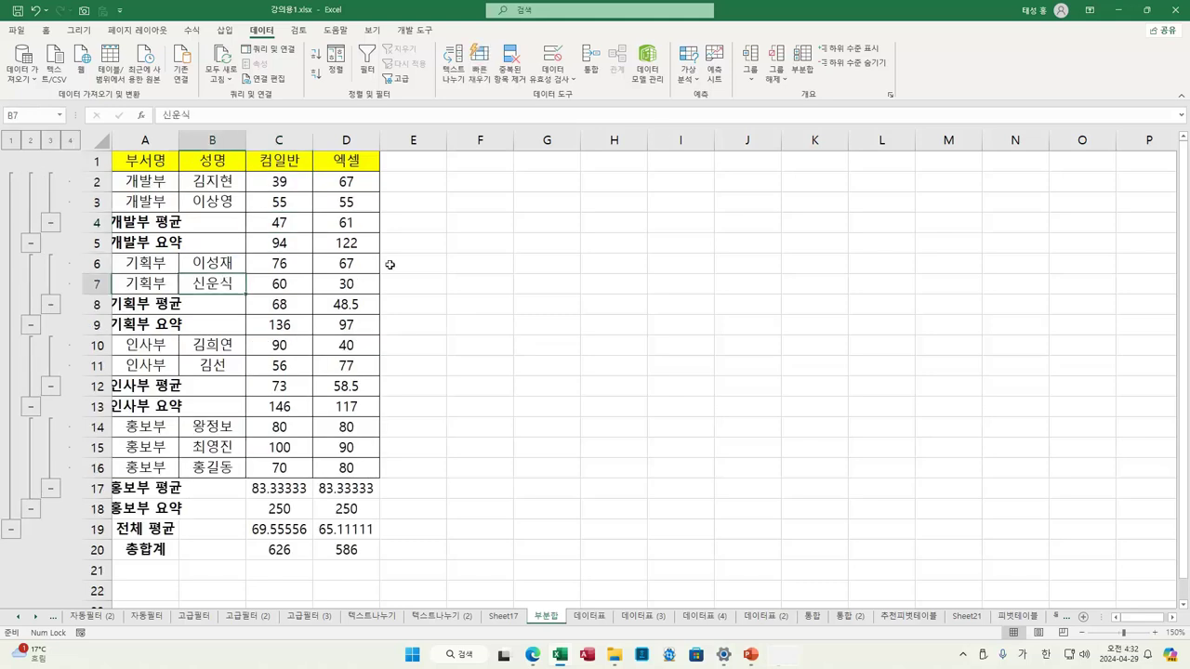
click(801, 64)
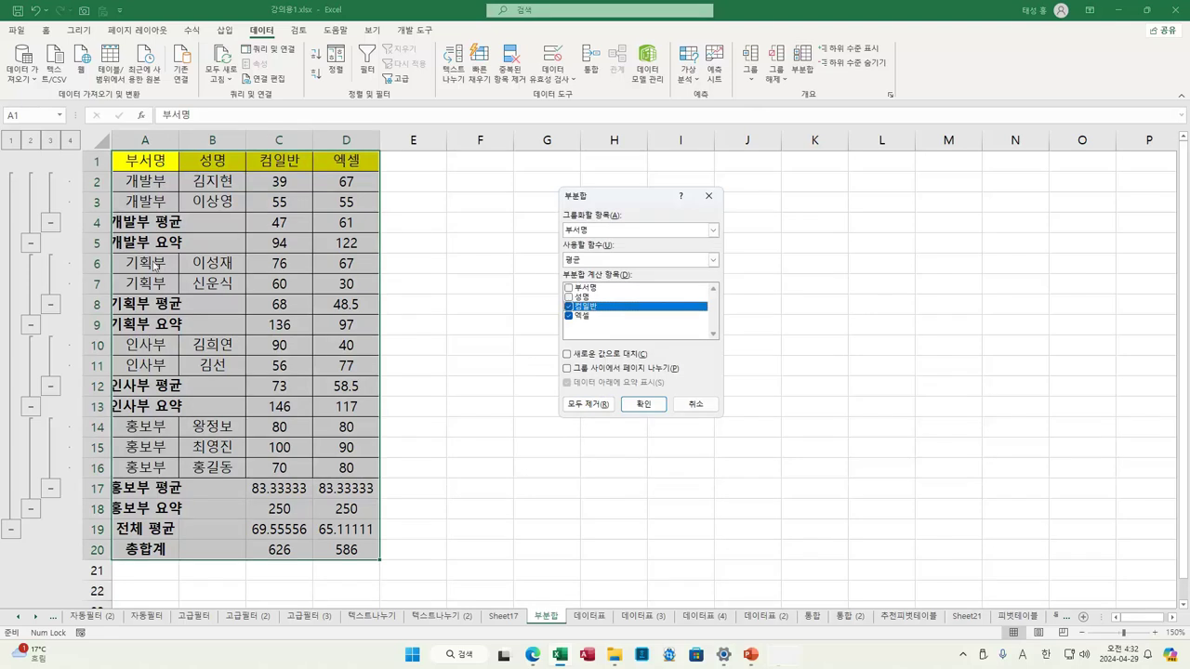
click(598, 405)
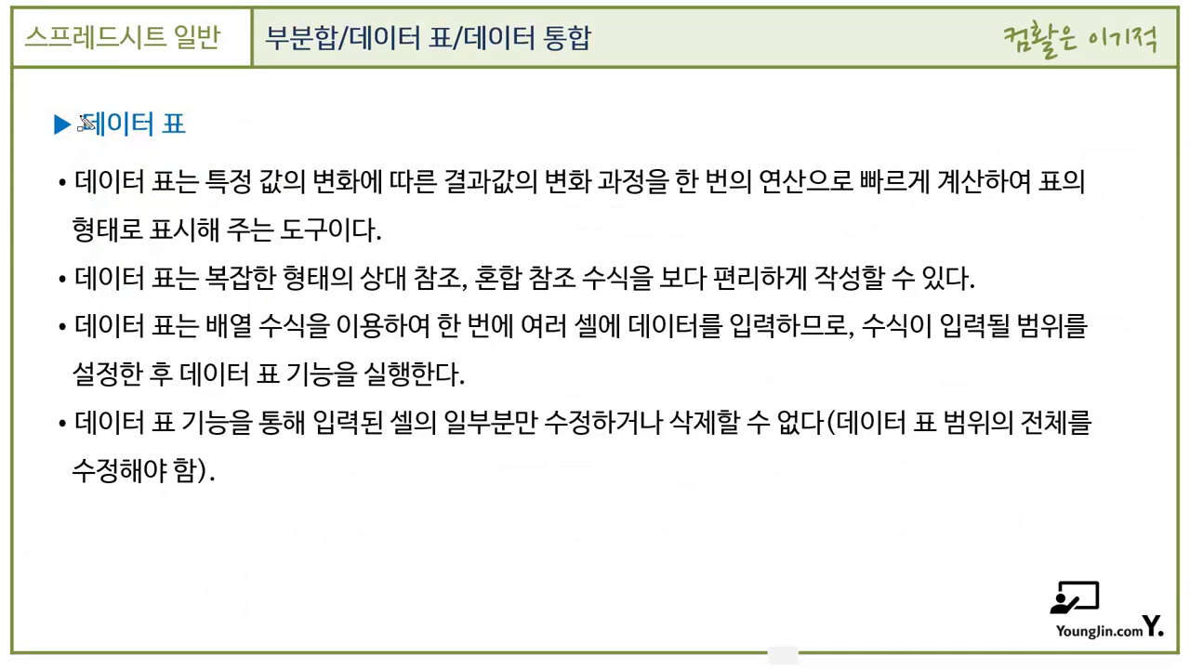
mouse_move(74, 106)
mouse_down()
mouse_move(140, 136)
mouse_move(190, 140)
mouse_up()
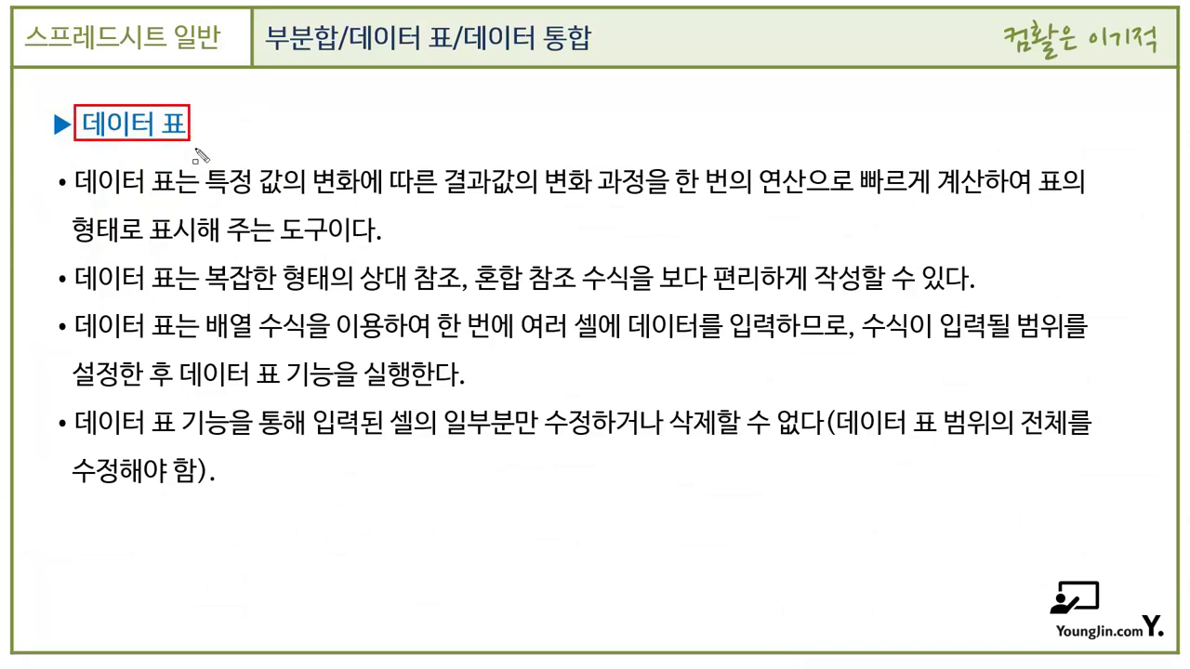
mouse_move(207, 182)
mouse_down()
mouse_move(602, 200)
mouse_move(978, 197)
mouse_up()
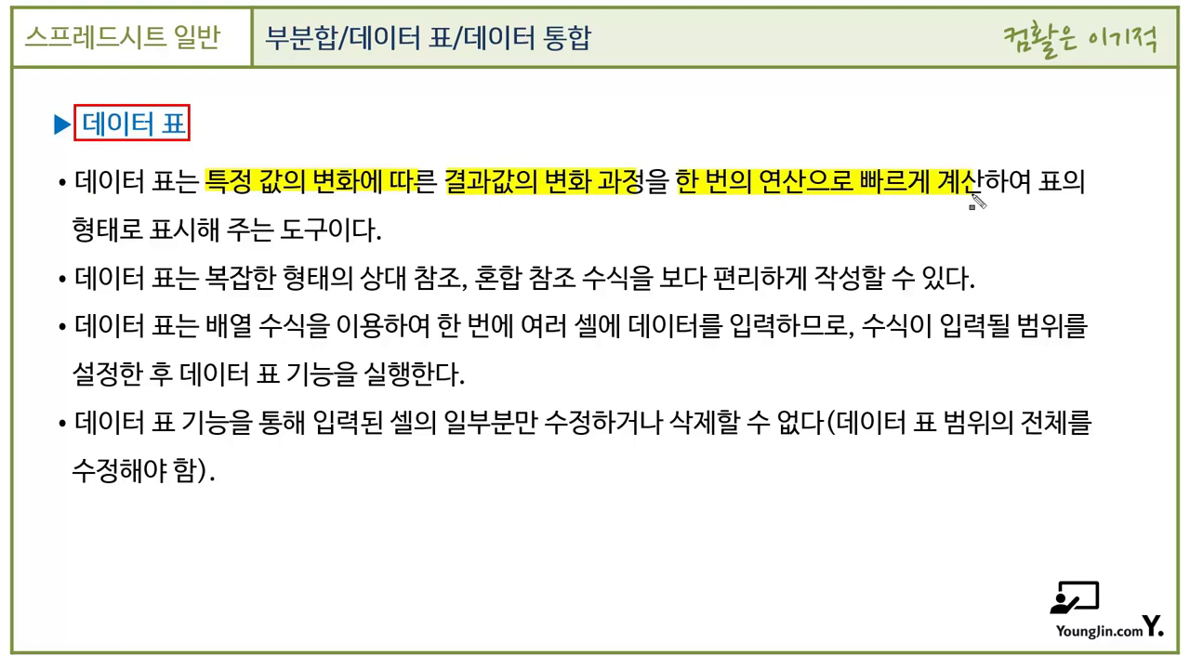
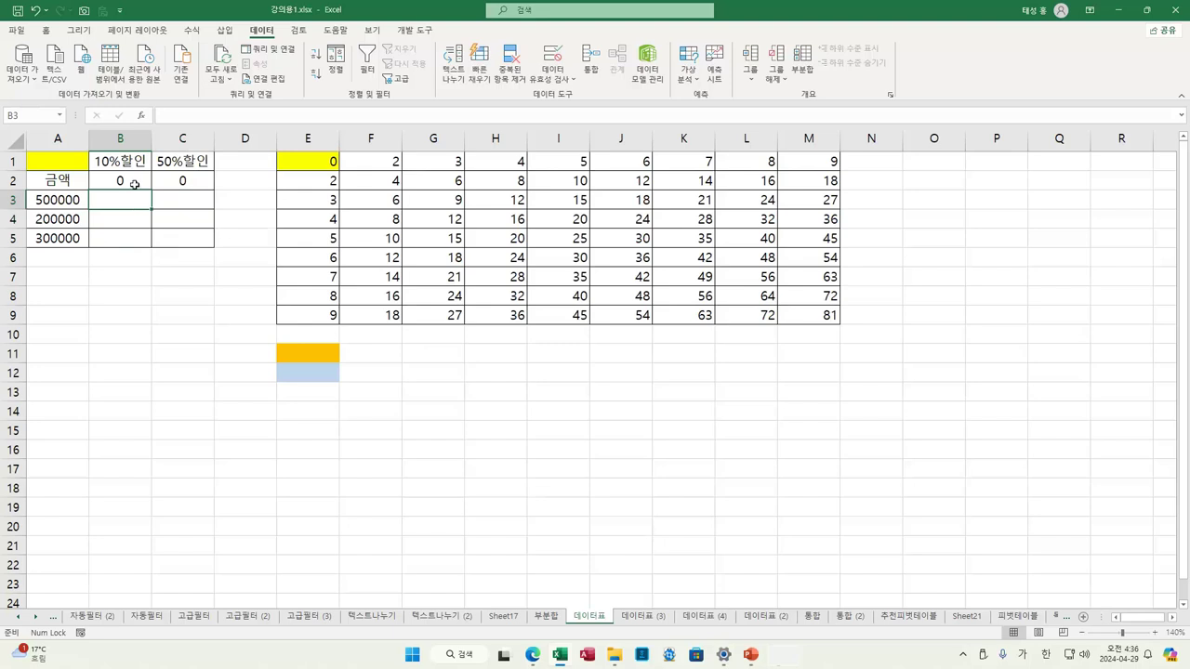
Inspect the 10%할인 formula in B2 and the 50%할인 formula in C2.
key(F2)
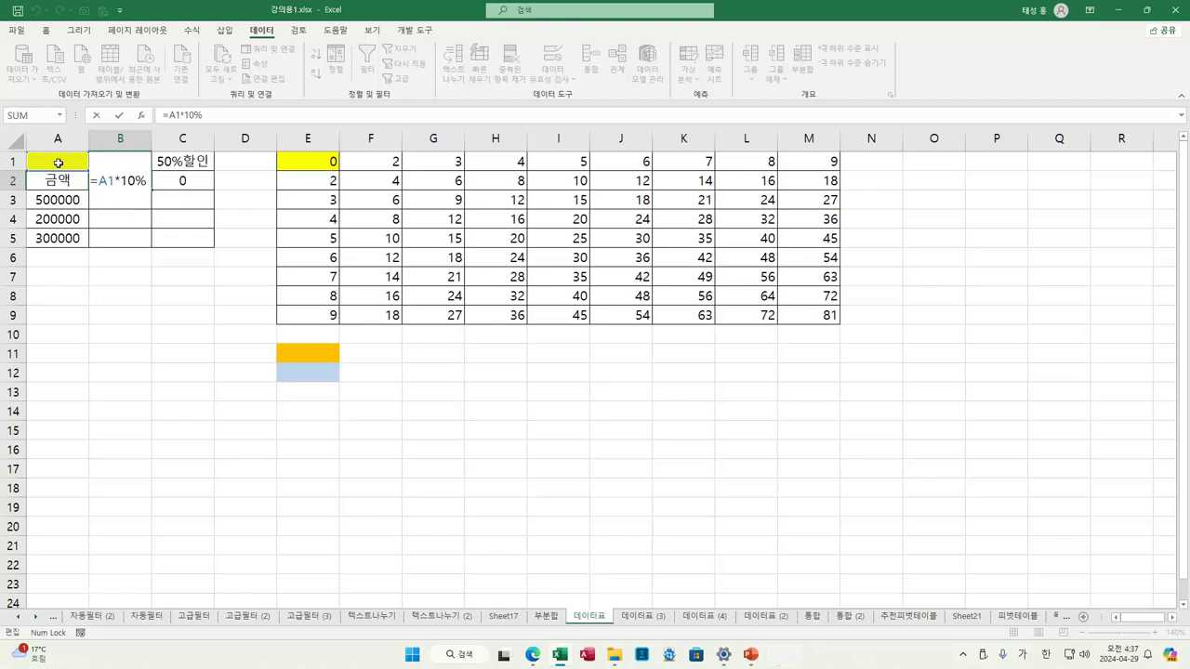
key(Tab)
key(F2)
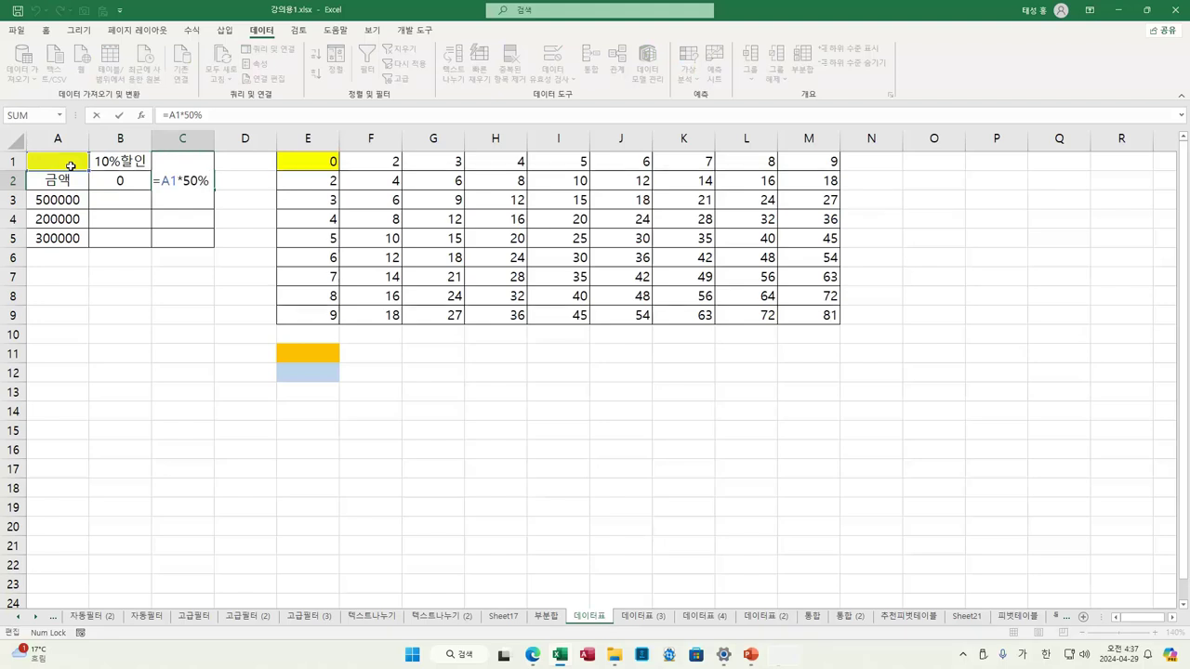
key(ctrl+Return)
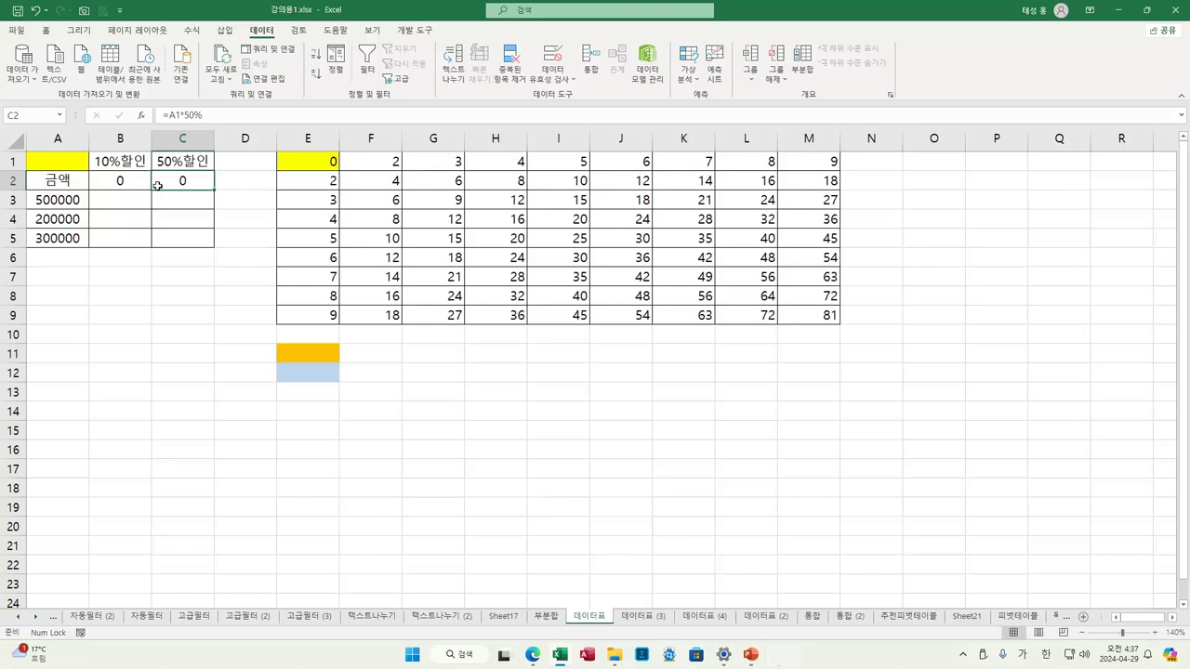
Examine how the 금액 values in A3:A5 relate to the discount columns and the formulas in B2 and C2.
click(76, 203)
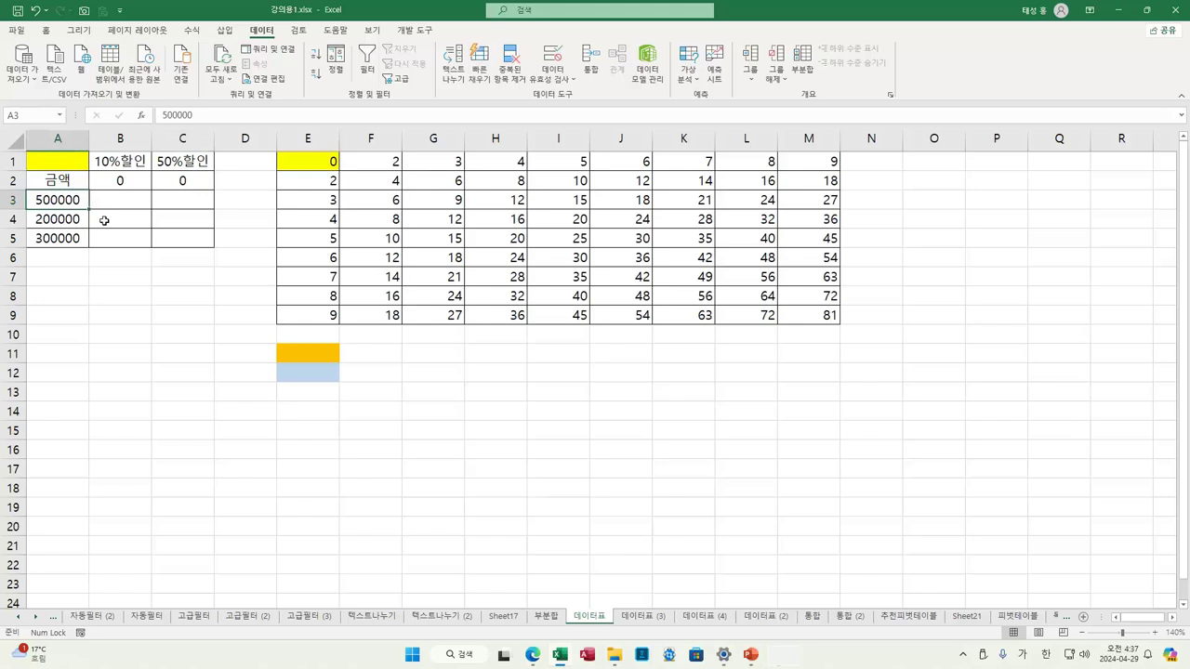
click(121, 203)
click(185, 165)
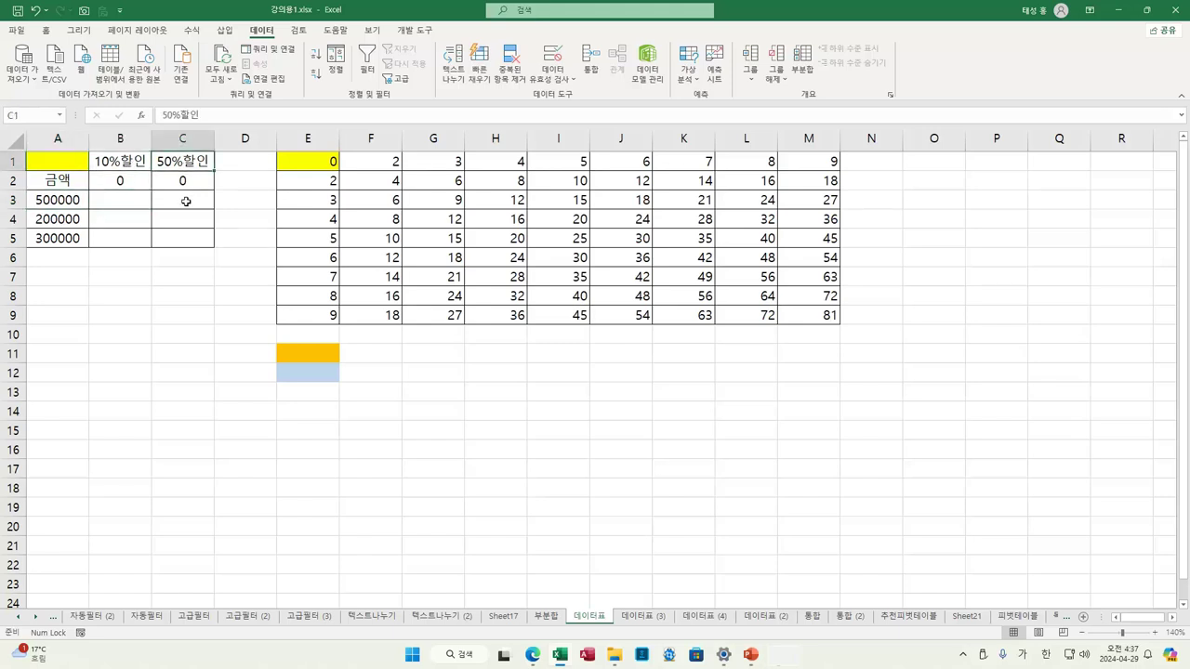
click(186, 201)
click(76, 201)
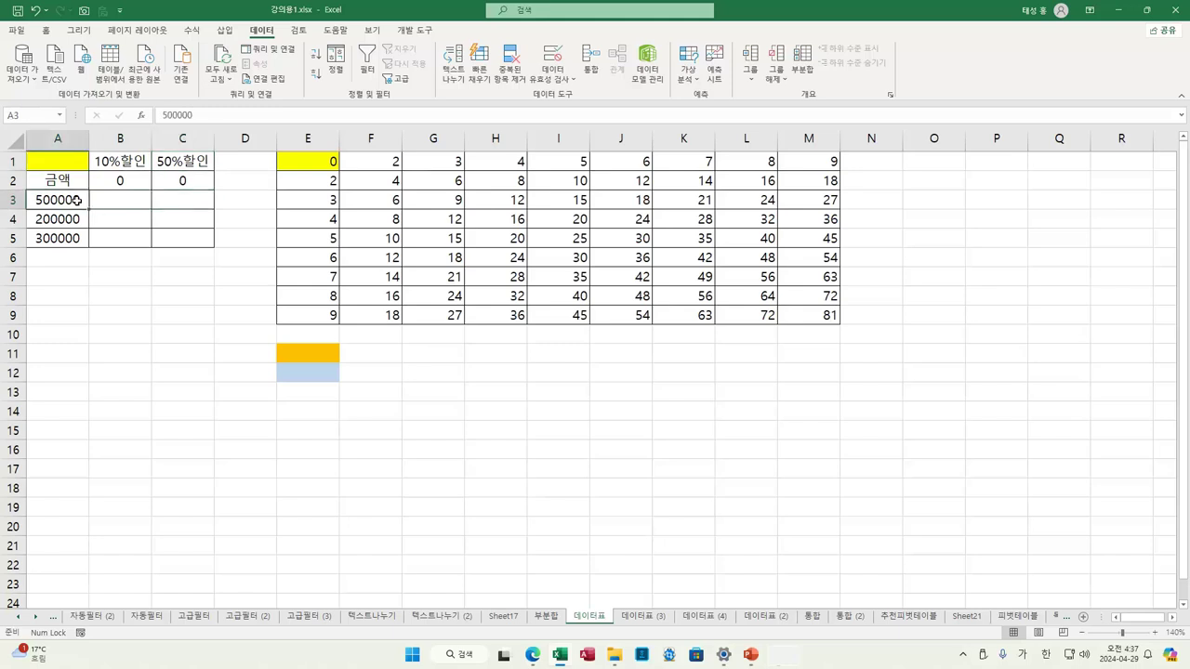
click(80, 218)
click(80, 238)
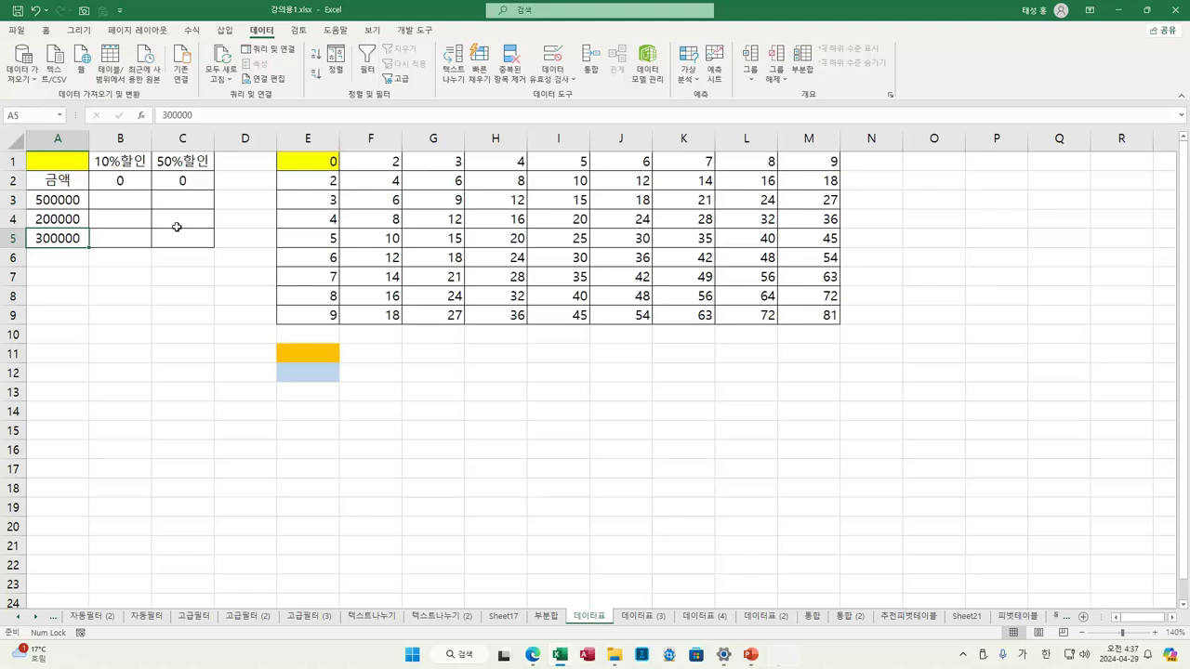
click(134, 182)
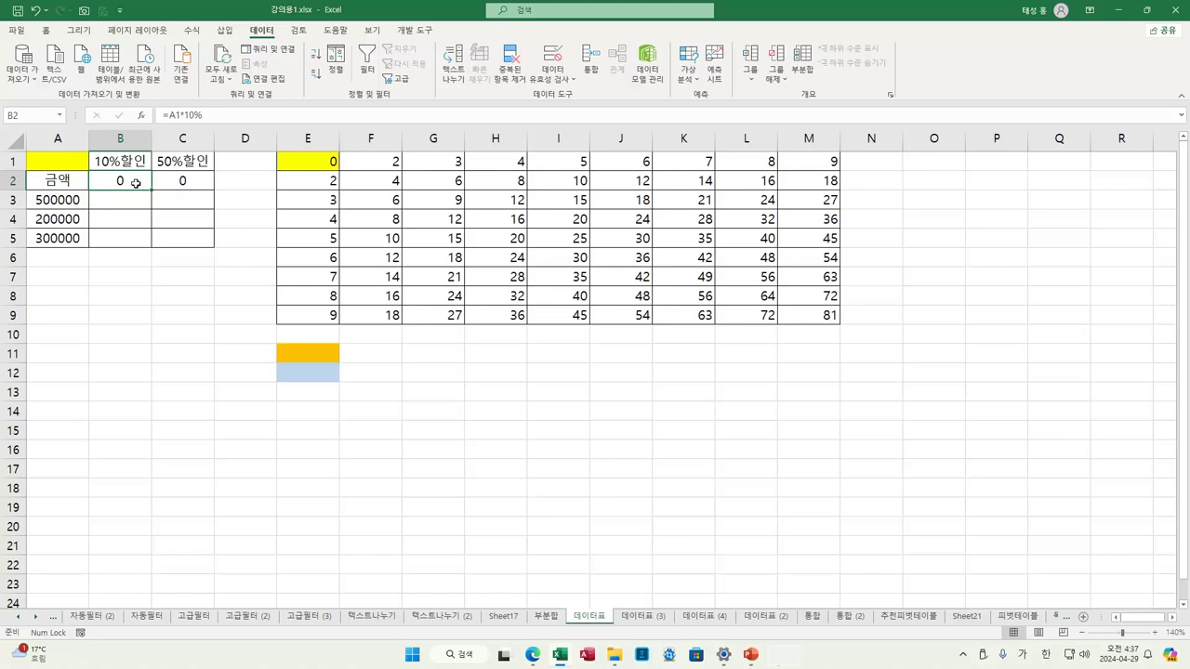
click(186, 182)
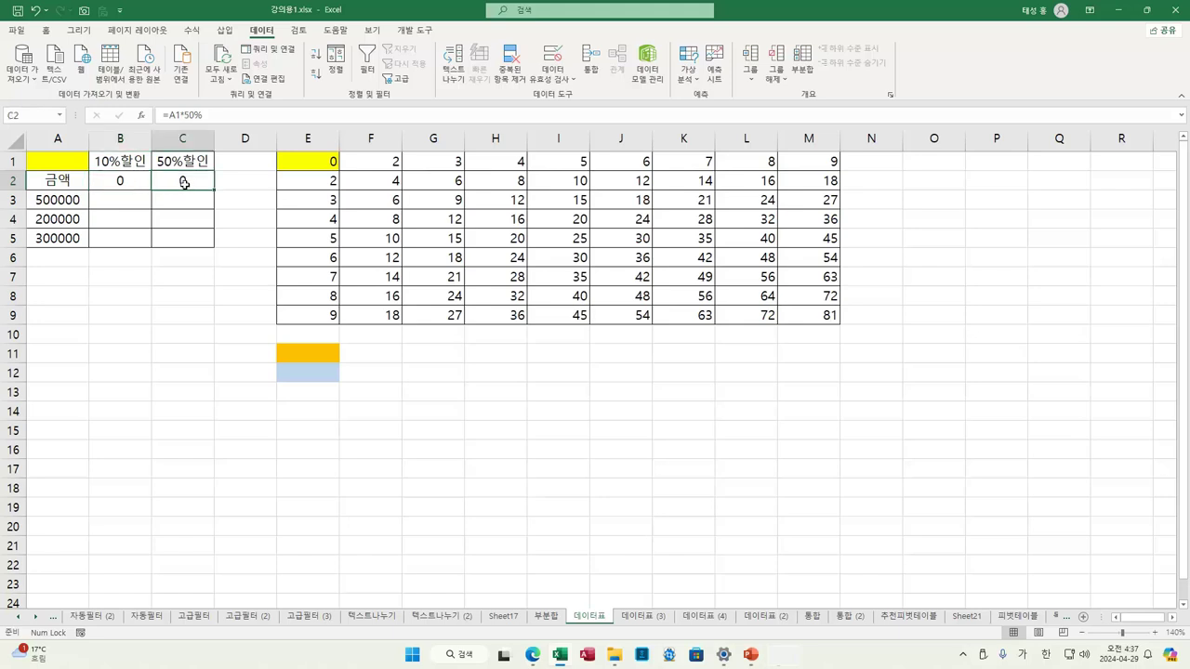
Open the data table settings for the range A2:C5 and move the dialog just below the 금액 table.
drag(54, 182, 171, 235)
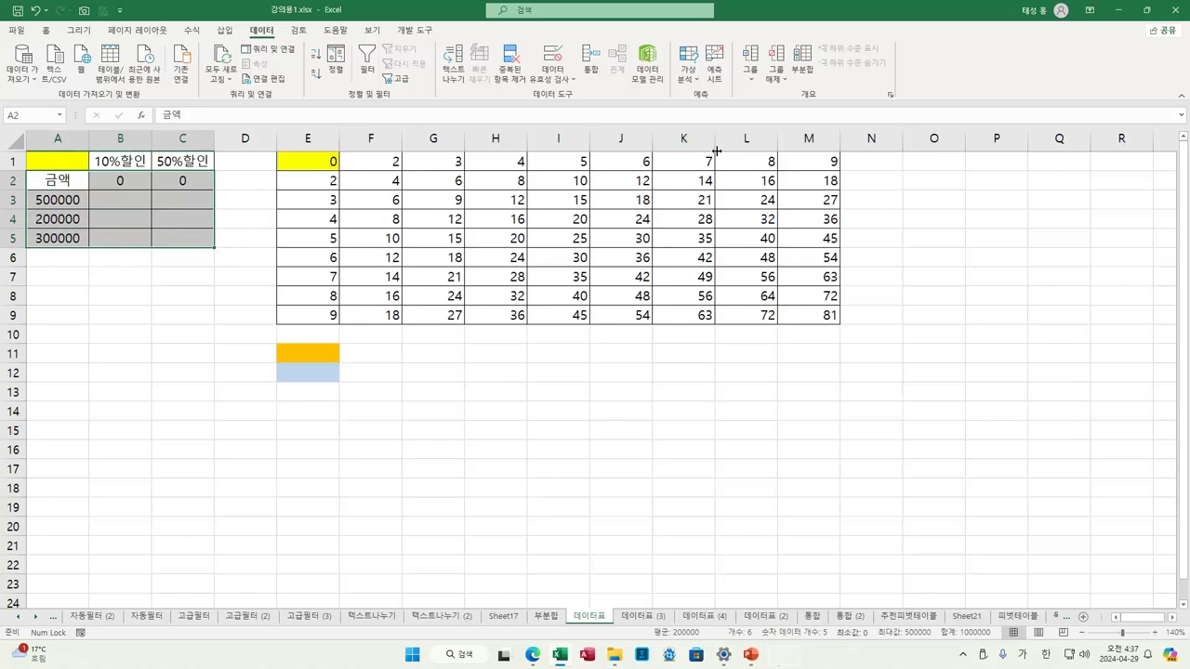
click(689, 83)
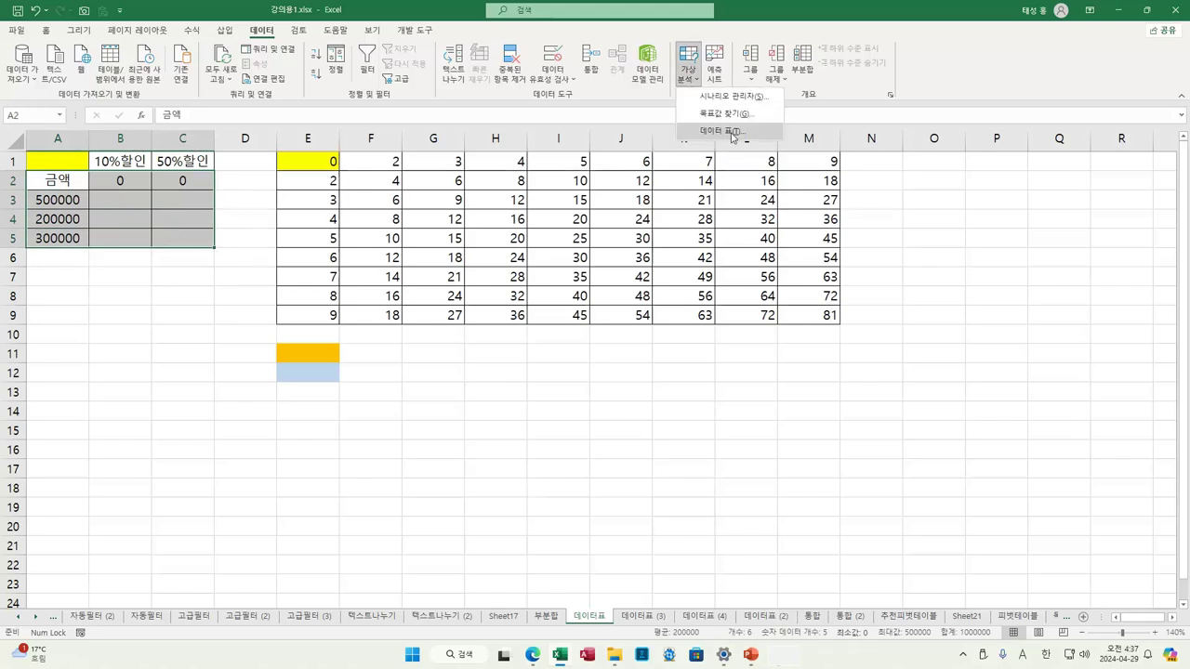
click(723, 131)
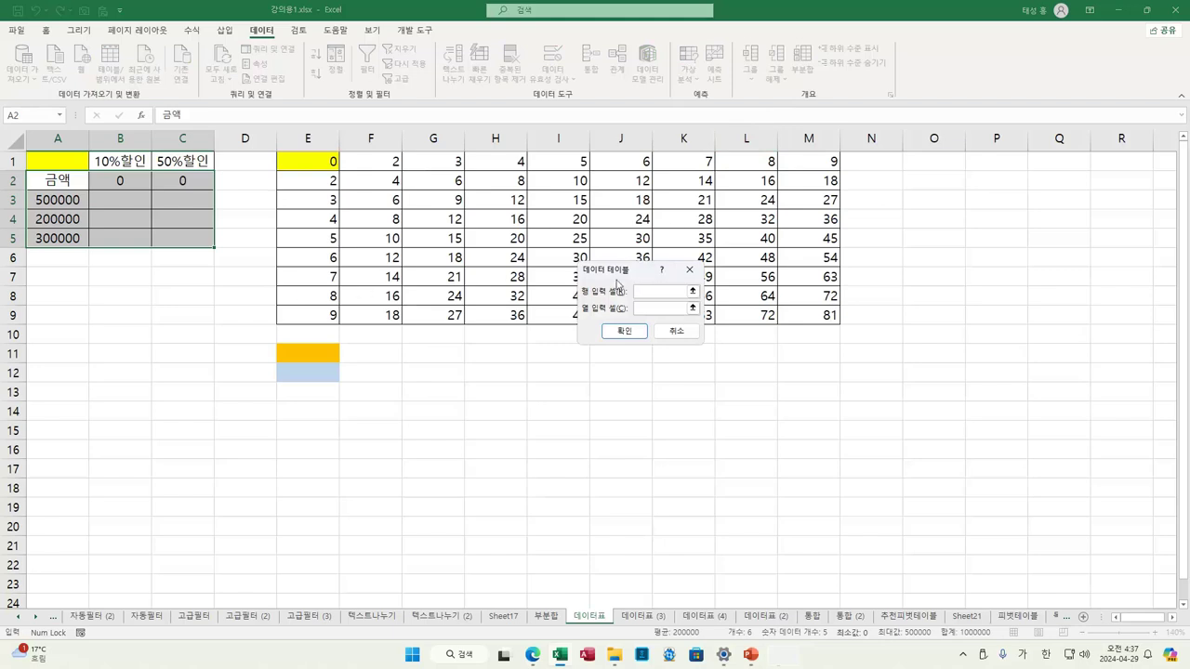
drag(637, 276, 182, 277)
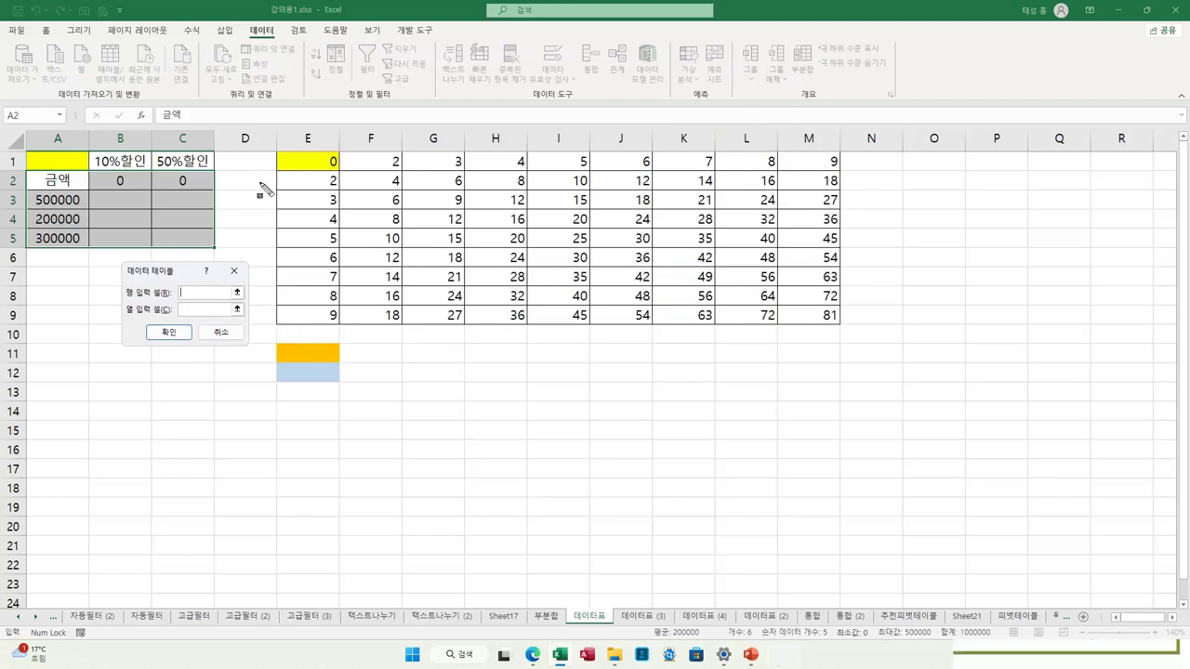
drag(124, 270, 173, 271)
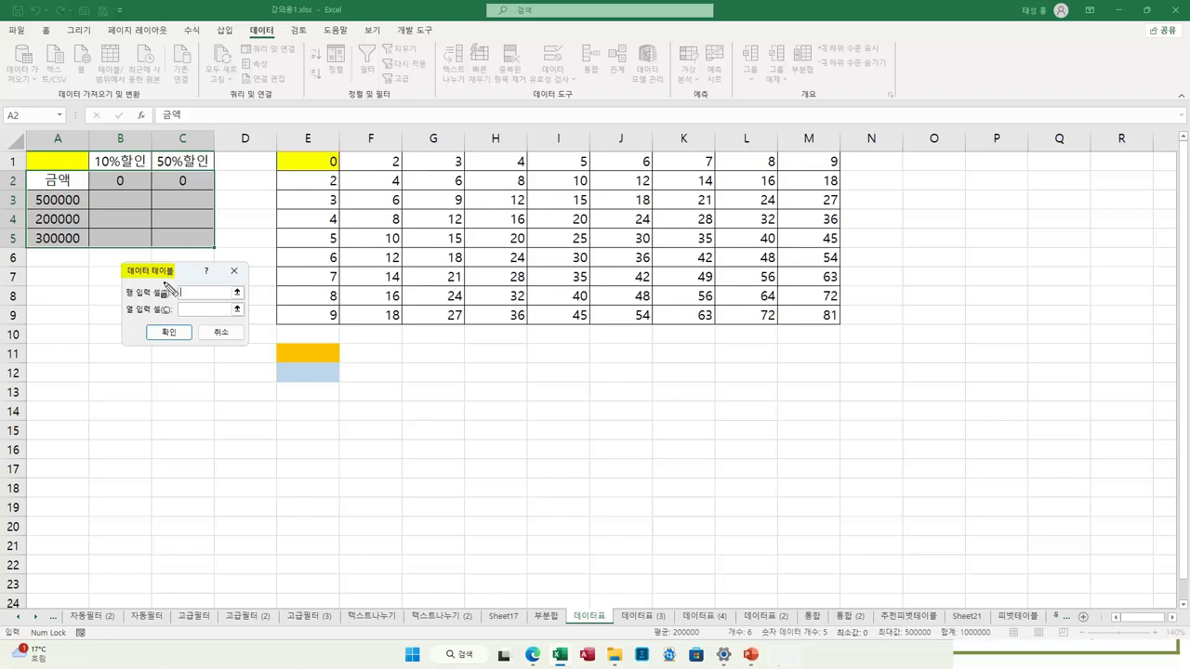
drag(124, 264, 174, 278)
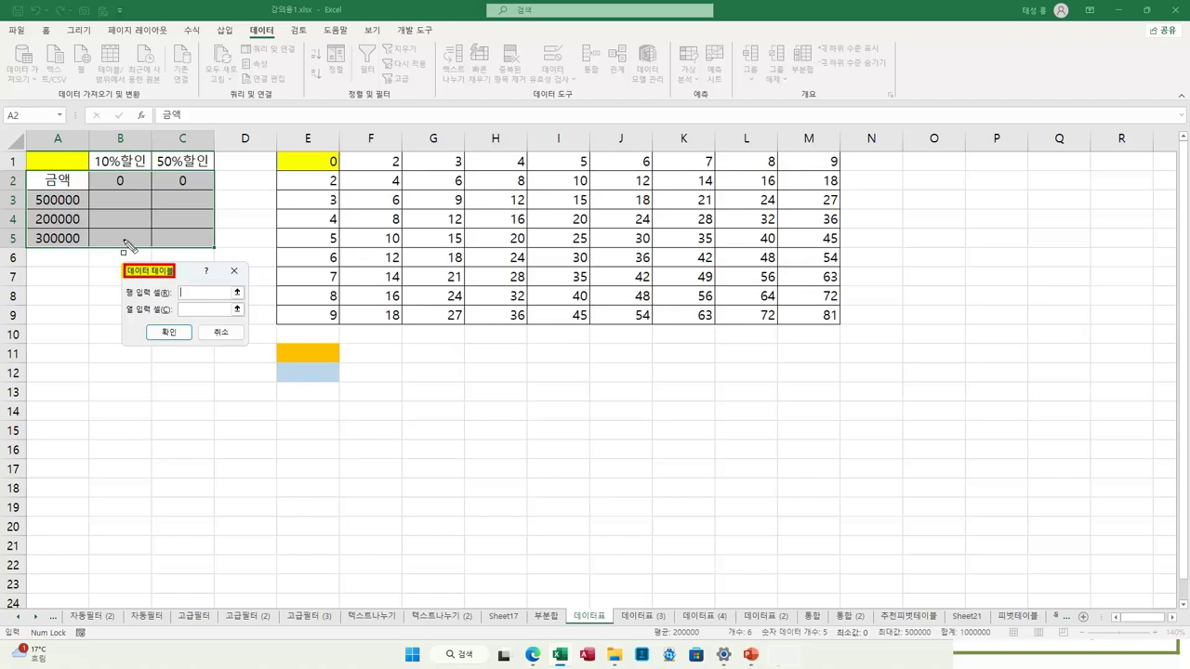
drag(109, 177, 105, 253)
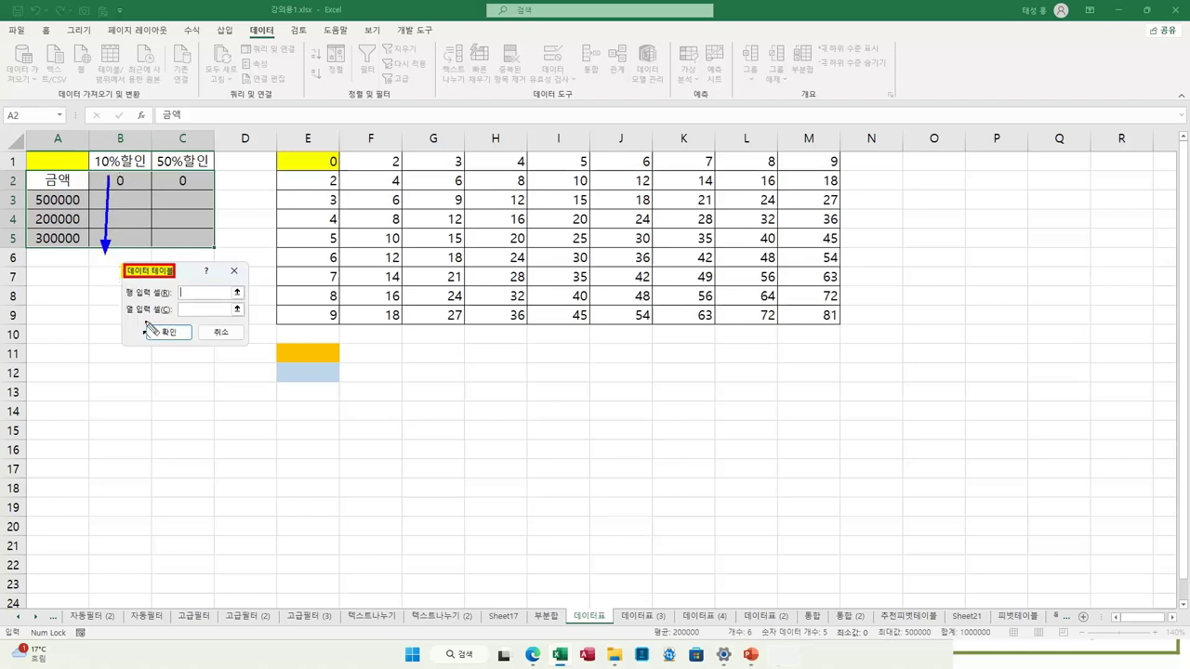
drag(119, 310, 173, 311)
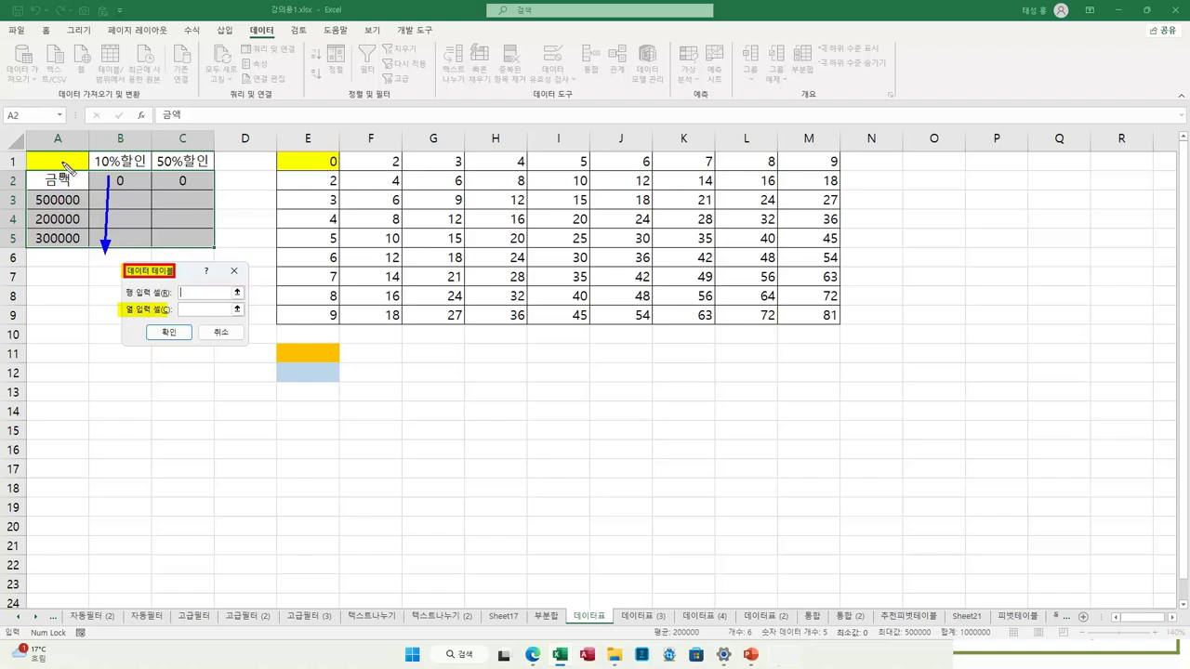
drag(182, 309, 212, 309)
key(Escape)
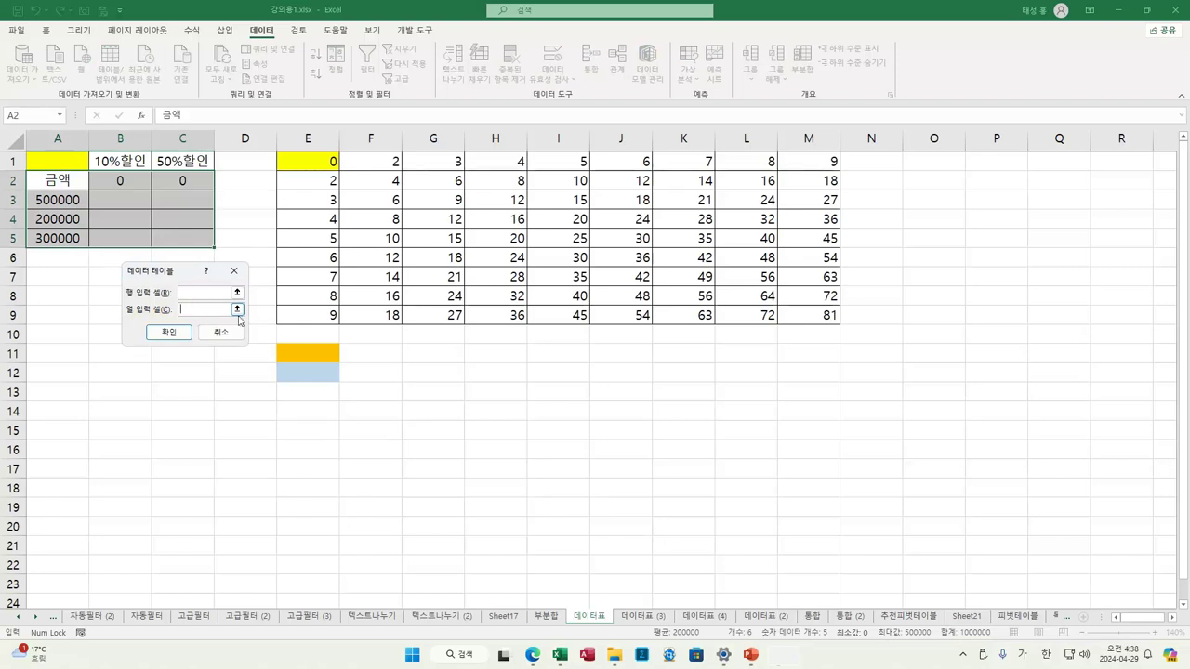
Set the column input cell to $A$1 and create the one-variable data table for the discount amounts.
click(237, 308)
click(67, 162)
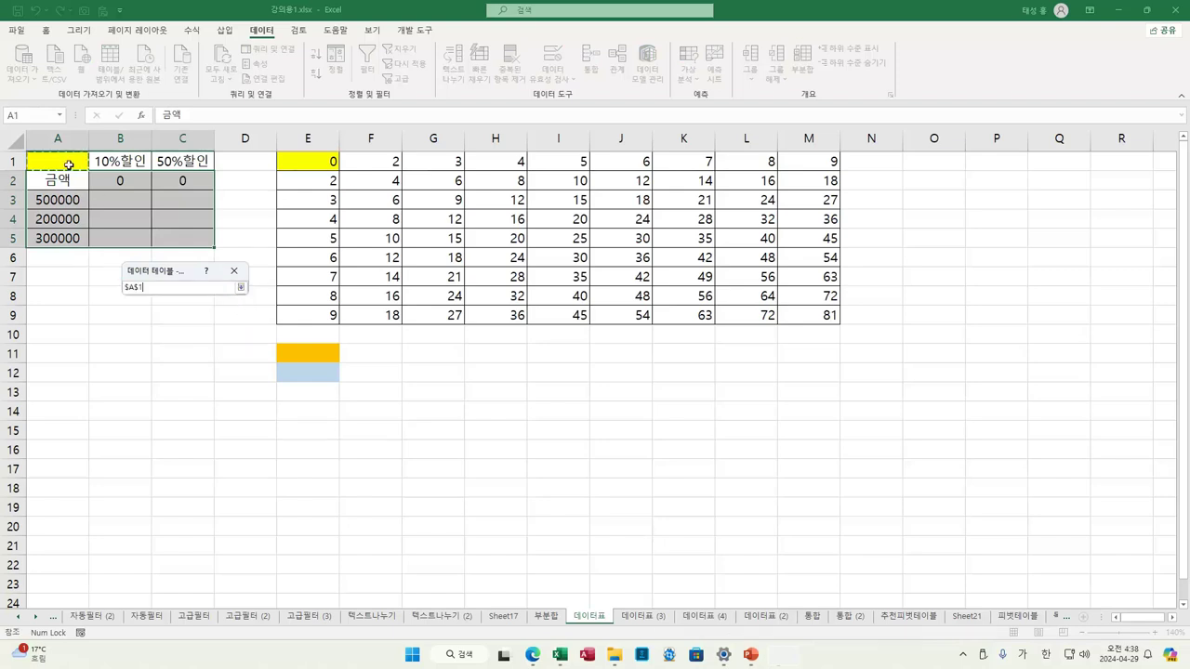
click(241, 287)
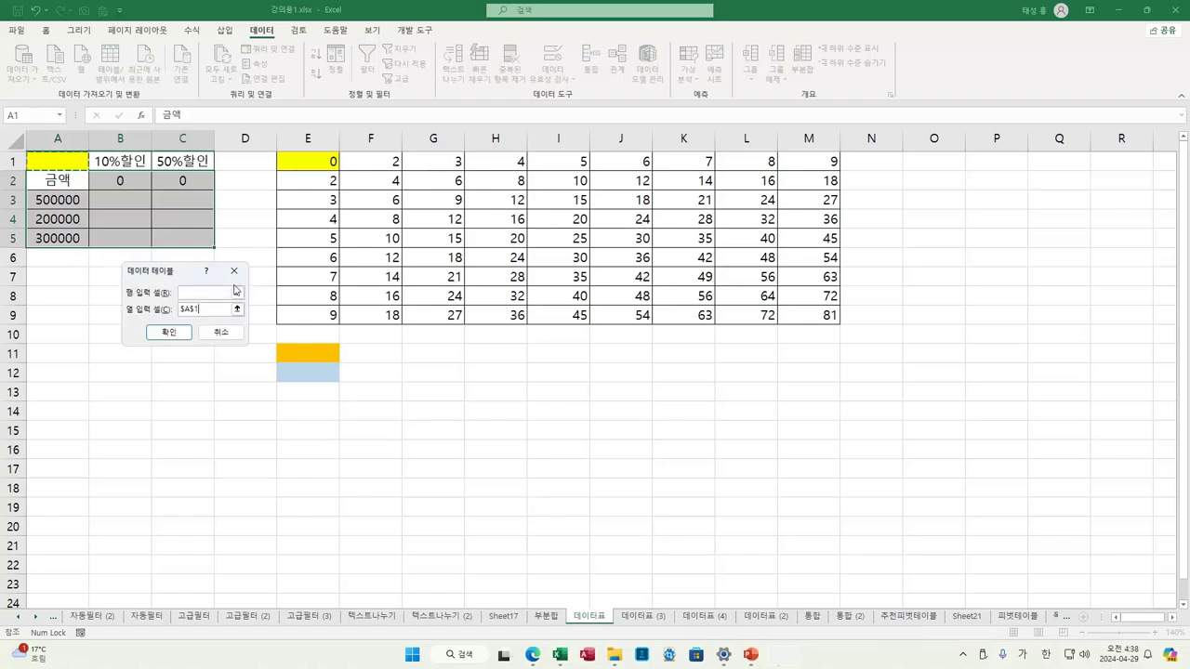
click(173, 332)
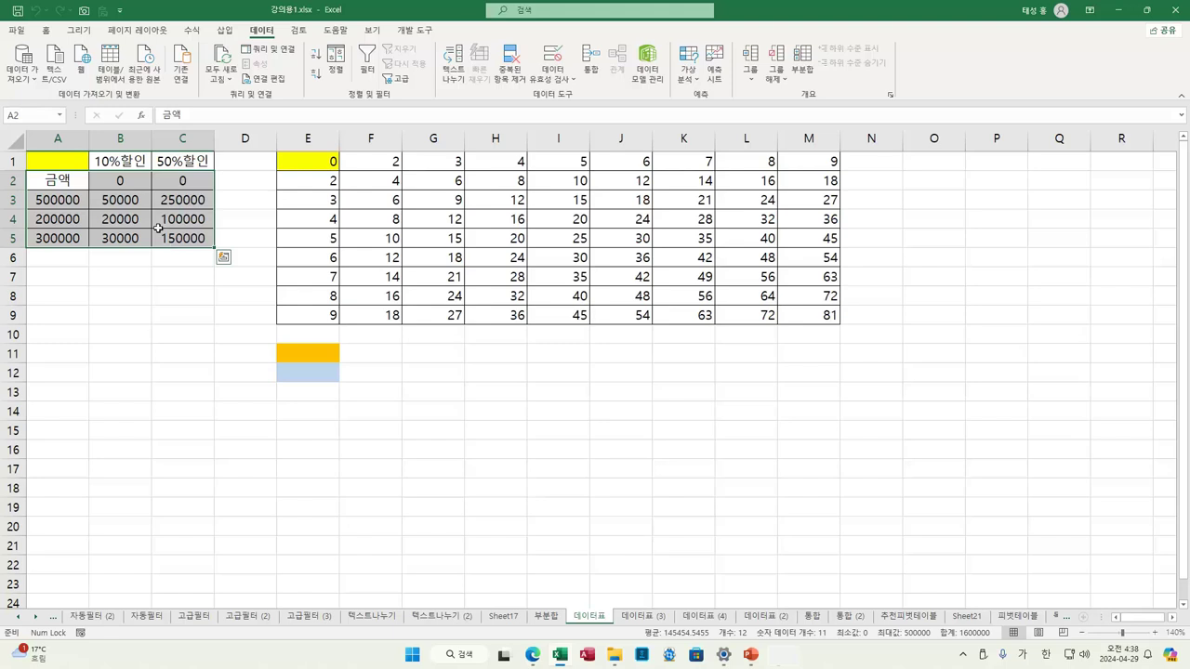
click(142, 182)
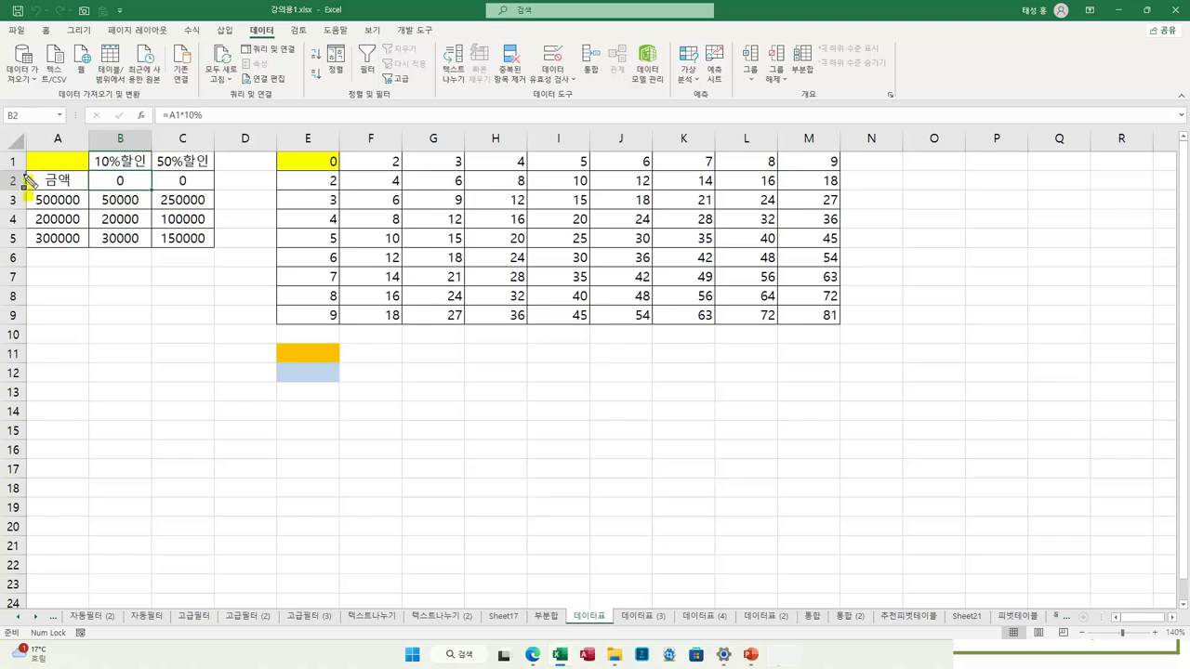
mouse_move(31, 200)
mouse_down()
mouse_move(32, 165)
mouse_move(51, 159)
mouse_move(41, 162)
mouse_up()
drag(127, 191, 119, 177)
mouse_move(78, 223)
mouse_down()
mouse_move(91, 197)
mouse_move(73, 171)
mouse_move(84, 173)
mouse_up()
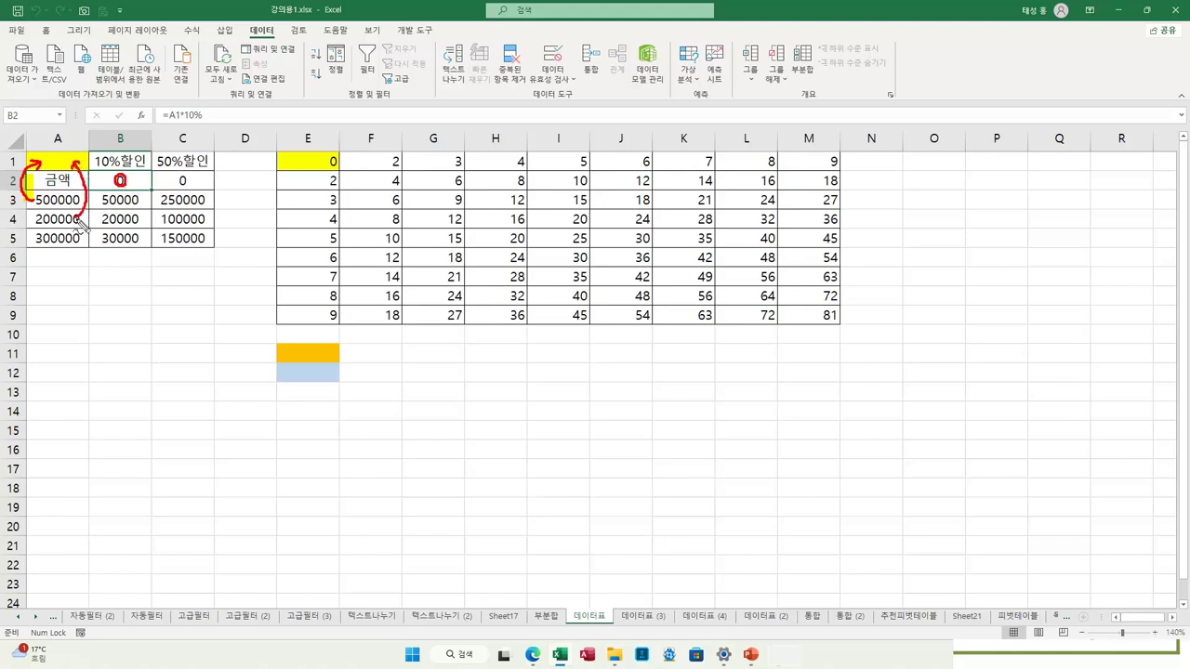
mouse_move(58, 239)
mouse_down()
mouse_move(39, 217)
mouse_move(46, 169)
mouse_up()
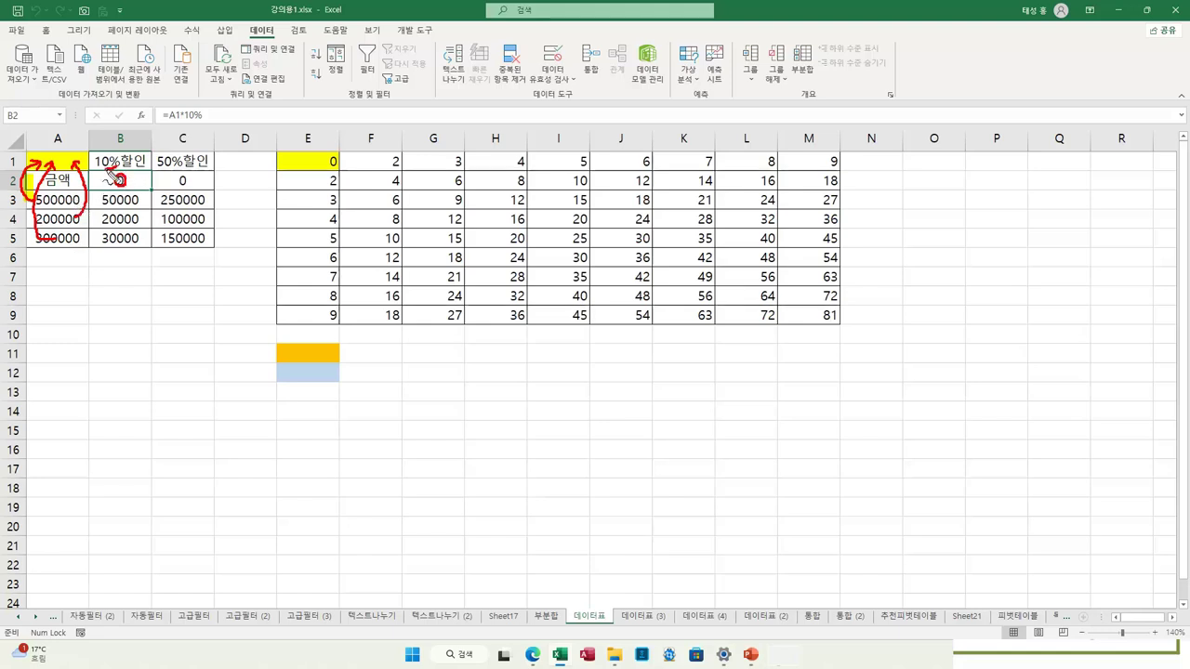
drag(100, 158, 113, 160)
mouse_move(177, 180)
mouse_down()
mouse_move(191, 190)
mouse_move(177, 191)
mouse_move(185, 181)
mouse_up()
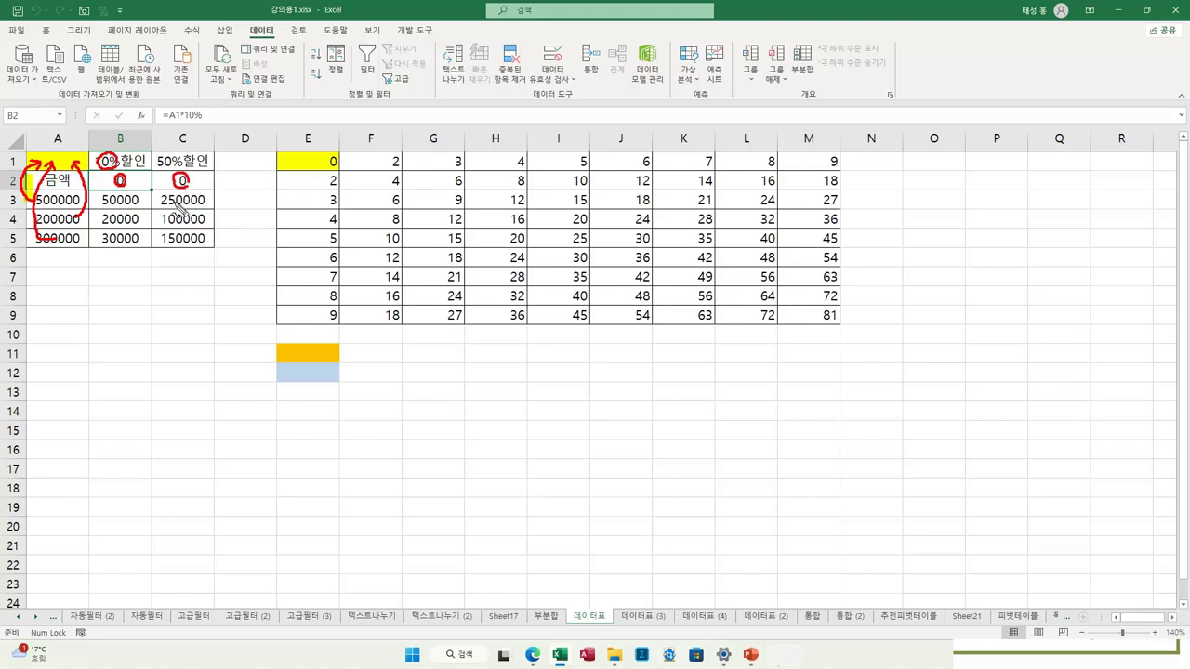
mouse_move(93, 214)
mouse_down()
mouse_move(111, 197)
mouse_move(171, 243)
mouse_move(209, 245)
mouse_up()
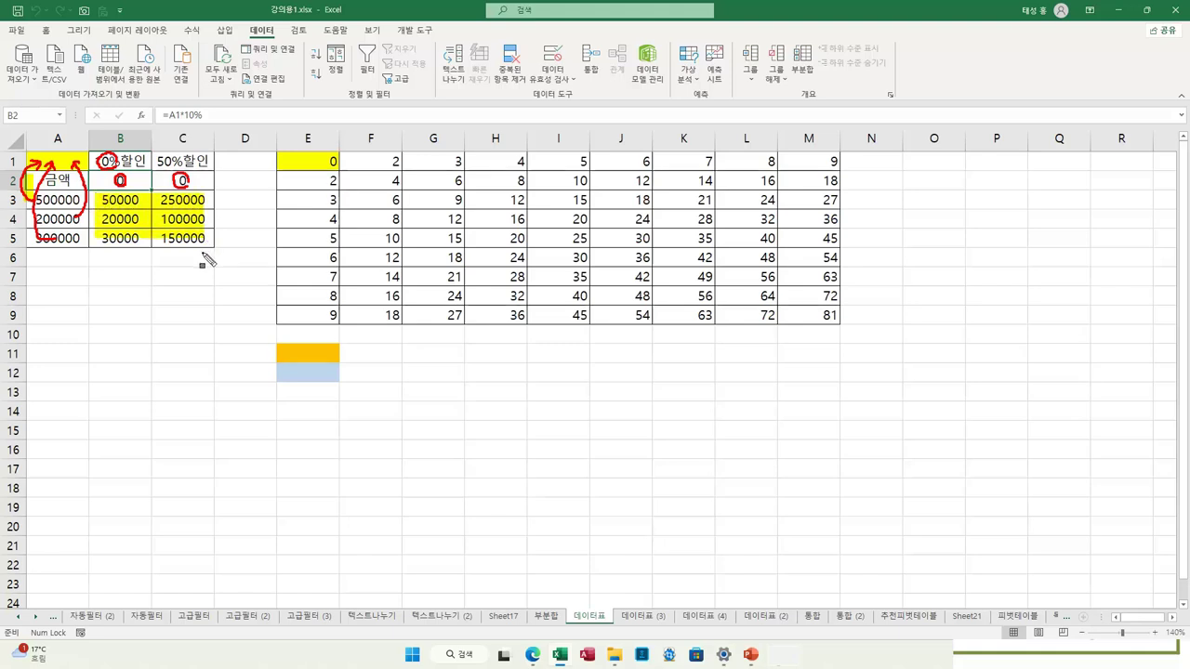
key(Escape)
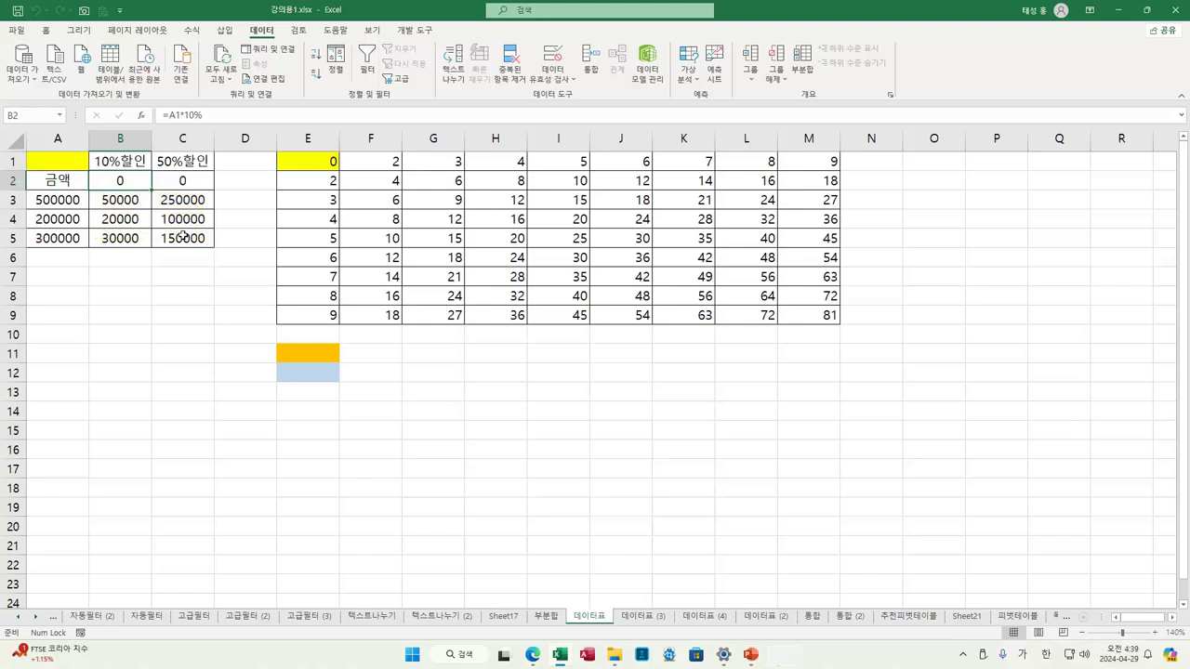
Try to clear only the cells F2:G3 inside the multiplication data table.
click(395, 183)
click(429, 183)
drag(388, 183, 437, 206)
key(Delete)
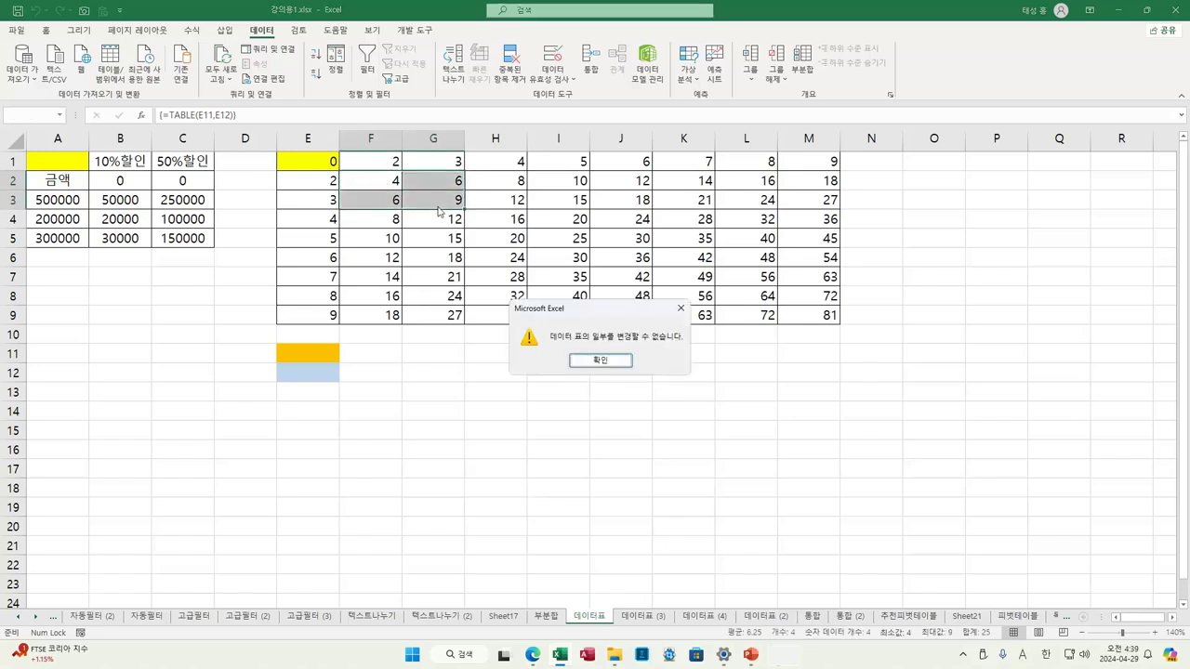
click(600, 360)
Clear the entire result area F2:M9 of the multiplication data table.
click(386, 181)
drag(386, 182, 787, 315)
key(Delete)
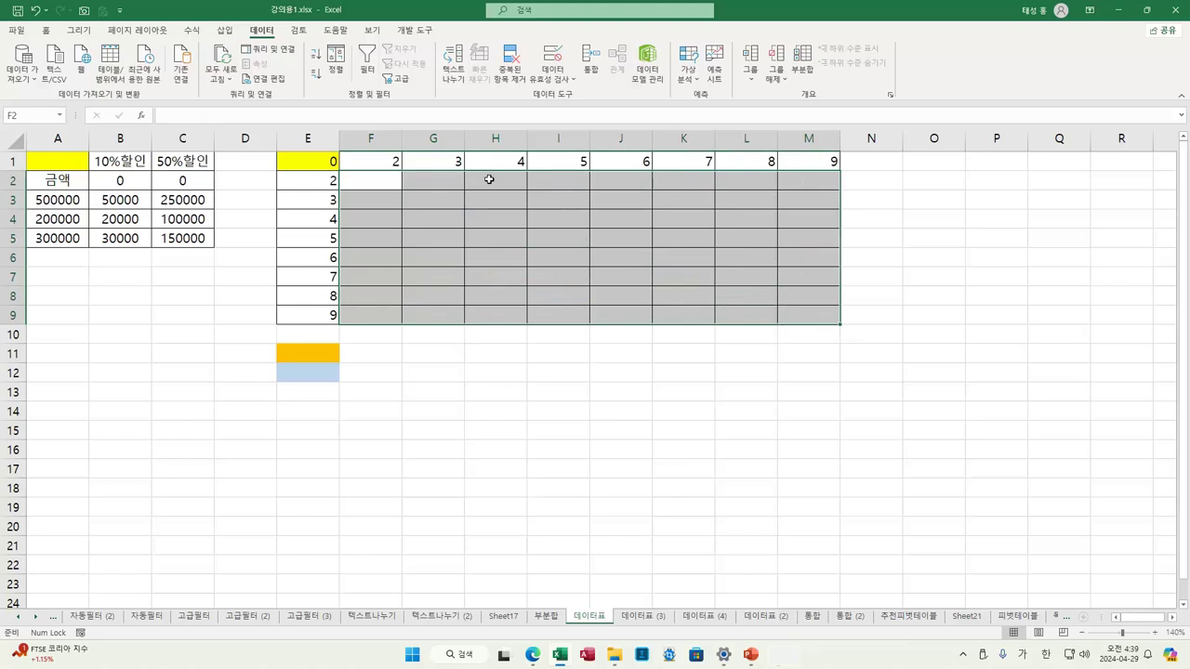
Inspect the formula in E1 and the coloured input cells E11 and E12 it refers to.
click(315, 162)
click(316, 374)
click(310, 357)
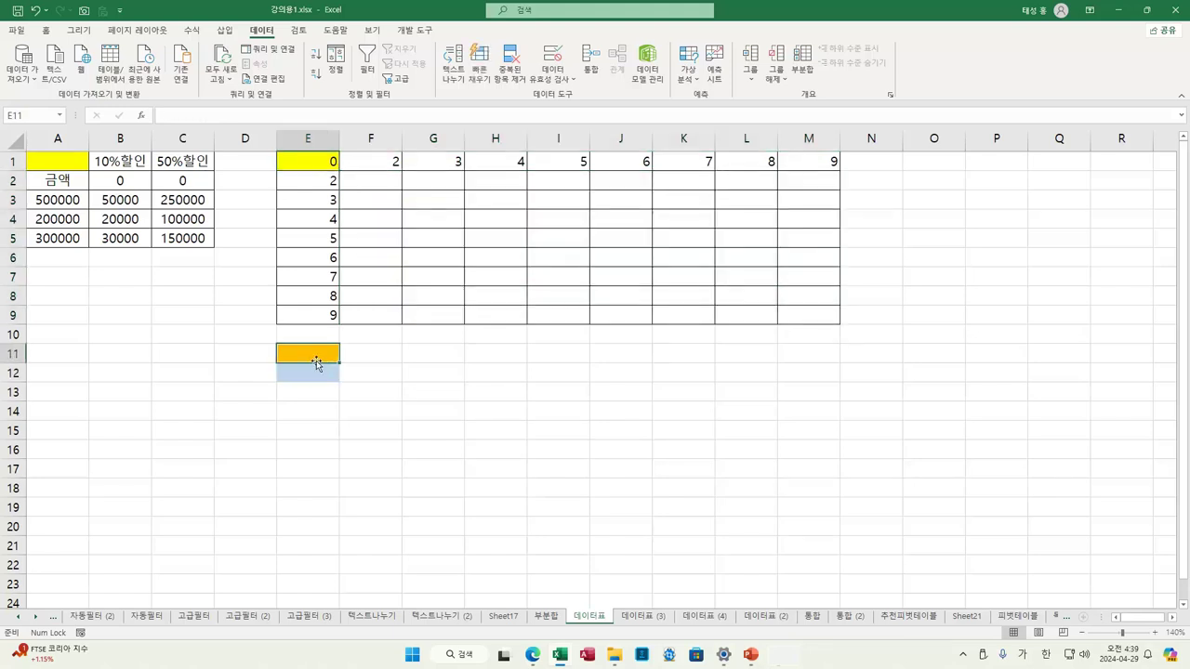
click(320, 372)
click(319, 164)
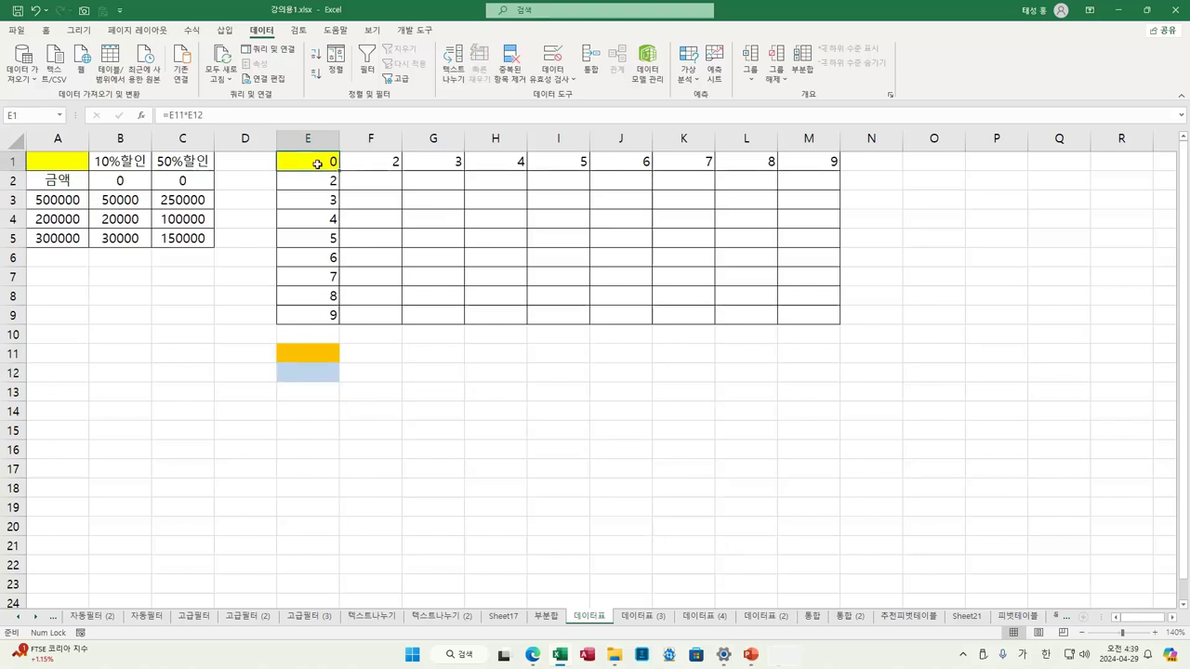
key(F2)
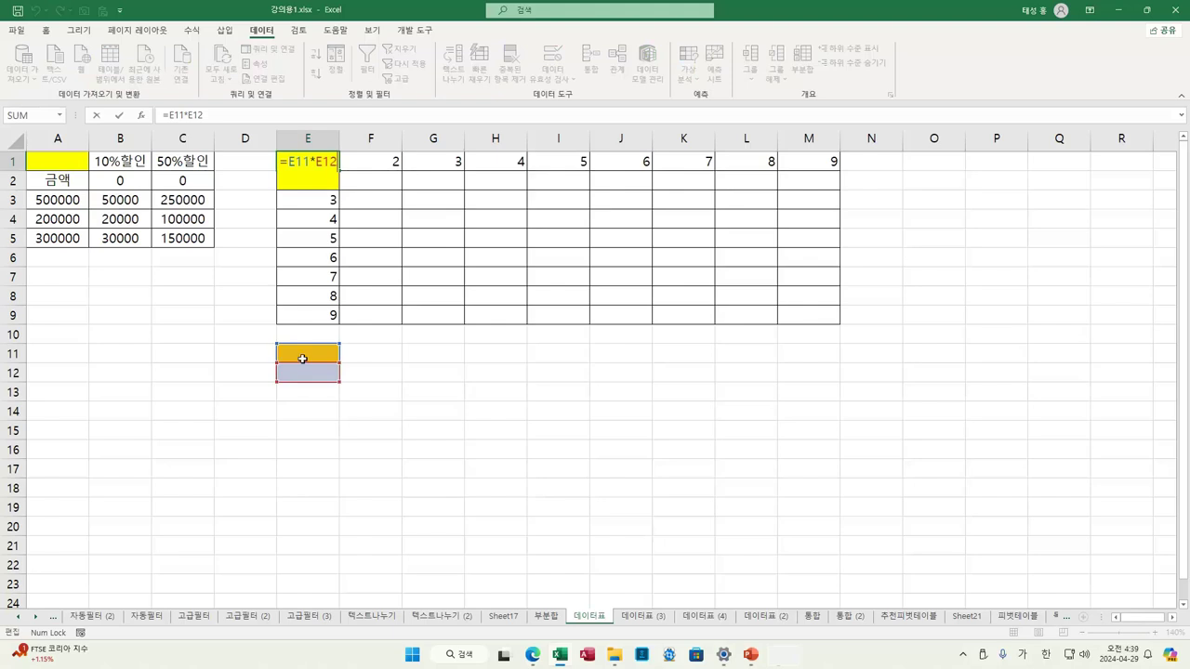
key(Escape)
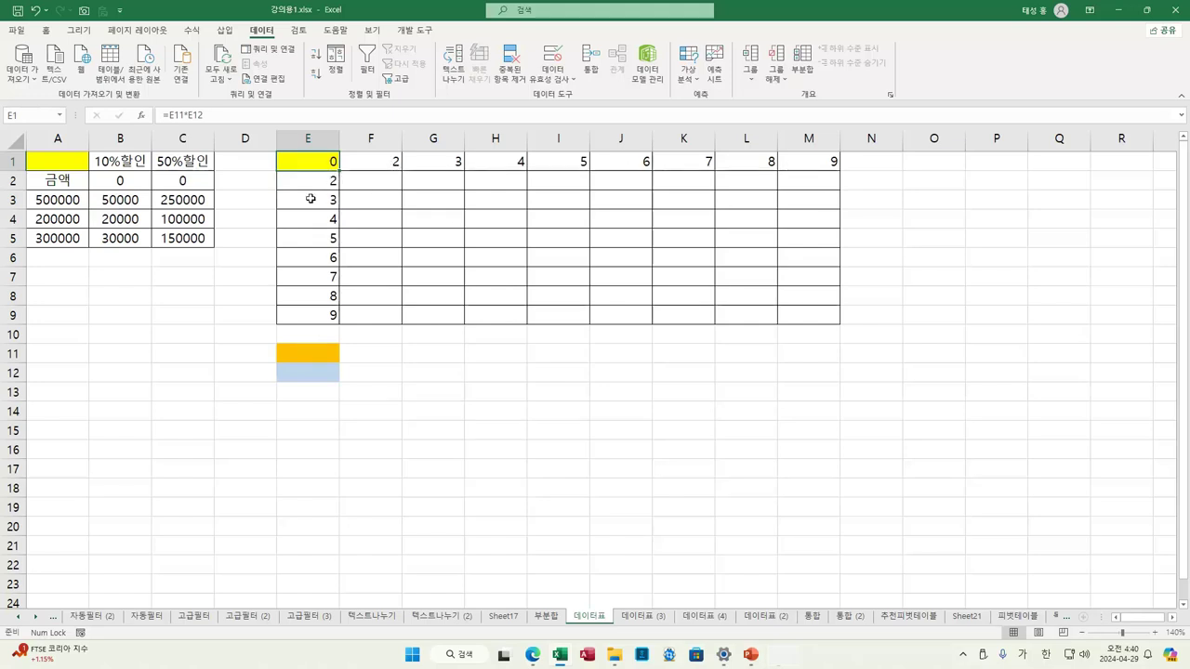
Create a two-variable data table over E1:M9 with row input cell $E$11 and column input cell $E$12.
drag(343, 163, 827, 306)
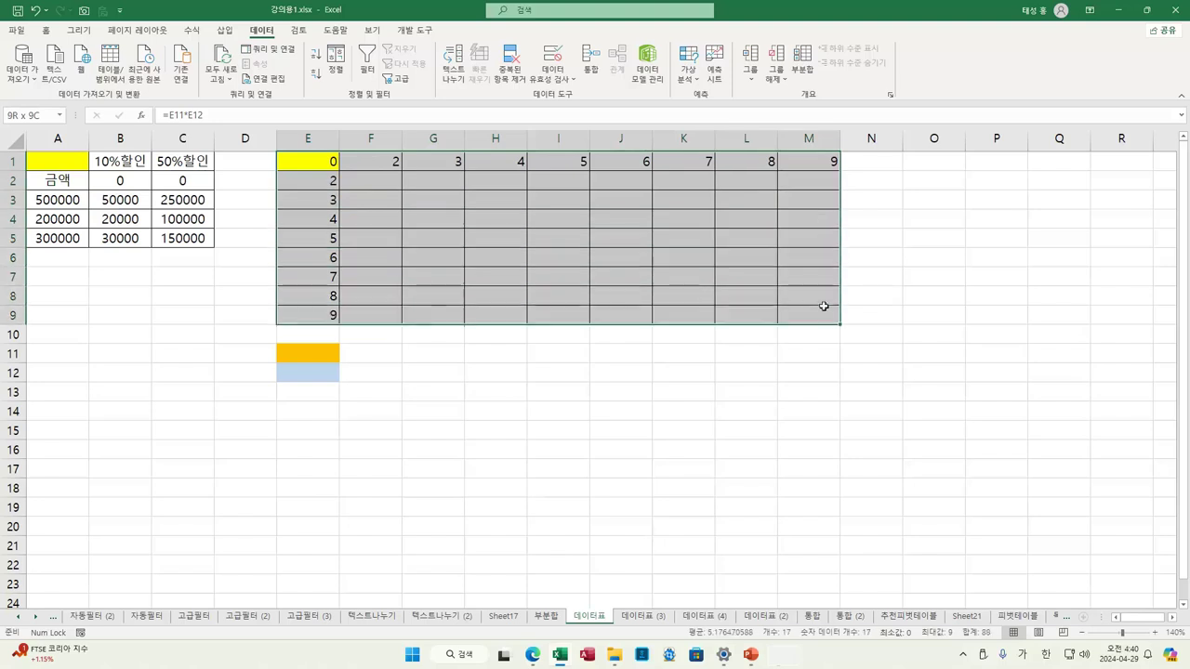
click(688, 69)
click(731, 137)
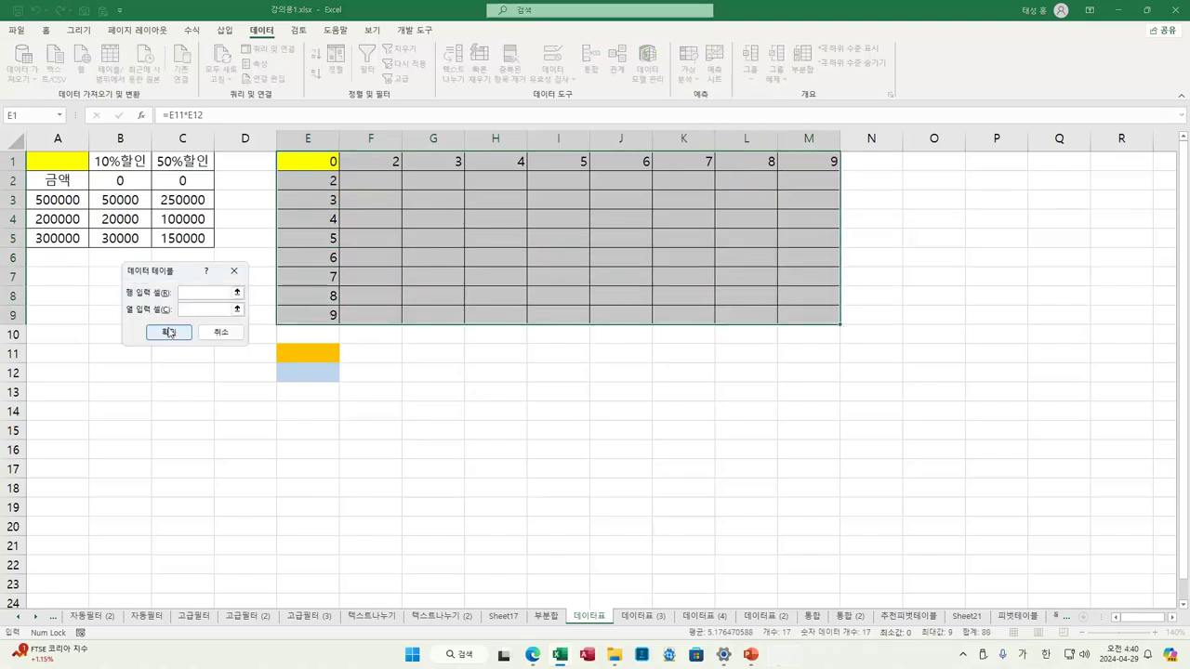
click(212, 308)
click(307, 352)
click(240, 288)
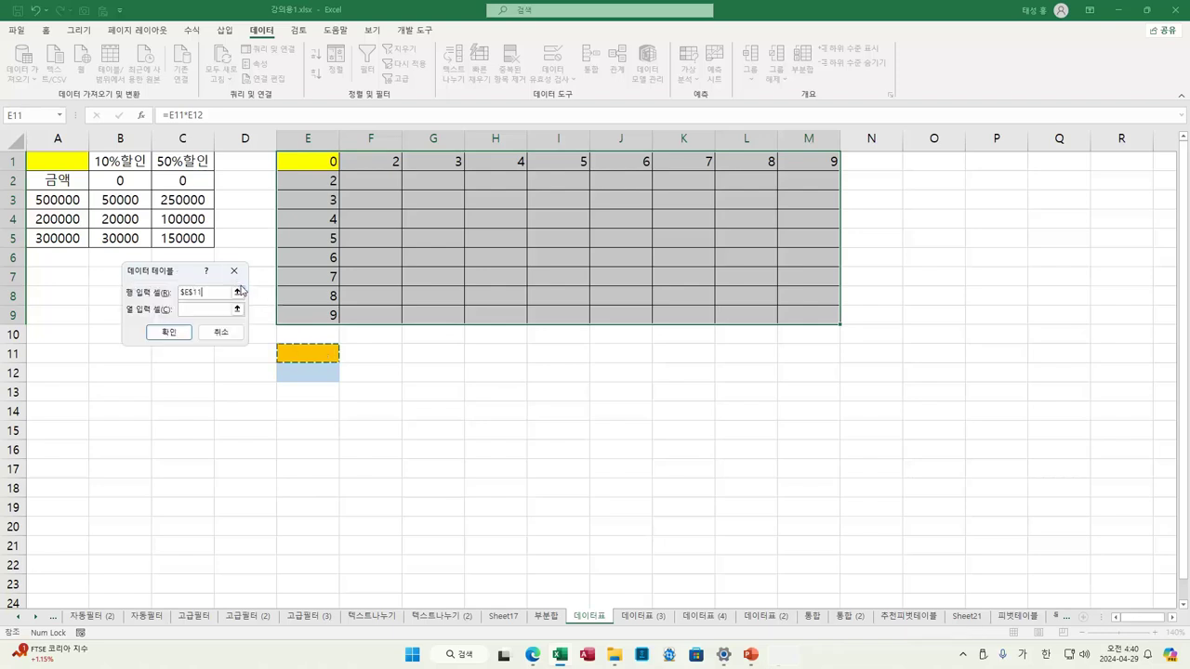
click(198, 309)
click(311, 372)
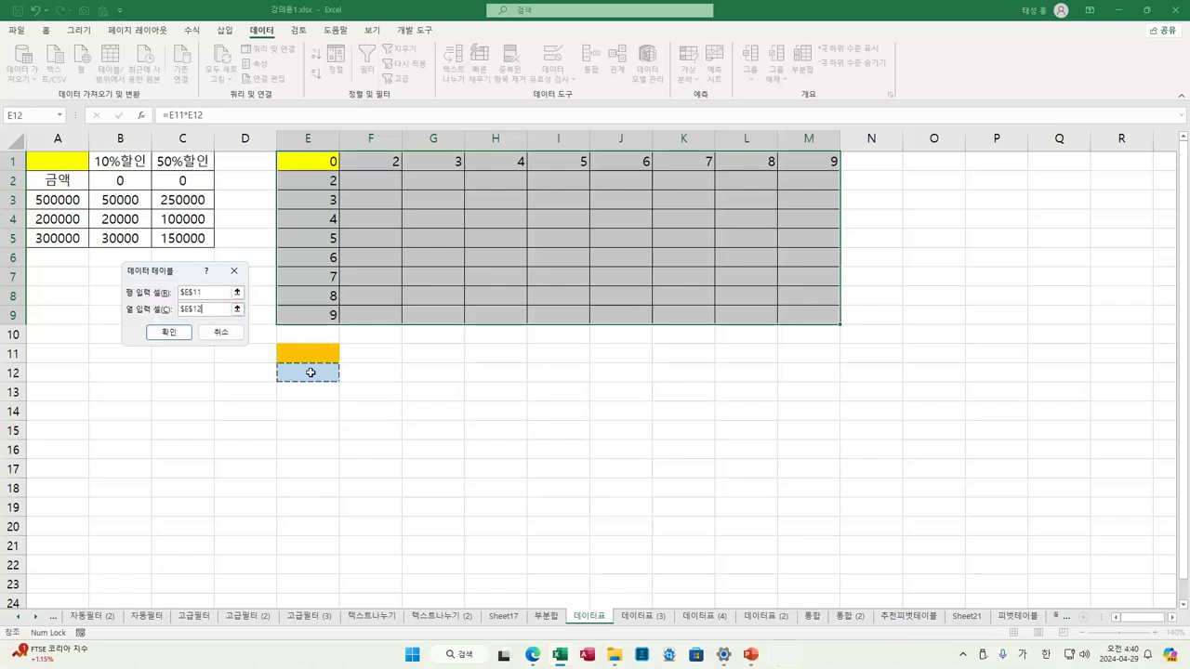
click(183, 332)
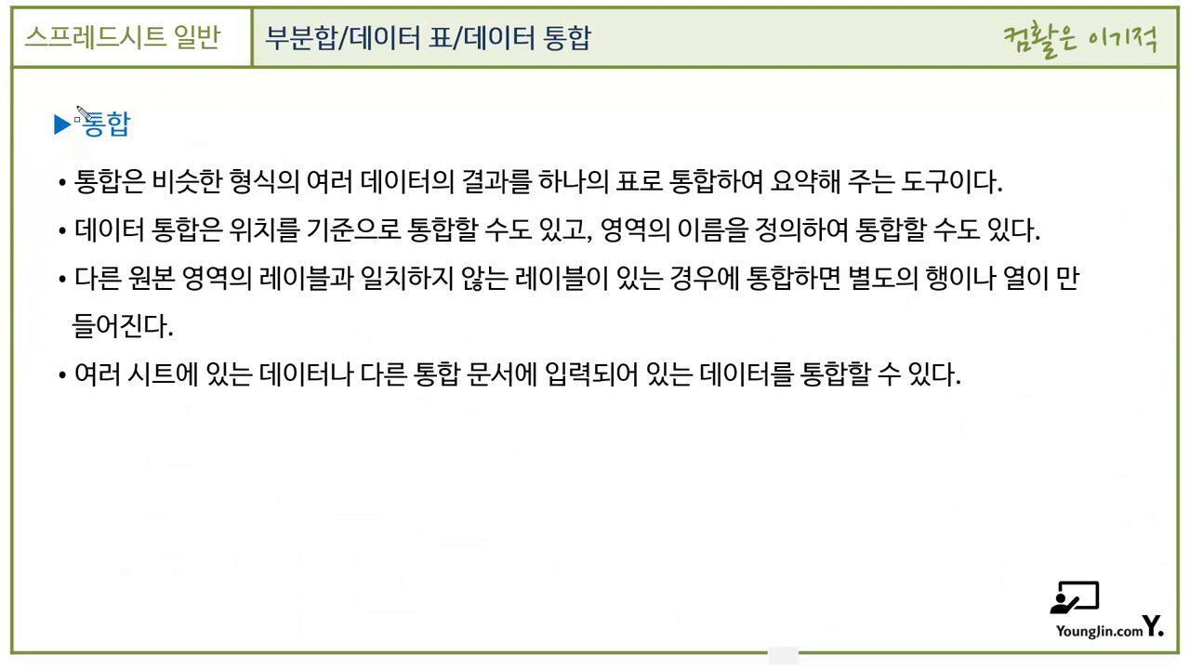
drag(78, 107, 135, 141)
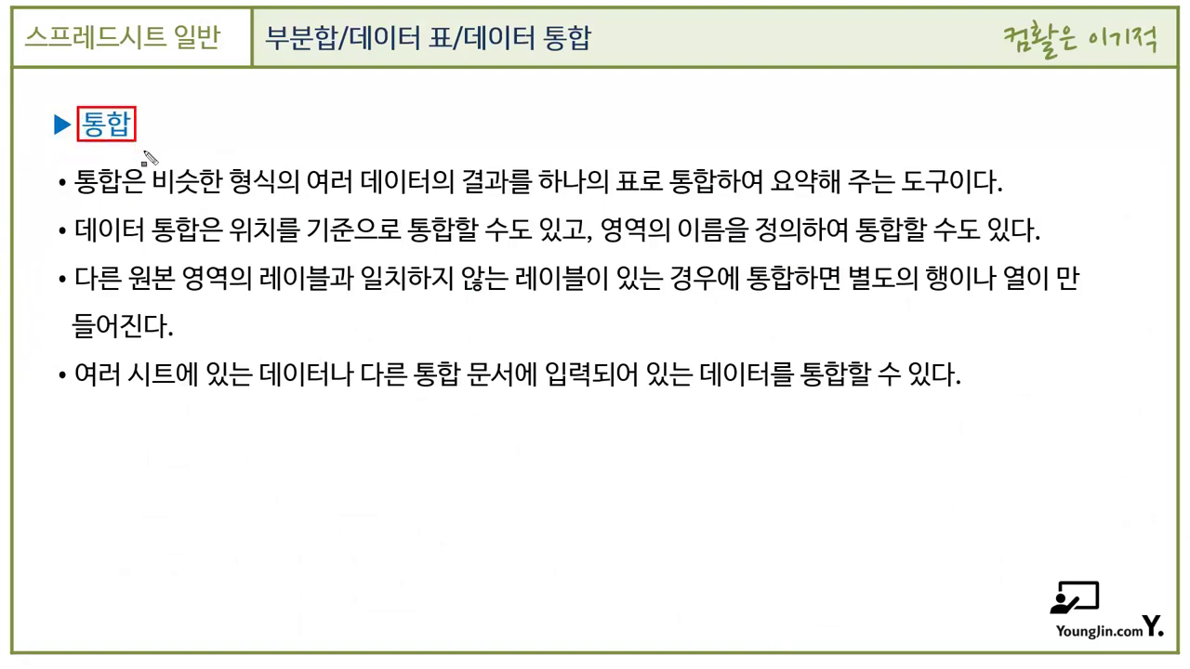
mouse_move(150, 182)
mouse_down()
mouse_move(505, 199)
mouse_move(930, 197)
mouse_up()
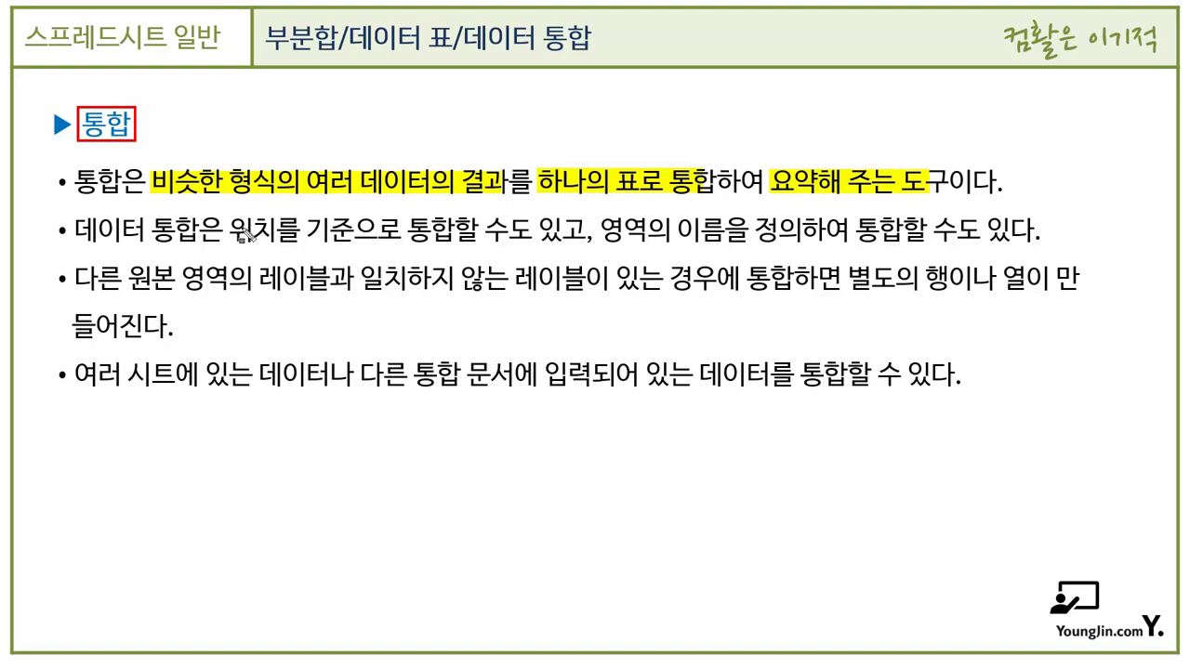
drag(228, 232, 456, 244)
drag(602, 232, 880, 244)
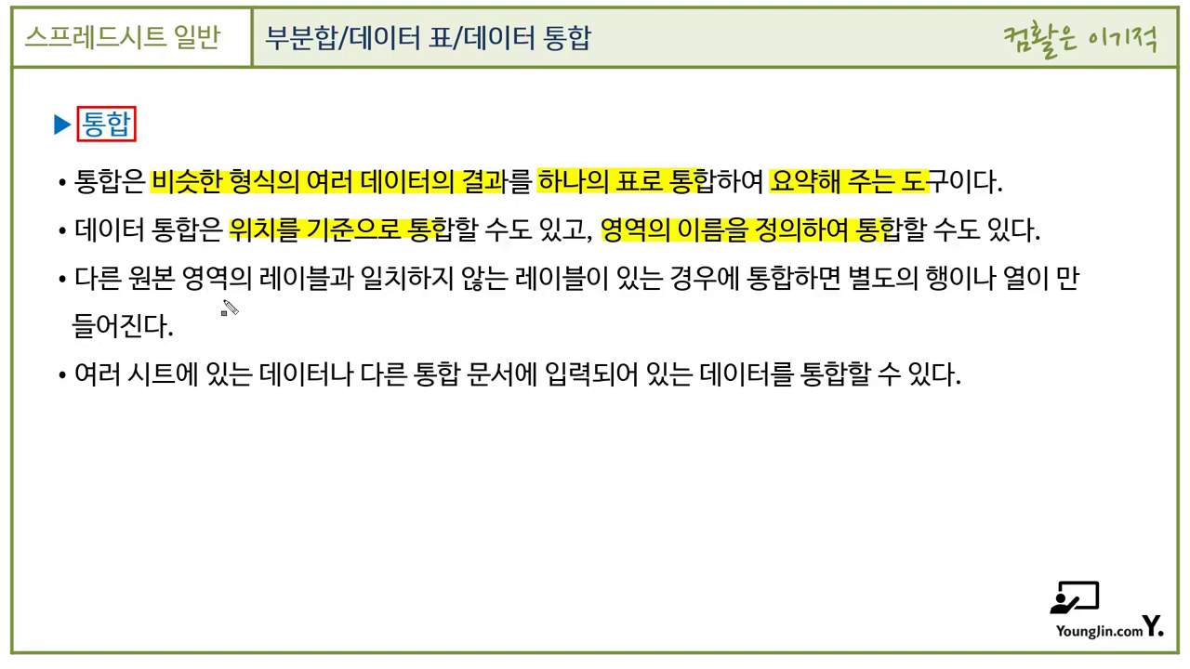
drag(260, 288, 769, 290)
drag(849, 284, 1059, 286)
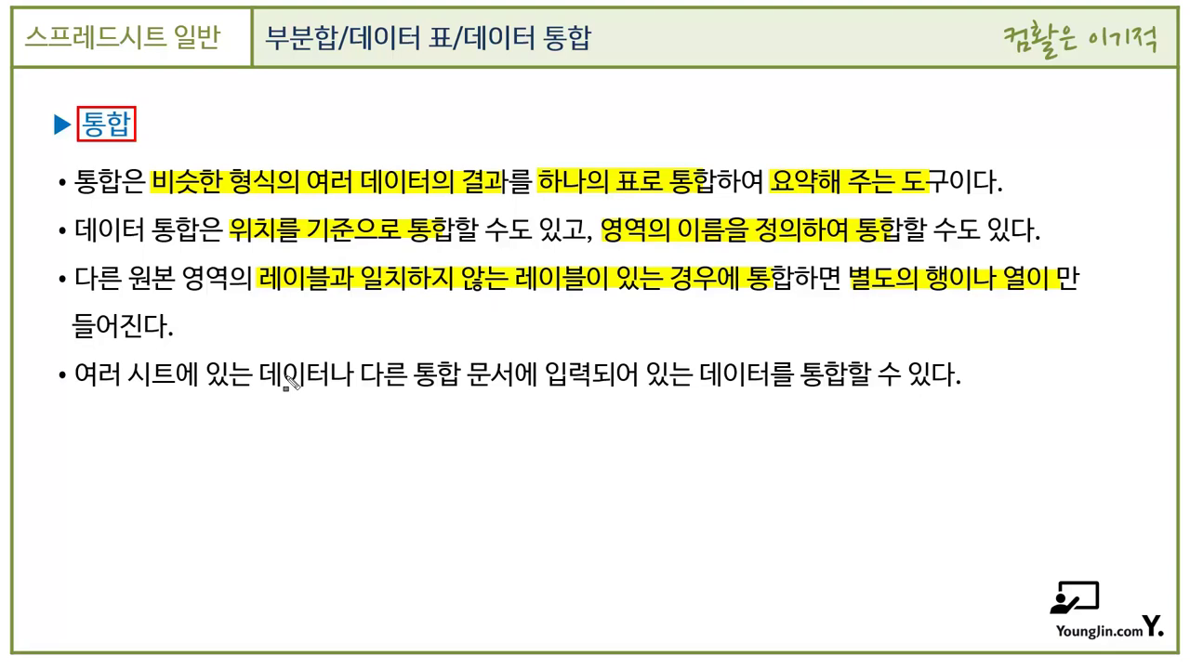
drag(80, 376, 956, 397)
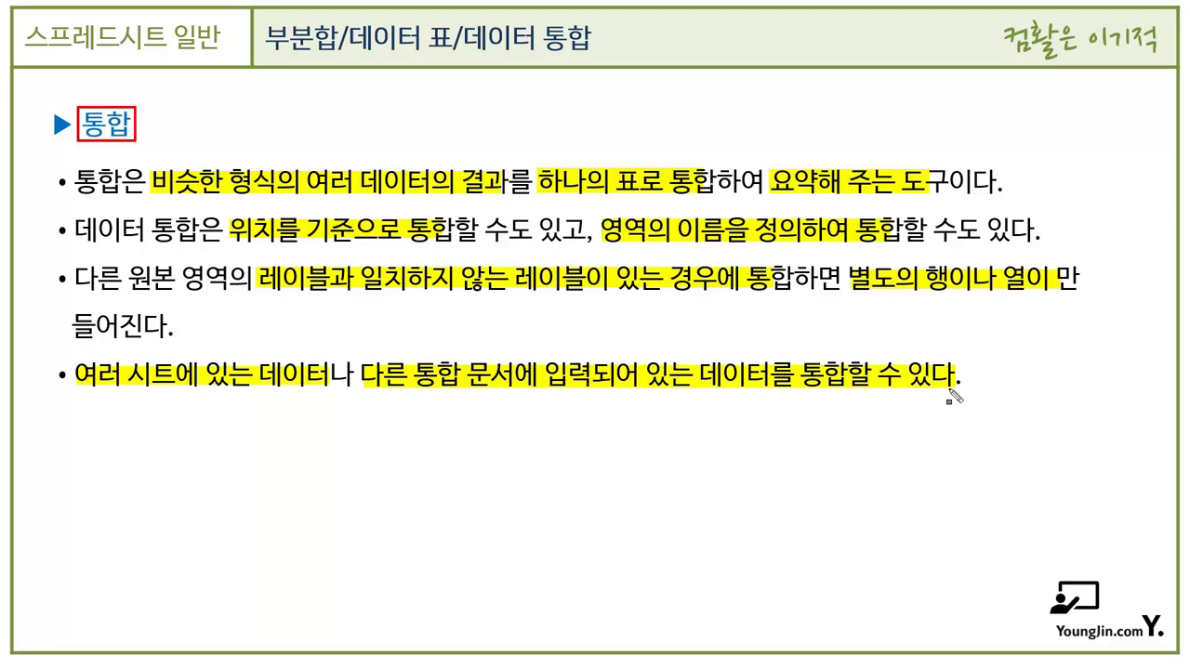
key(e)
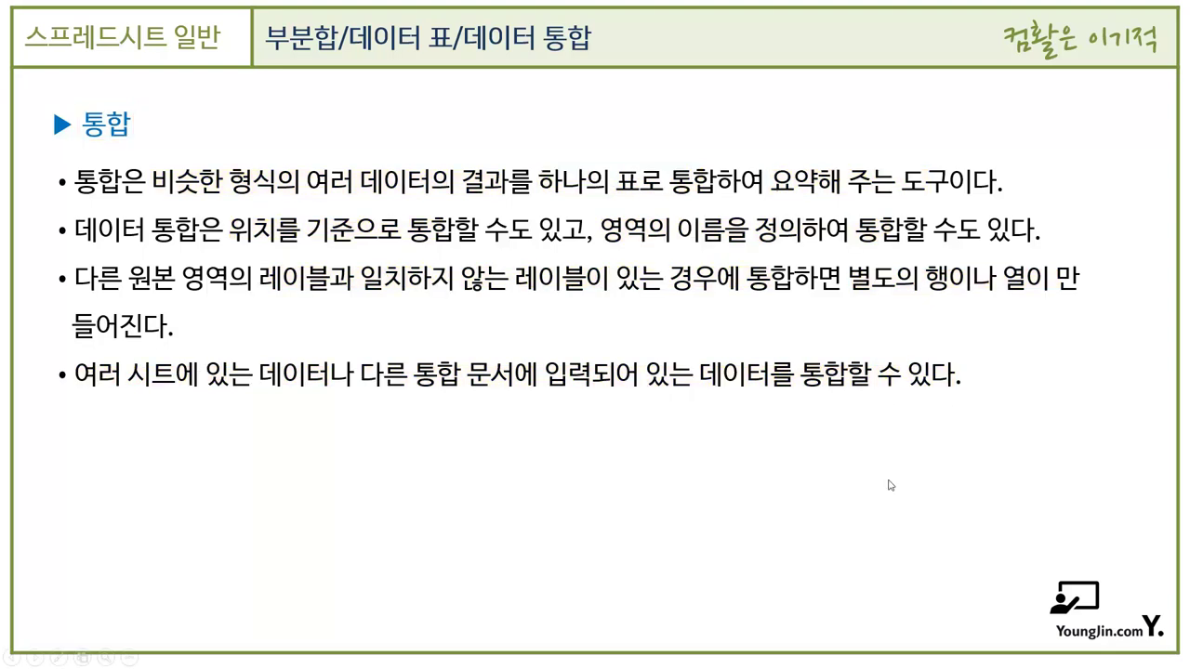
Switch to the Excel workbook and examine the titles and column headings of the 1분기, 2분기 and 1분기+2분기 tables.
key(alt+Tab)
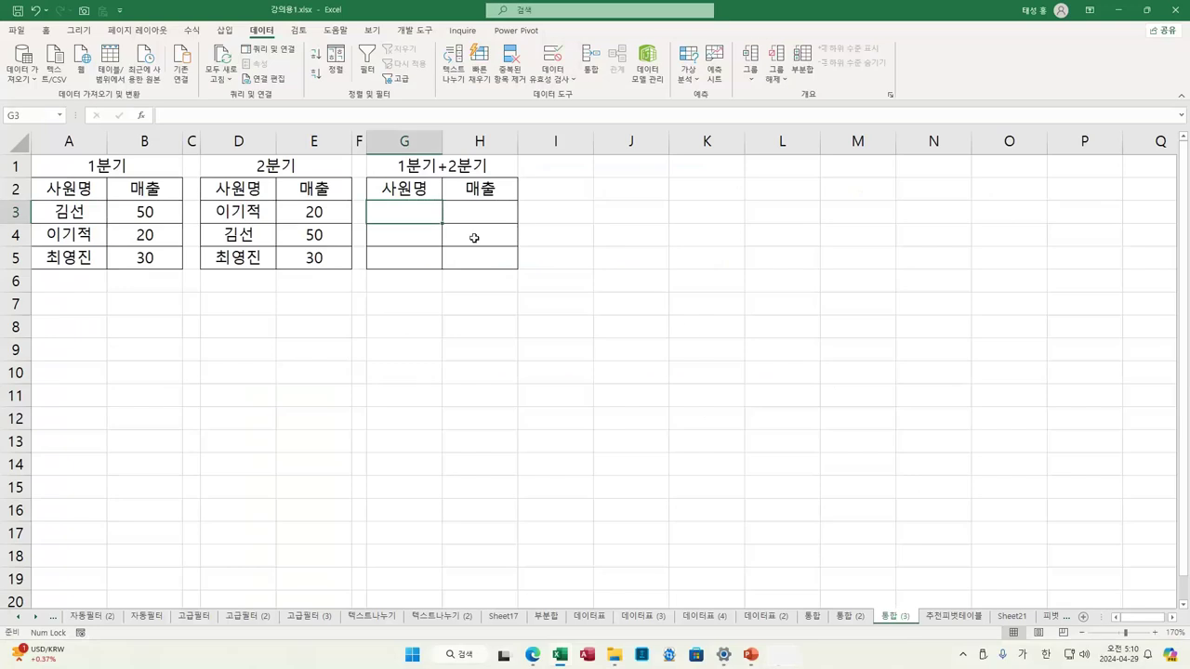
click(133, 167)
click(244, 168)
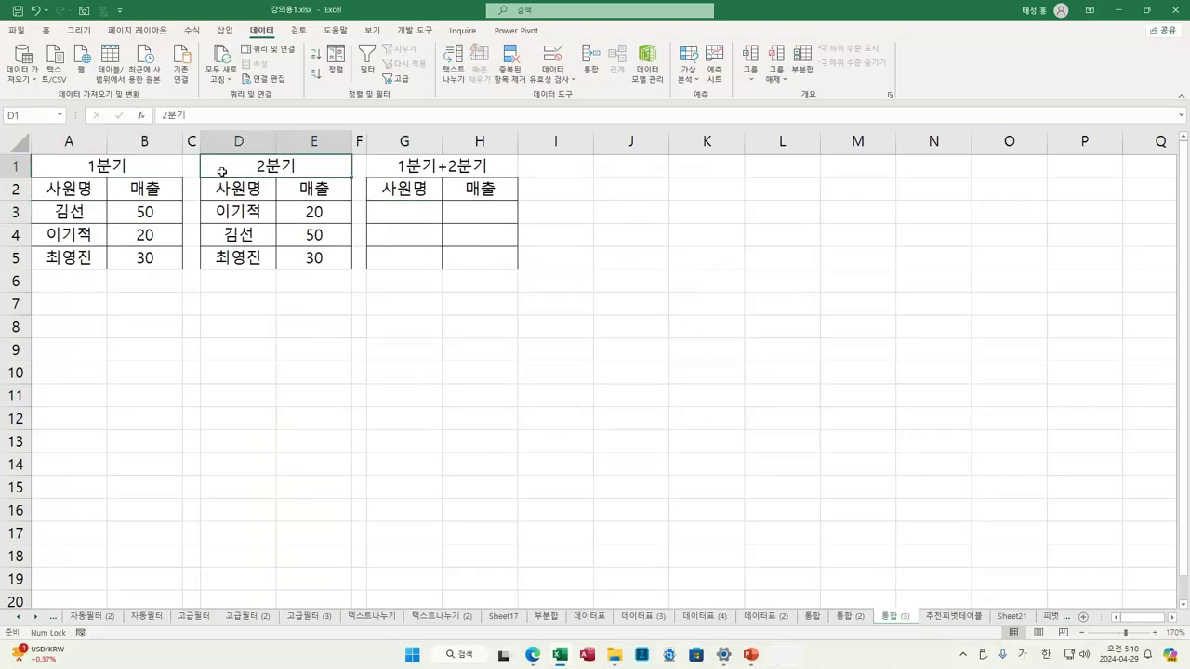
click(85, 194)
click(147, 193)
click(246, 193)
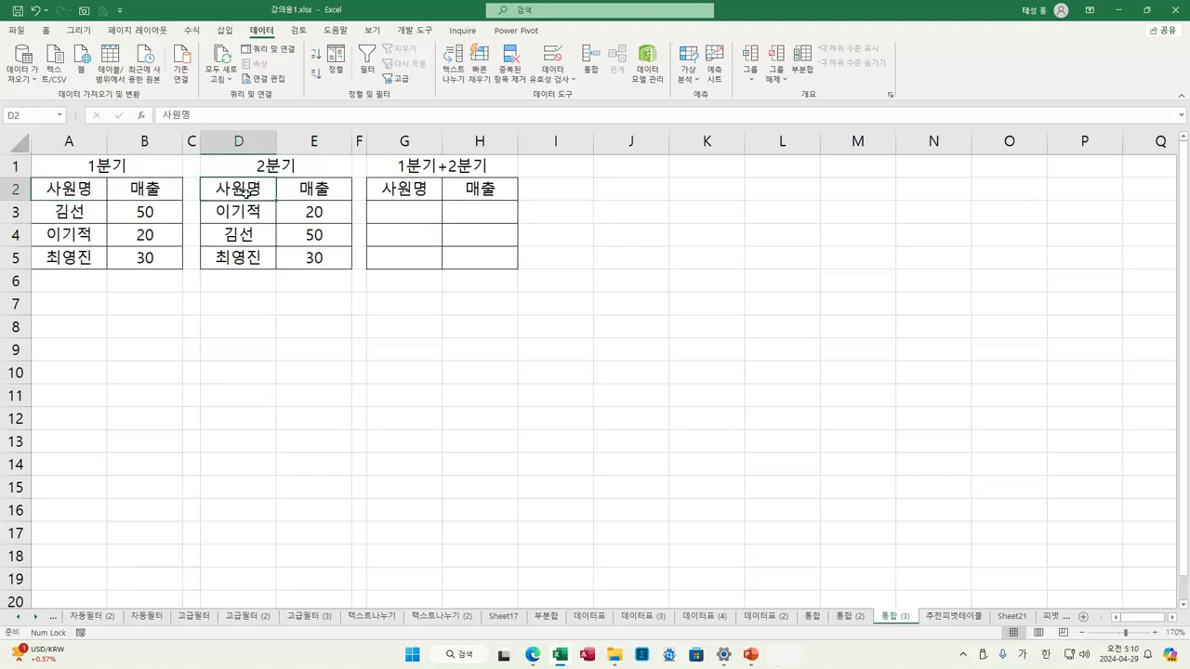
click(329, 195)
click(421, 175)
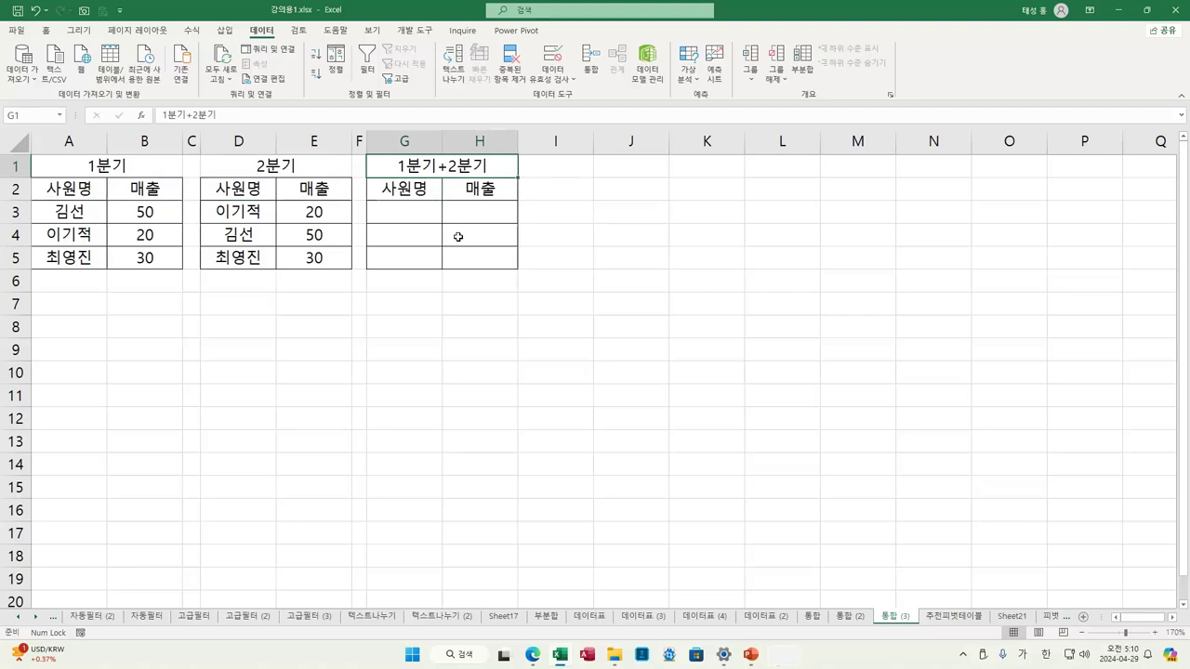
Start a consolidation into G2:H5 and add the 1분기 table range $A$2:$B$5 as a reference.
drag(424, 194, 473, 258)
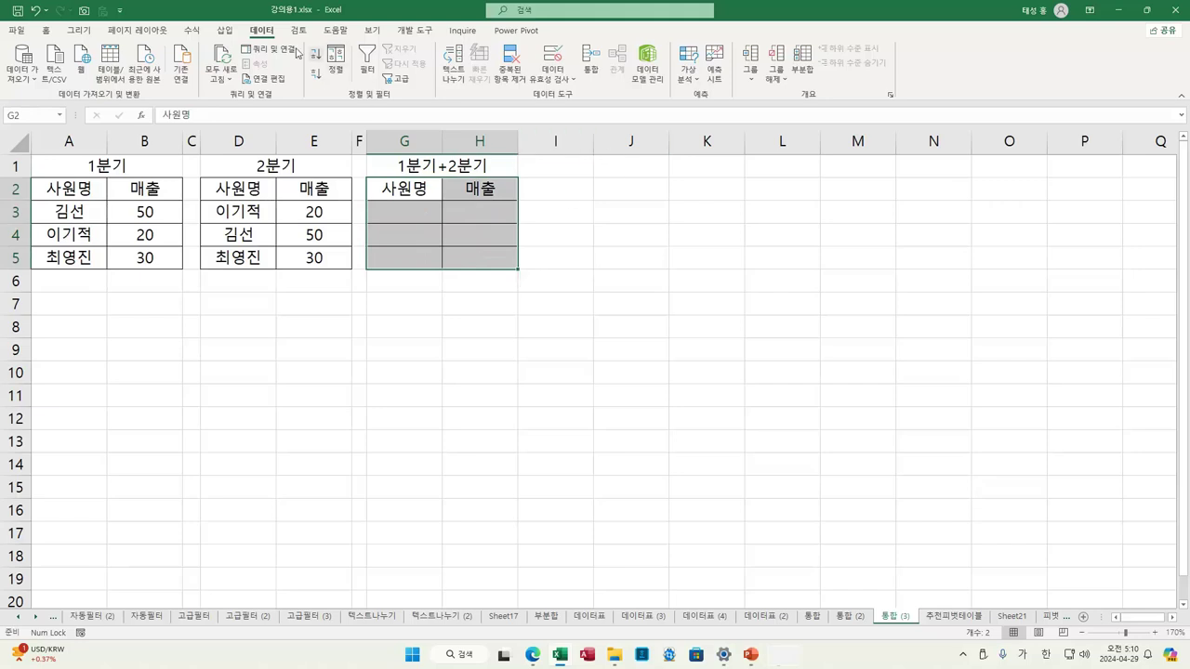
click(591, 61)
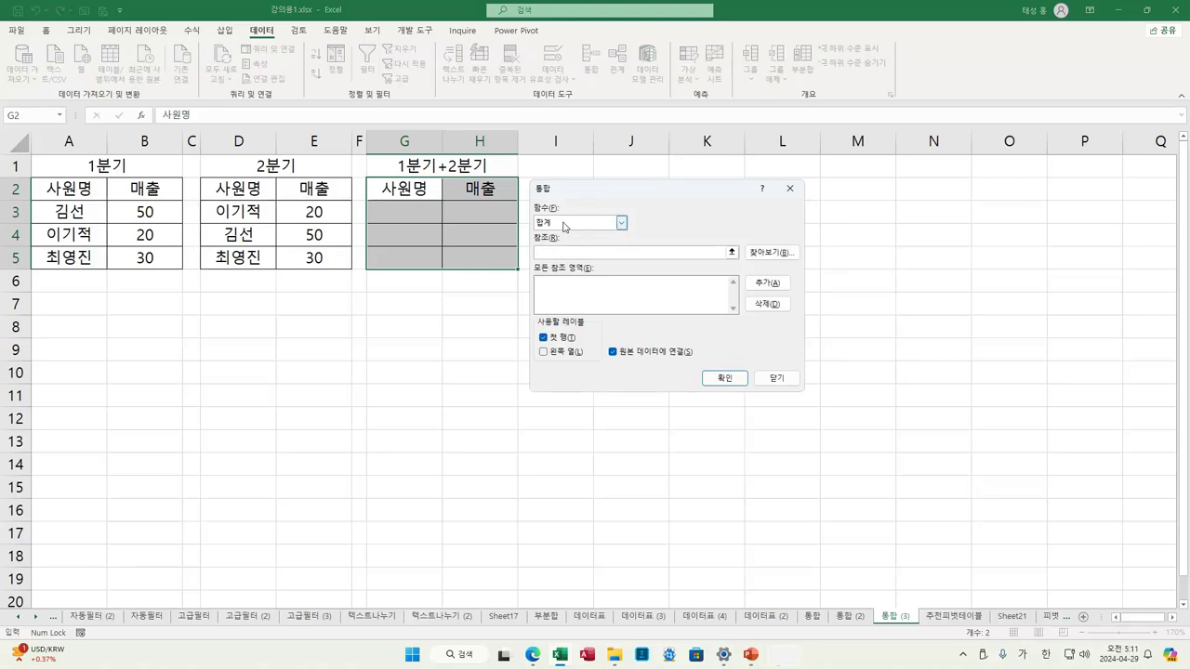
click(731, 254)
drag(61, 191, 137, 253)
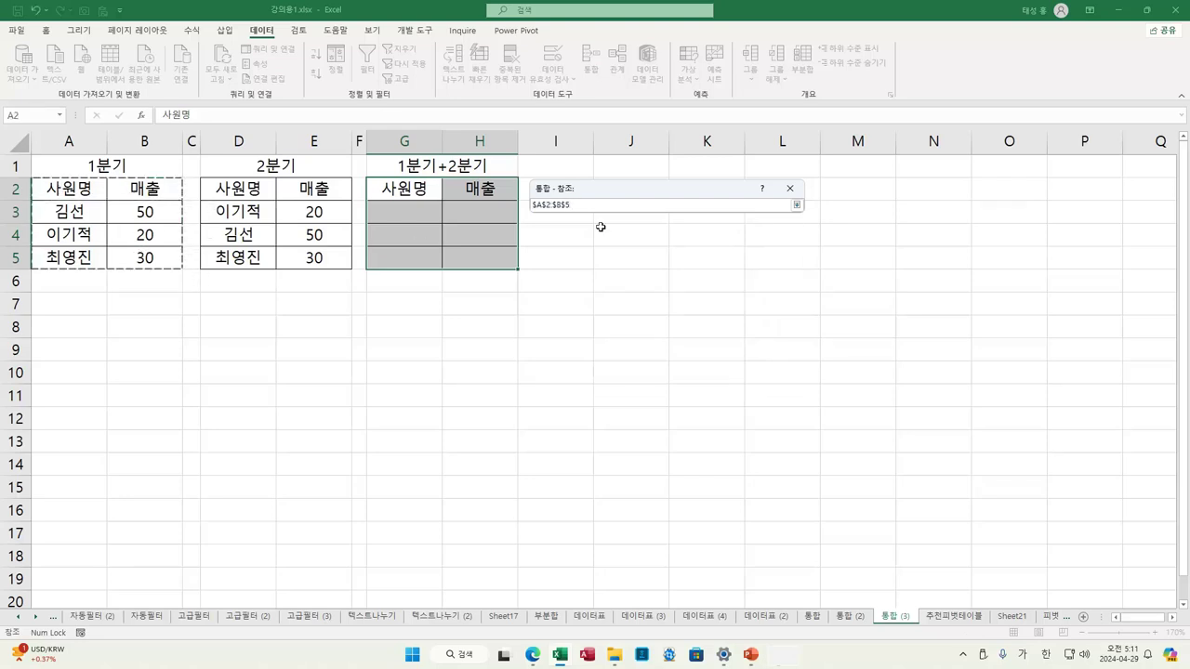
click(797, 205)
click(767, 282)
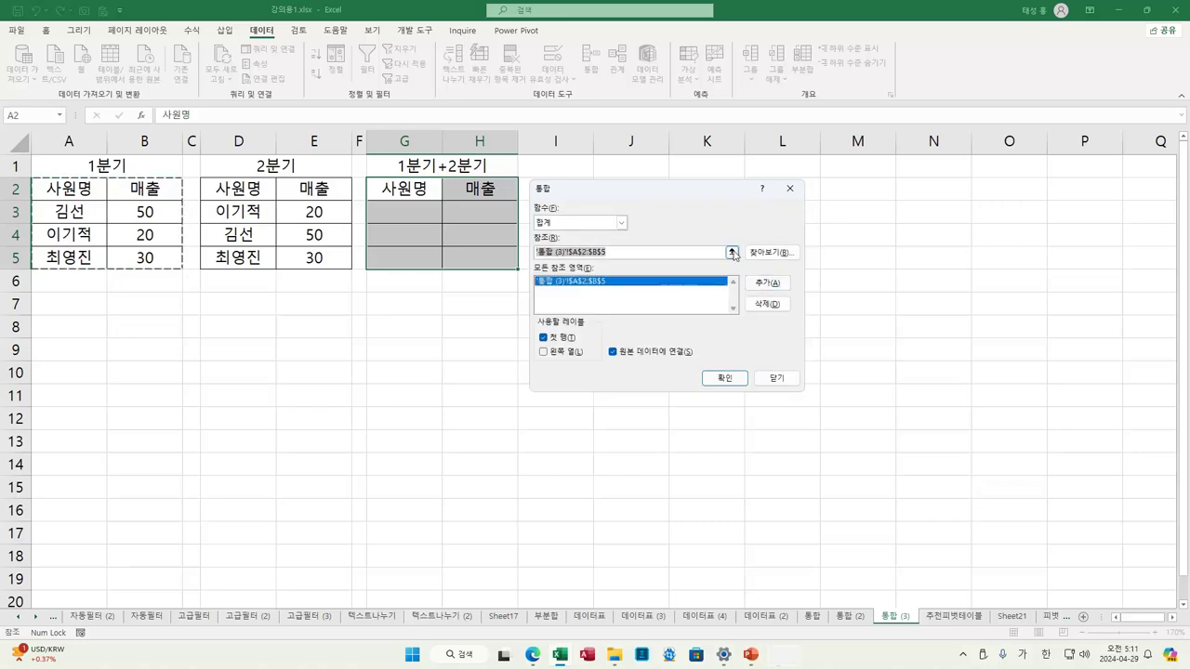
Add the 2분기 table range $D$2:$E$5 to the consolidation references.
click(732, 253)
drag(250, 187, 323, 258)
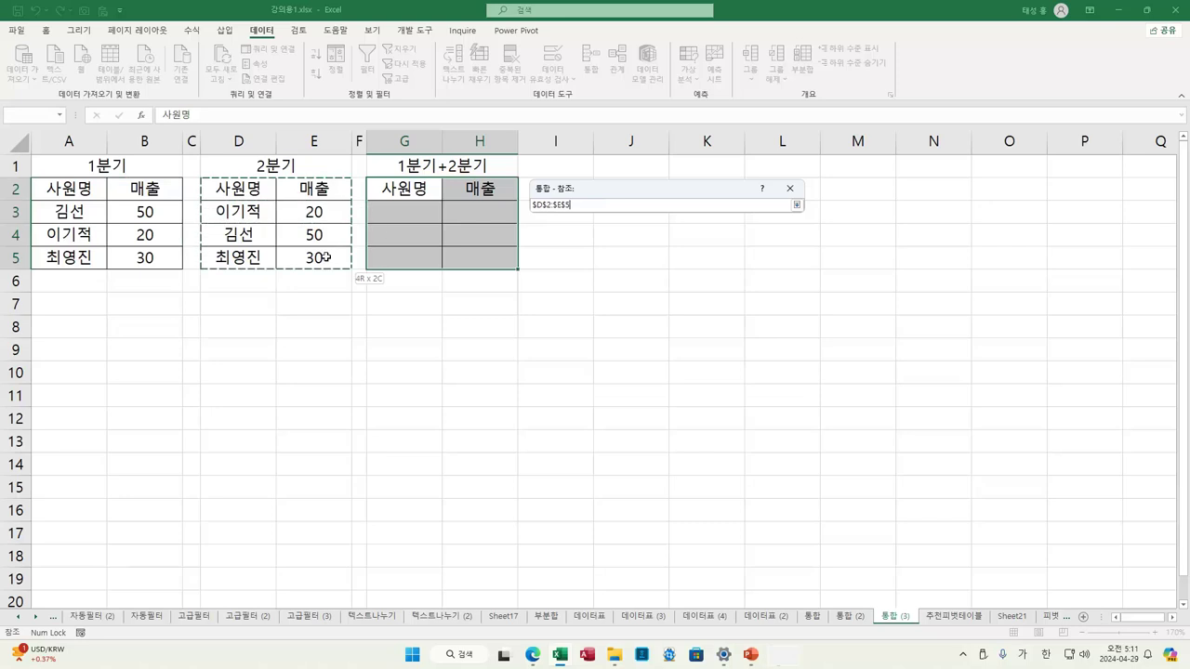
click(796, 204)
click(767, 282)
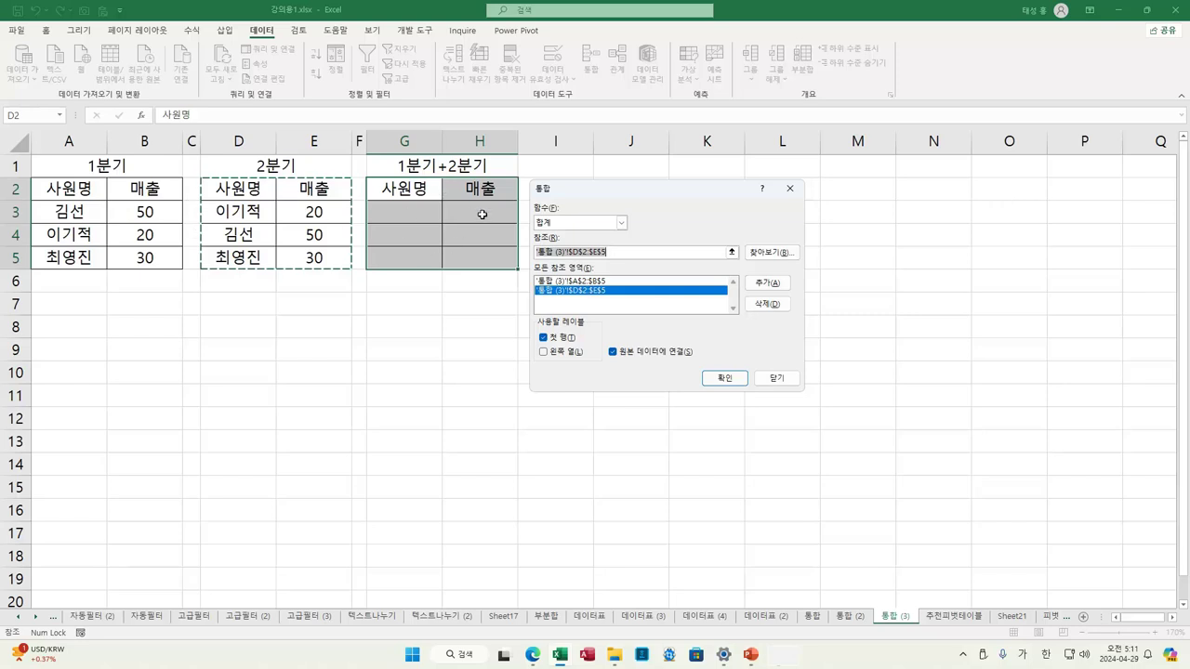
Enable left-column labels and try to consolidate with links to the source data.
click(570, 352)
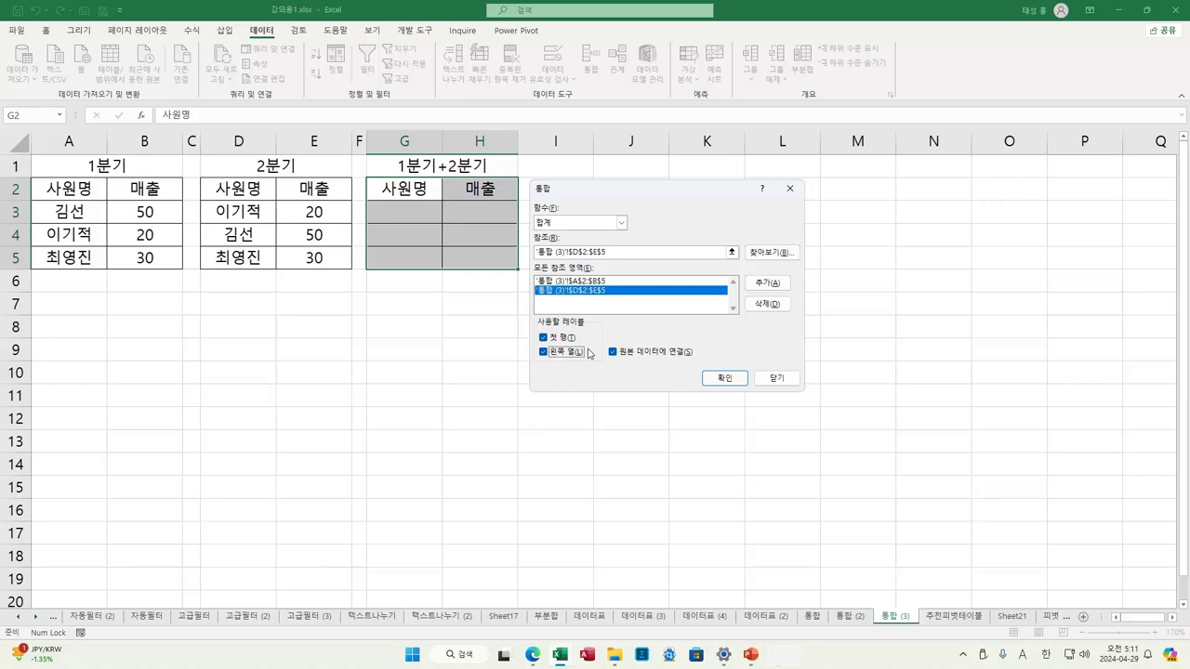
click(724, 378)
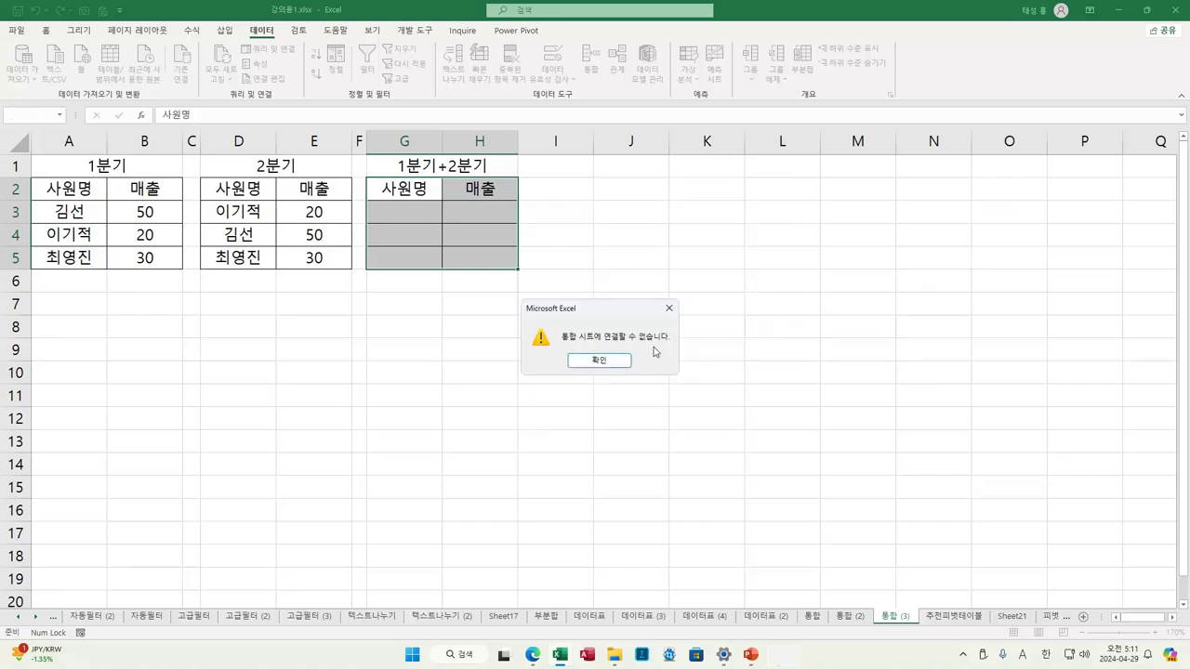
click(614, 360)
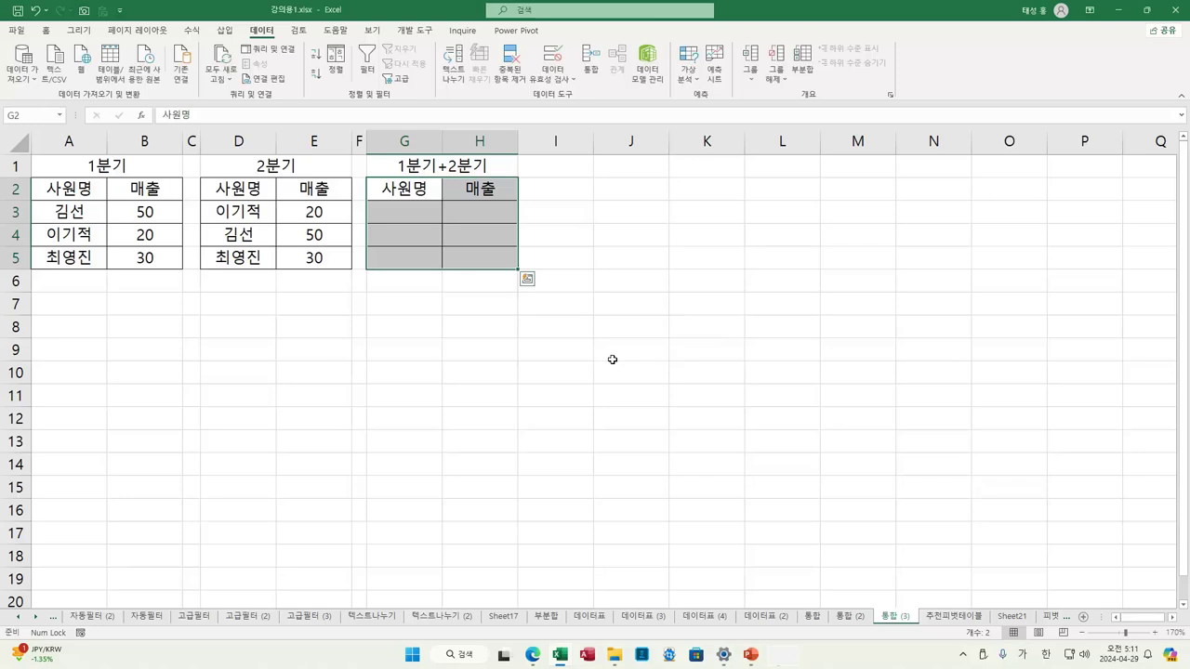
Turn off the link to the source data and consolidate both quarters into G2:H5.
click(589, 61)
click(657, 357)
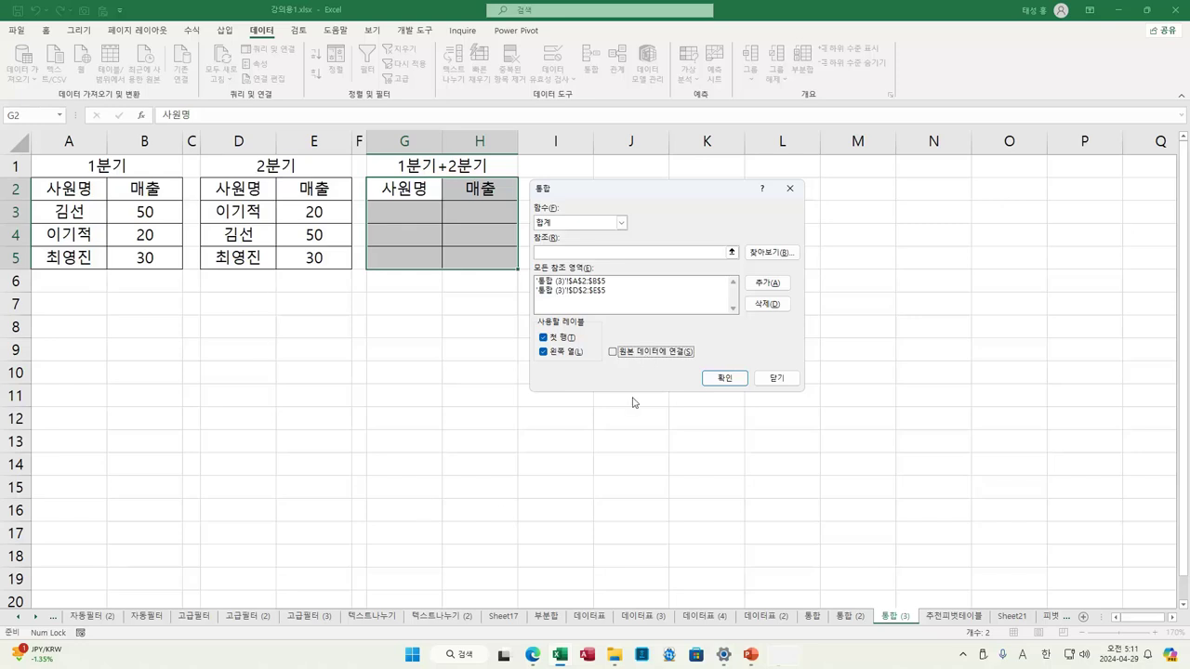
click(712, 372)
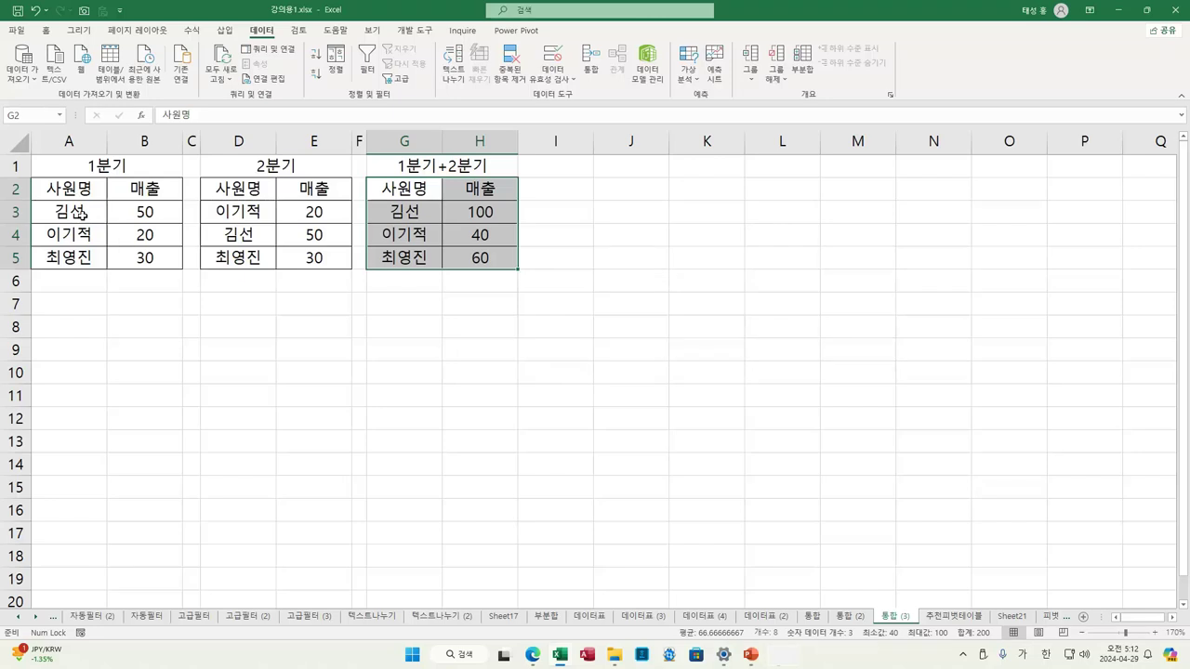
Compare each employee's 1분기 and 2분기 sales with the consolidated amount in the 1분기+2분기 table.
click(146, 212)
click(236, 232)
click(301, 233)
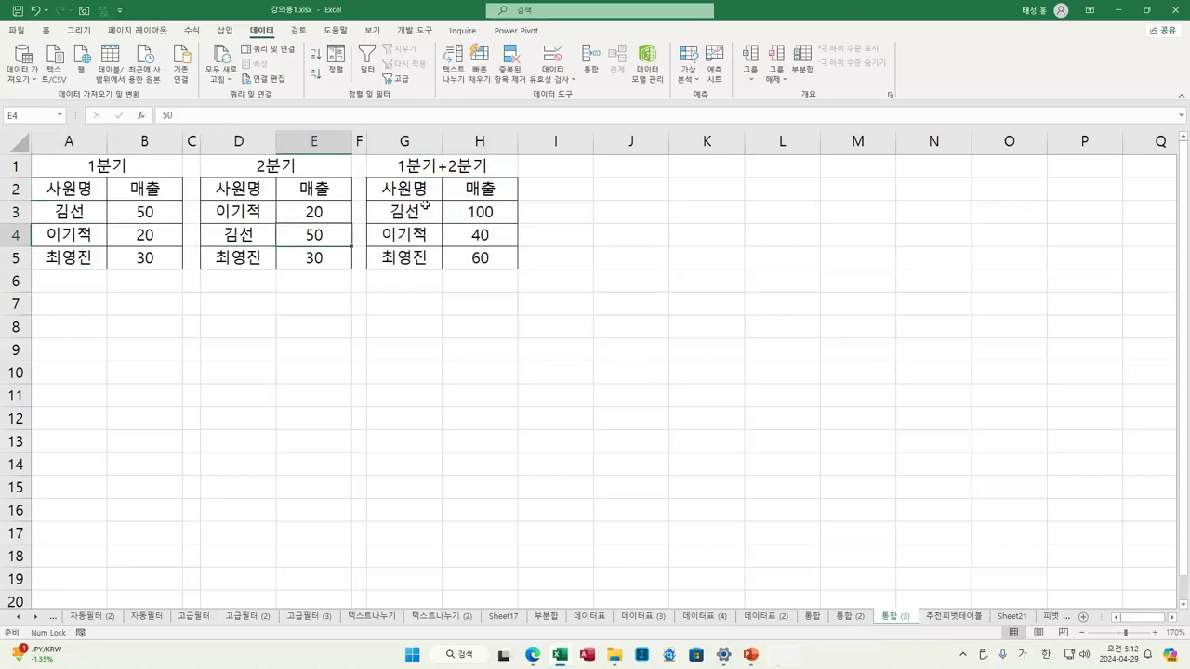
click(465, 210)
click(72, 242)
click(156, 238)
click(235, 236)
click(313, 210)
click(399, 239)
click(462, 232)
click(74, 260)
click(146, 259)
click(226, 261)
click(332, 260)
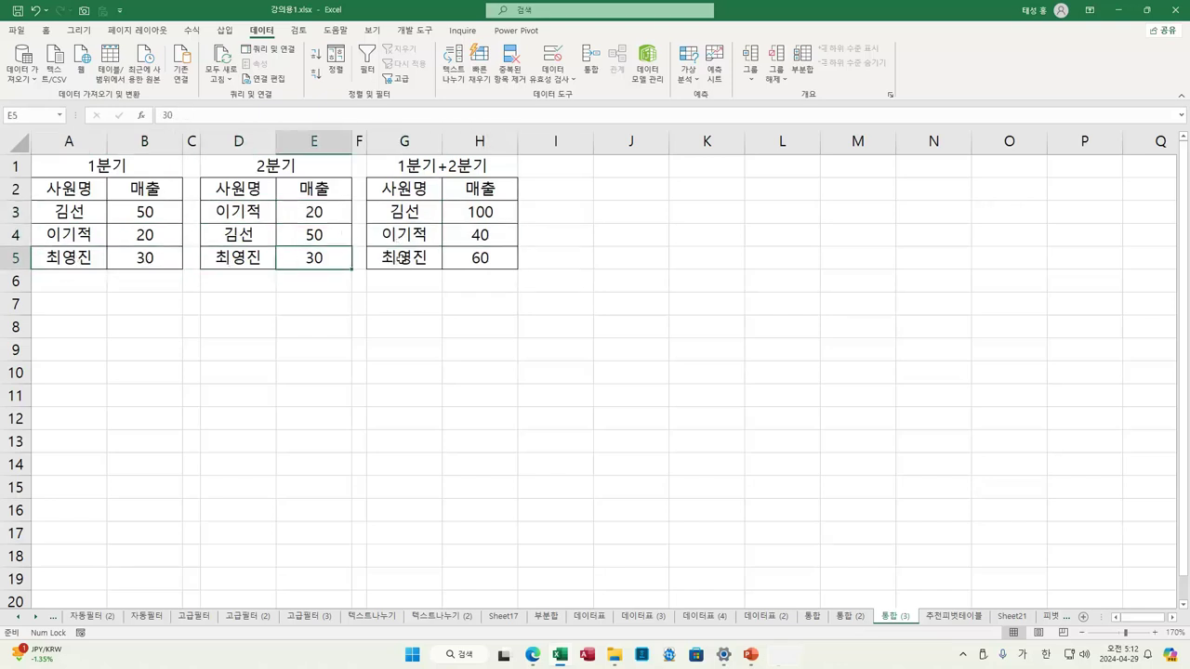
click(400, 261)
click(479, 260)
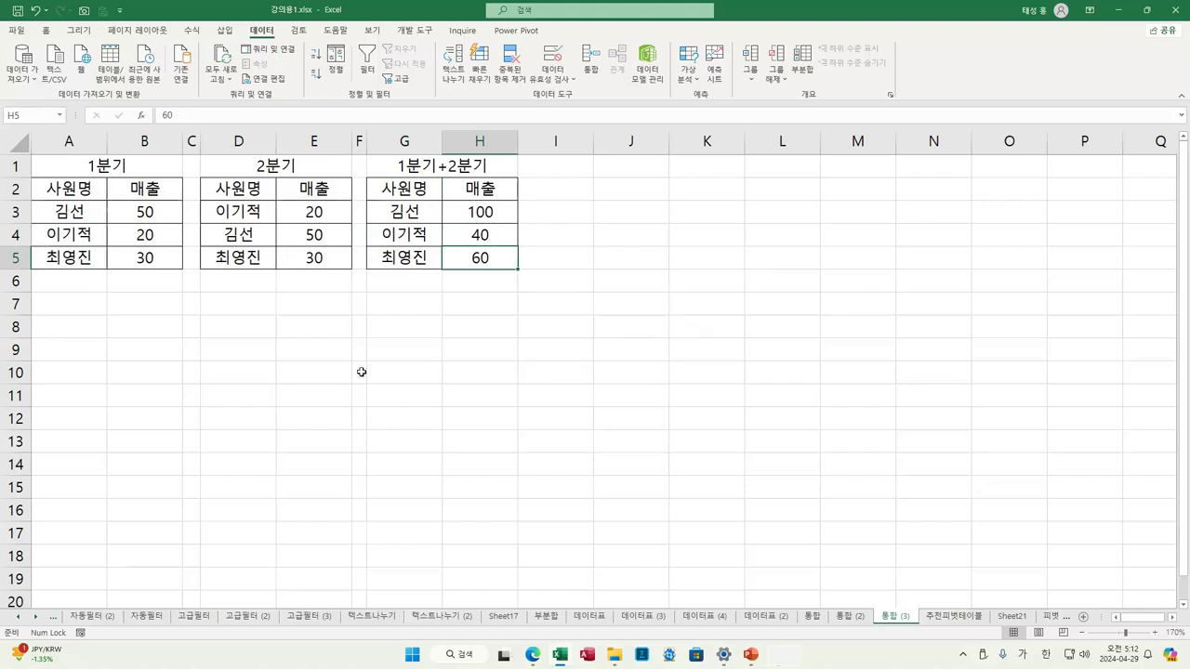
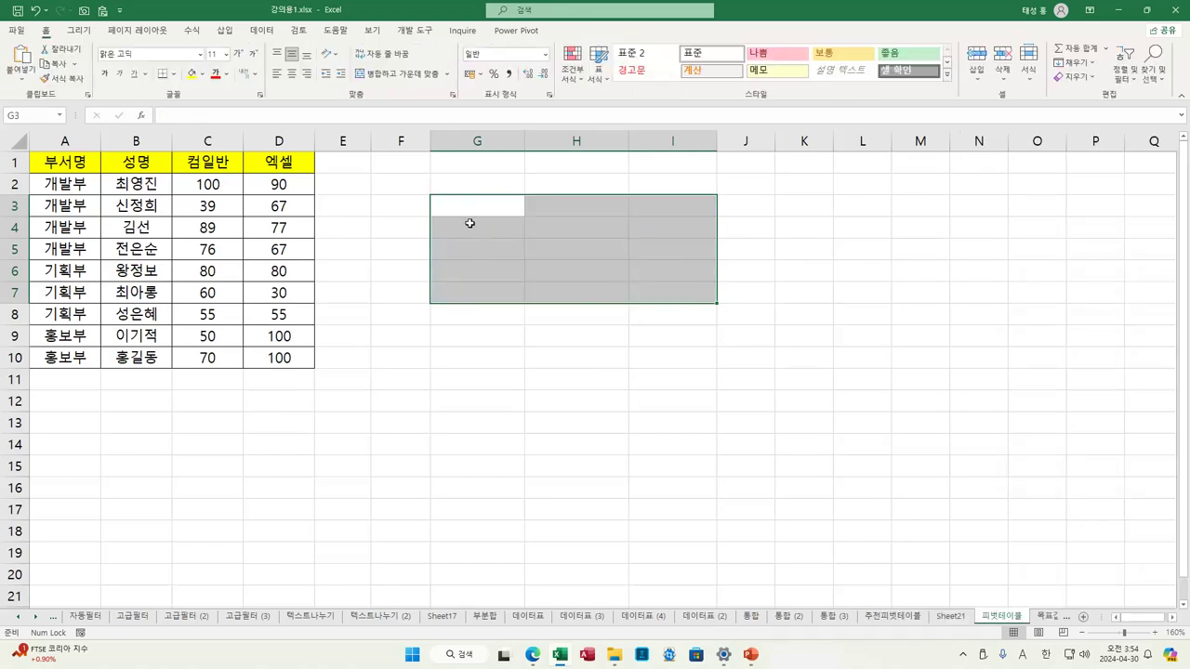
Start creating a pivot table from the department score data in A1:D10.
click(145, 234)
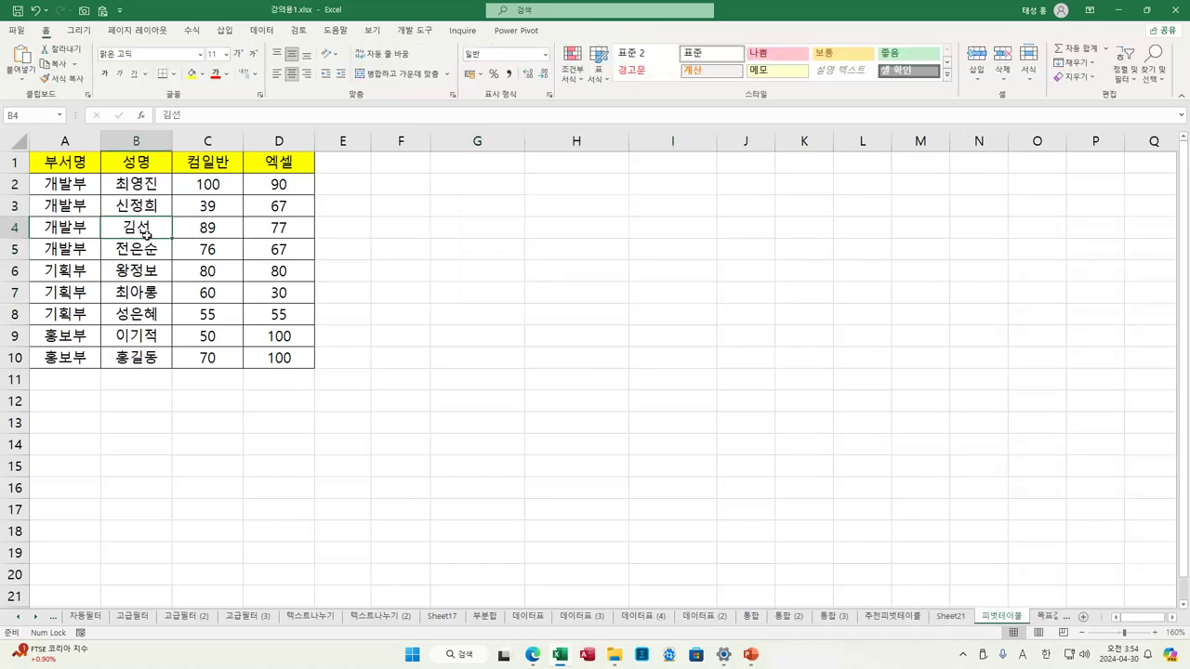
click(227, 31)
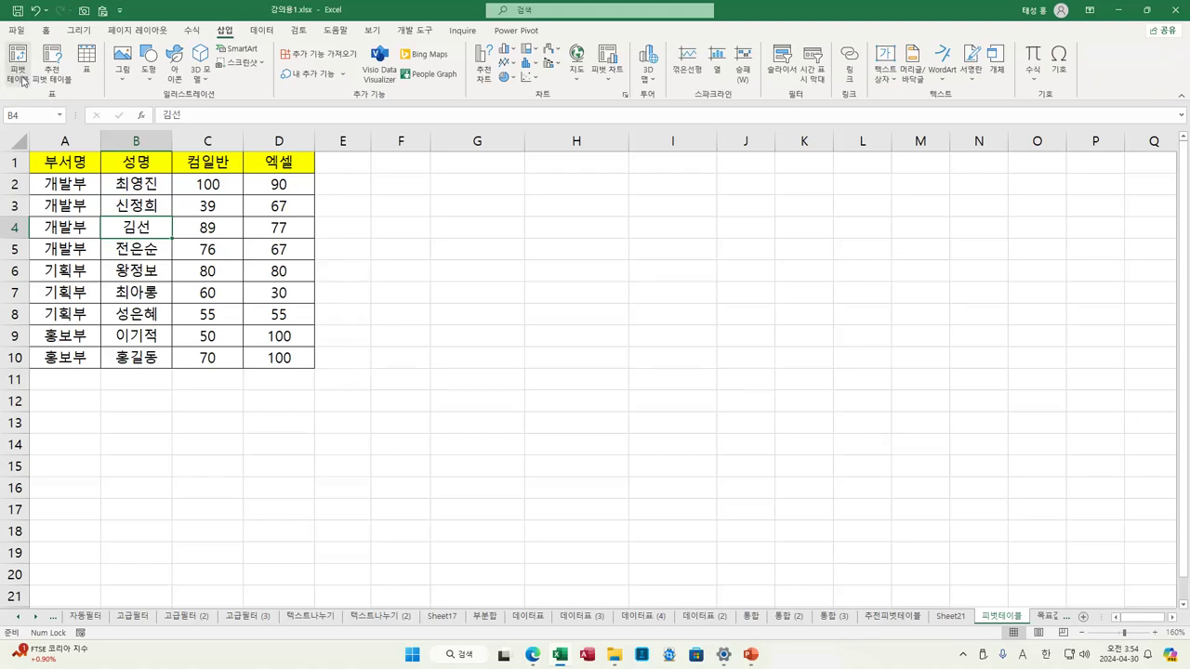
click(616, 89)
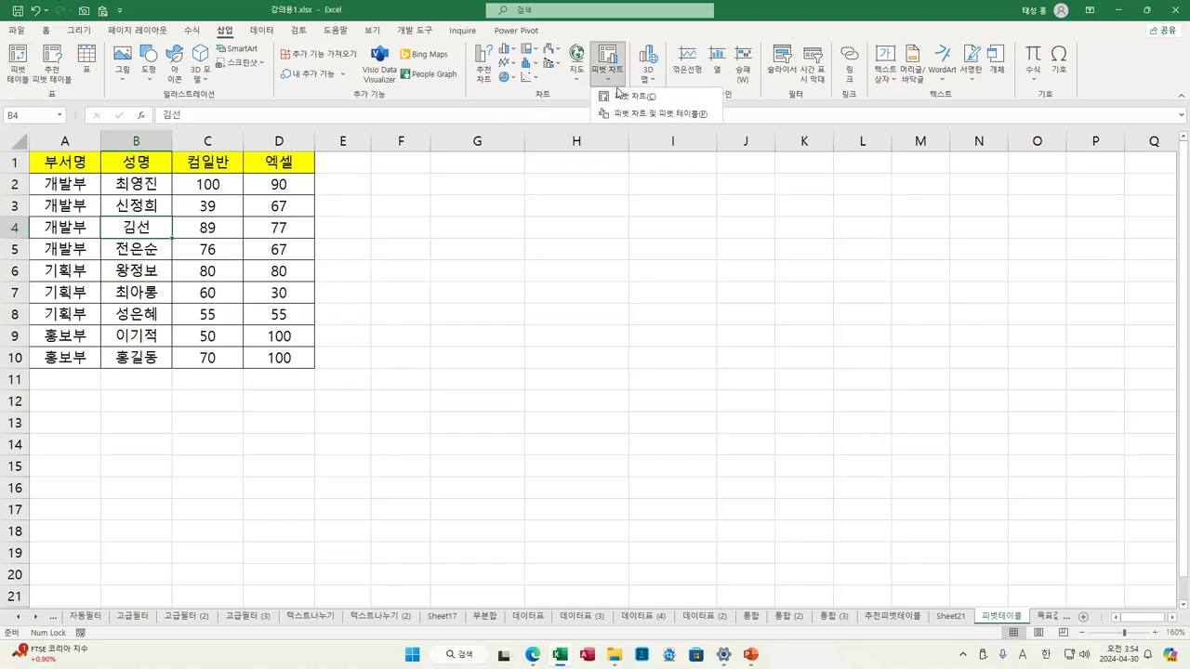
click(665, 115)
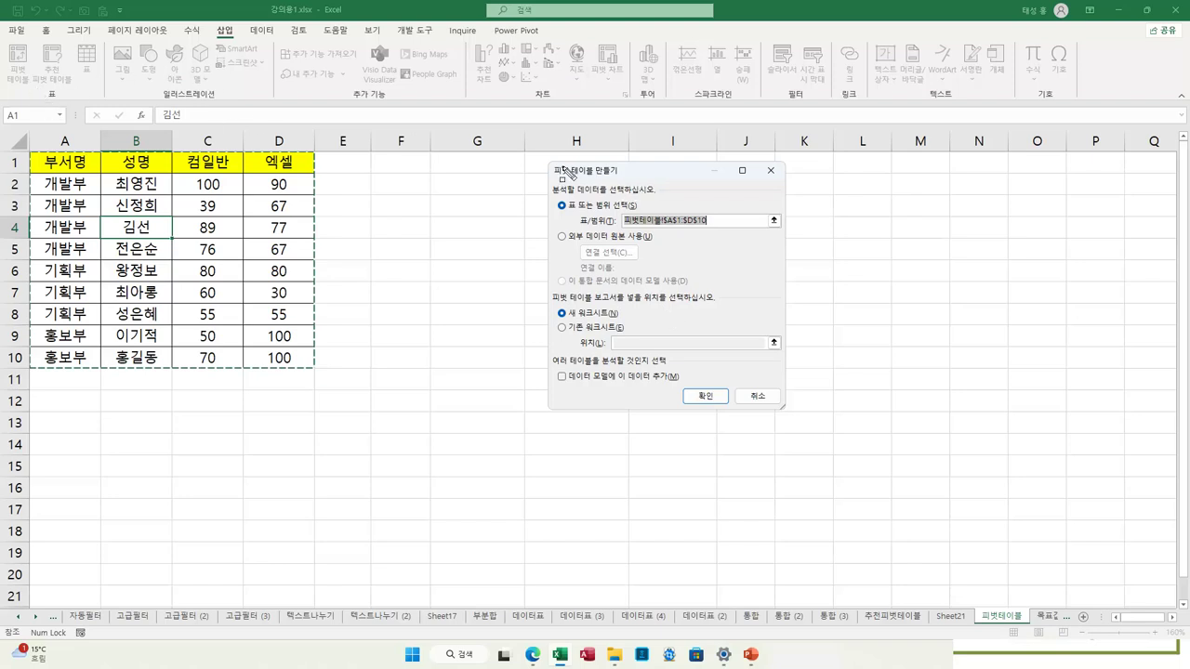
drag(546, 160, 626, 179)
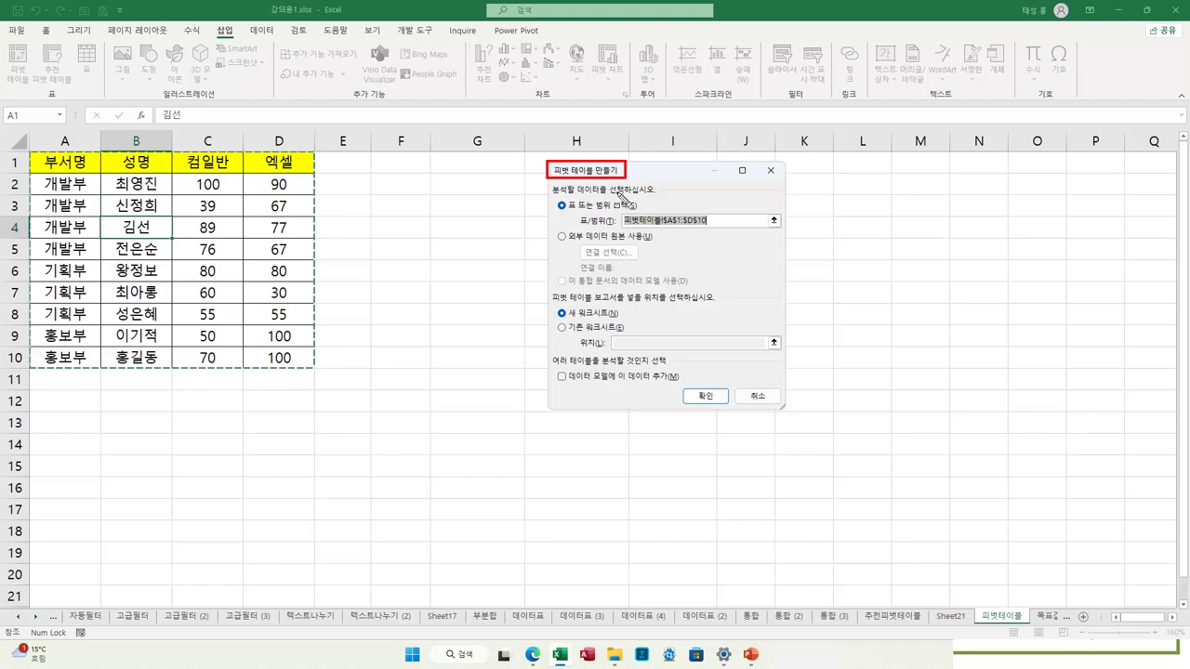
mouse_move(552, 200)
mouse_down()
mouse_move(560, 212)
mouse_move(645, 224)
mouse_move(790, 234)
mouse_up()
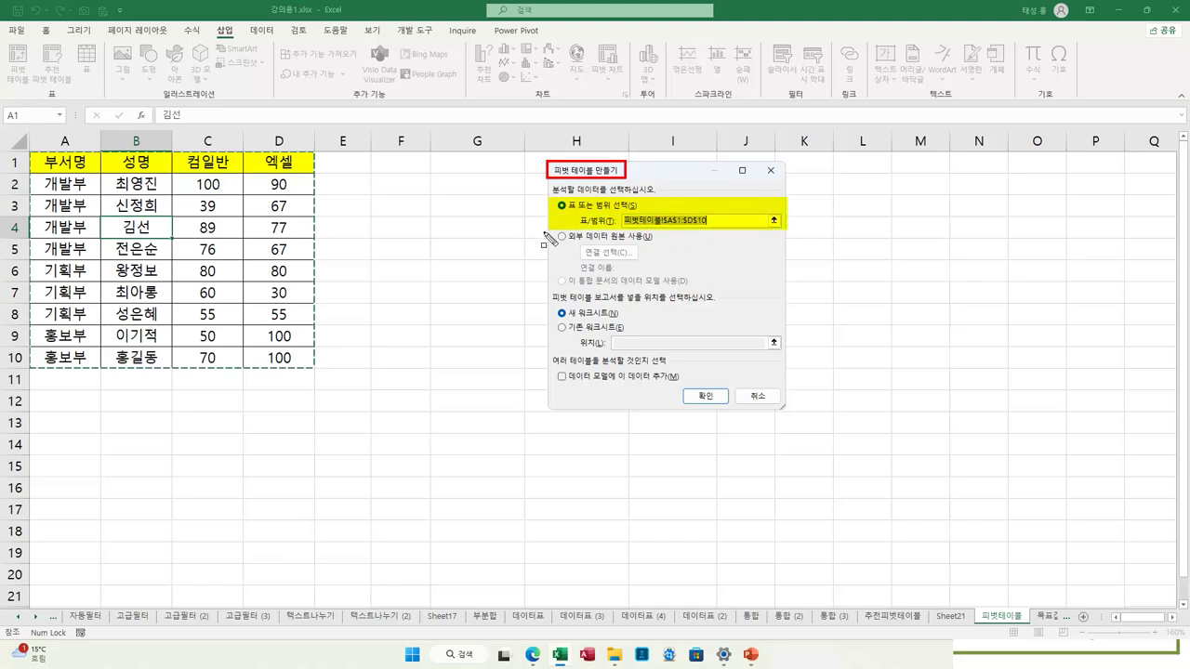
drag(550, 232, 657, 247)
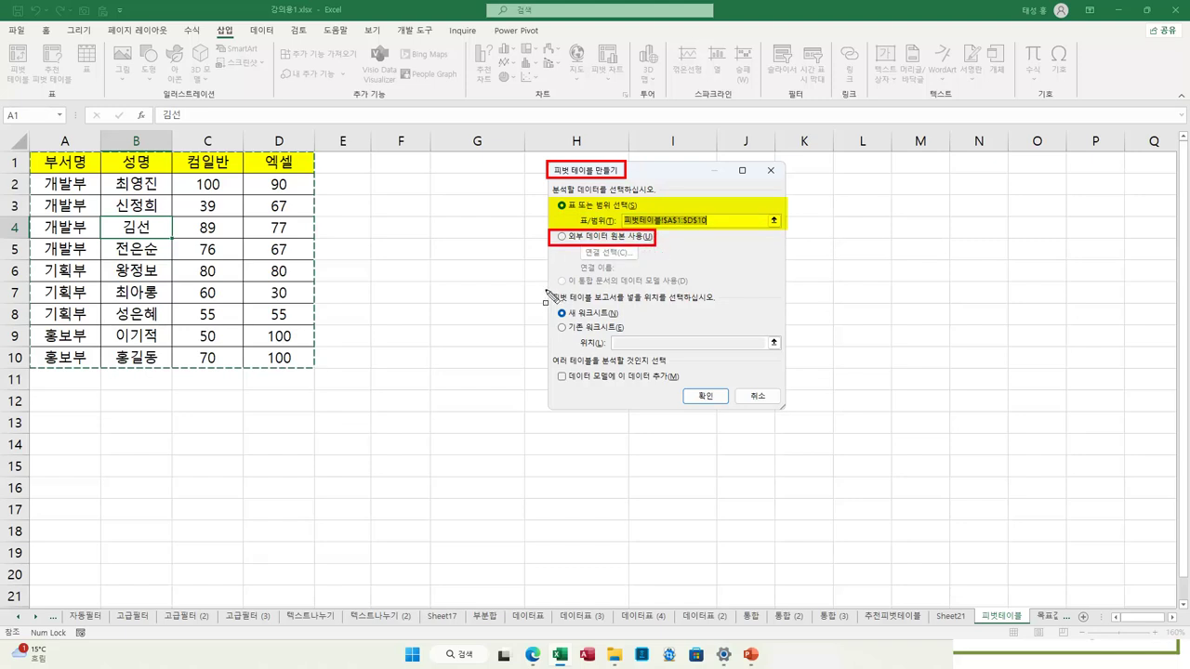
mouse_move(542, 291)
mouse_down()
mouse_move(623, 337)
mouse_move(782, 353)
mouse_up()
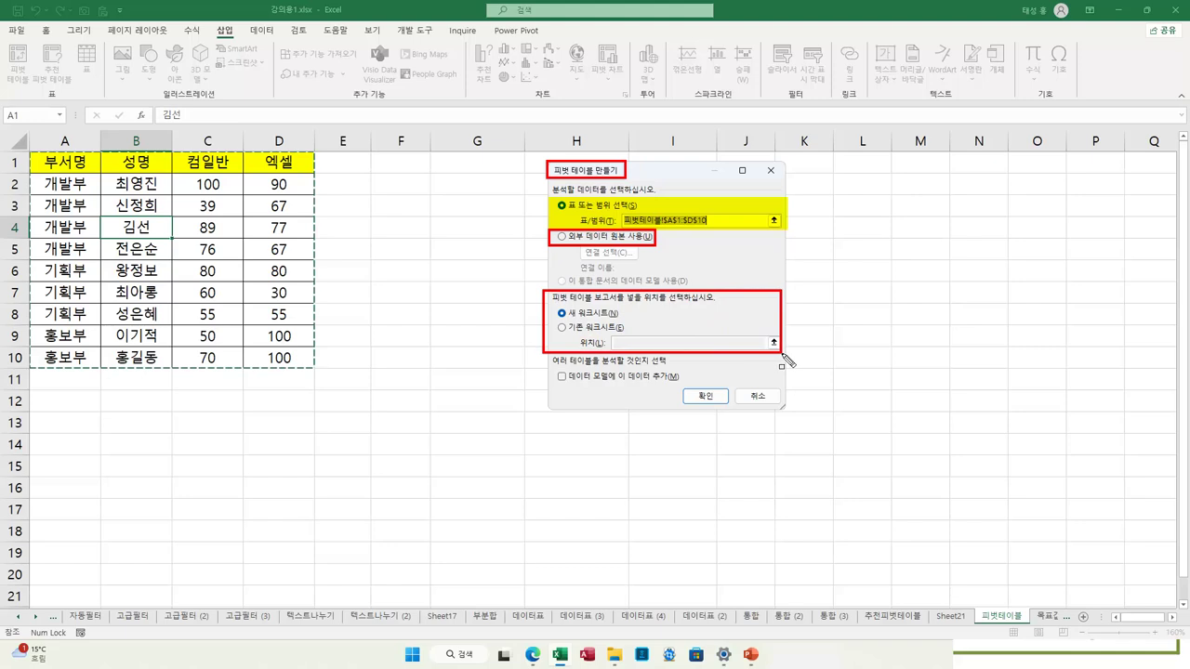
key(Escape)
Place the pivot table report on the existing worksheet at cell G3 and create it.
click(562, 329)
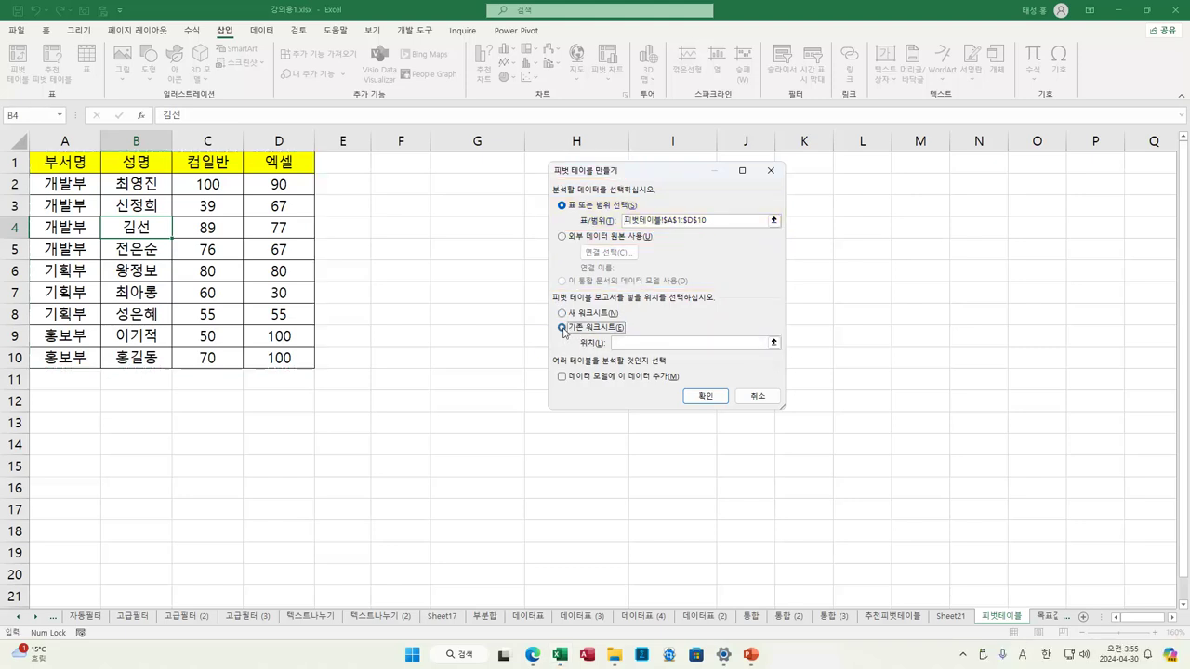
click(476, 213)
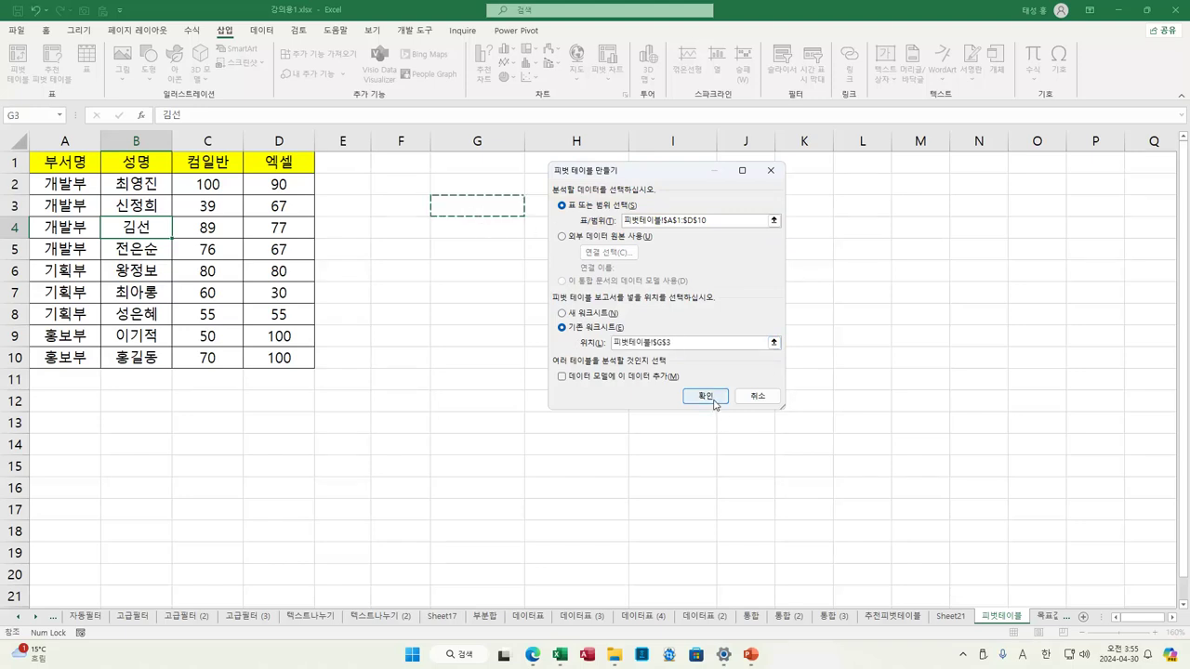
click(705, 395)
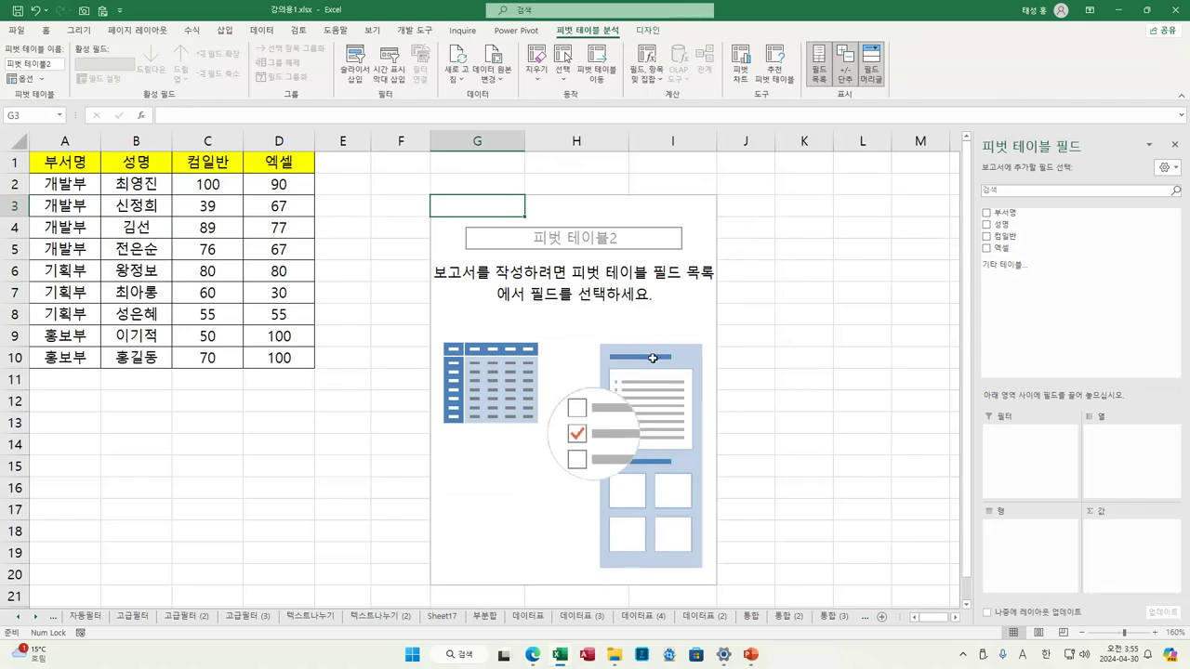
Add the 부서명 and 성명 fields as rows and the 컴일반 and 엑셀 fields as summed values.
click(986, 213)
click(988, 225)
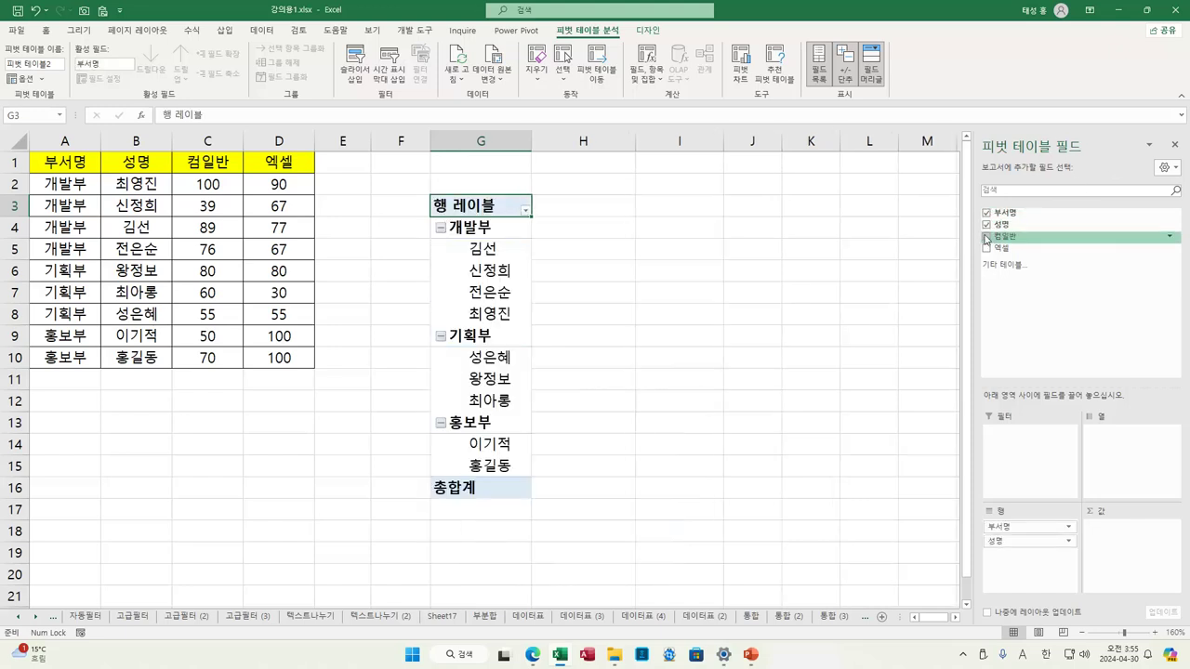
click(988, 236)
click(986, 248)
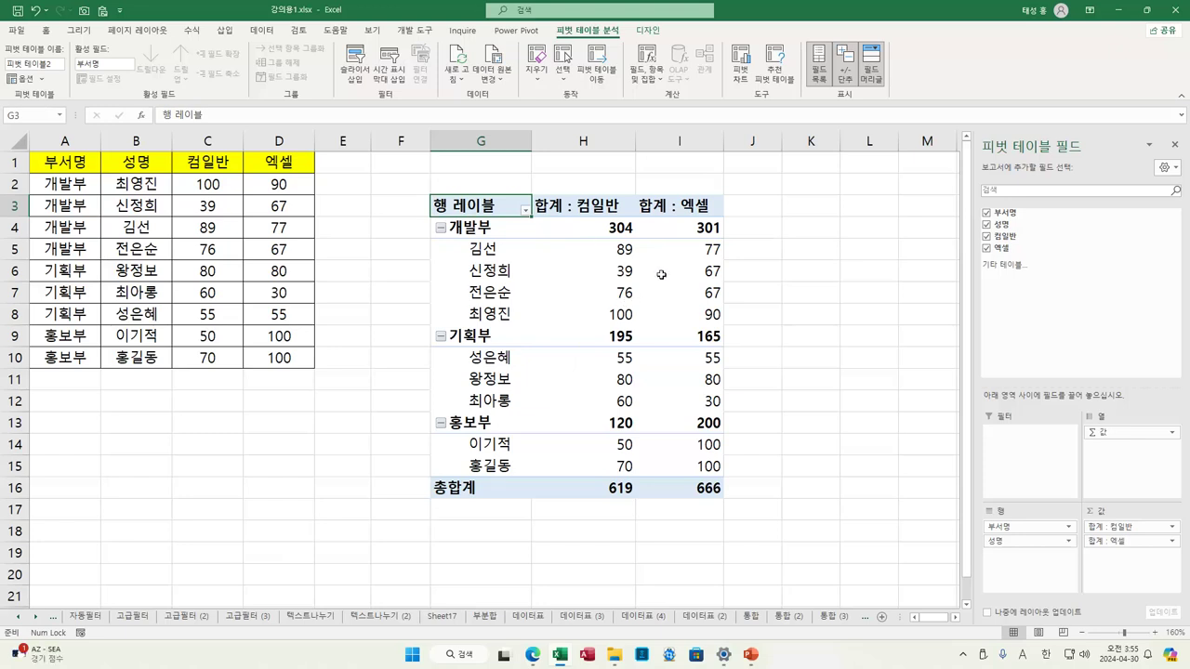
Move the 부서명 field from the pivot table's row area to its report filter area.
mouse_move(710, 294)
drag(1012, 531, 1020, 444)
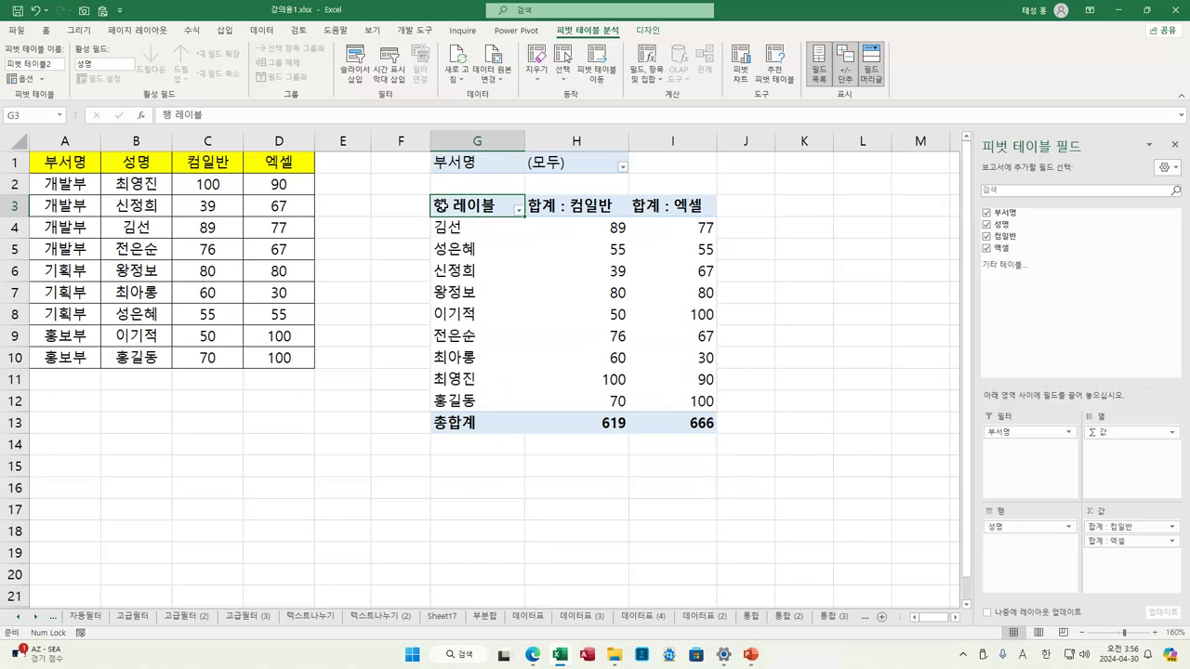
click(484, 164)
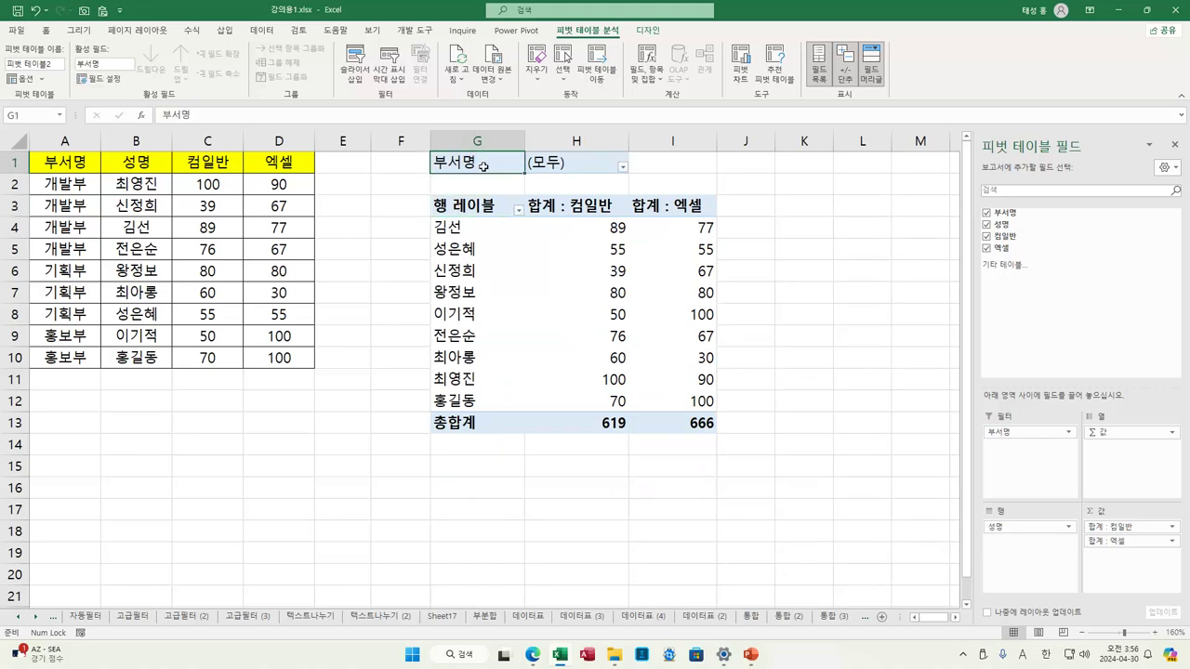
click(478, 184)
click(481, 208)
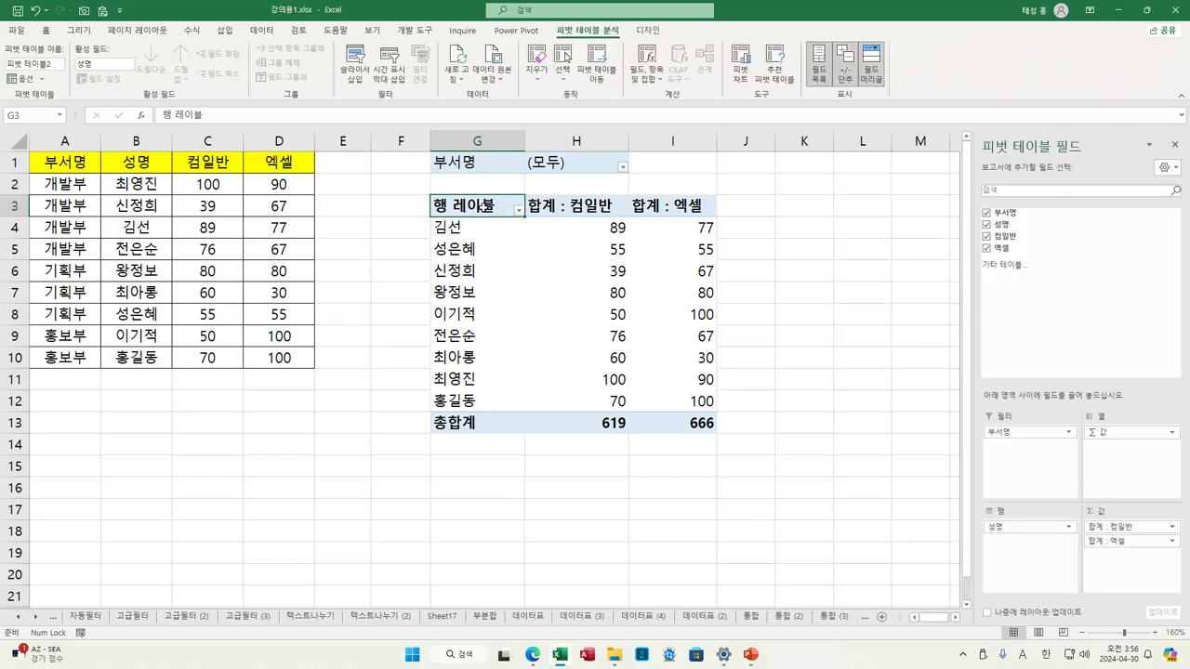
Filter the pivot table report by 부서명 to show only 개발부.
click(623, 169)
click(506, 204)
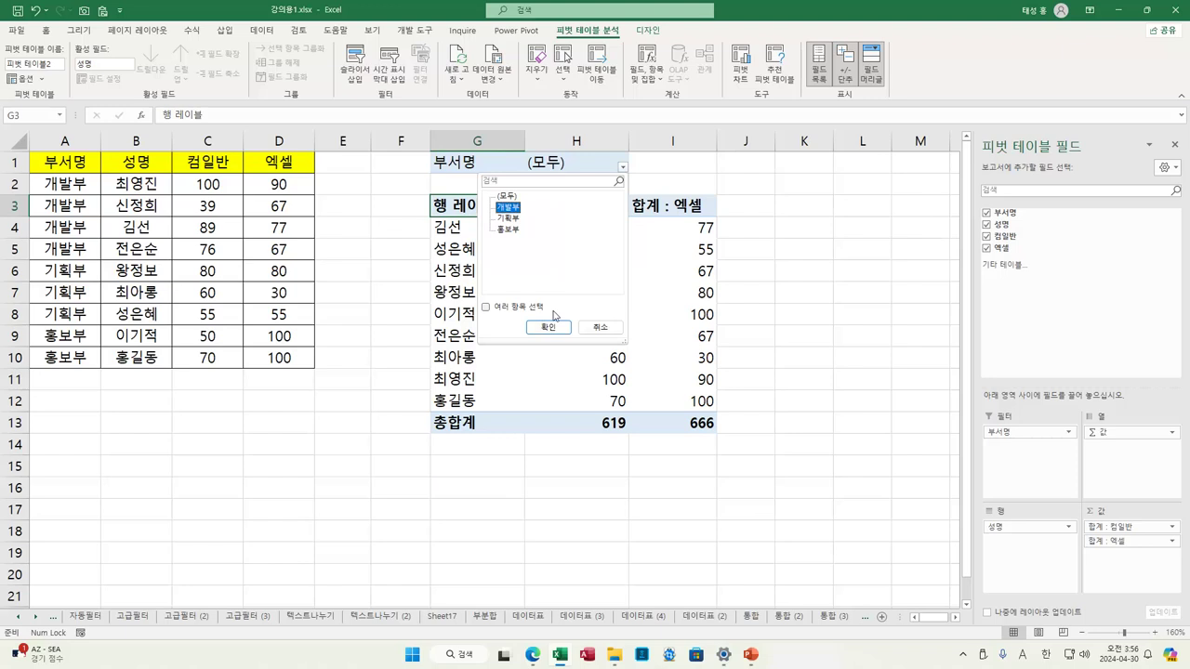
click(554, 327)
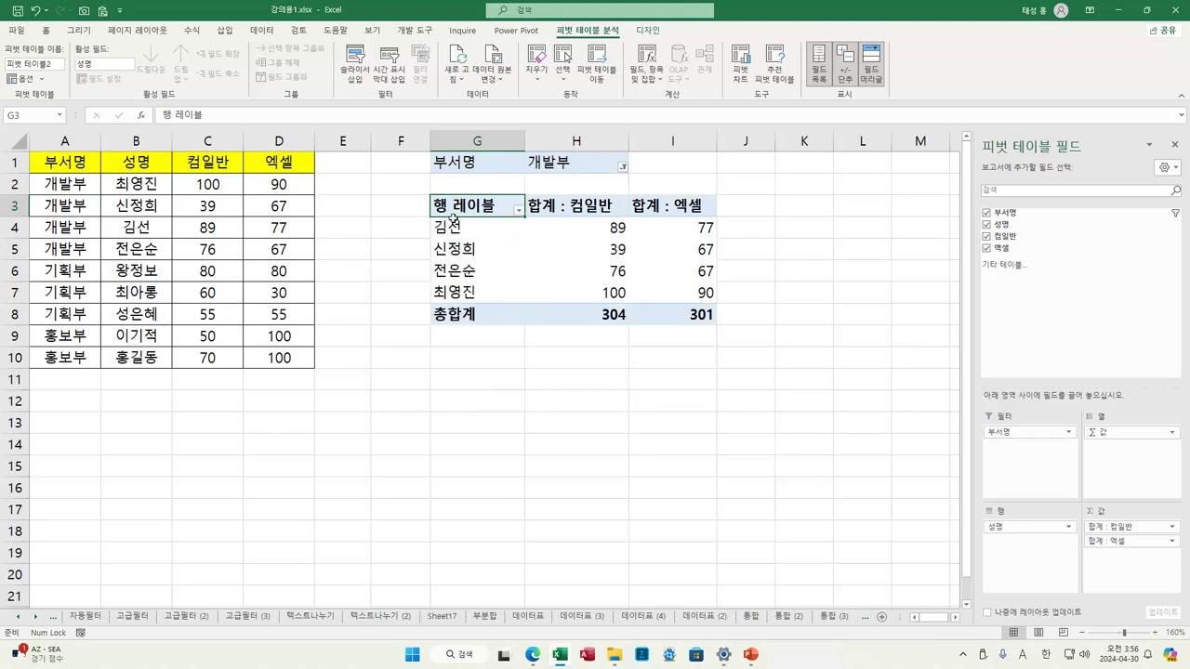
Switch the pivot table's 부서명 report filter to 기획부.
click(623, 167)
click(509, 218)
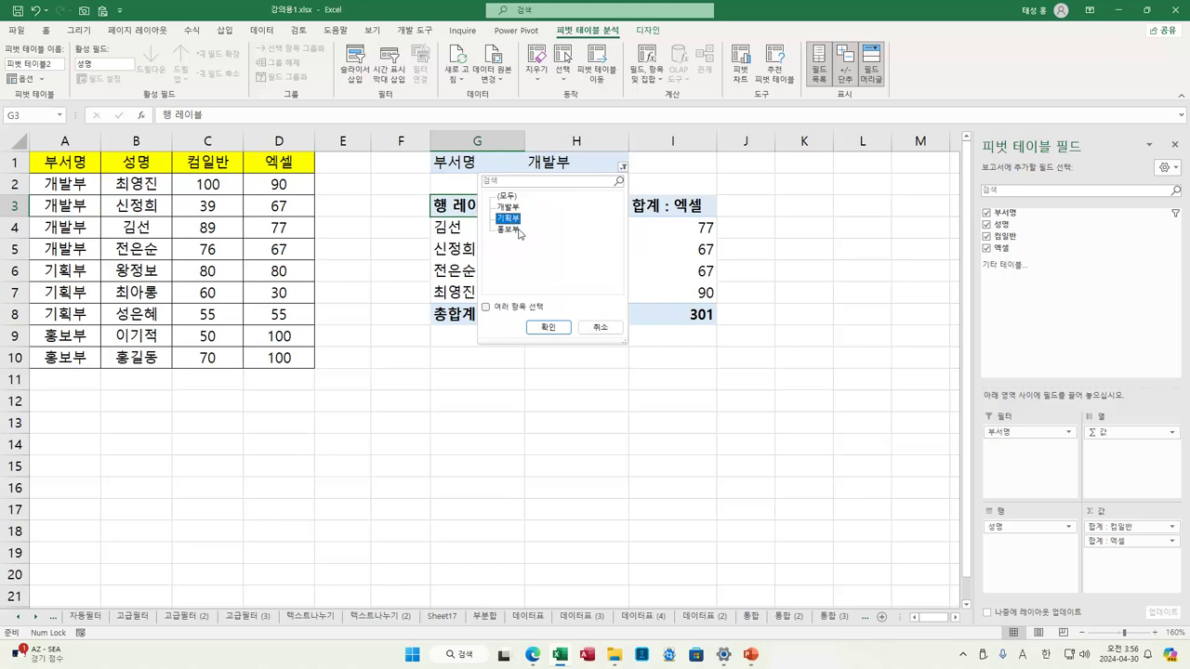
click(549, 328)
Switch the pivot table's 부서명 report filter to 홍보부.
click(623, 167)
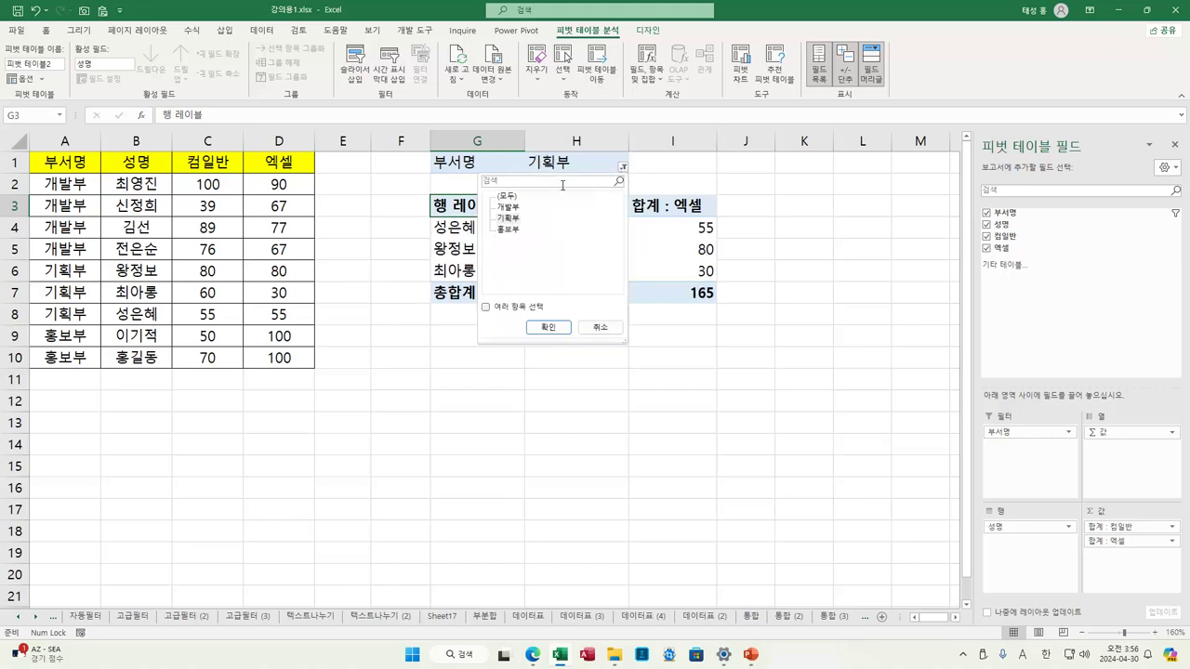
click(511, 229)
click(549, 327)
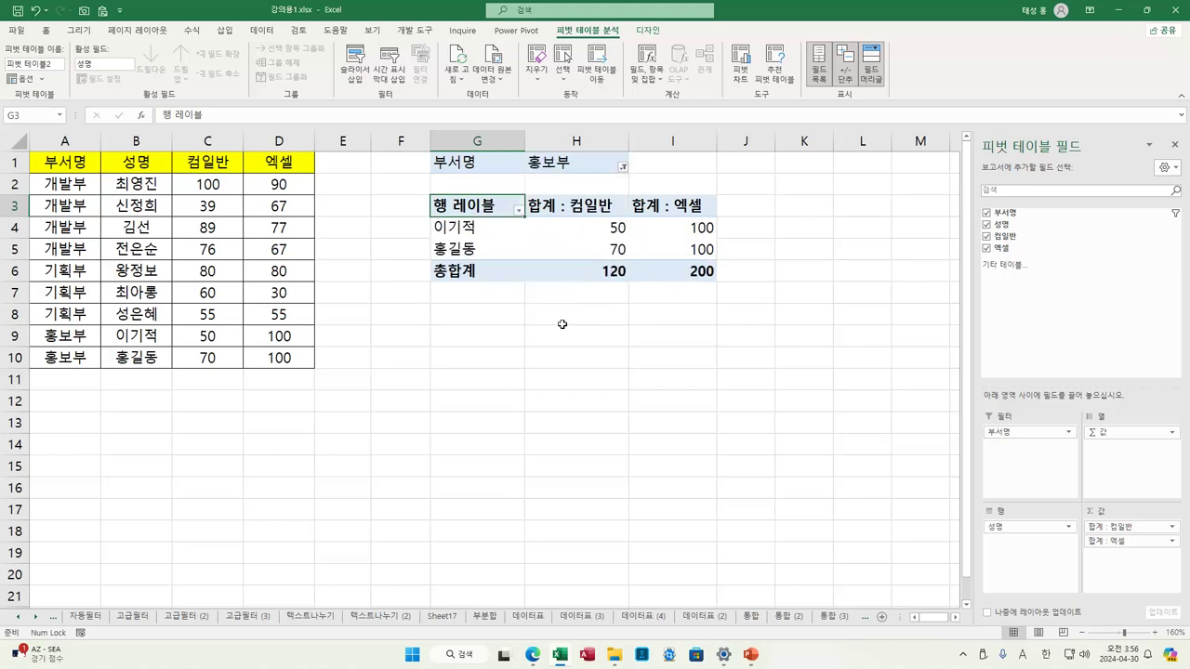
click(486, 164)
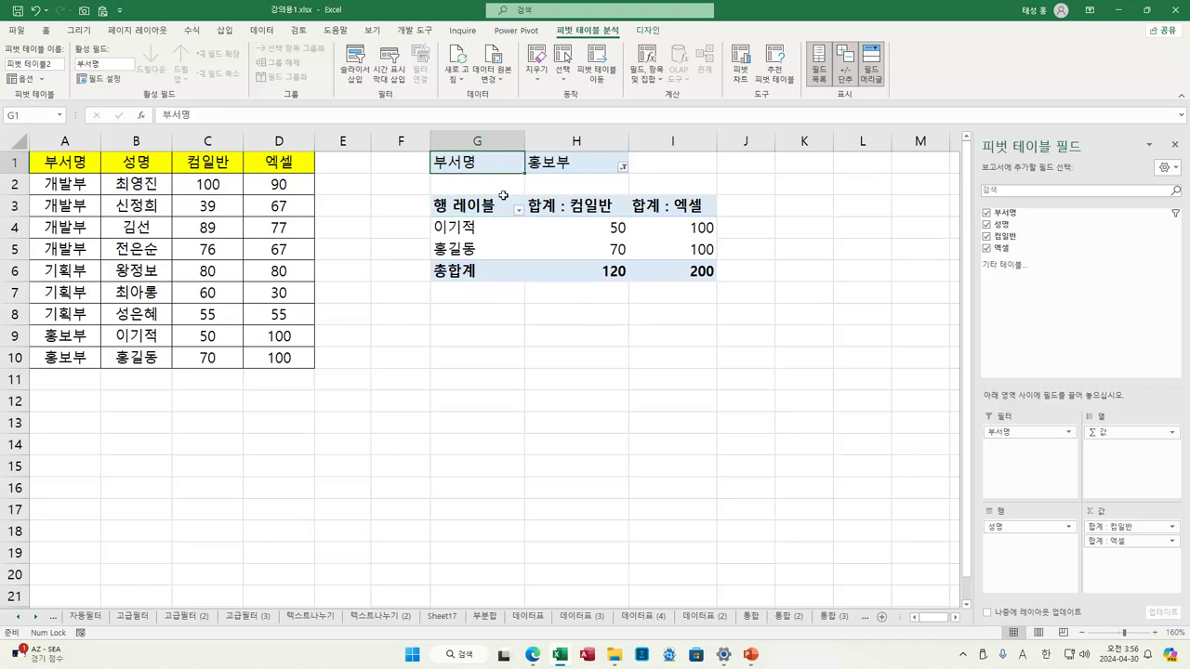
click(509, 205)
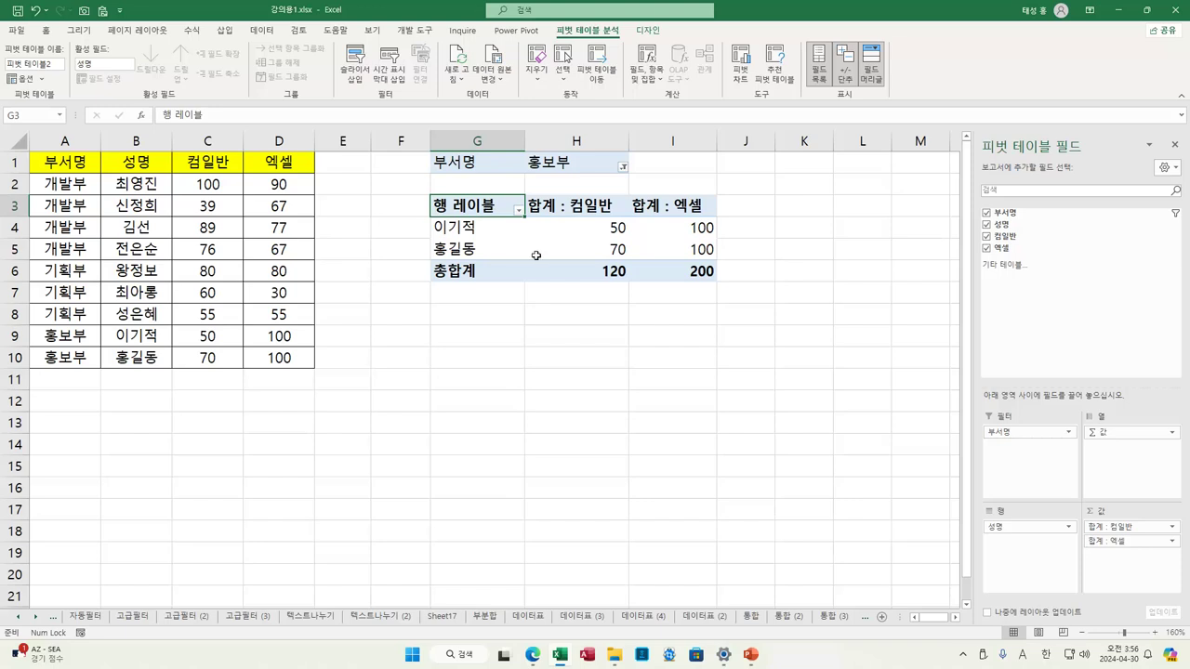
Set the pivot table's 부서명 report filter back to (모두).
click(623, 169)
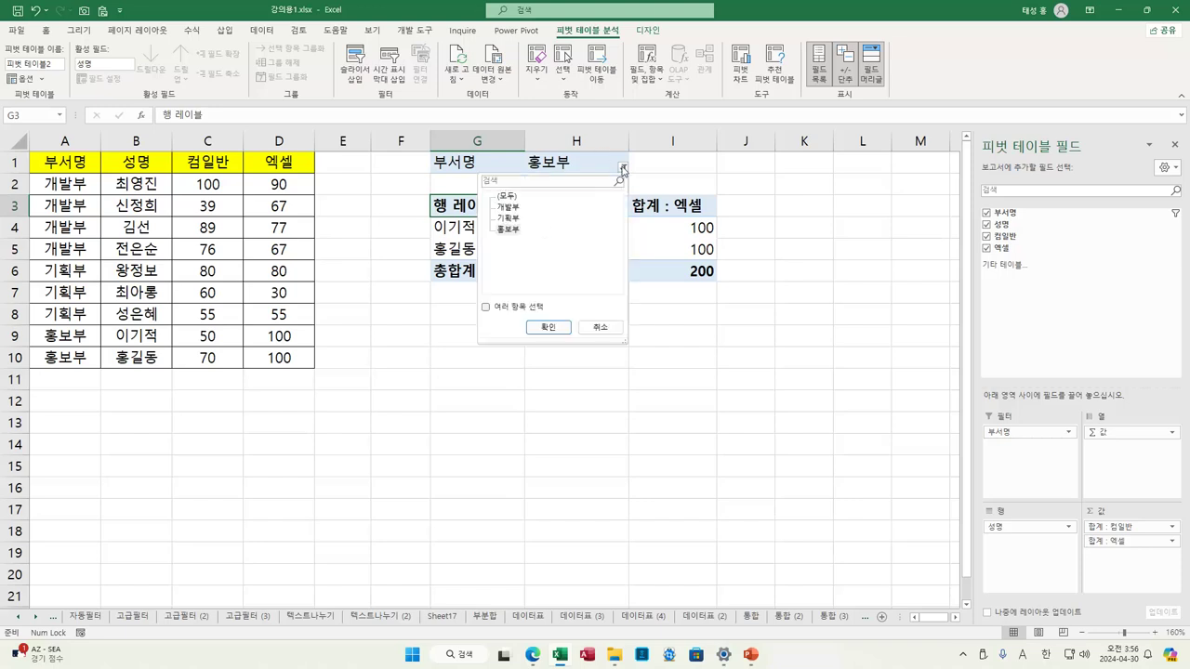
click(506, 196)
click(548, 328)
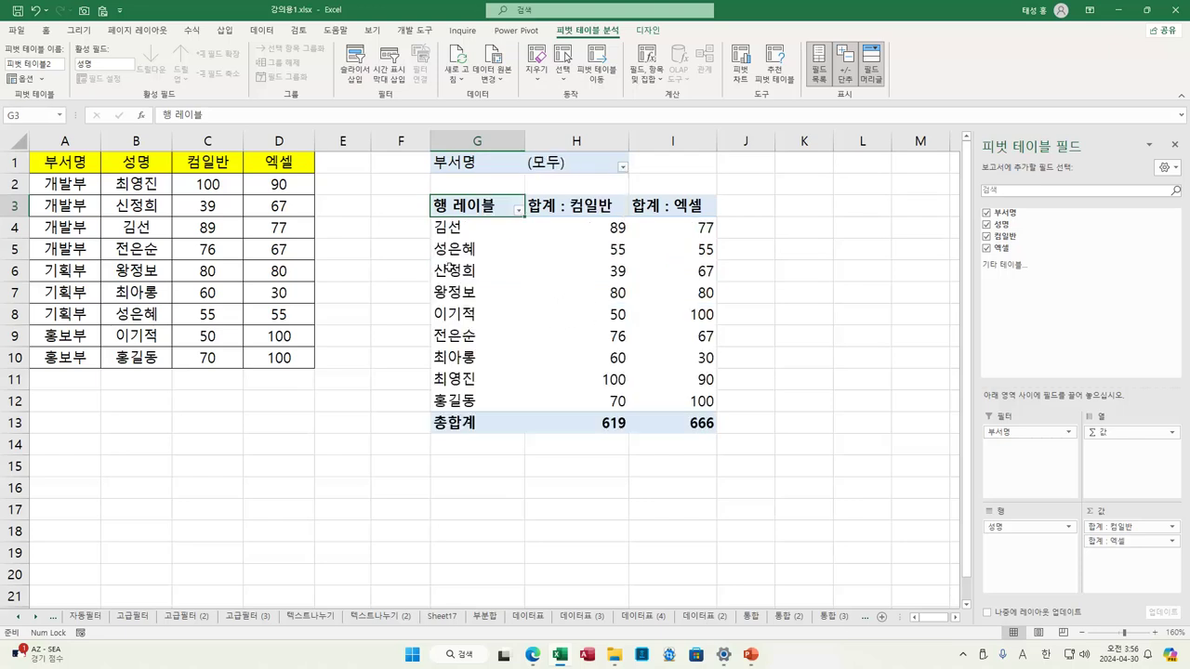
Change the 컴일반 score in source cell C4 to 100.
click(231, 230)
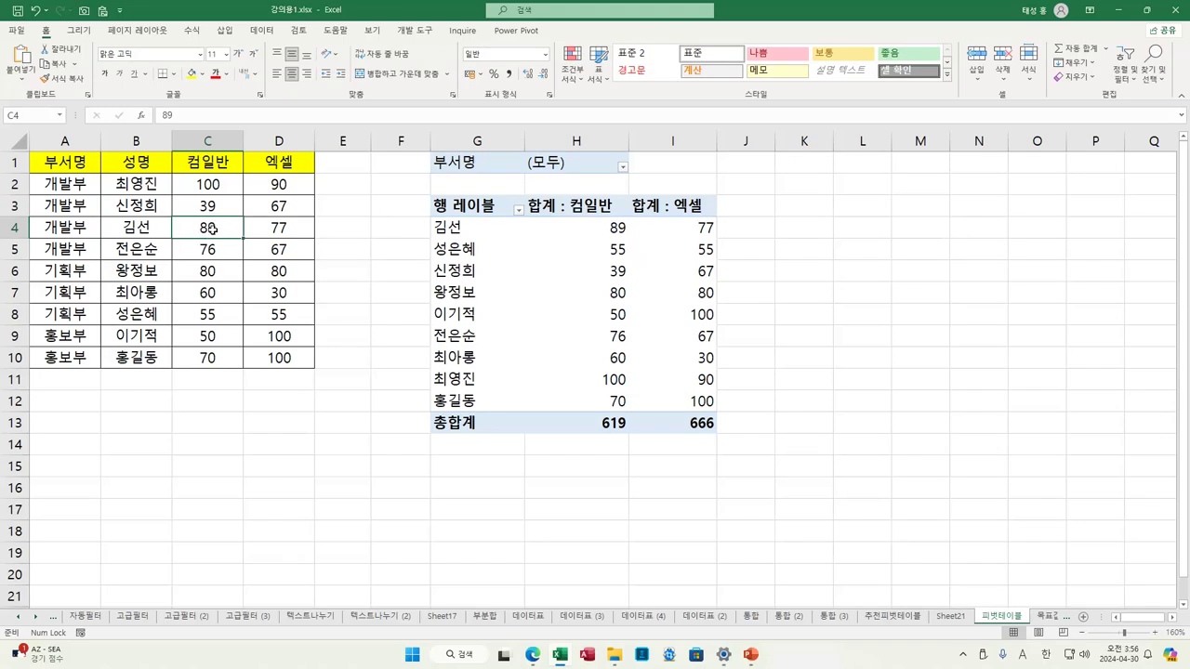
text(100)
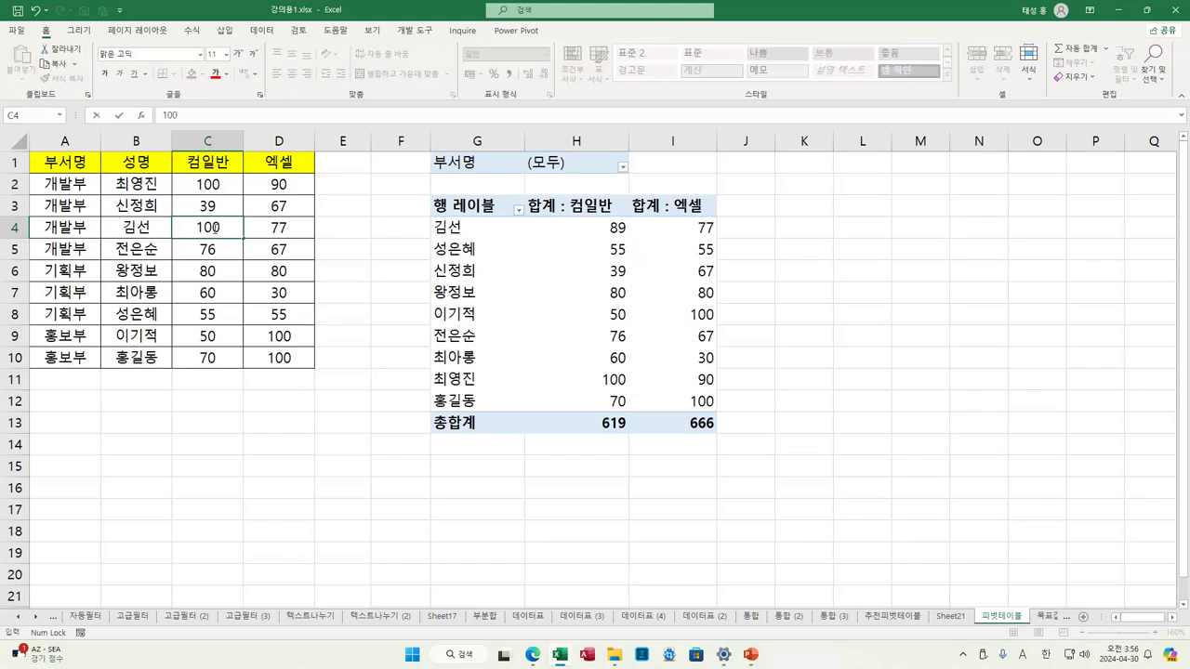
click(230, 270)
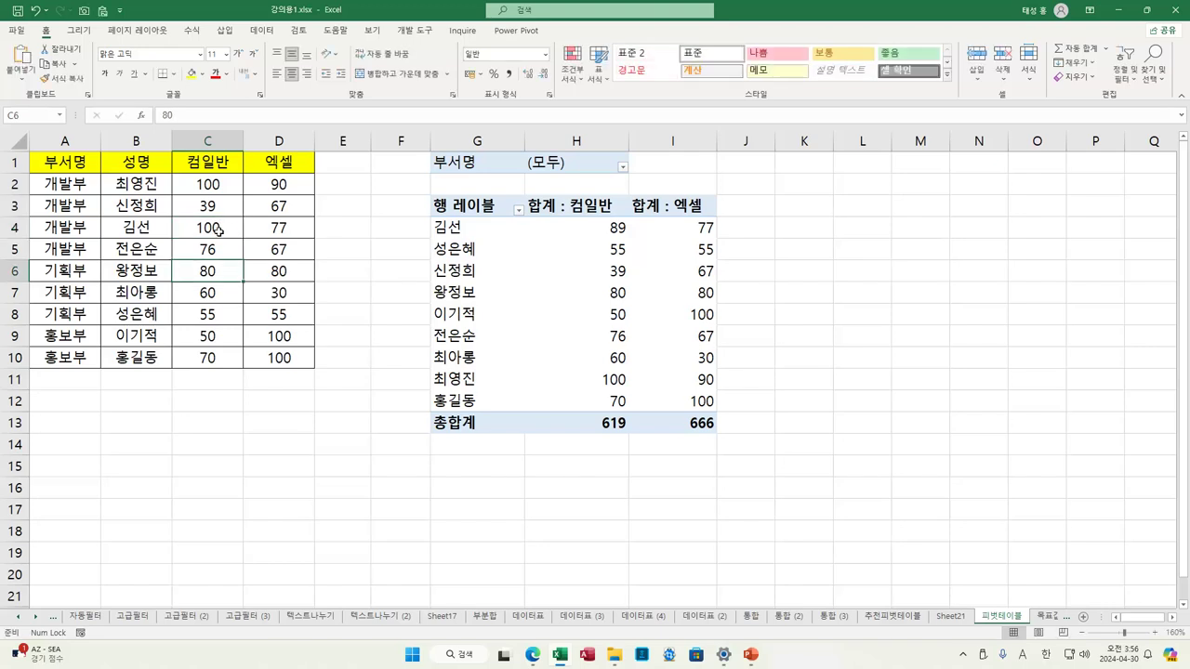
Refresh the pivot table so it picks up the edited source score.
mouse_move(551, 303)
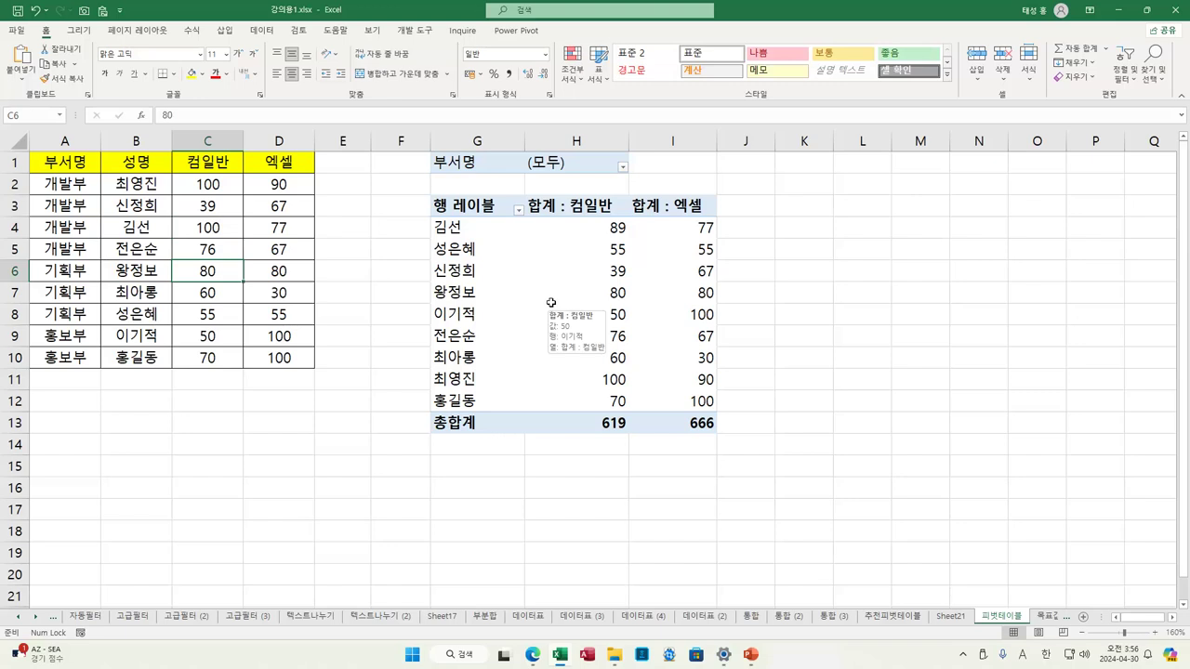
click(606, 232)
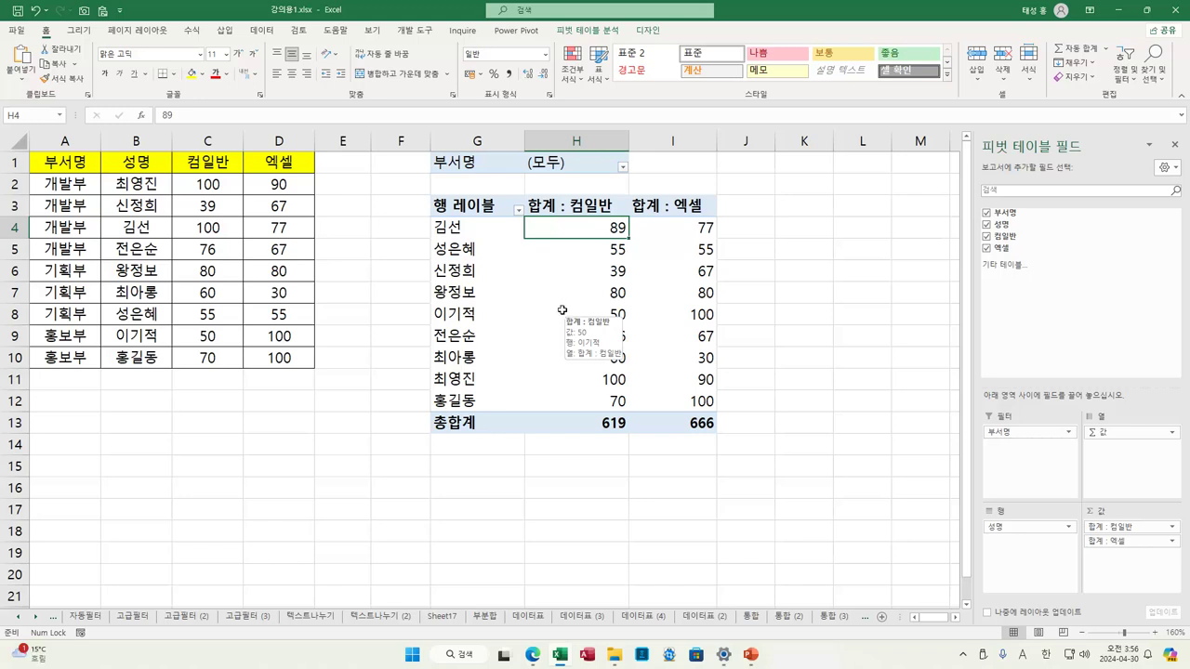
click(598, 32)
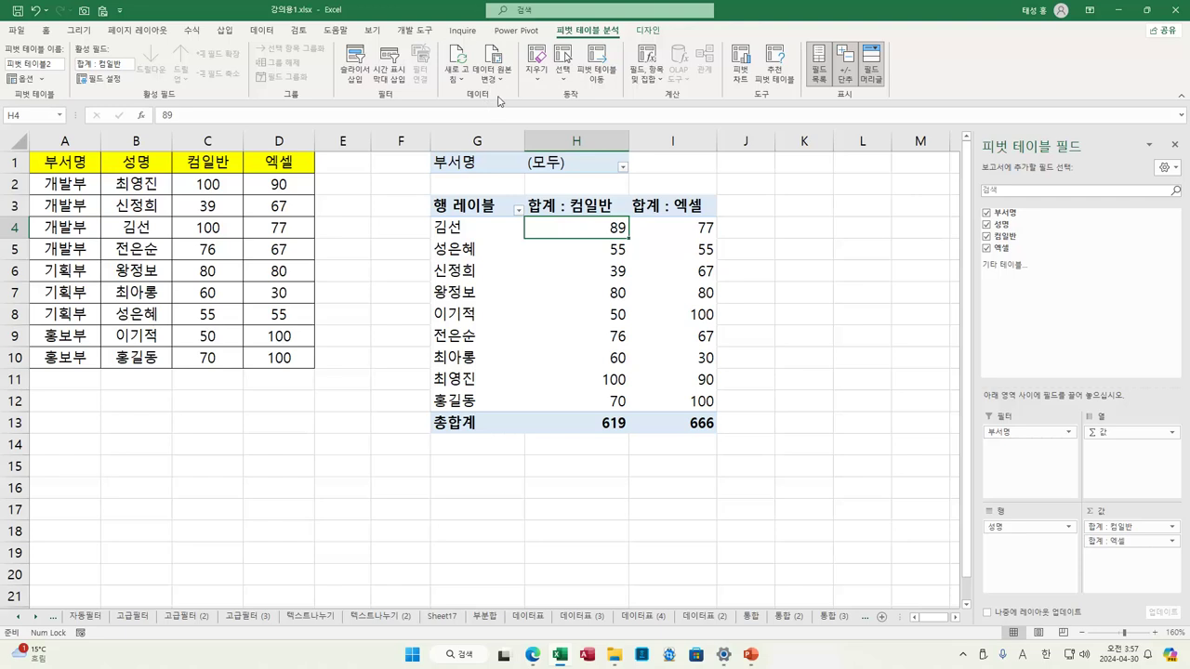
click(461, 86)
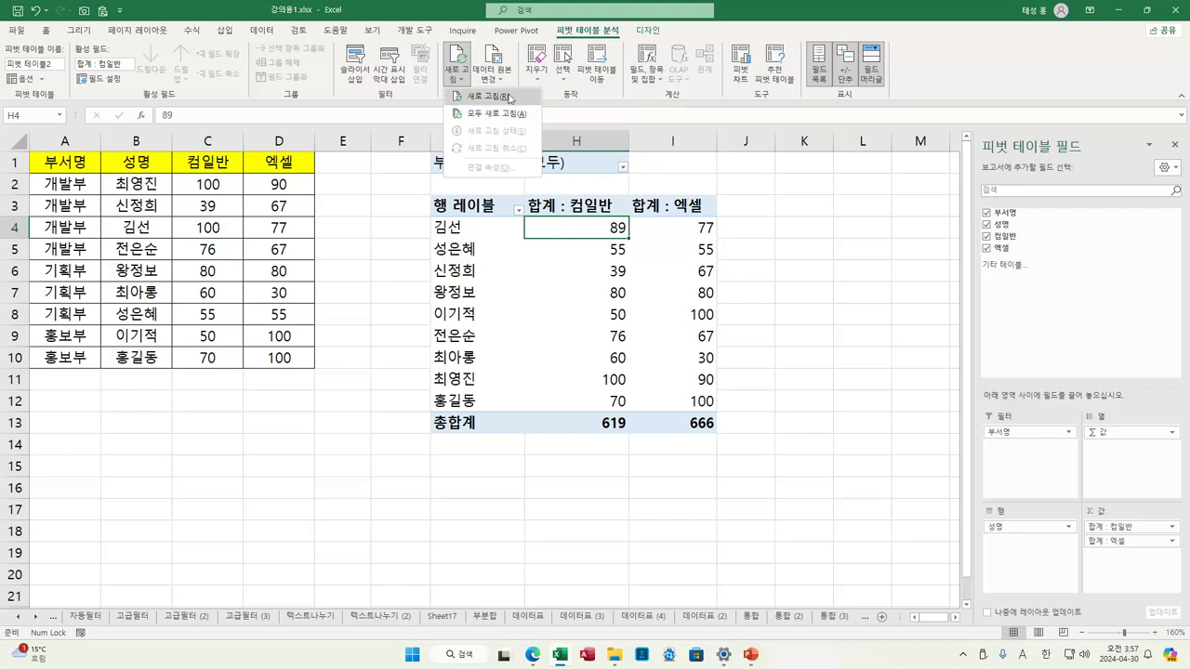
click(511, 97)
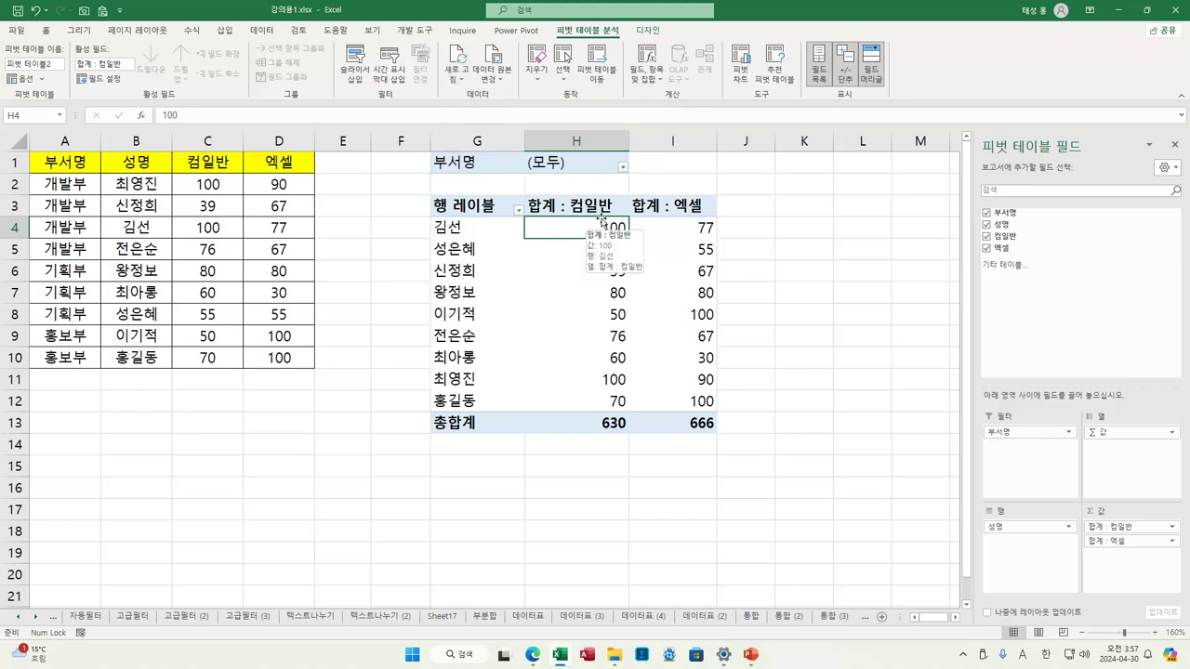
Review the pivot table options for displaying error values and empty cells and for showing row and column grand totals.
mouse_move(591, 231)
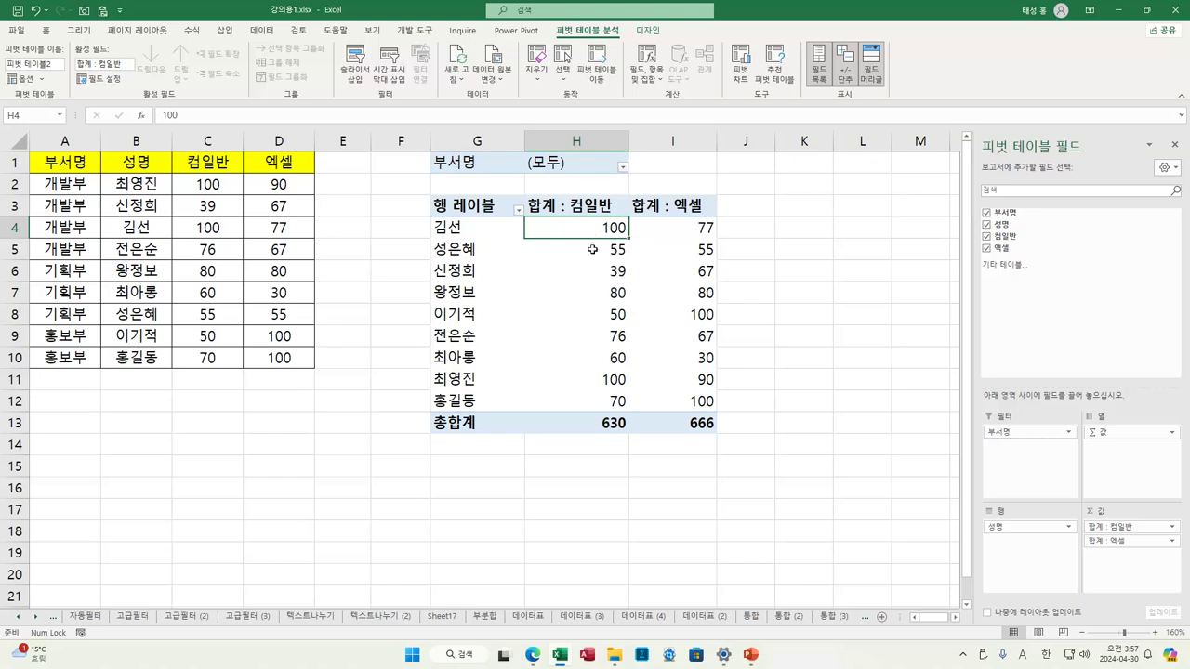
right_click(582, 229)
click(657, 424)
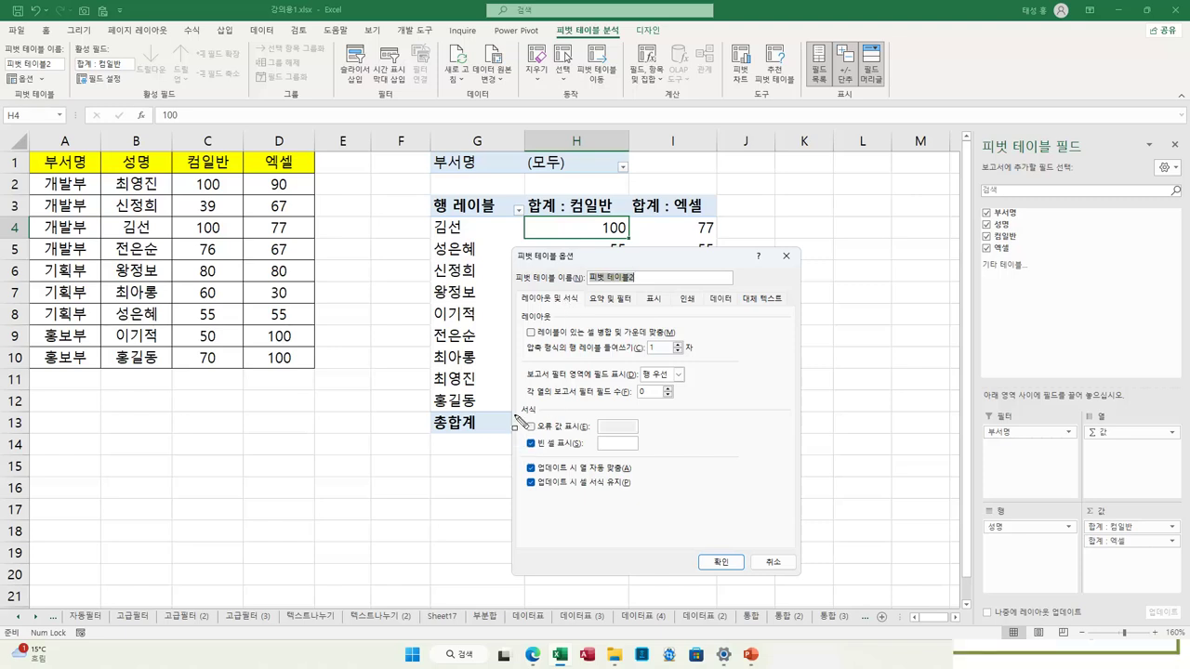
mouse_move(512, 403)
mouse_down()
mouse_move(537, 434)
mouse_move(606, 468)
mouse_move(664, 473)
mouse_move(653, 458)
mouse_up()
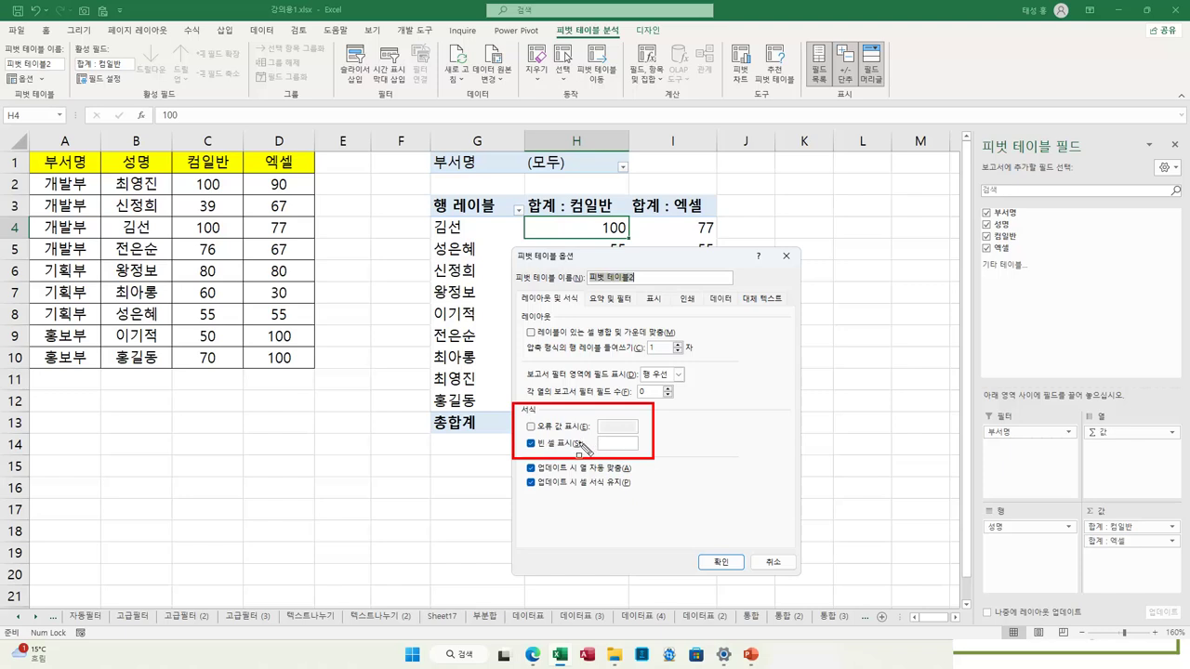
key(Escape)
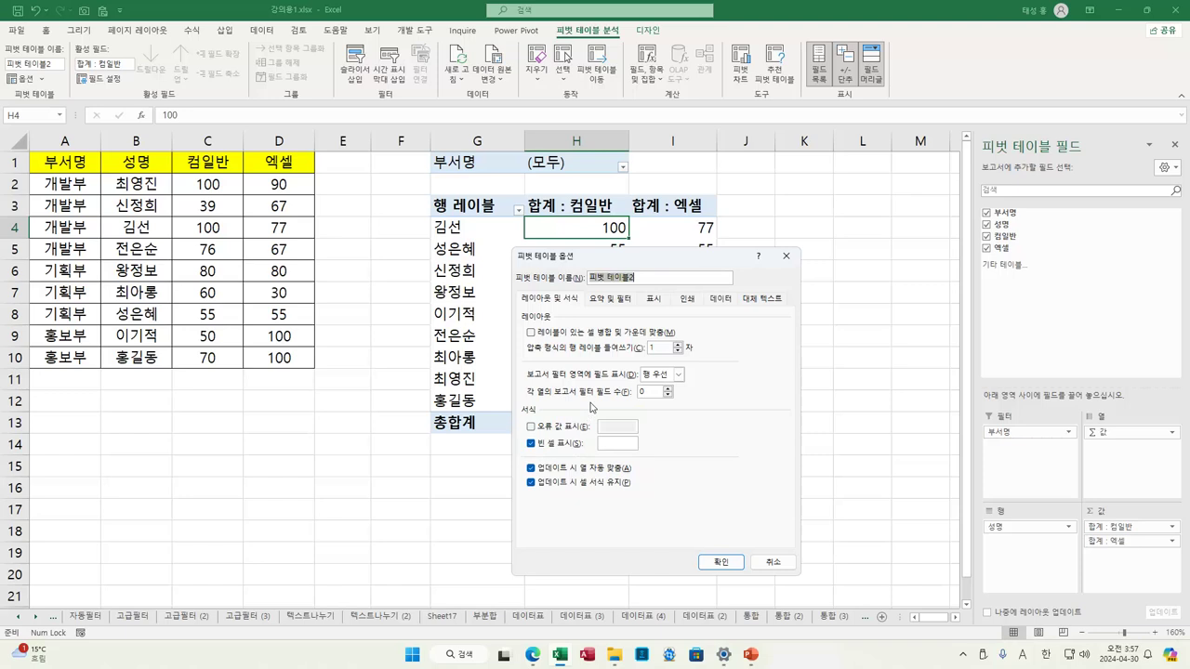
click(621, 299)
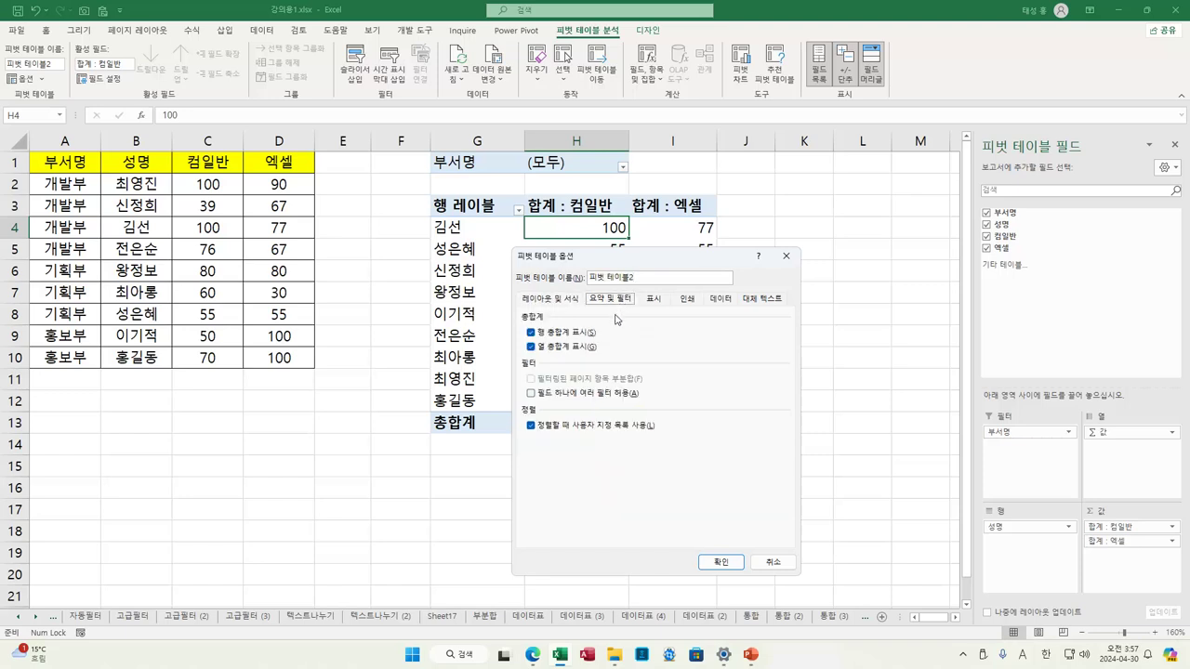
key(ctrl+2)
mouse_move(511, 314)
mouse_down()
mouse_move(545, 351)
mouse_move(623, 357)
mouse_up()
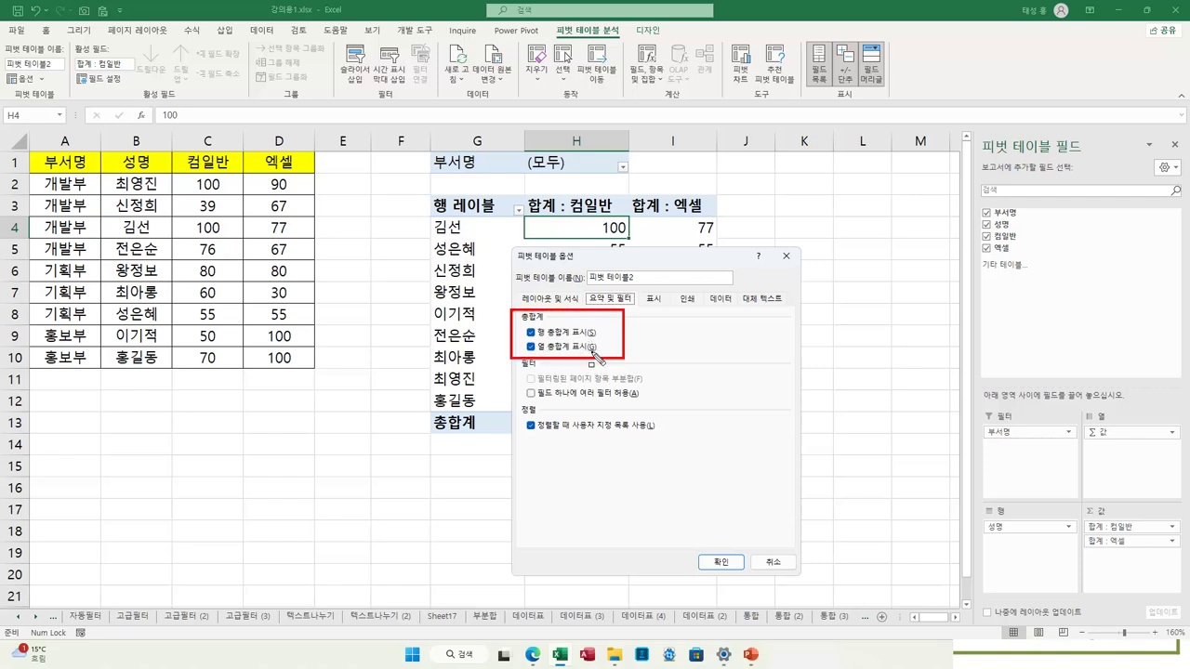
key(Escape)
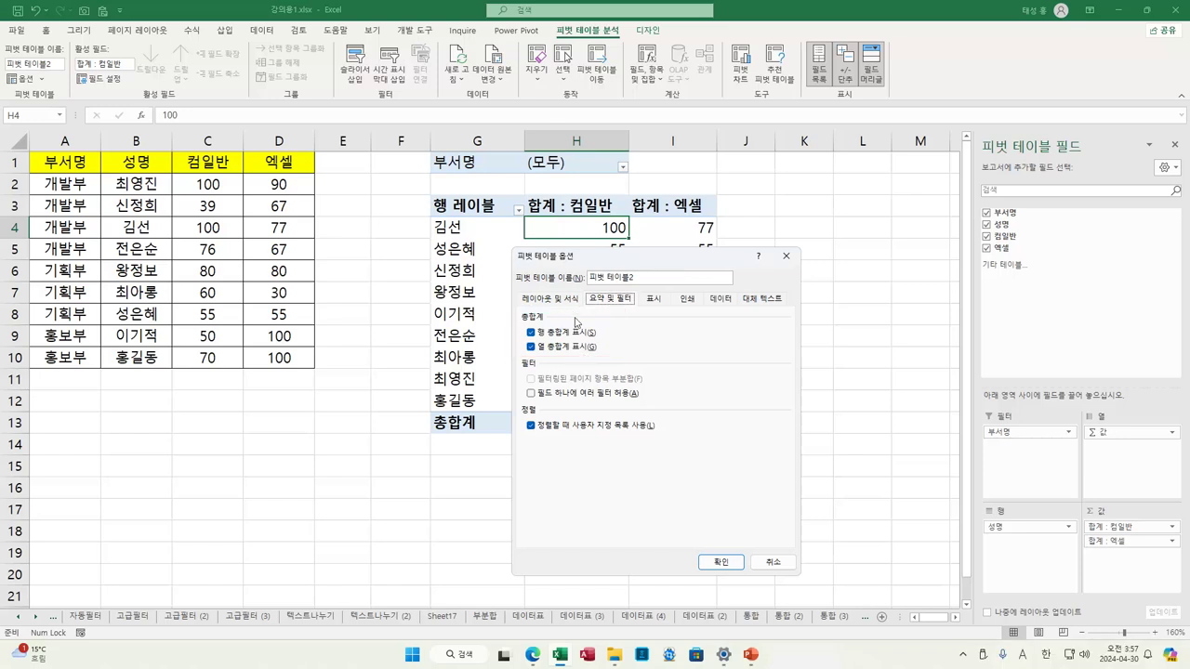
click(772, 563)
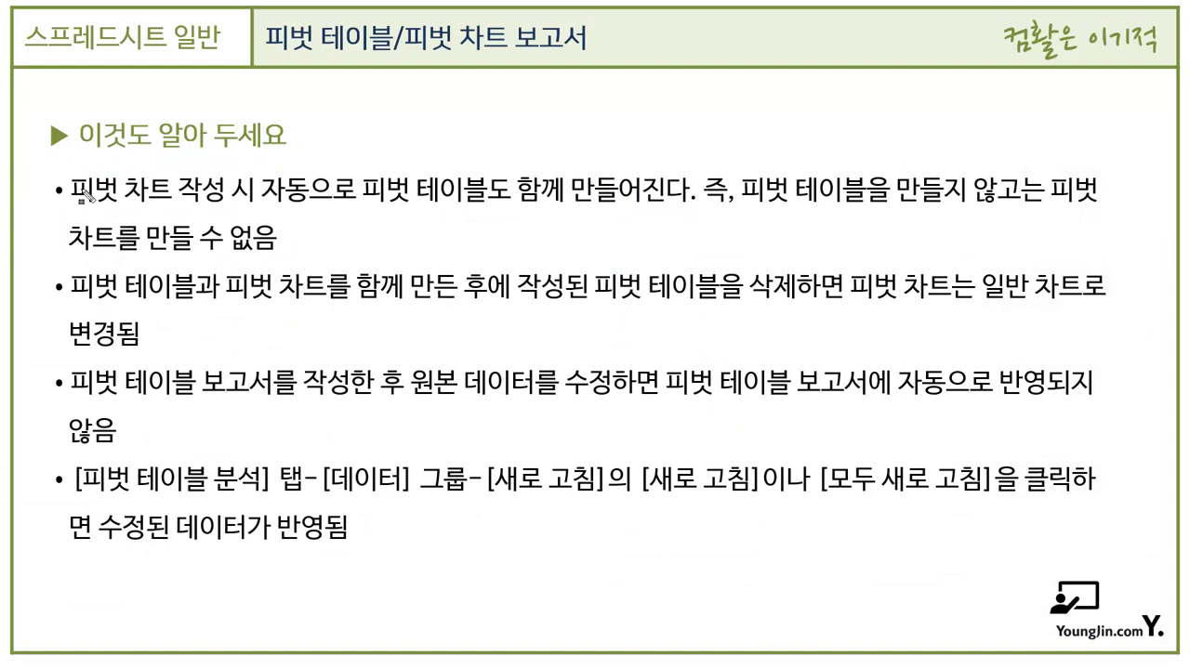
drag(72, 191, 251, 193)
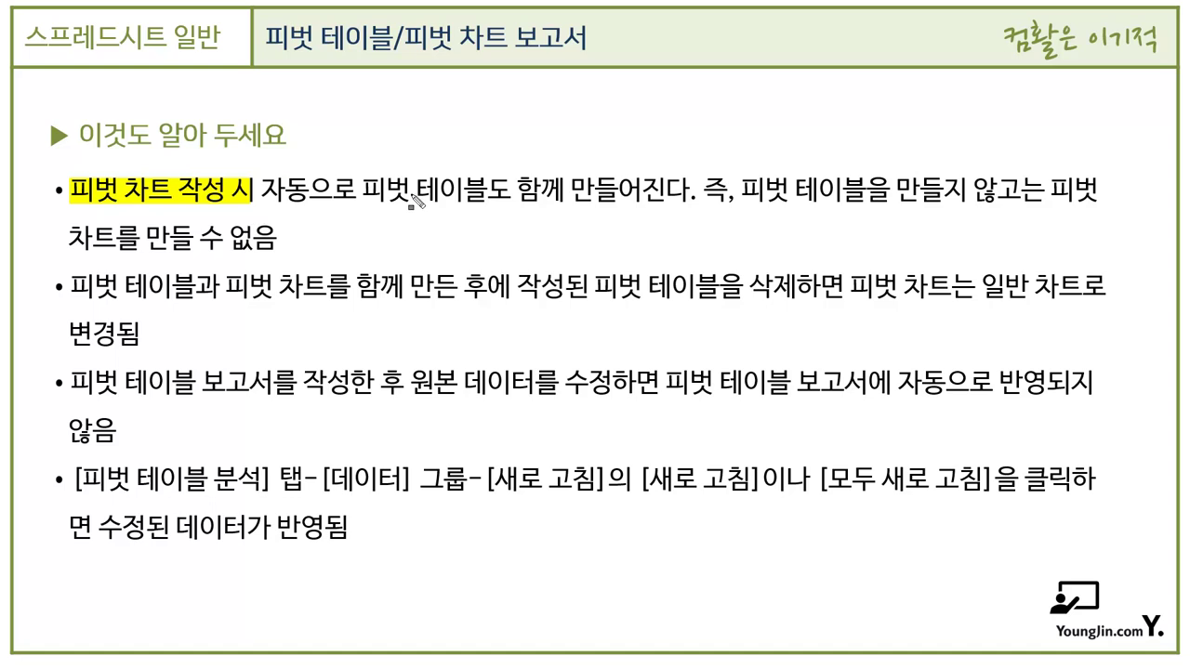
drag(362, 191, 688, 195)
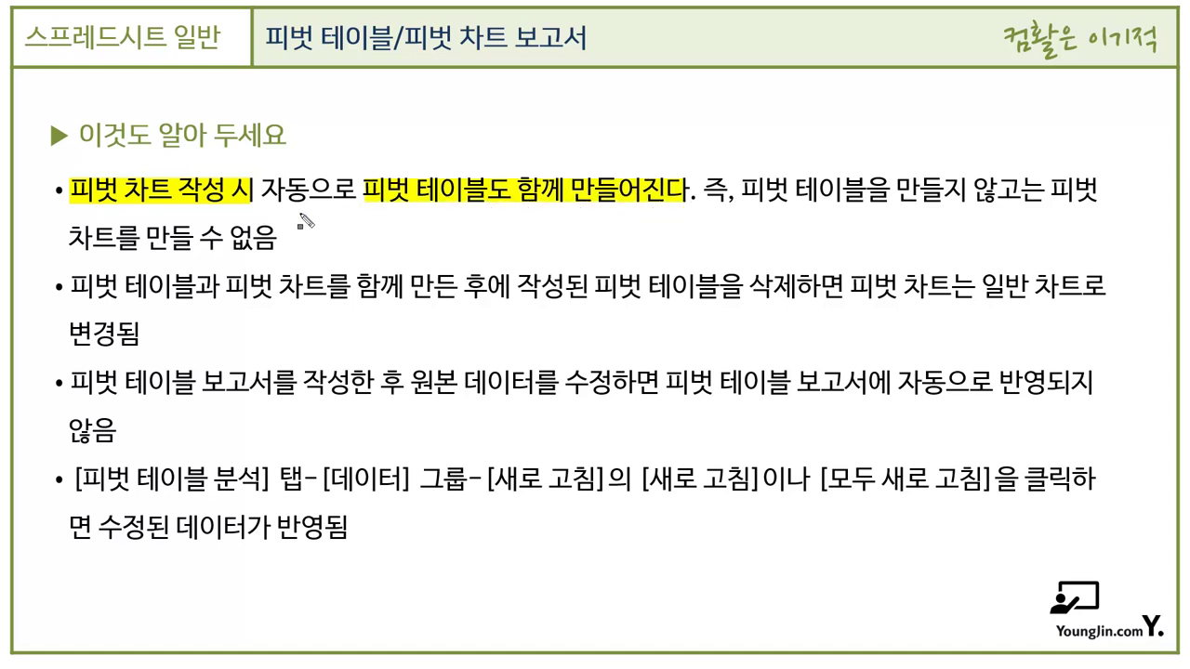
mouse_move(362, 178)
mouse_down()
mouse_move(373, 199)
mouse_move(564, 212)
mouse_up()
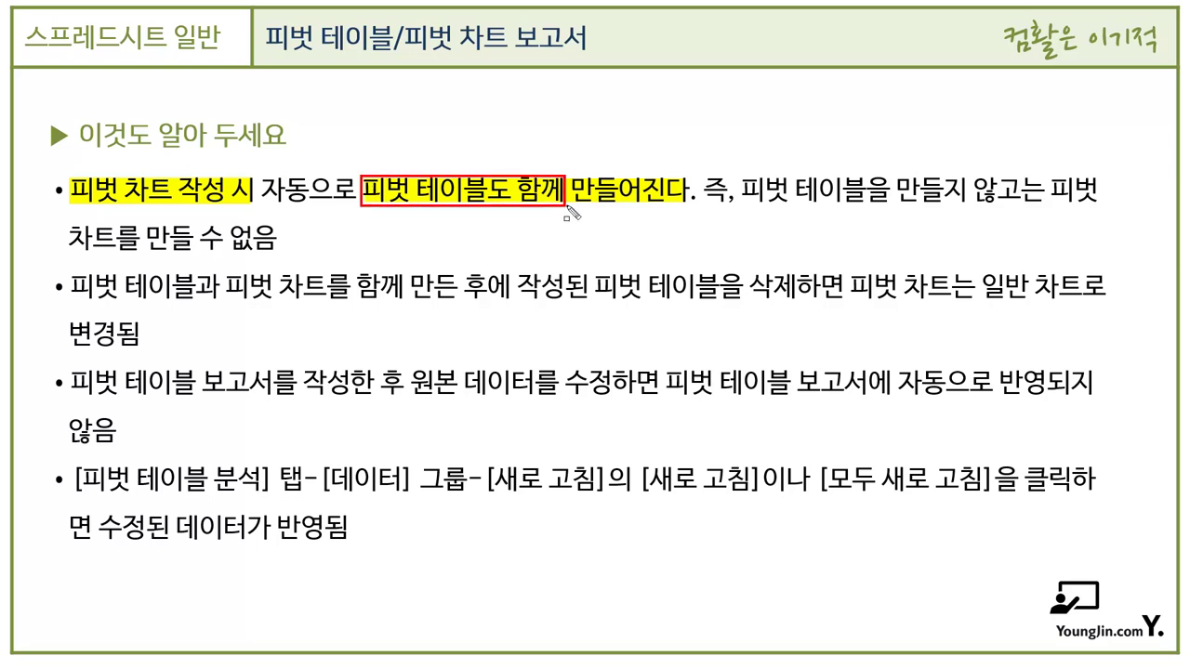
drag(742, 190, 1103, 197)
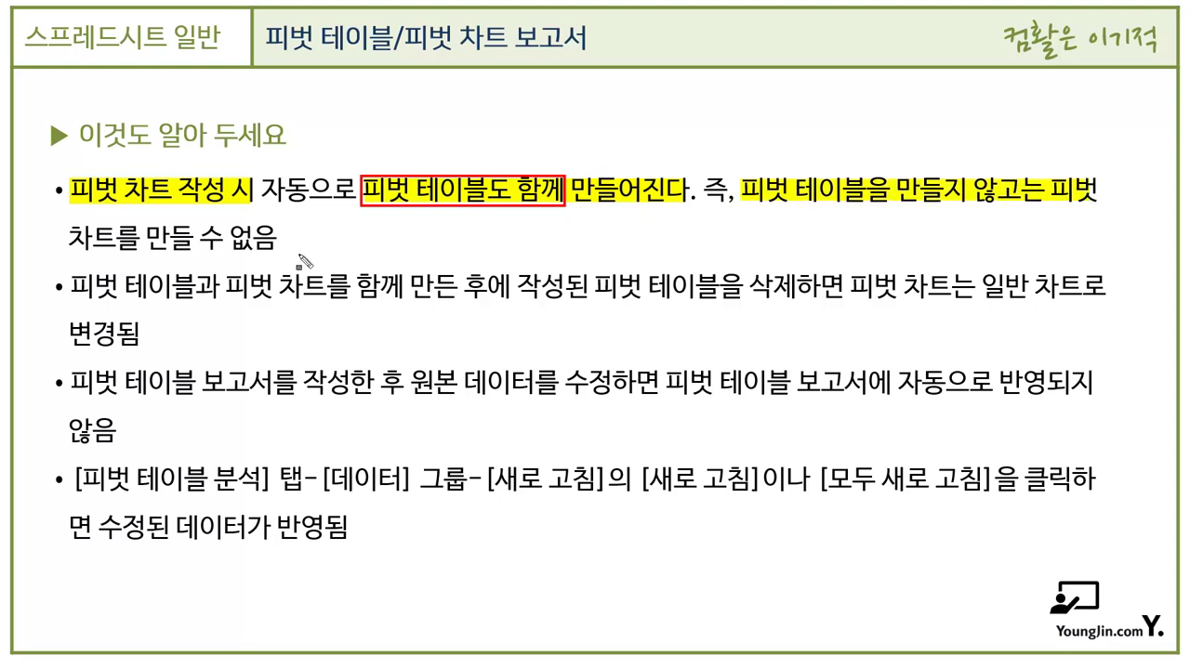
drag(74, 240, 277, 241)
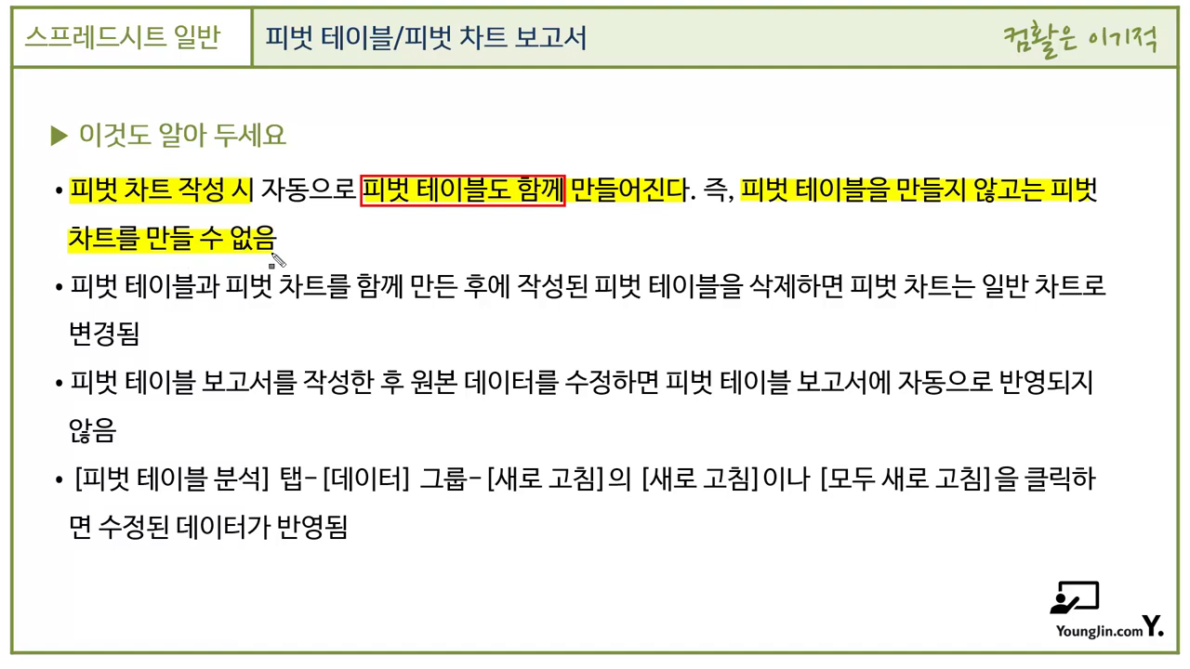
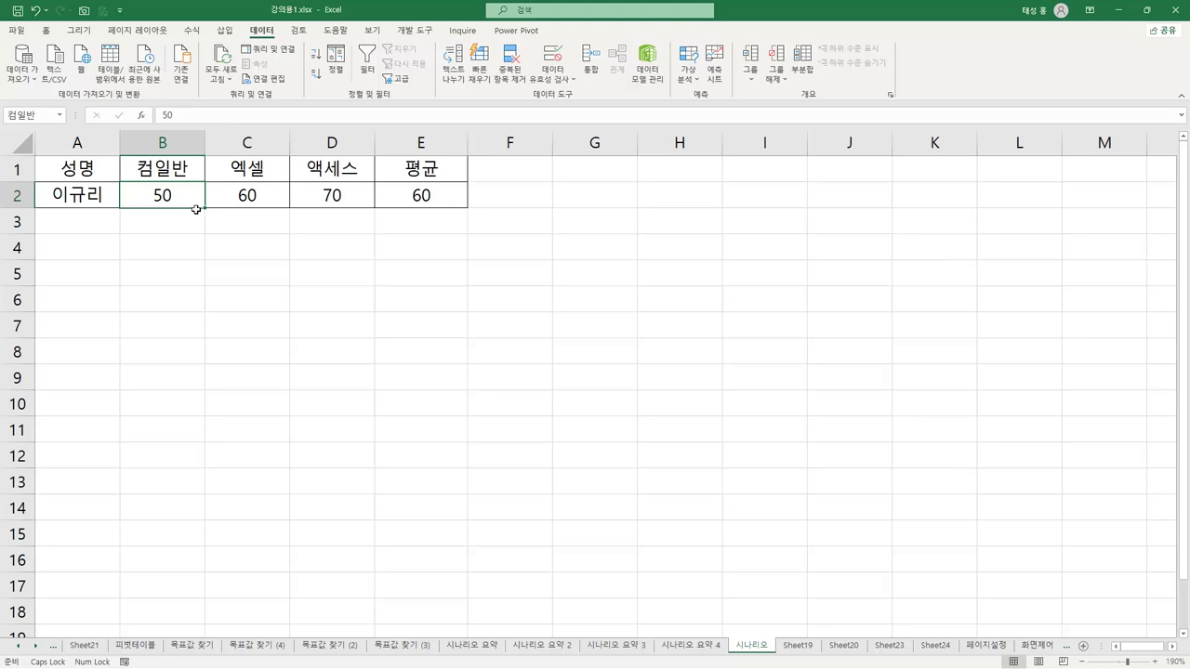
Check the 평균 formula cell and its 컴일반 input, and delete the existing scenario in the Scenario Manager.
click(442, 203)
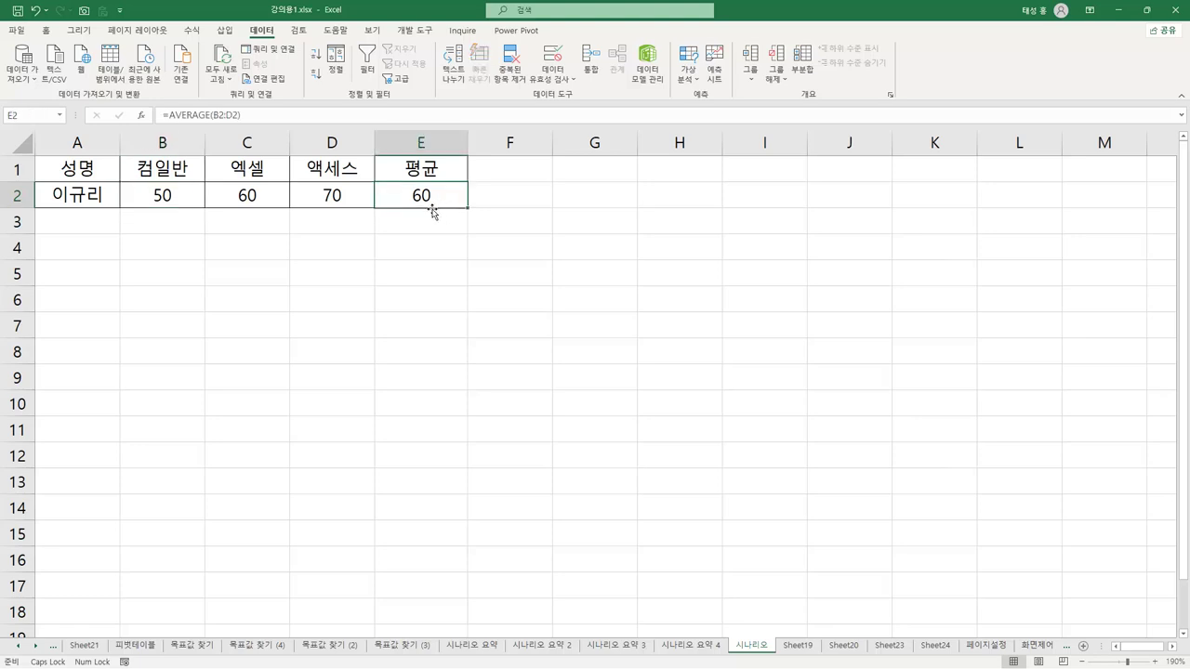
click(192, 198)
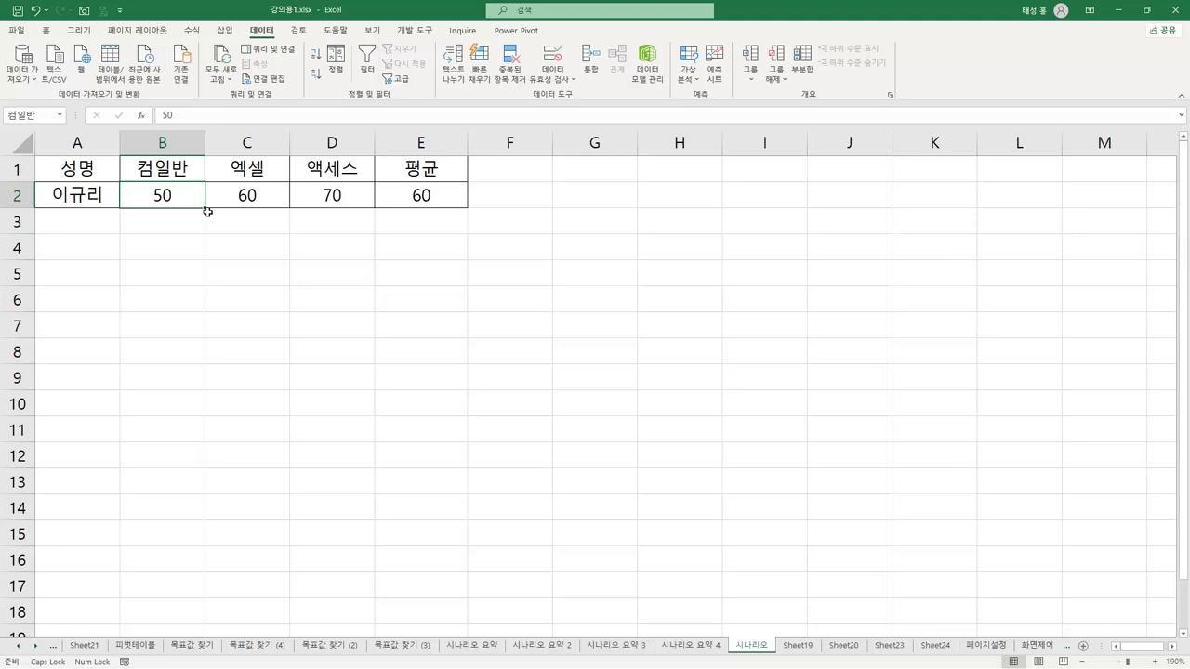
click(413, 205)
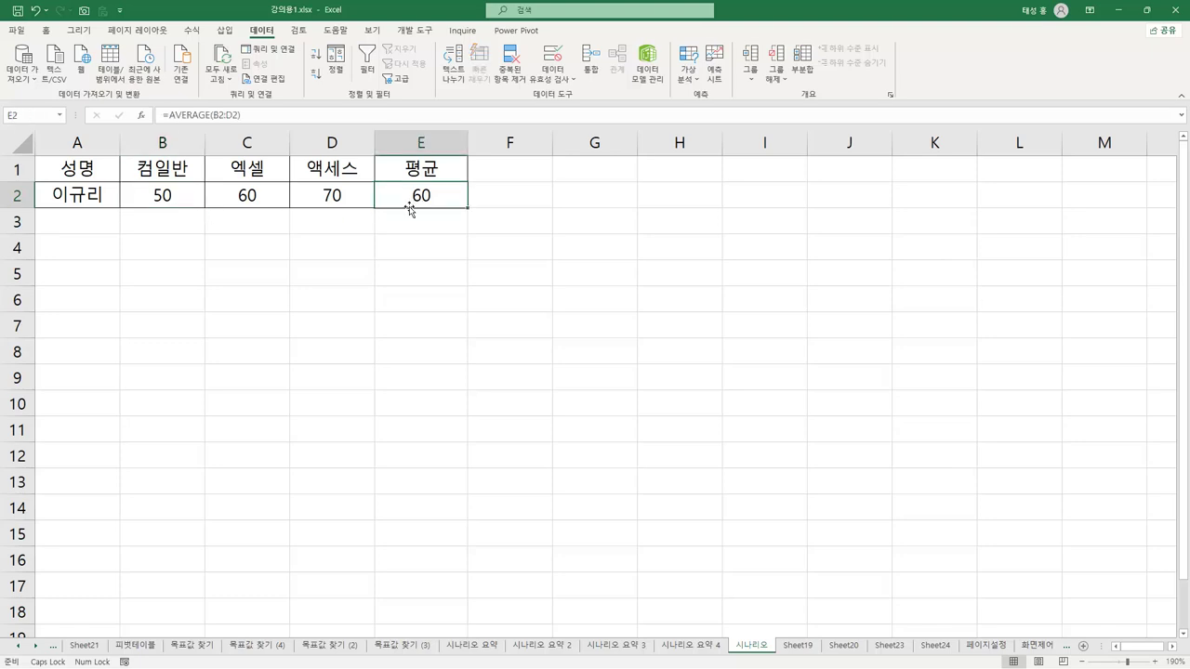
click(186, 201)
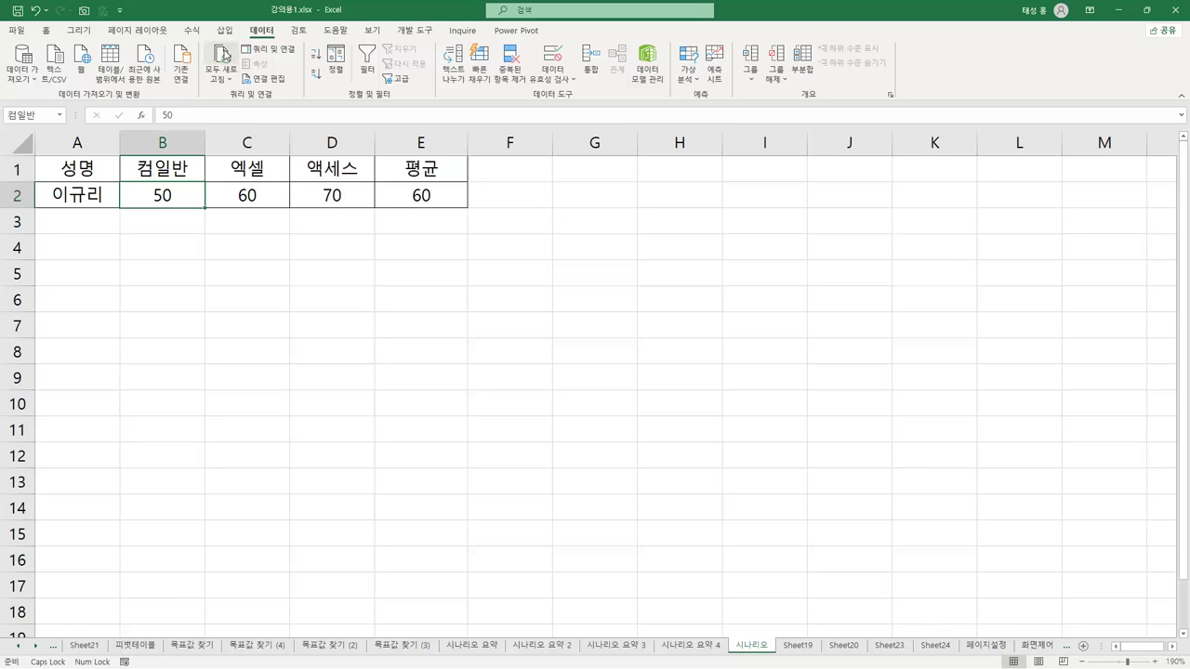
click(687, 71)
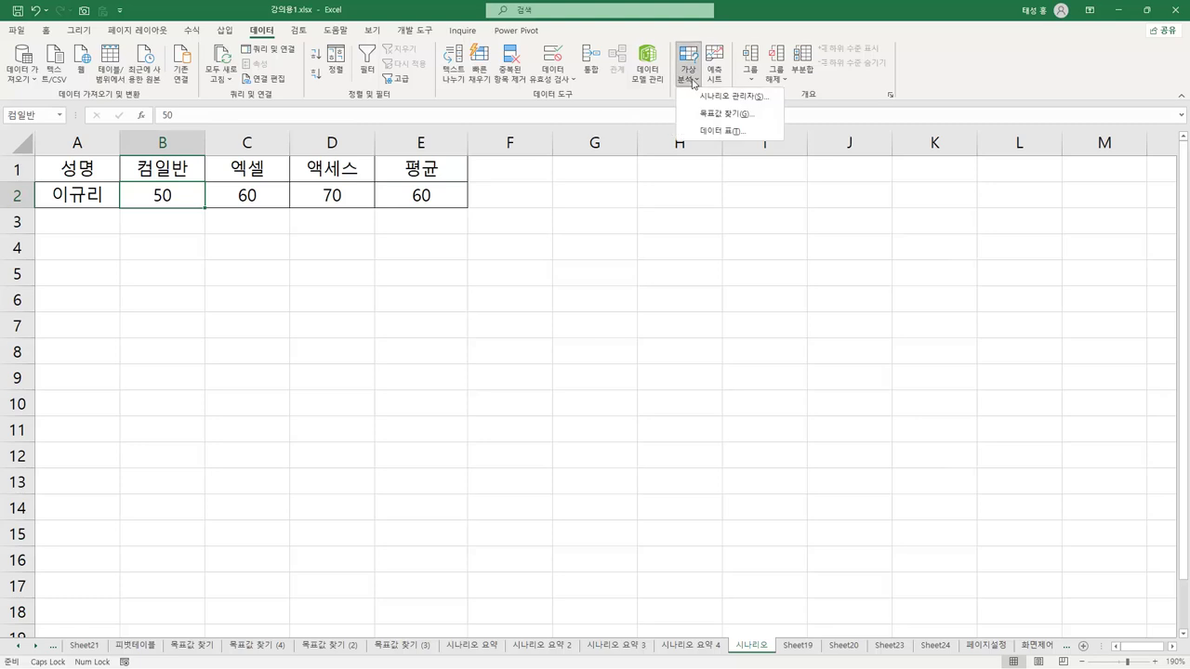
click(717, 117)
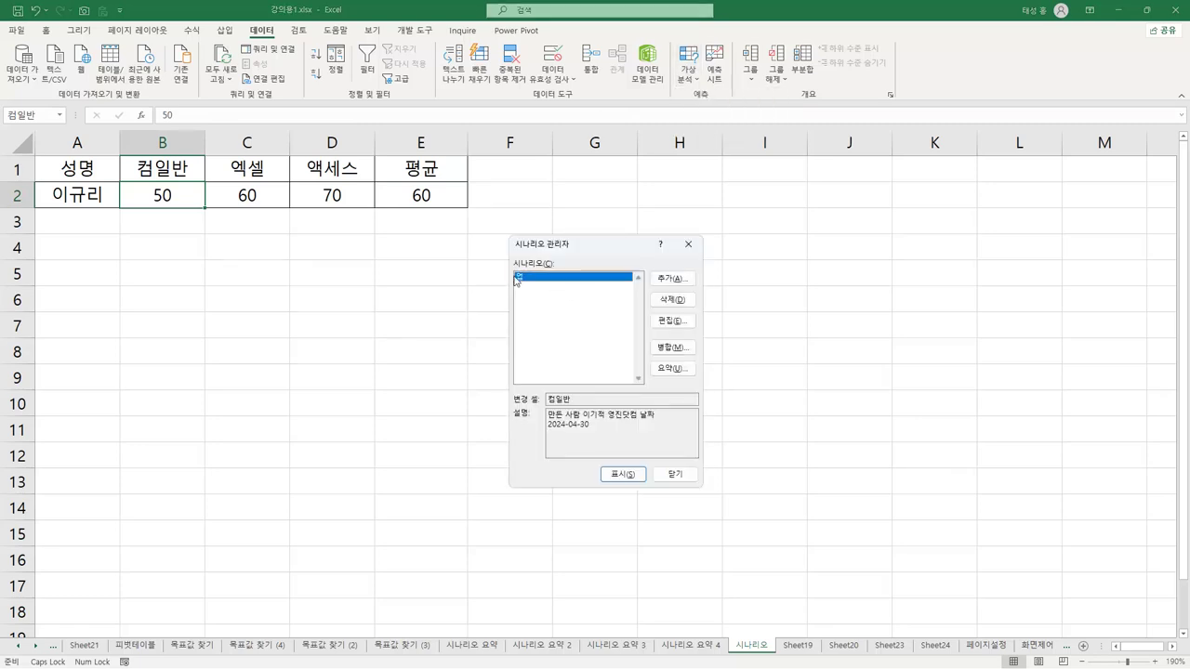
click(672, 299)
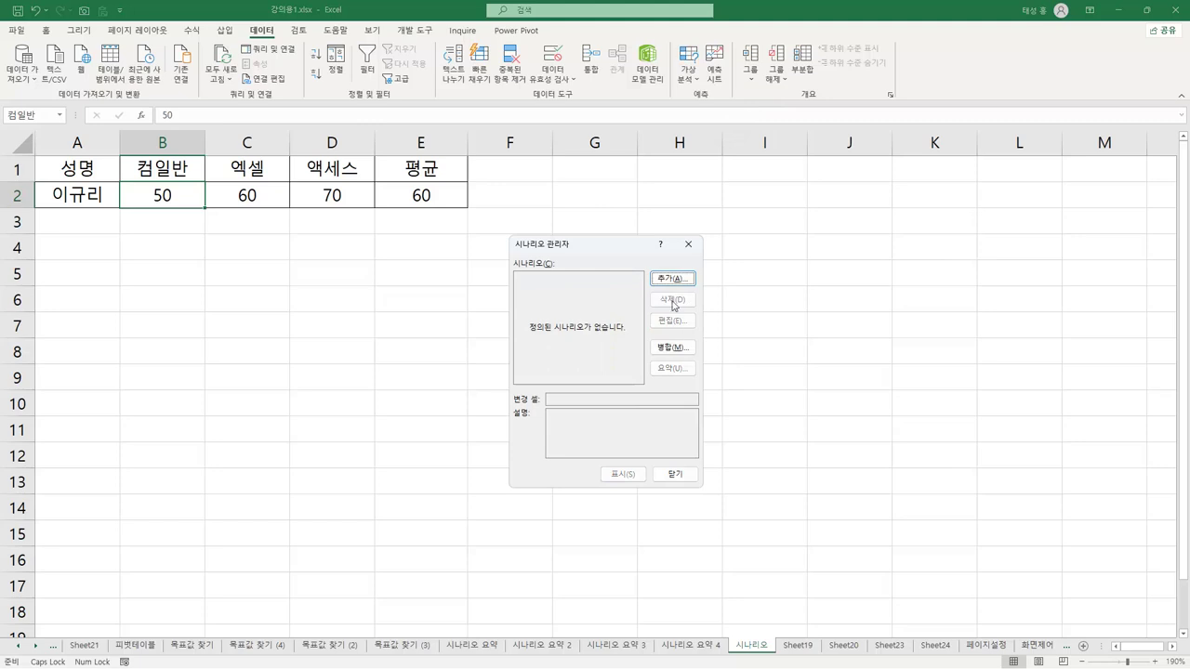
Add a scenario named 업 with B2 as the changing cell and a 컴일반 value of 100.
click(672, 278)
text(ㅇ)
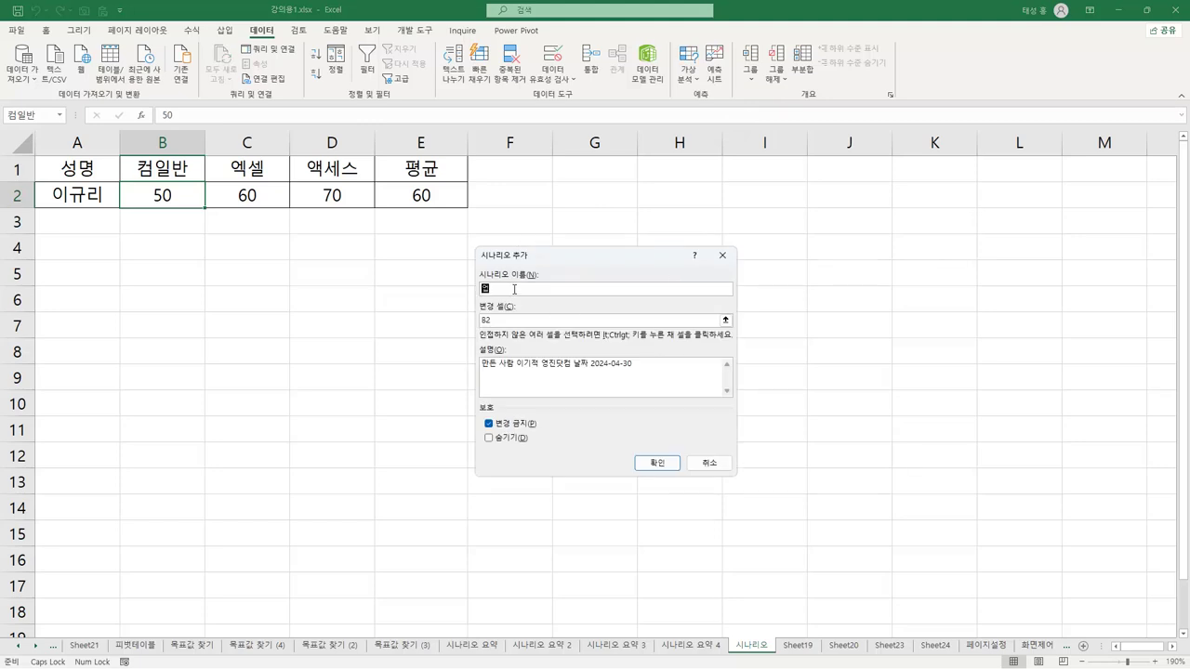
text(ㅓㅂ)
click(726, 320)
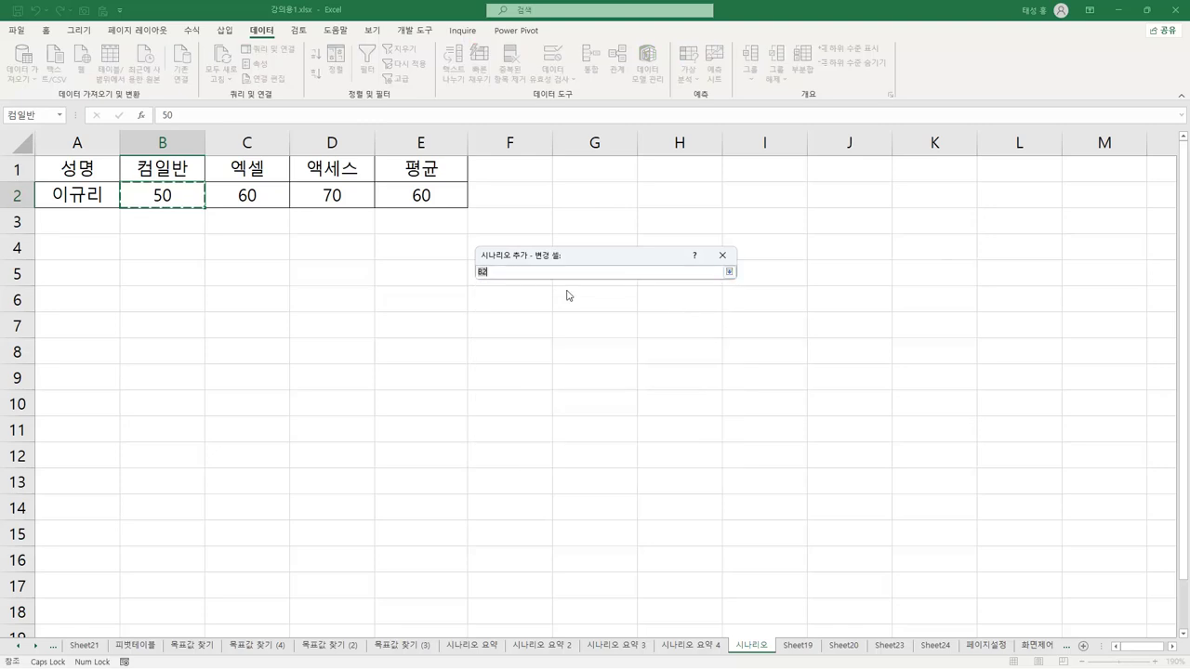
click(163, 193)
click(729, 272)
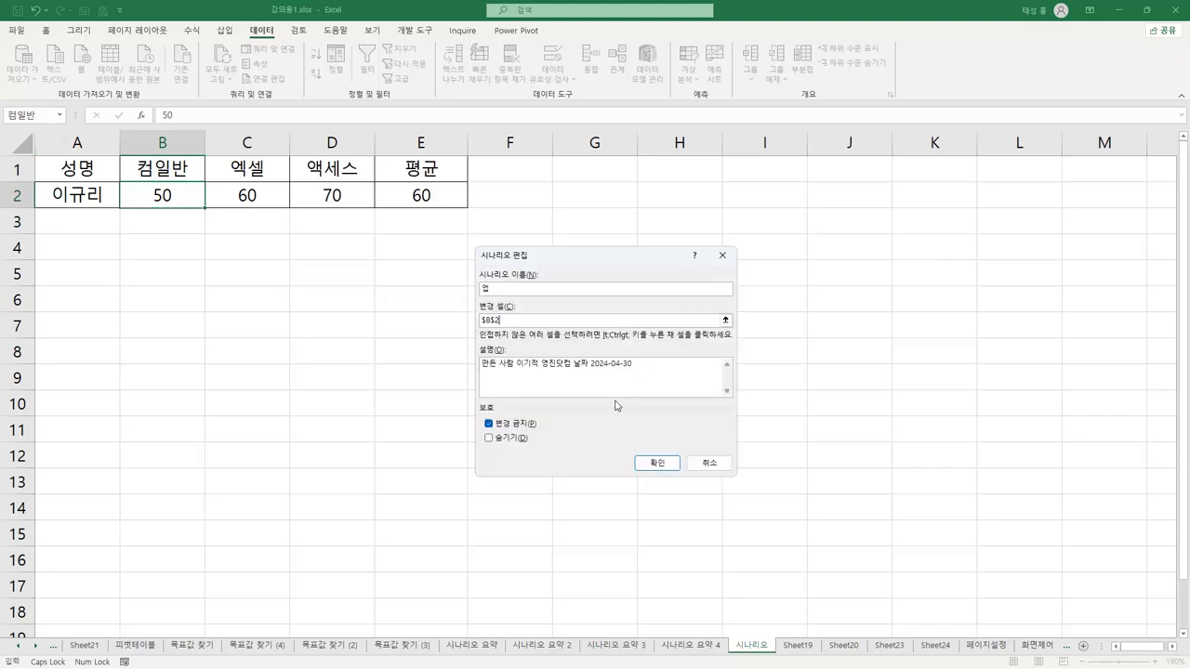
click(662, 463)
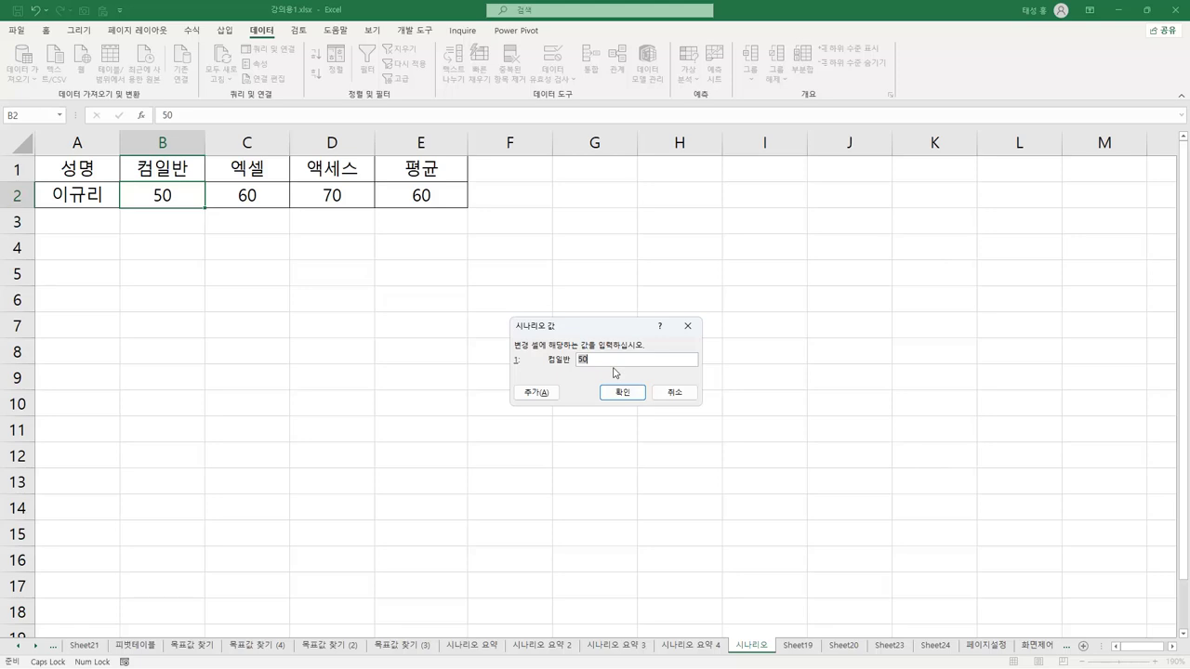
click(632, 392)
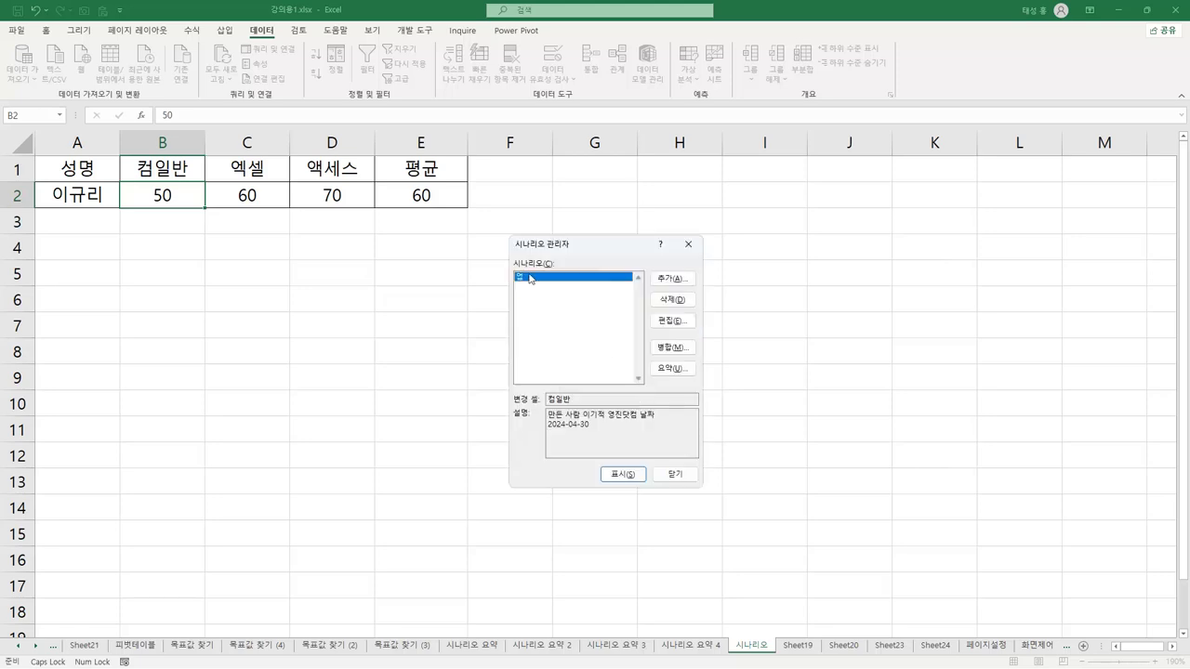
Add a second scenario named 다운 for changing cell B2 with a 컴일반 value of 10.
click(672, 279)
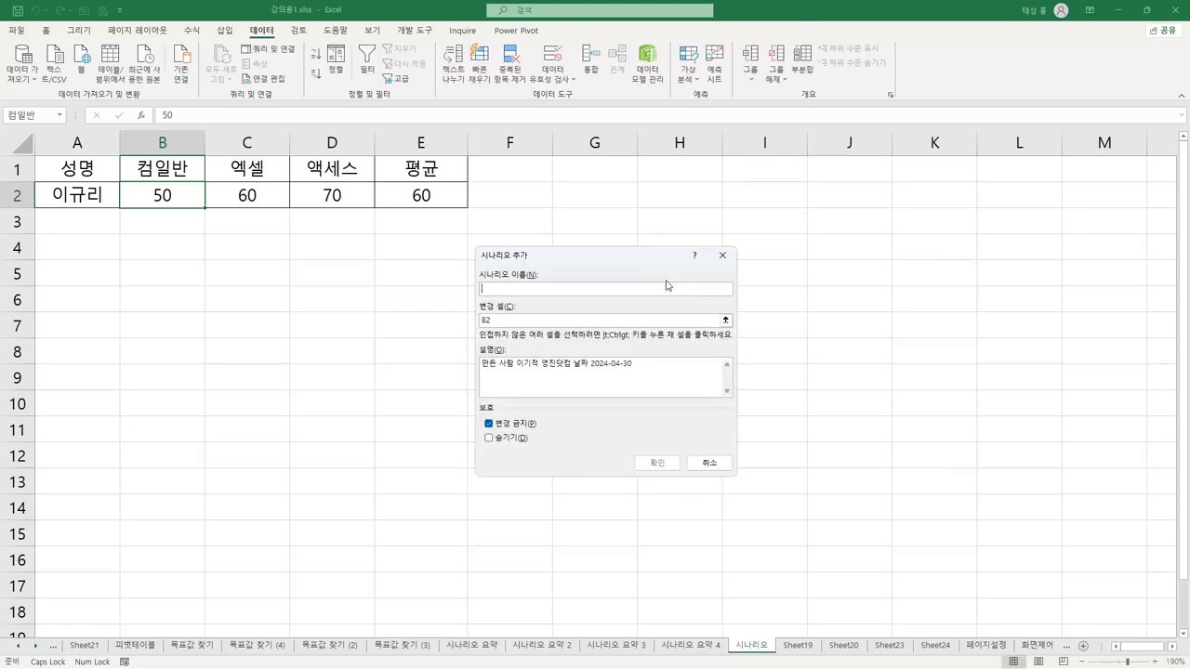
text(대)
click(658, 462)
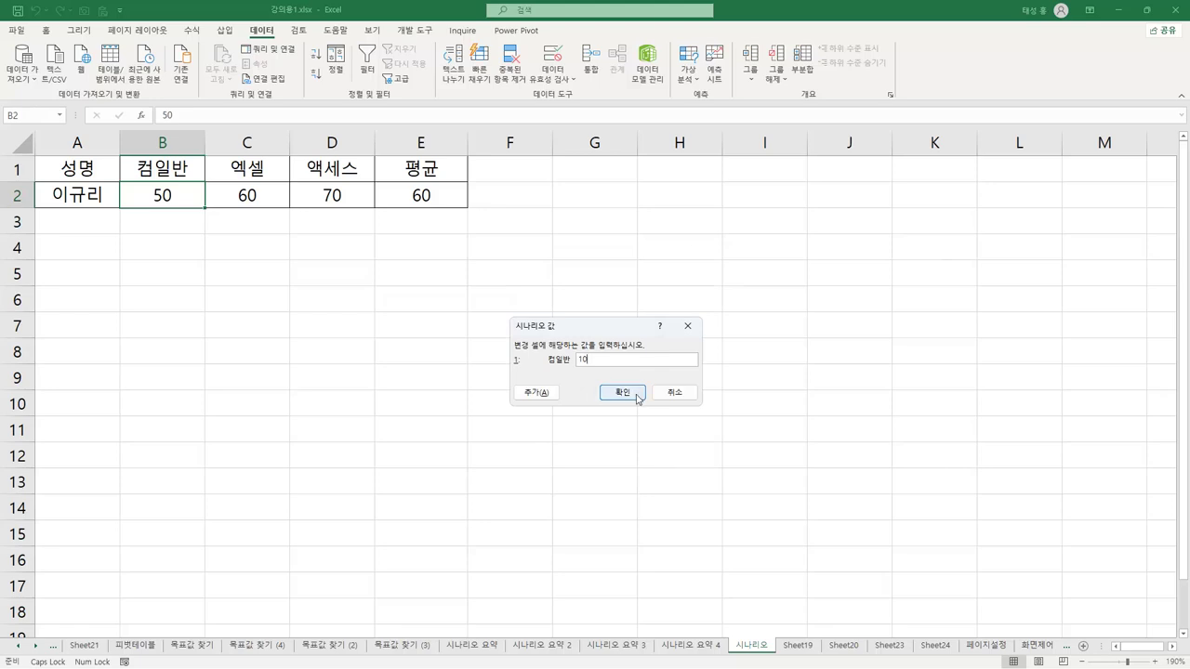
click(637, 395)
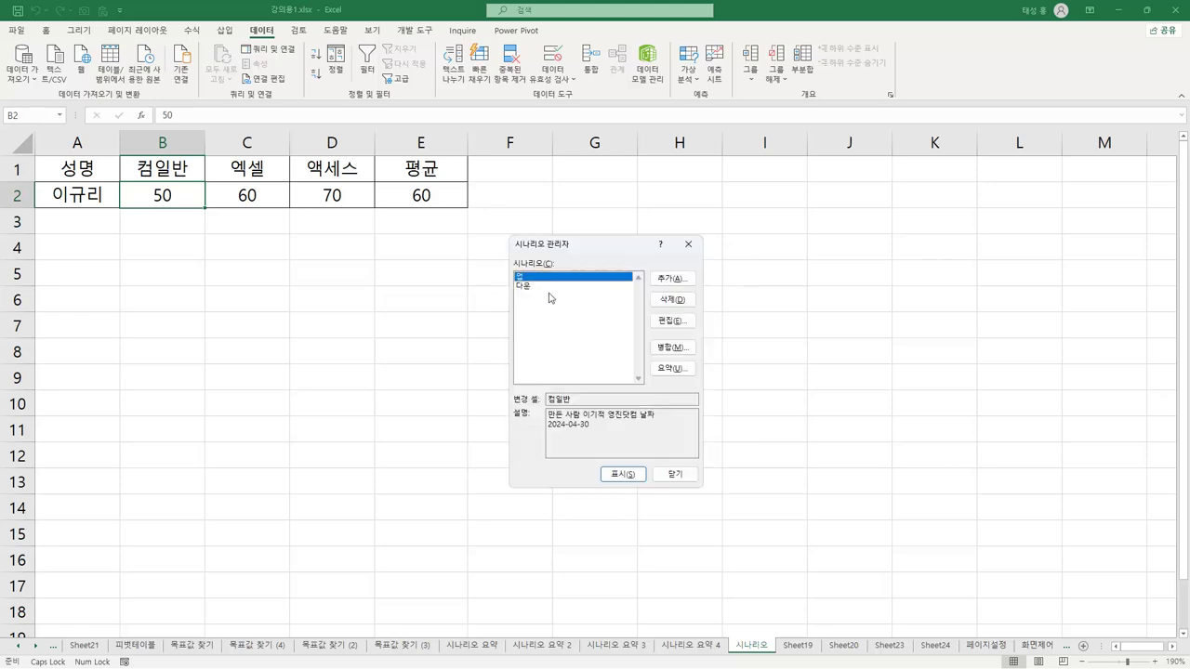
Create a 시나리오 요약 report of the scenarios with E2 as the result cell.
click(673, 369)
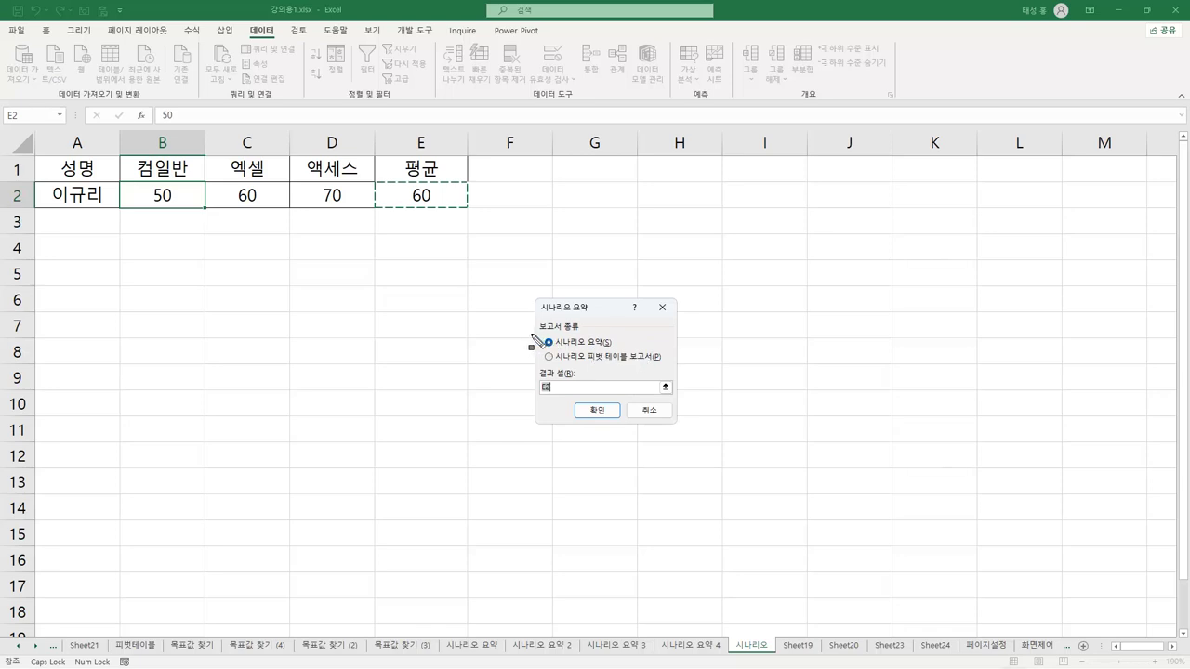
drag(524, 335, 686, 365)
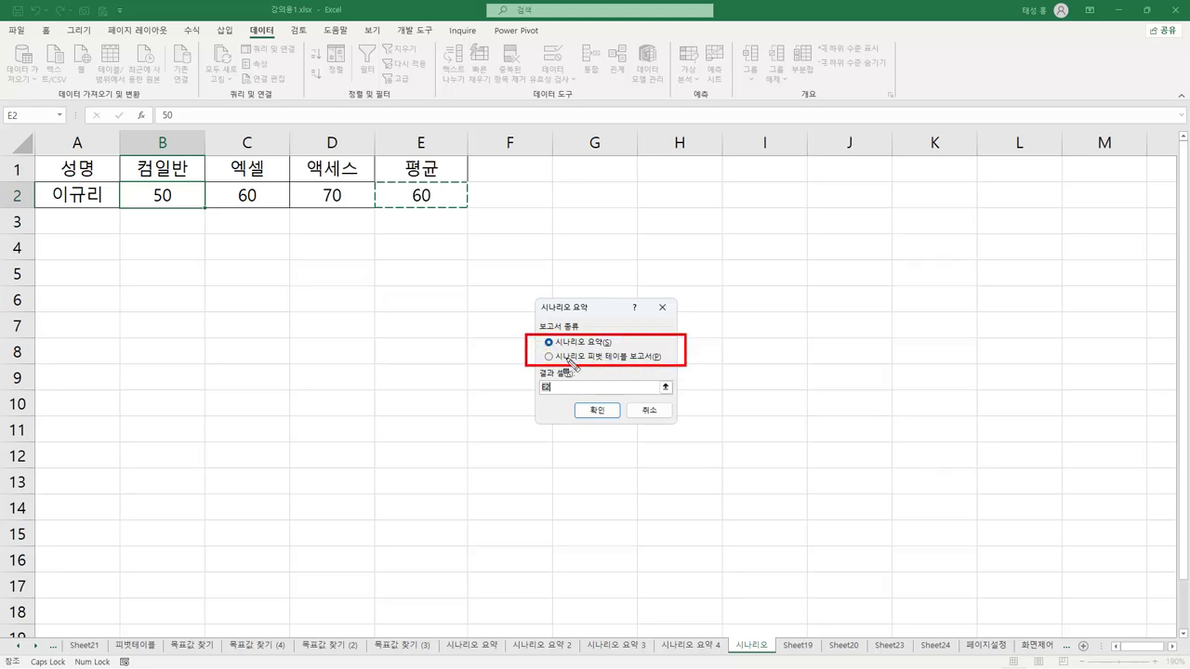
drag(587, 357, 662, 357)
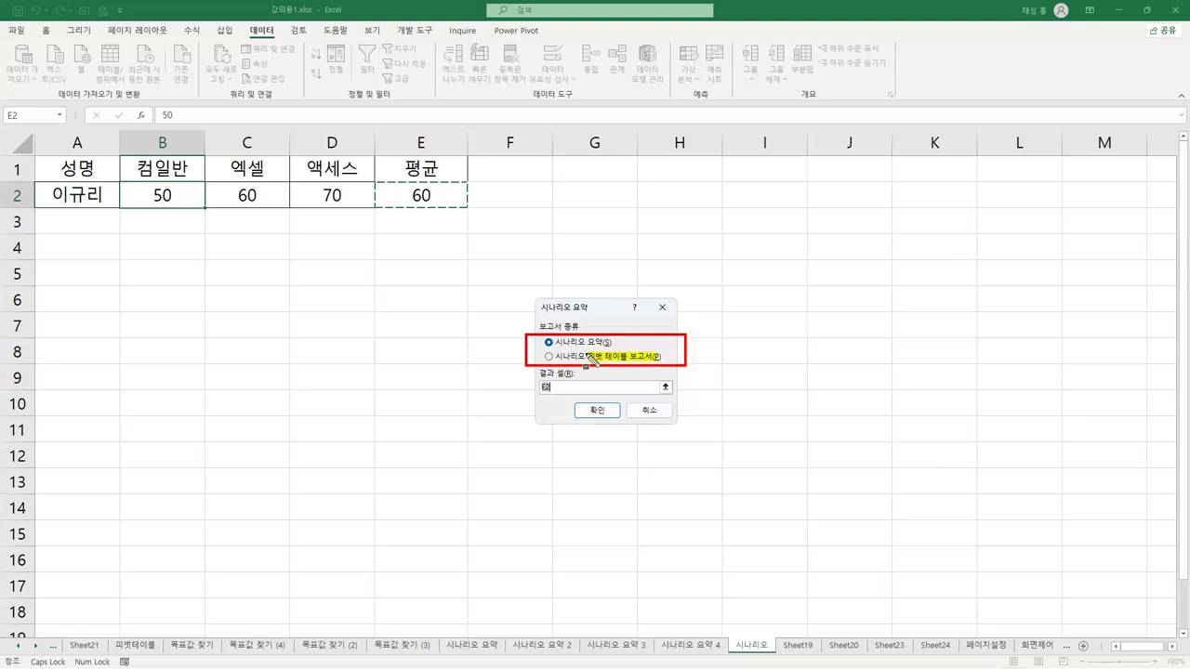
key(Escape)
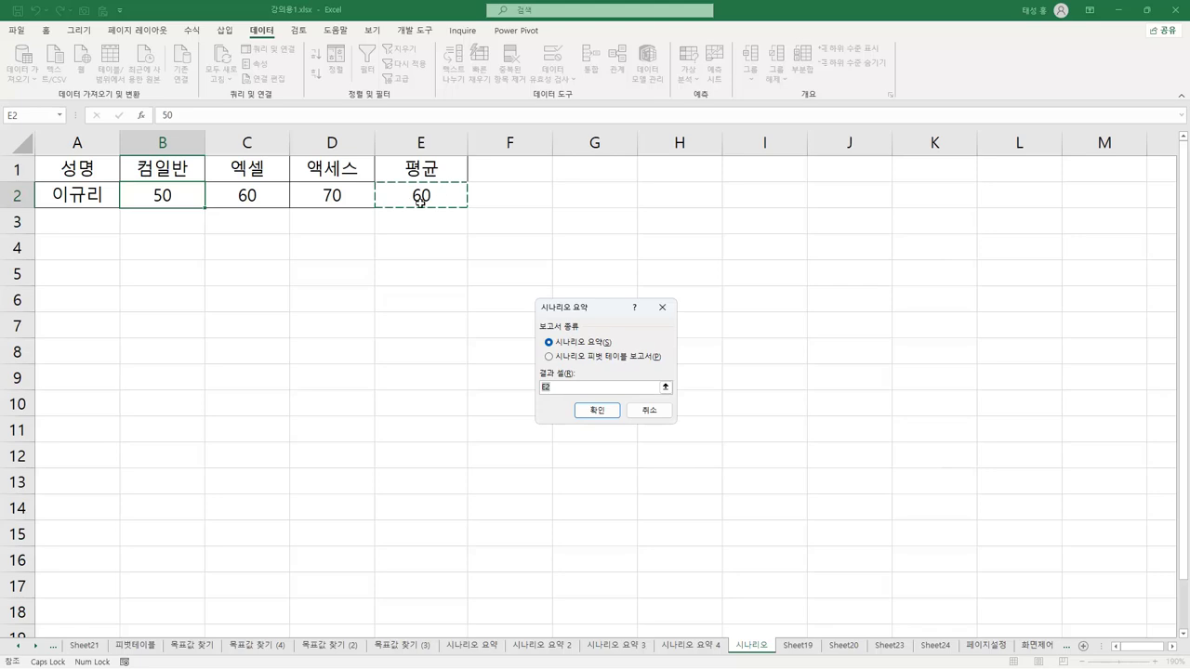
click(613, 412)
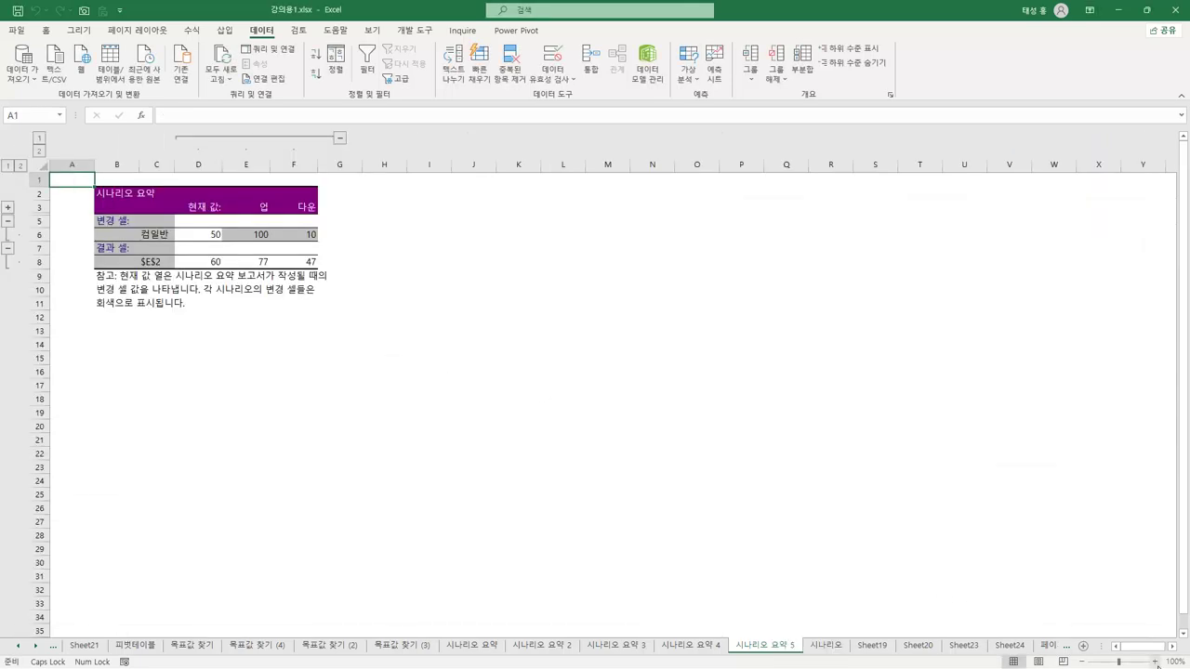
click(1156, 663)
click(1157, 663)
click(1157, 662)
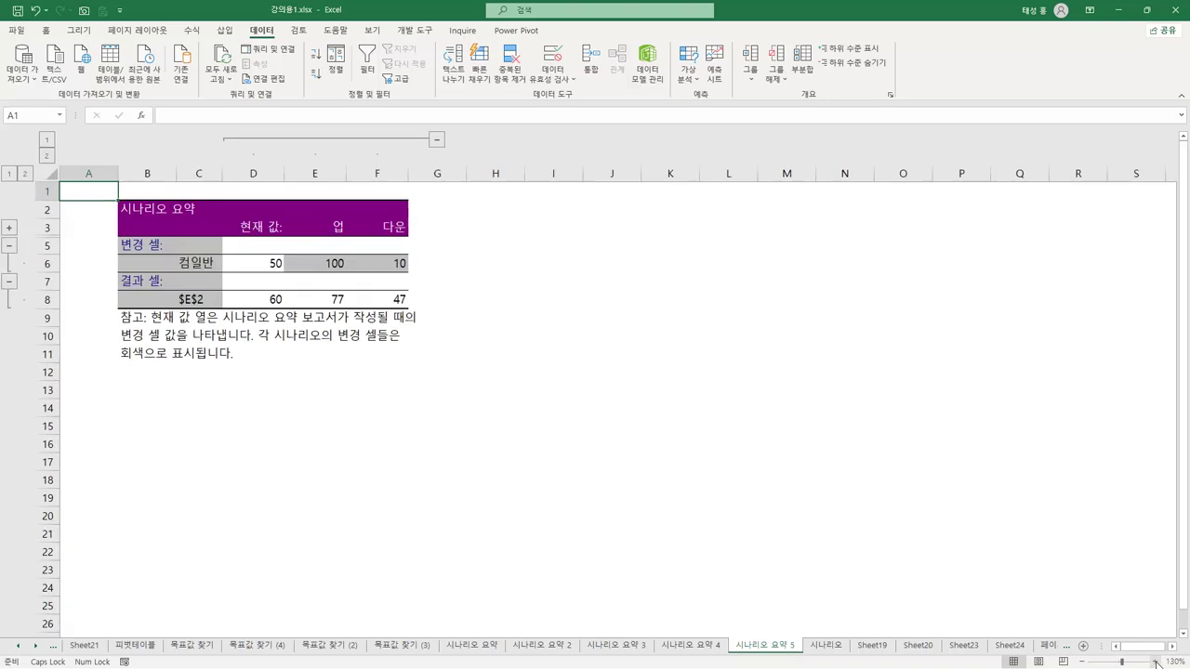
Compare the 컴일반 changing values and the $E$2 result values for the current, 업 and 다운 columns in the scenario summary.
click(256, 263)
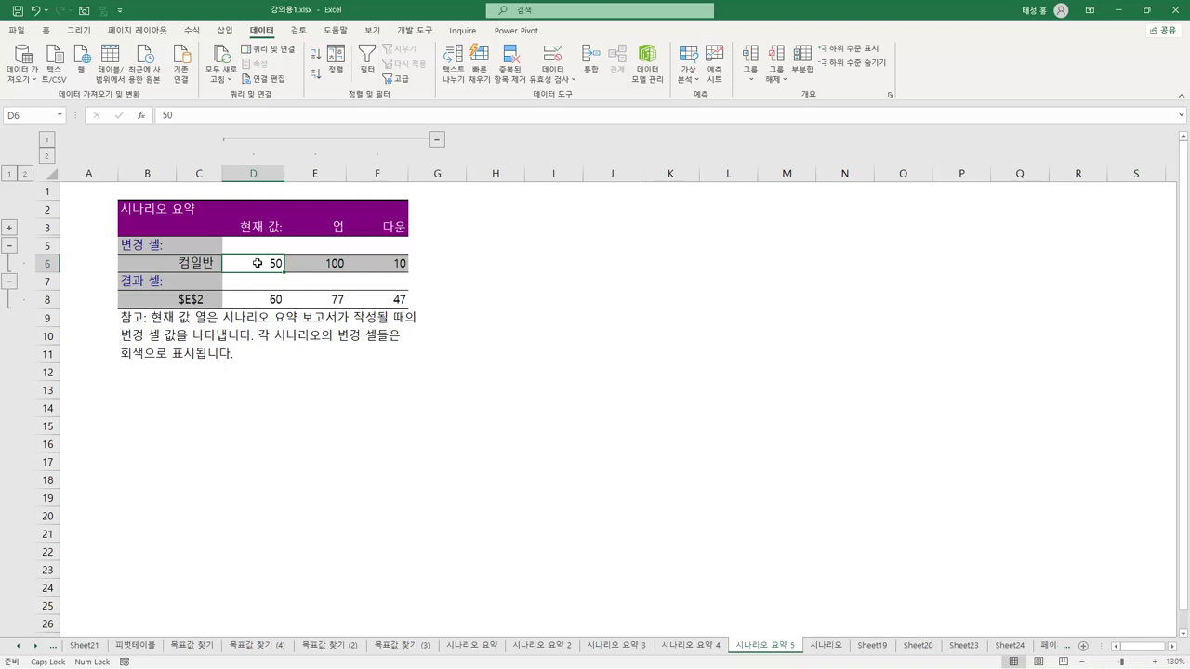
click(340, 266)
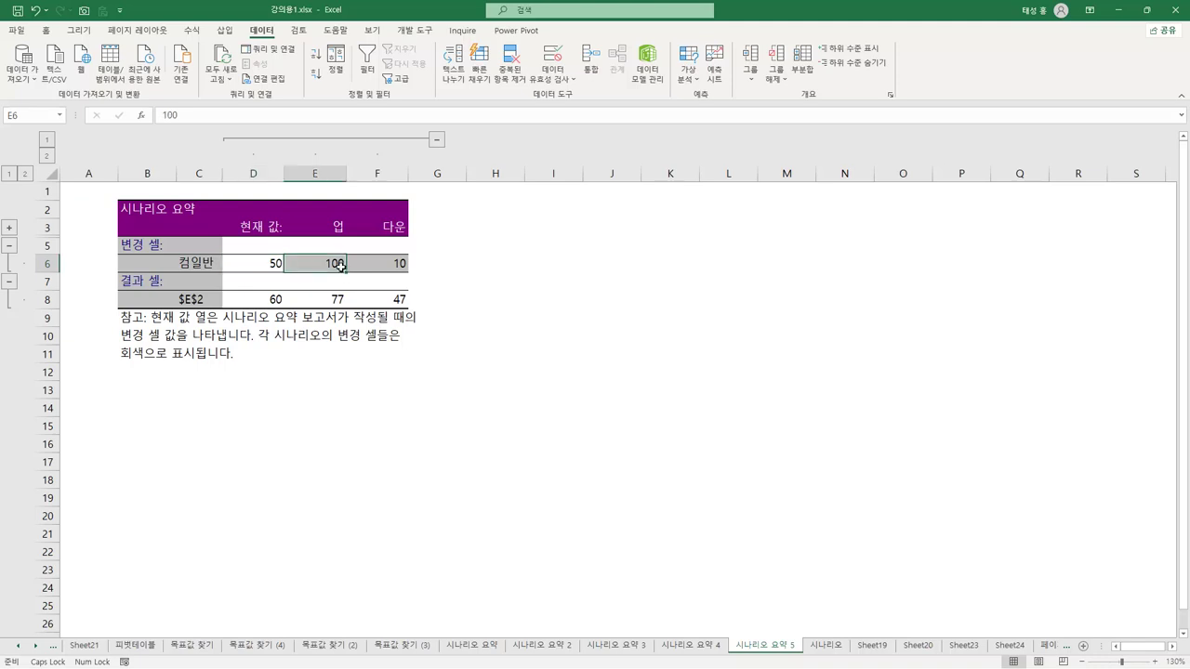
click(340, 300)
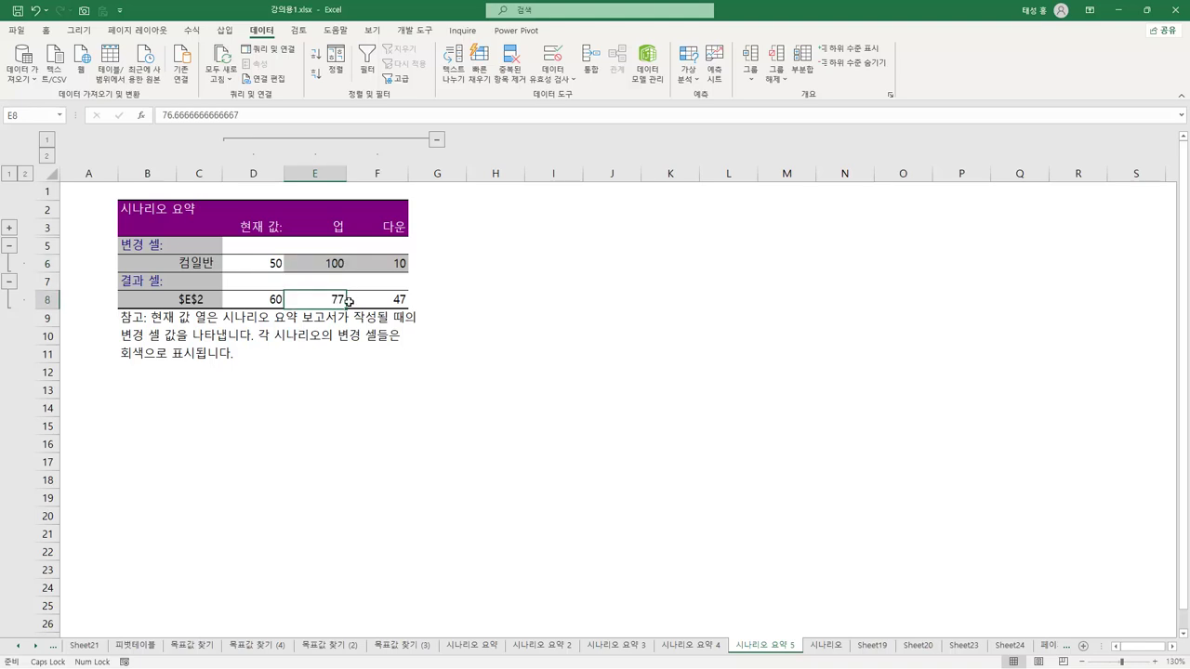
click(271, 270)
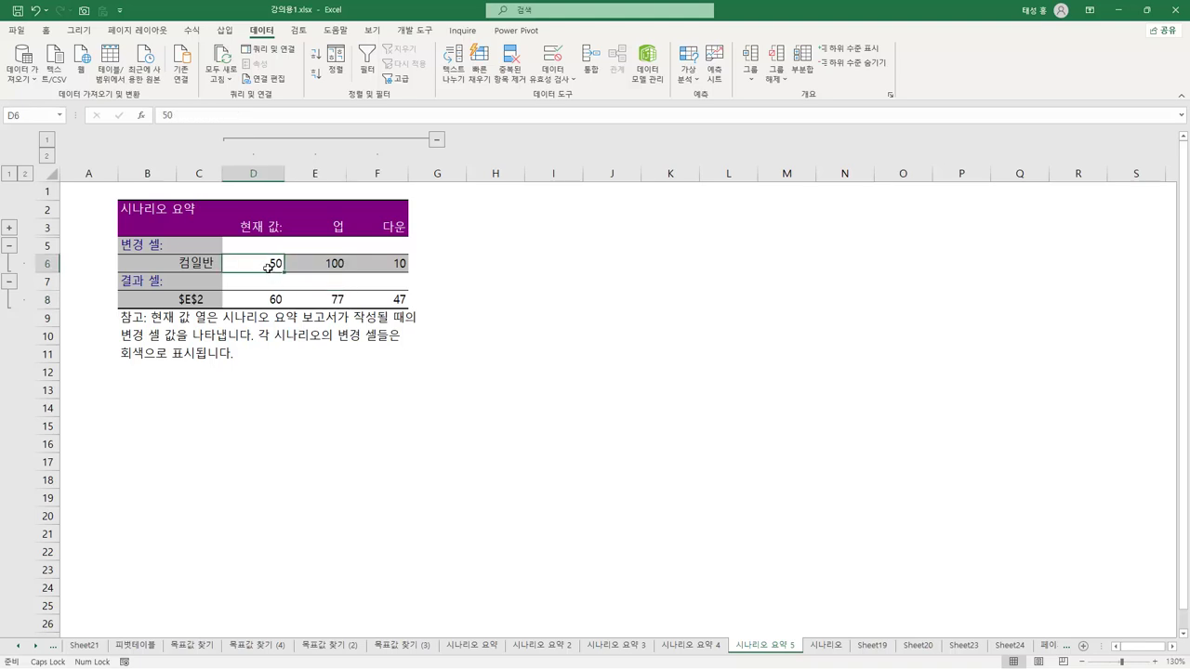
click(396, 267)
click(398, 299)
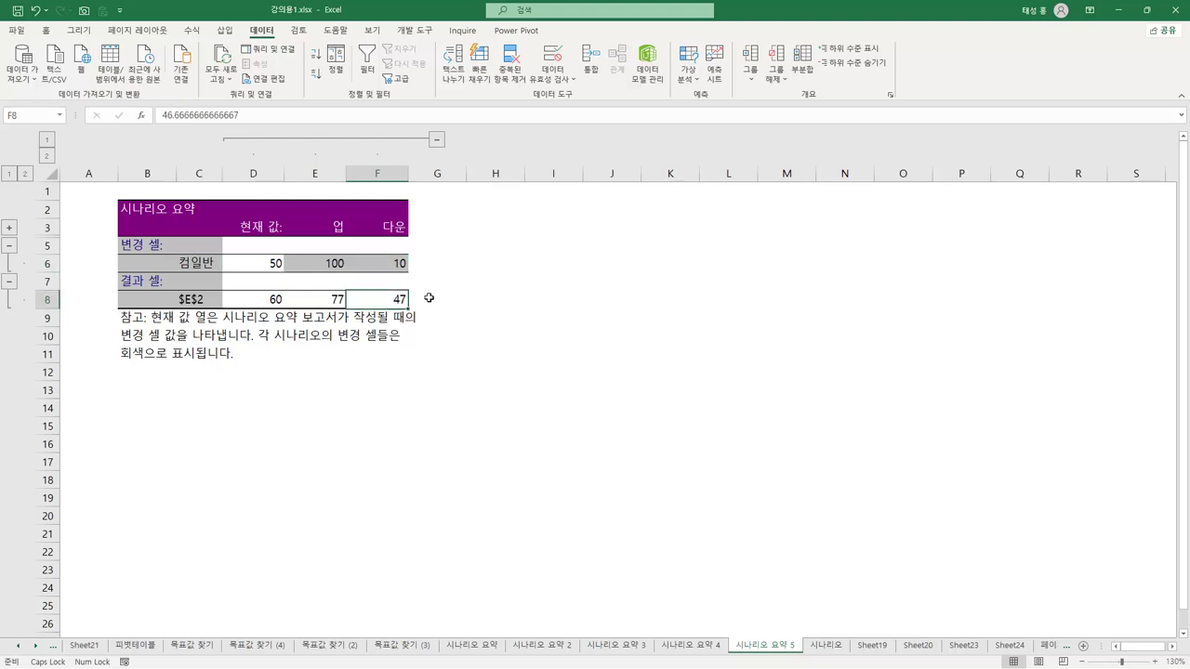
click(216, 268)
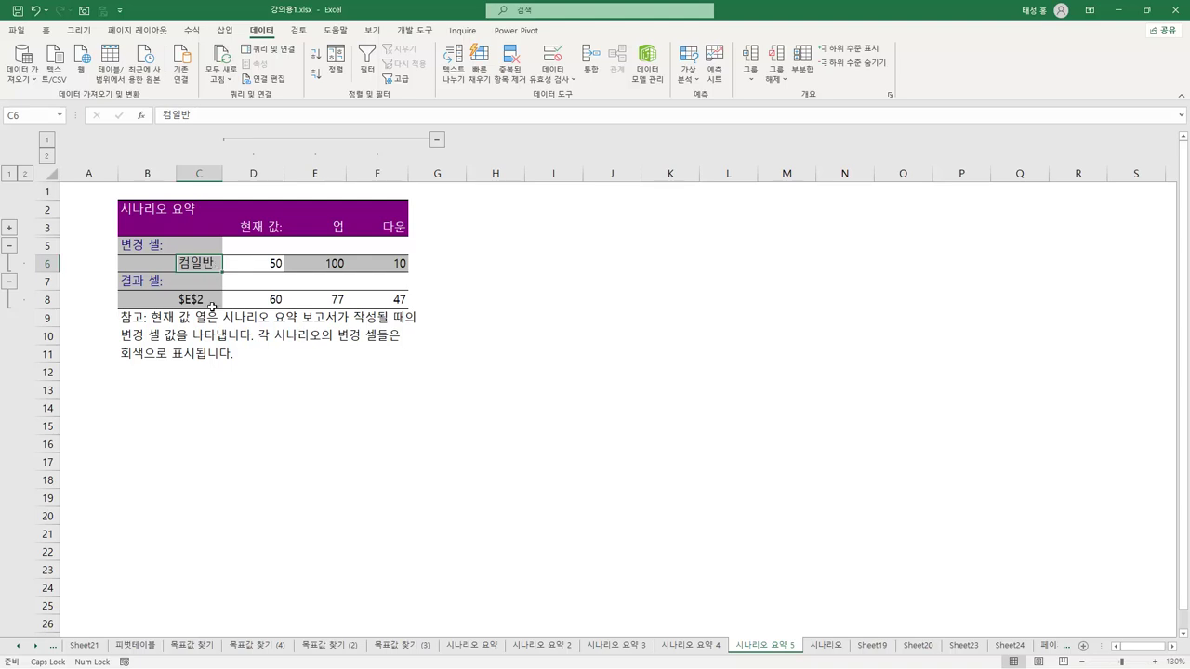
click(208, 303)
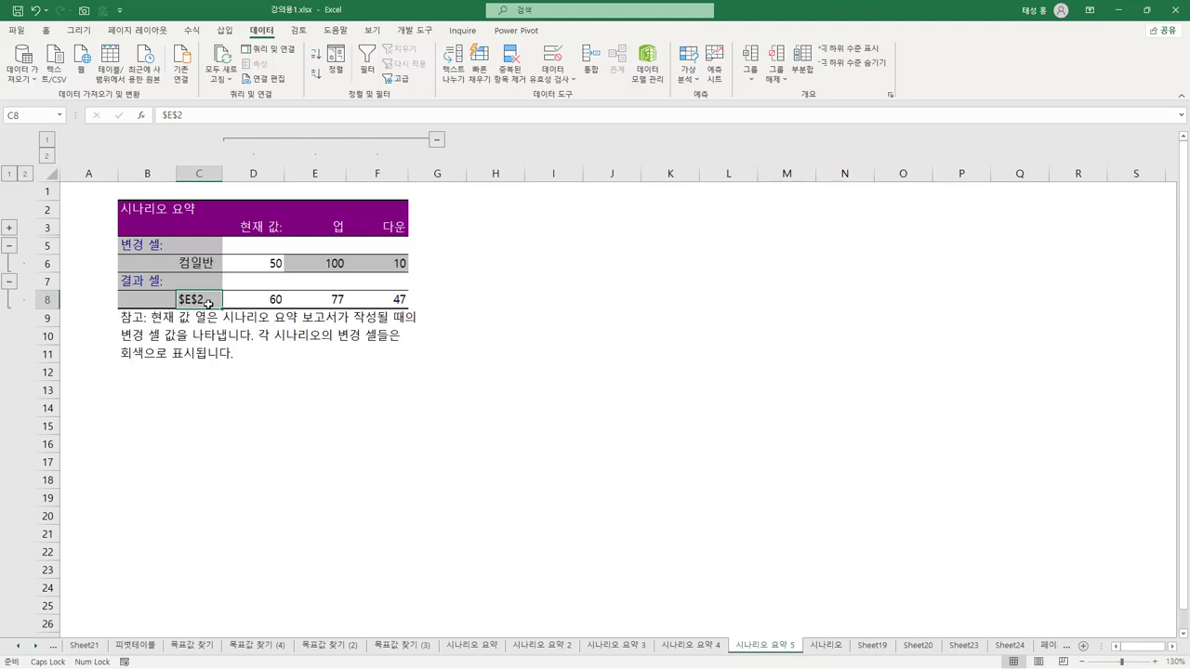
Create another 시나리오 요약 report from the 시나리오 sheet with the result cell left empty.
key(ctrl+Page_Down)
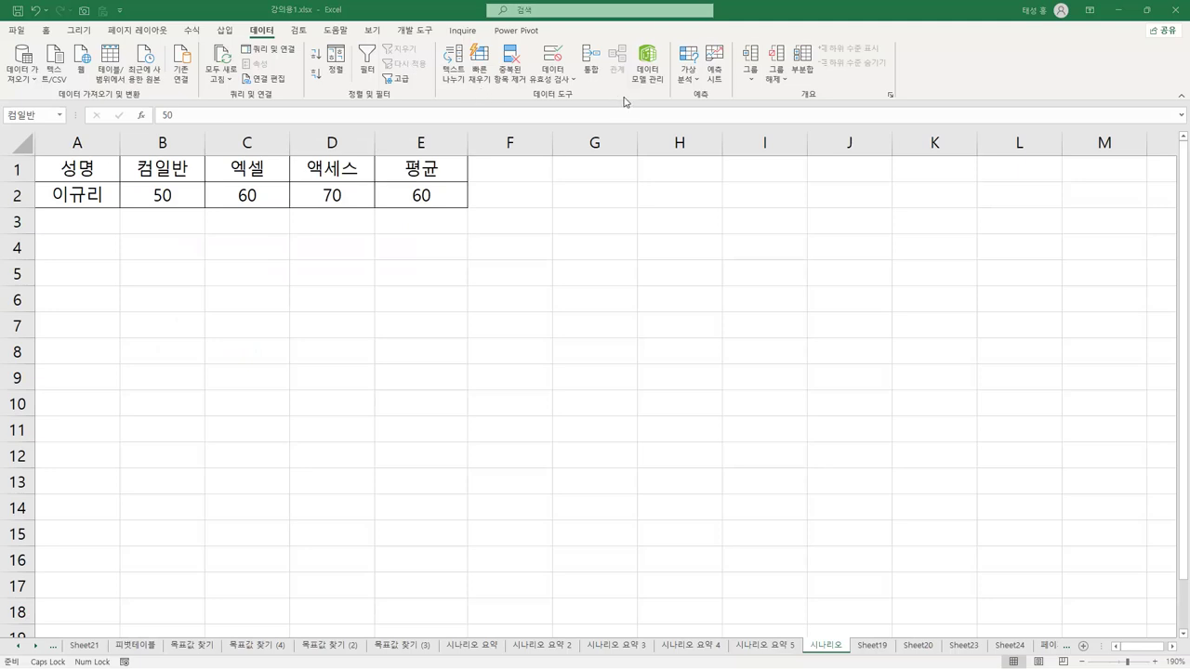
click(686, 75)
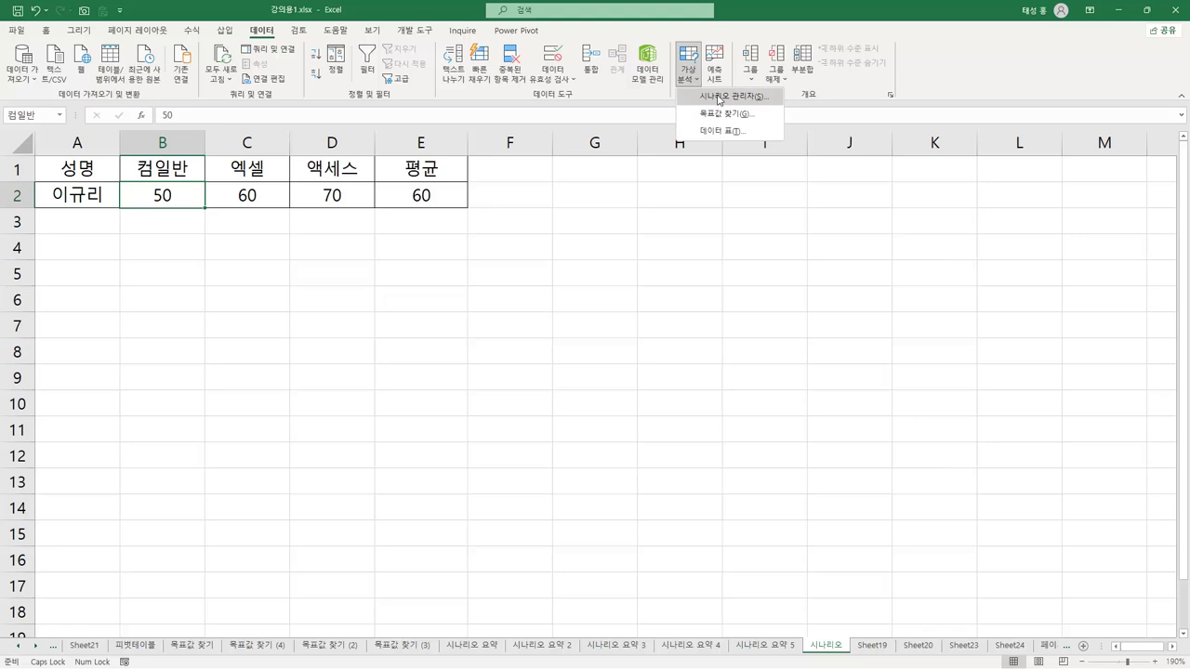
click(720, 99)
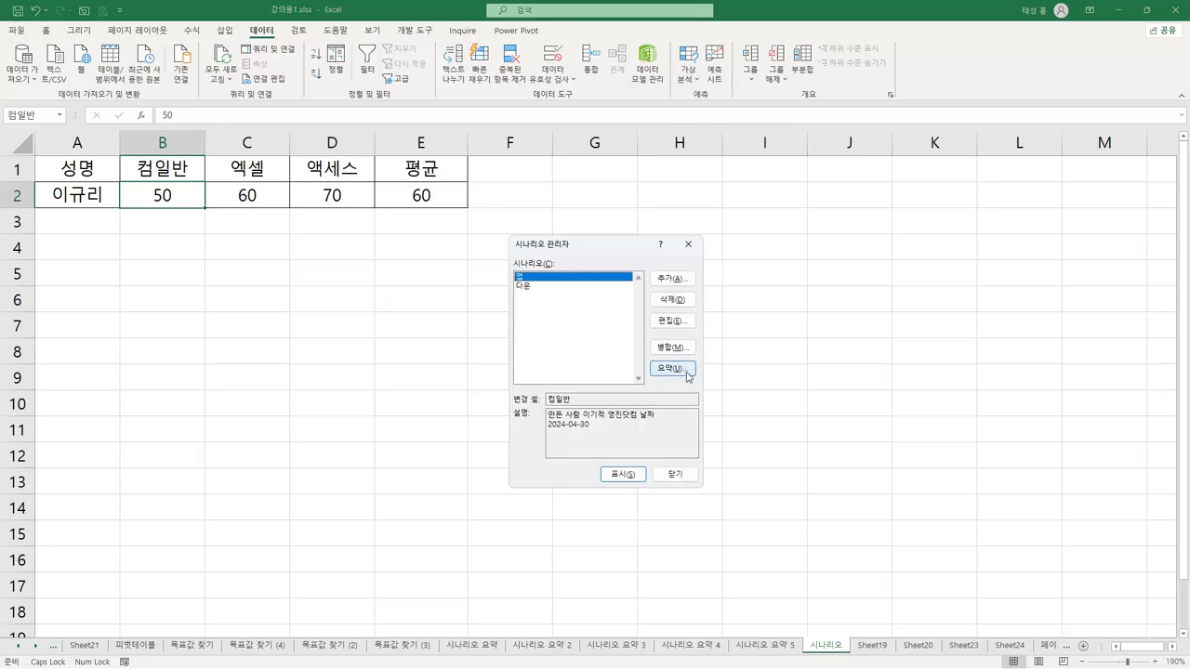
click(672, 368)
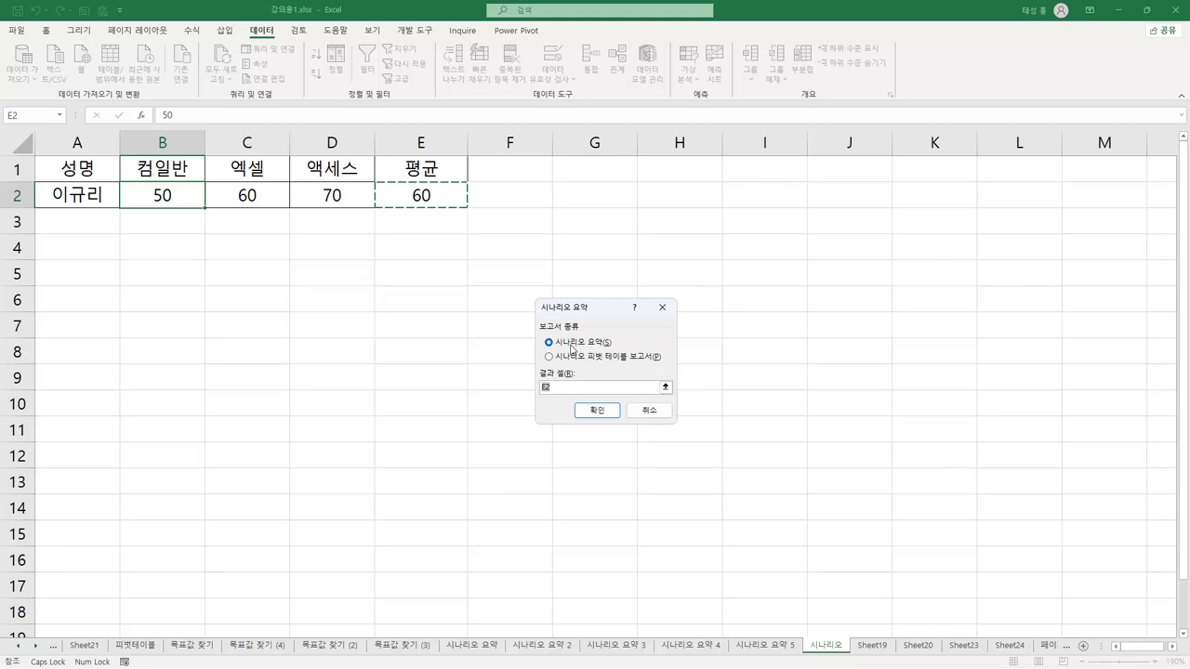
click(558, 391)
click(600, 410)
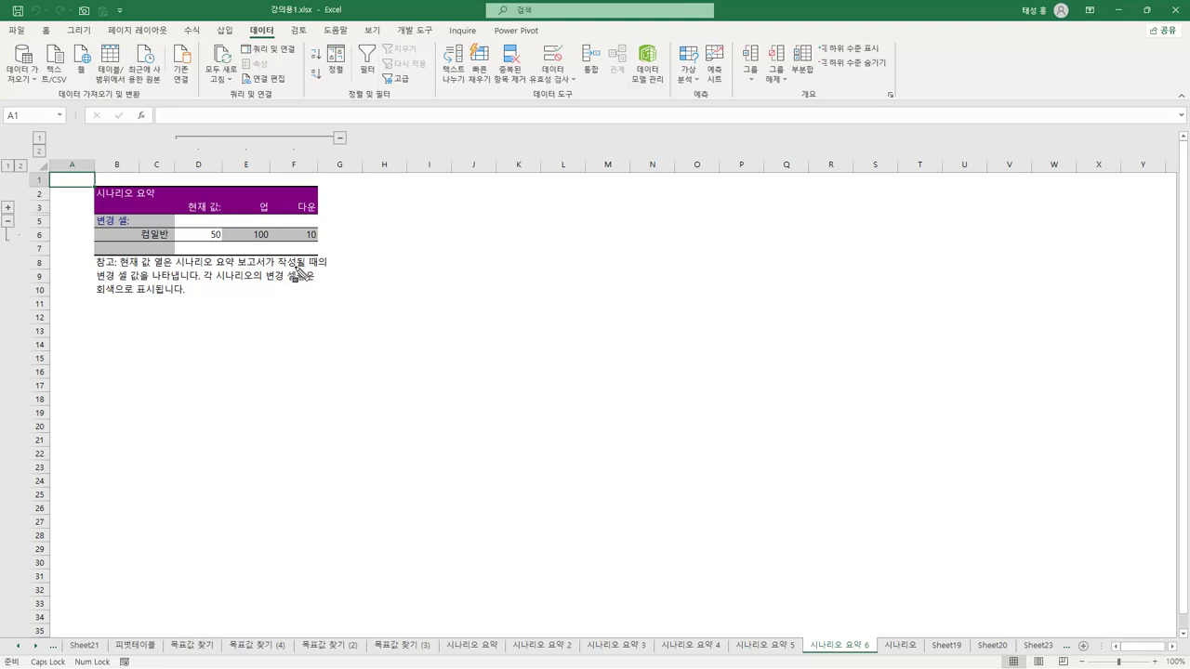
mouse_move(136, 234)
mouse_down()
mouse_move(226, 247)
mouse_move(325, 238)
mouse_up()
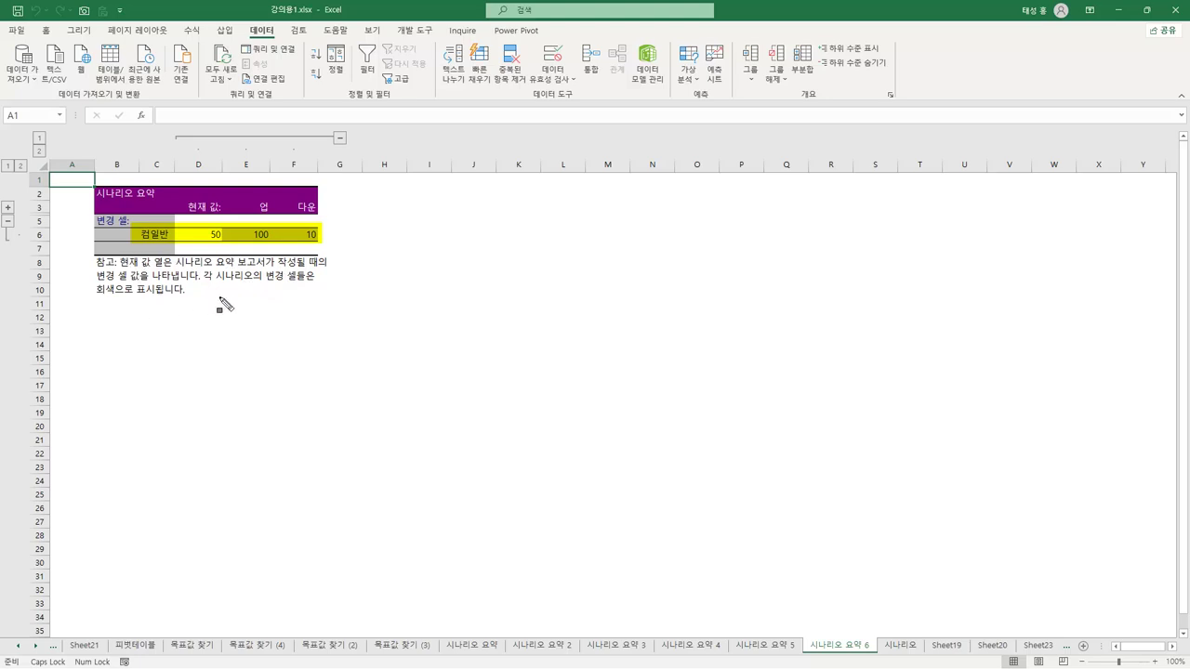
mouse_move(121, 270)
mouse_down()
mouse_move(379, 295)
mouse_move(505, 292)
mouse_move(375, 305)
mouse_up()
key(Escape)
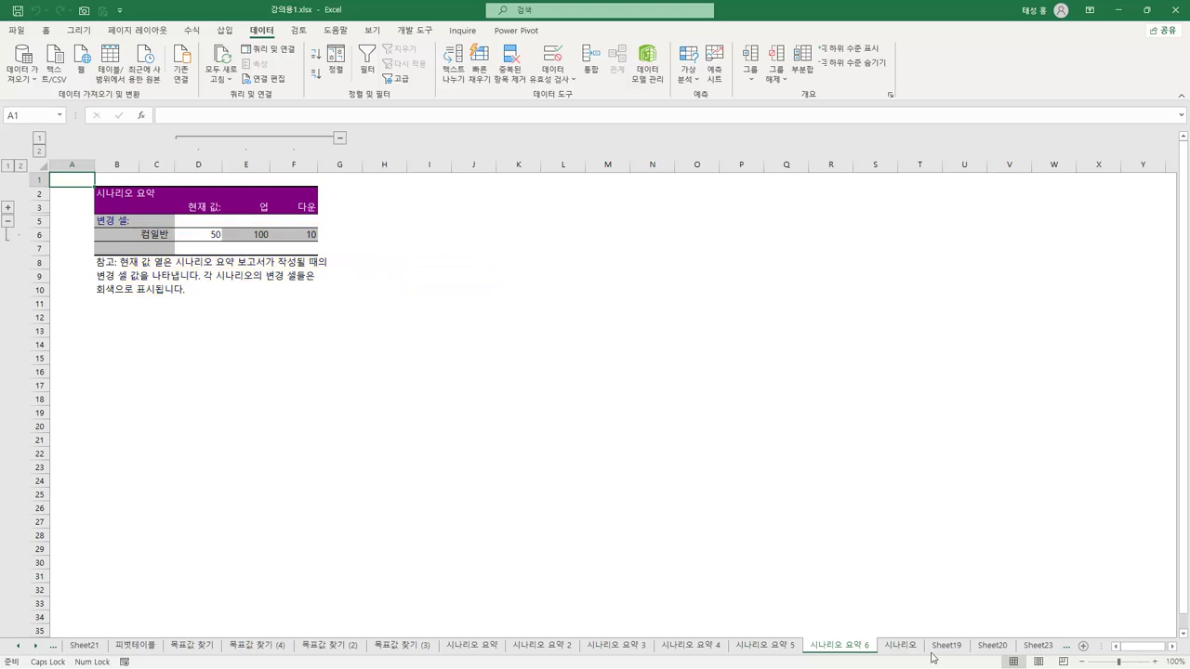
Try to create a 시나리오 피벗 테이블 보고서 from the 시나리오 sheet with the result cell cleared.
click(902, 645)
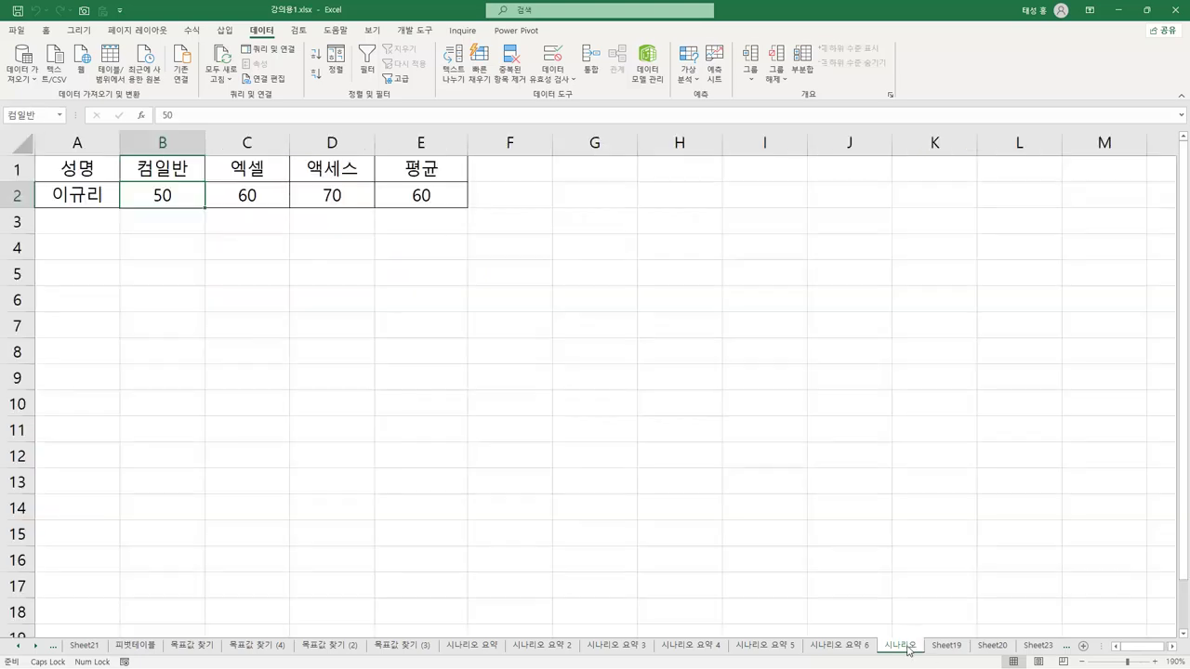
click(690, 84)
click(732, 96)
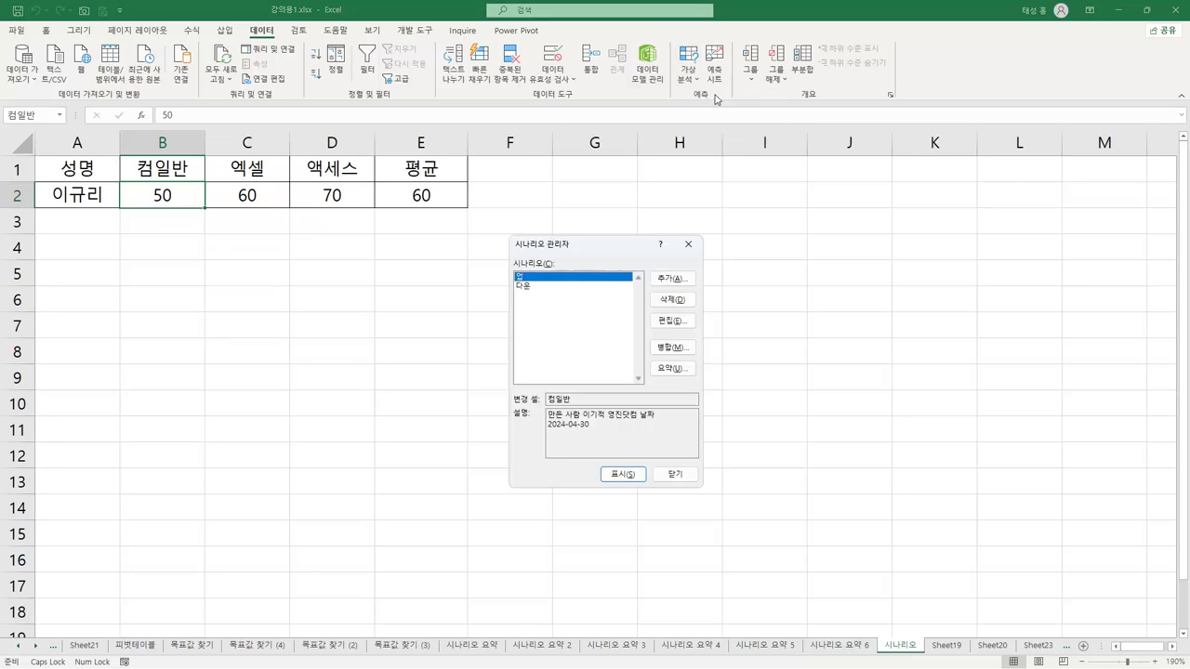
click(666, 370)
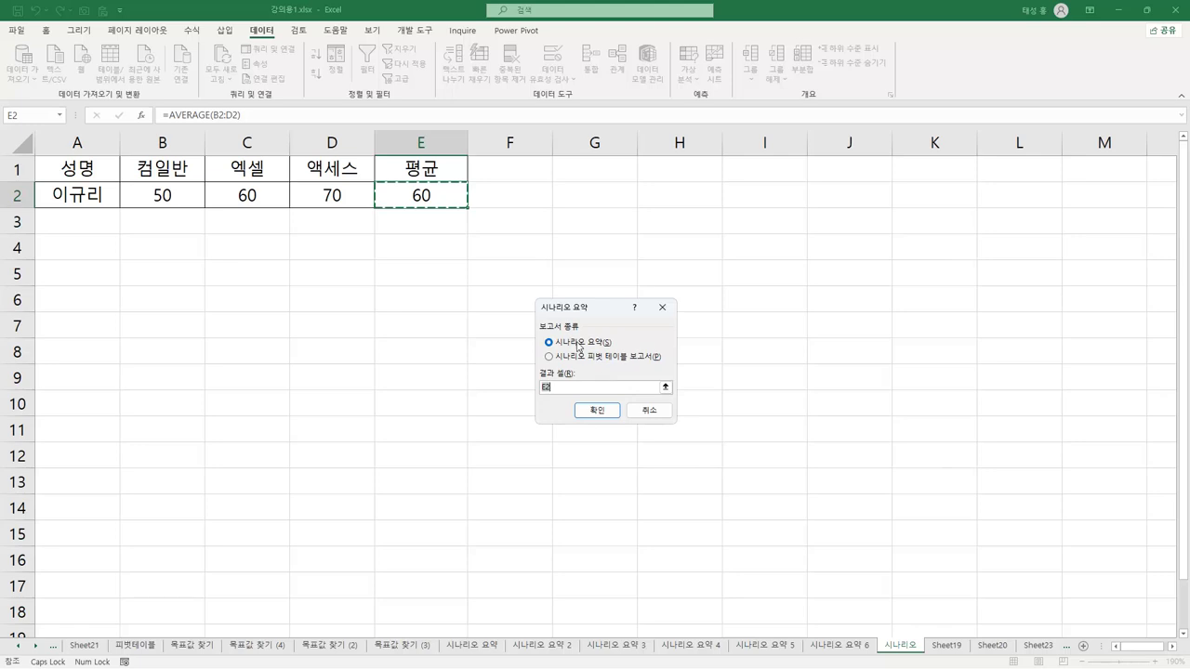
key(BackSpace)
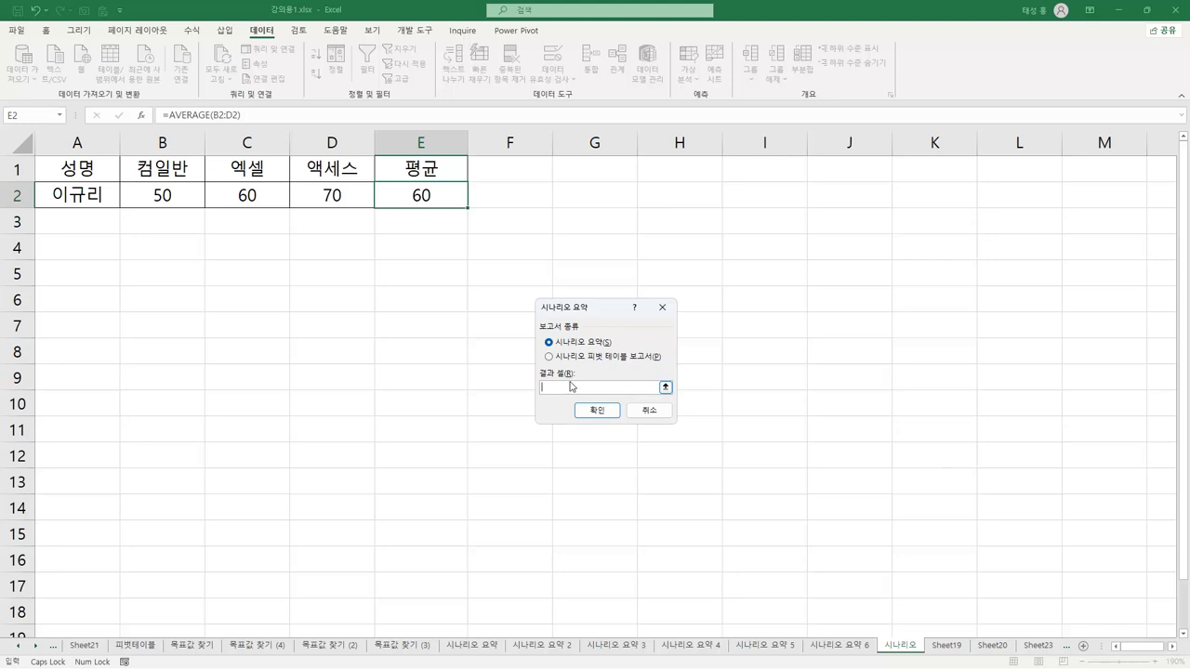
click(549, 357)
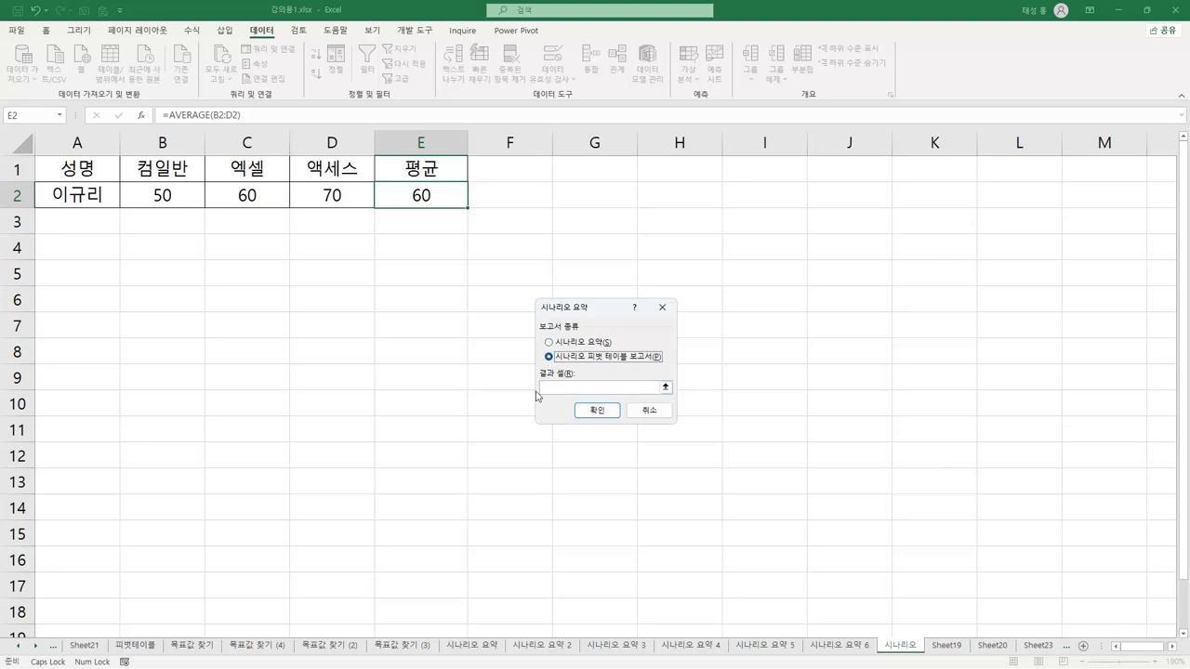
click(599, 411)
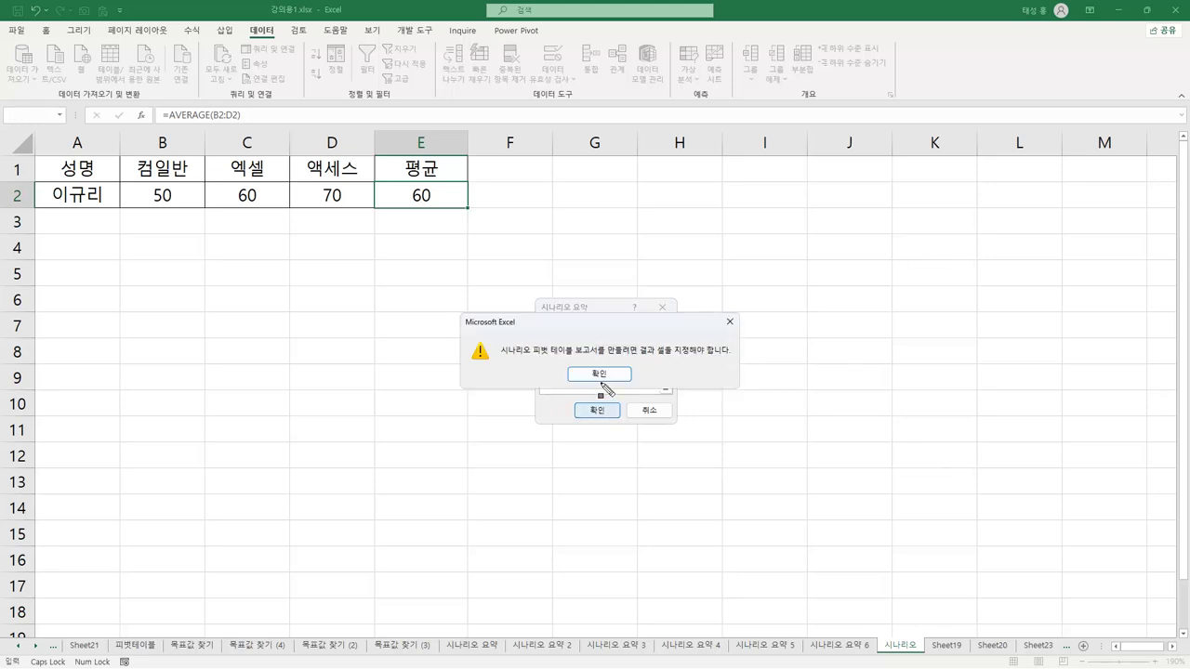
drag(488, 340, 734, 366)
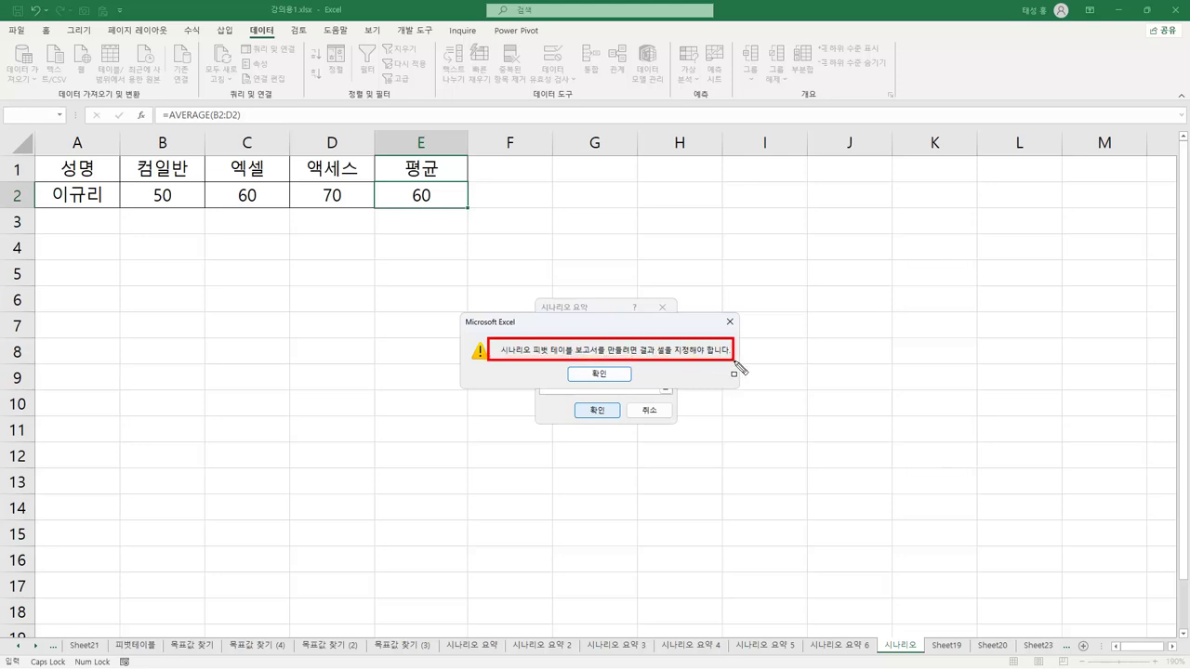
drag(489, 349, 730, 351)
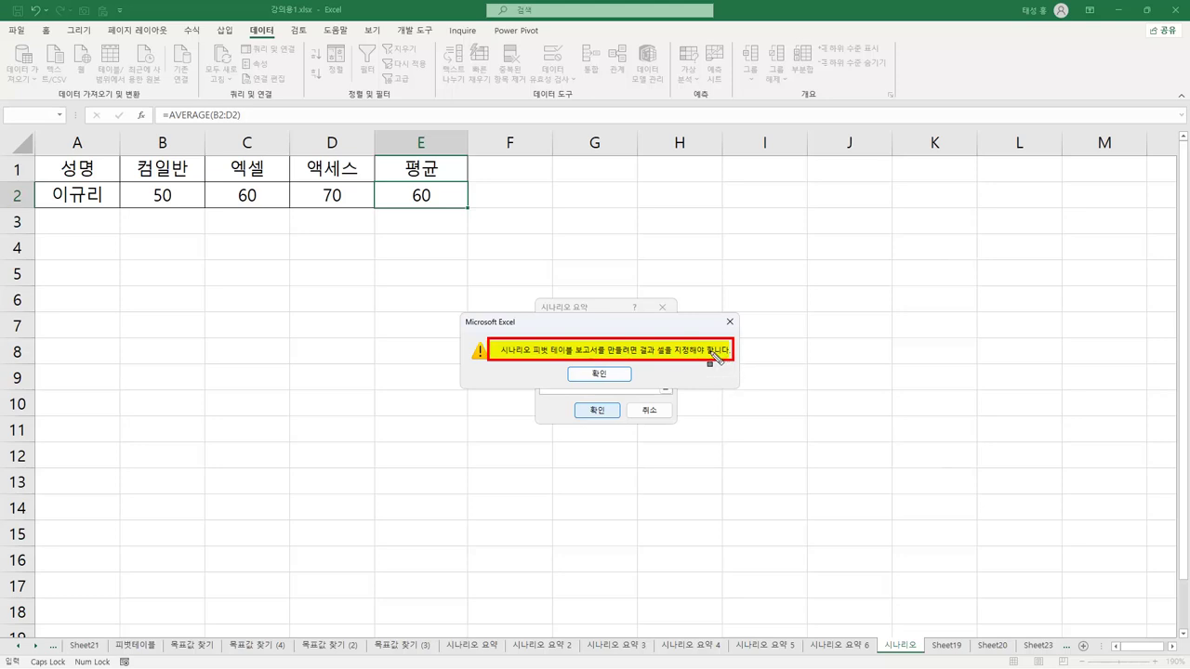
key(Escape)
click(730, 321)
Retry the 시나리오 피벗 테이블 보고서 without a result cell, and cancel out of the summary and the Scenario Manager.
click(604, 344)
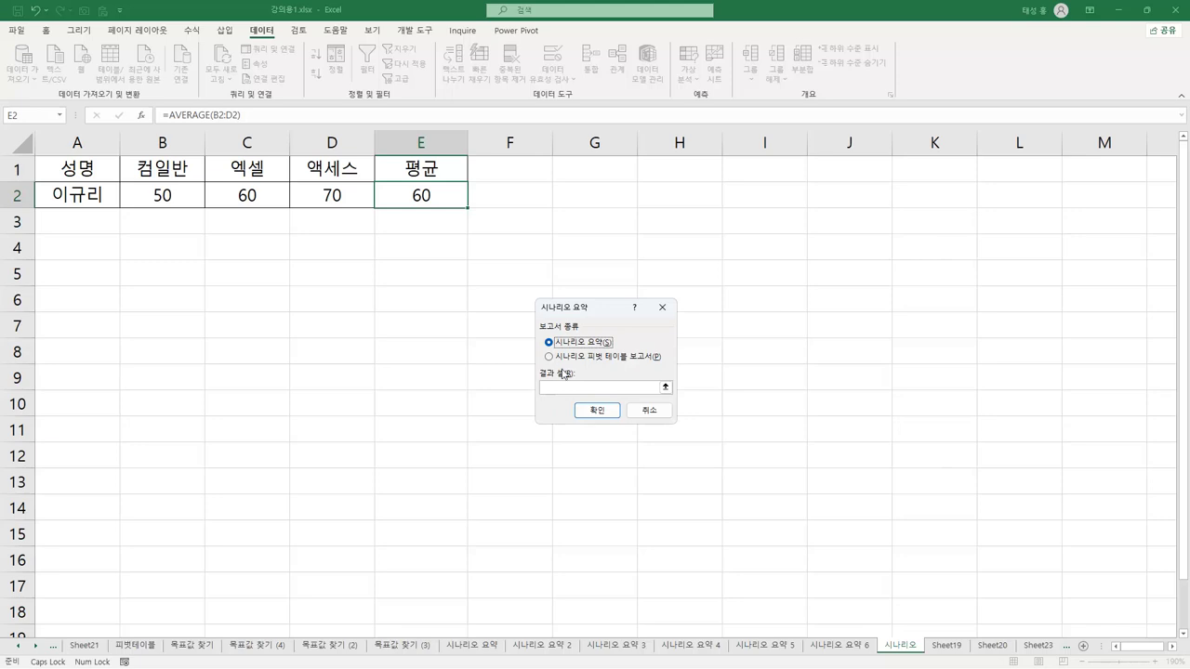
click(583, 359)
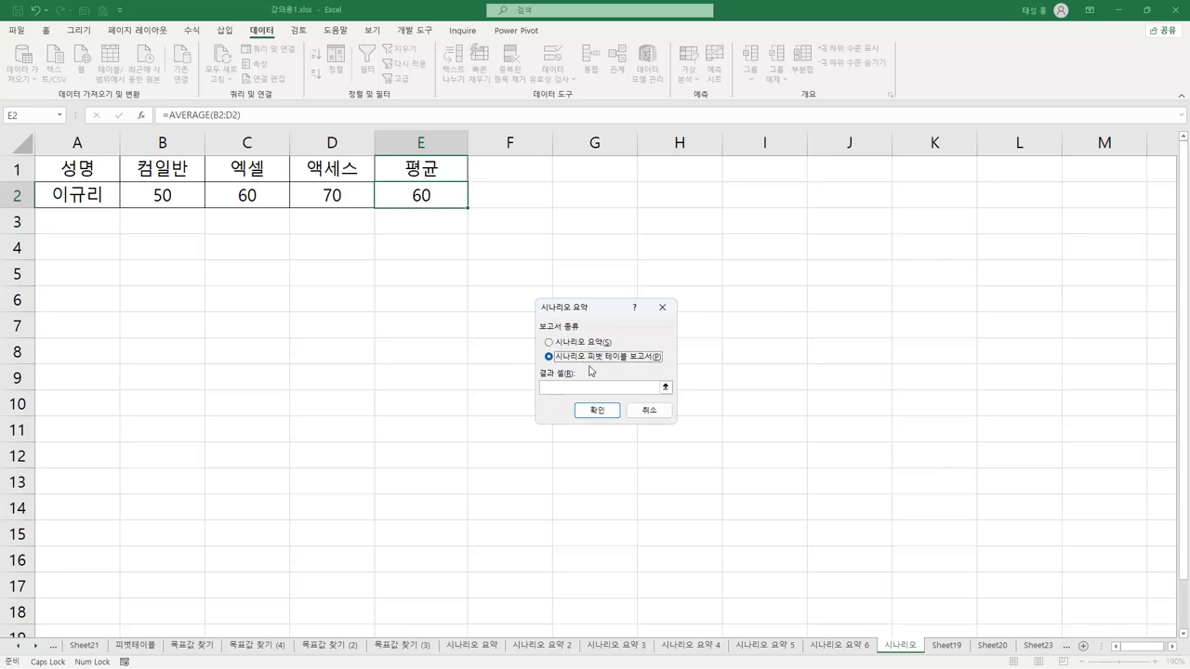
click(597, 411)
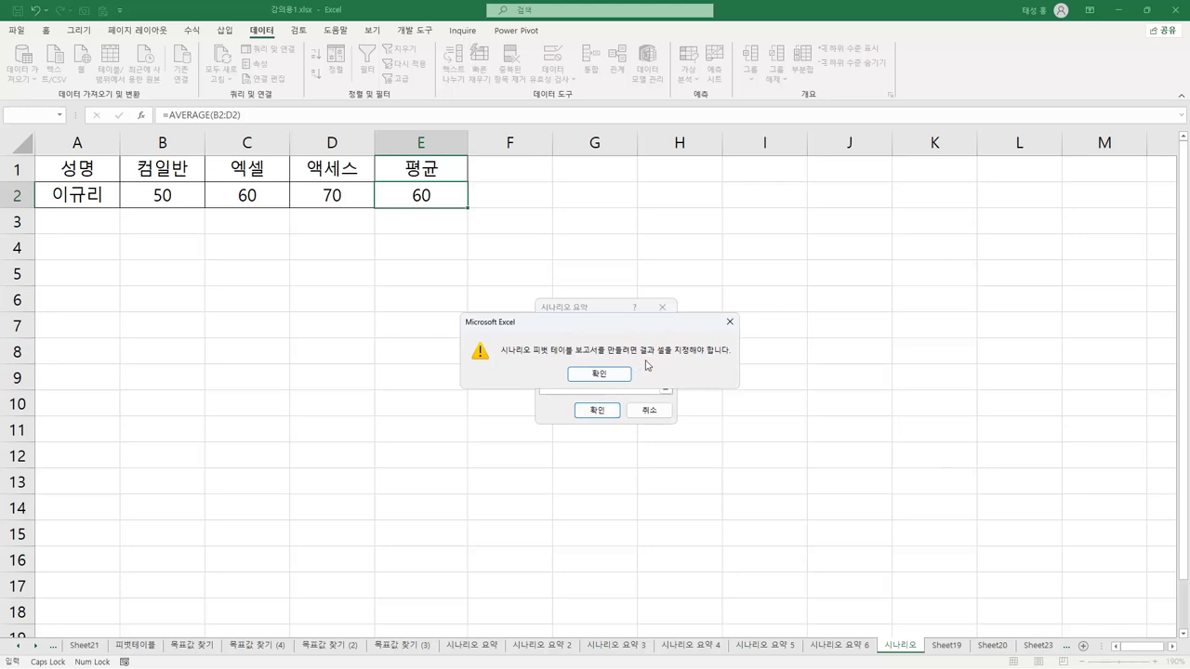
click(670, 410)
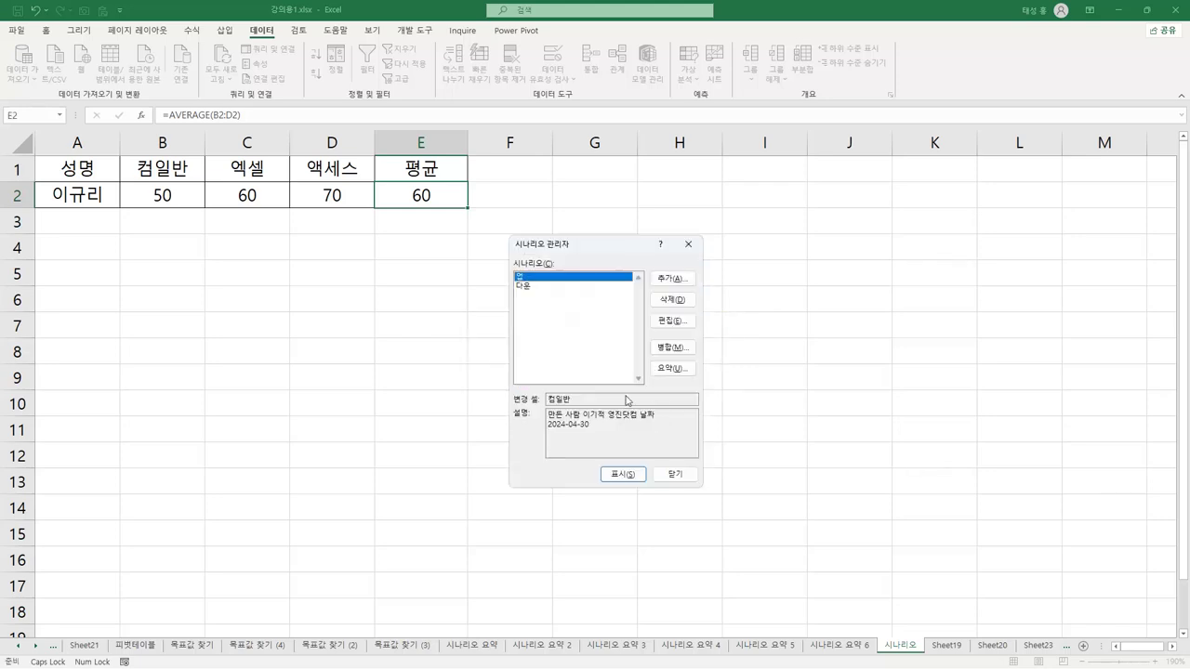
click(671, 475)
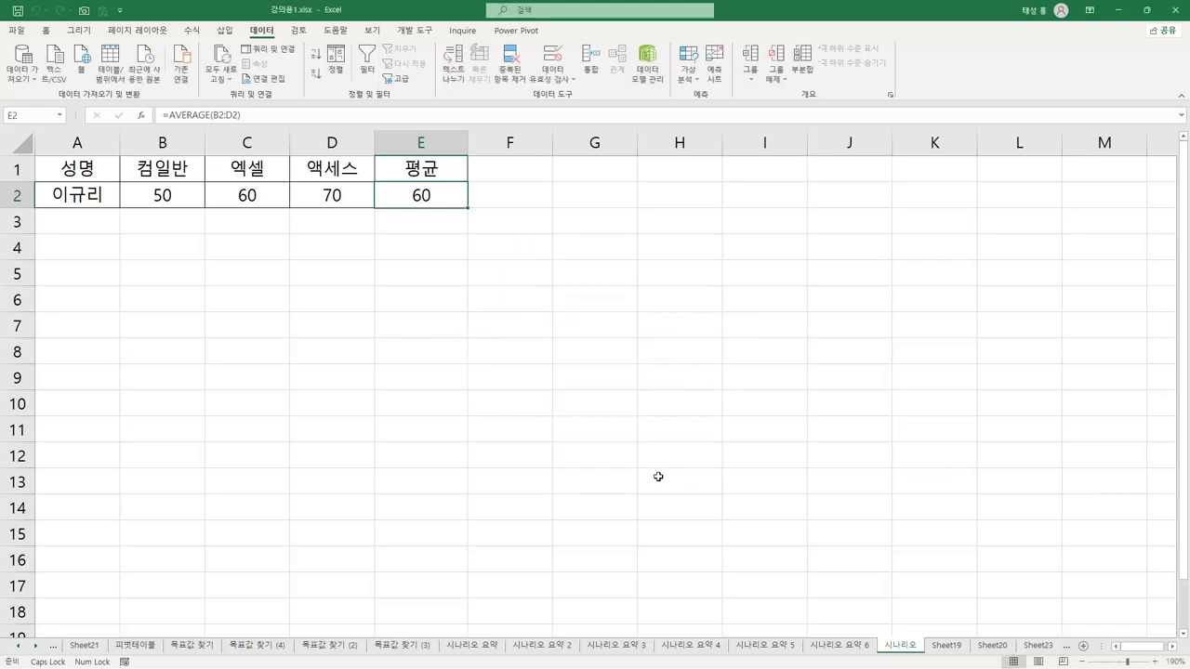